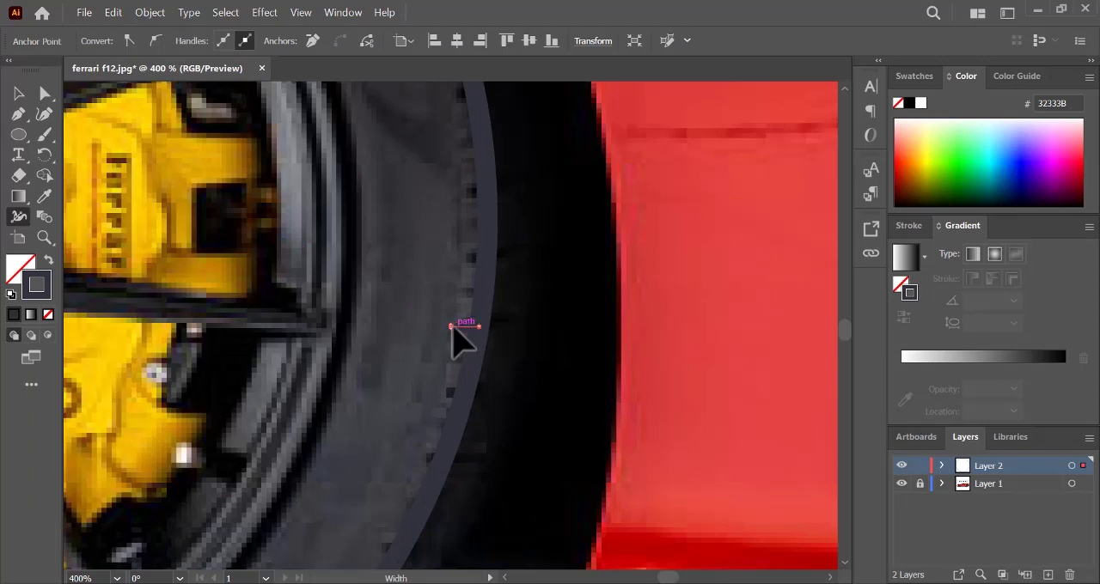
# - Rotate the short tapered tread stroke slightly to fit the angle of the tyre's tread marks
pyautogui.press('v')
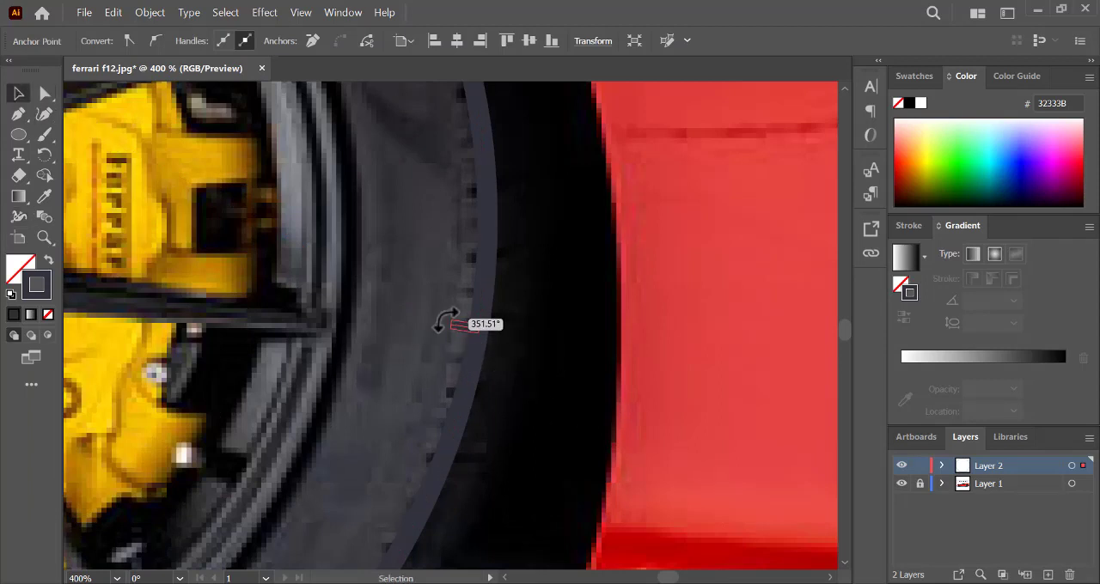
pyautogui.moveTo(446, 321); pyautogui.dragTo(445, 324)
pyautogui.click(801, 389)
pyautogui.click(462, 322)
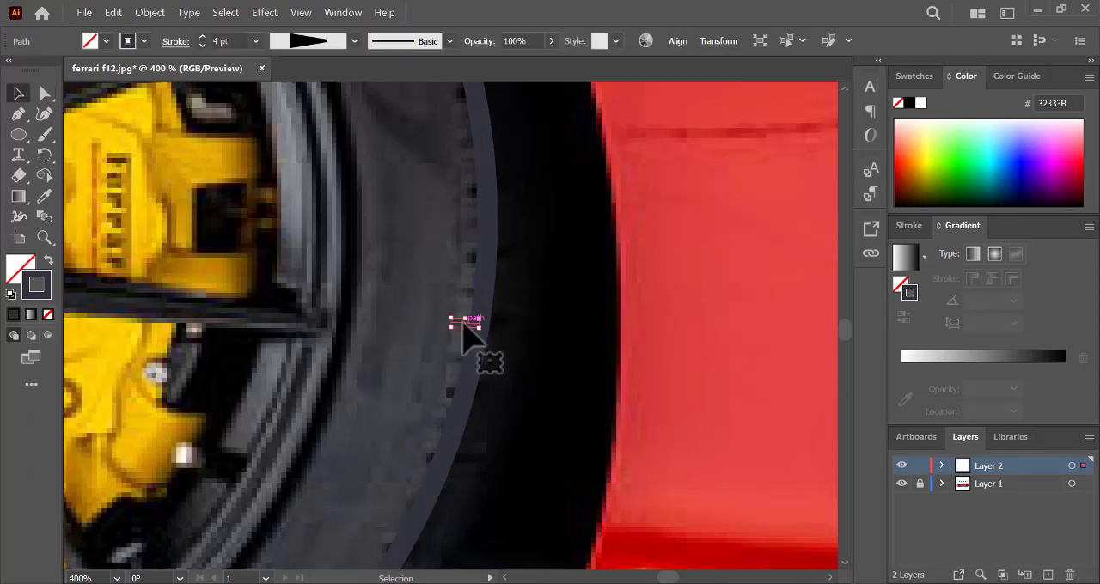
# - Copy the tread stroke with a 3° rotation about the wheel's centre and repeat it around the whole tyre
pyautogui.scroll(-3, 405, 334)
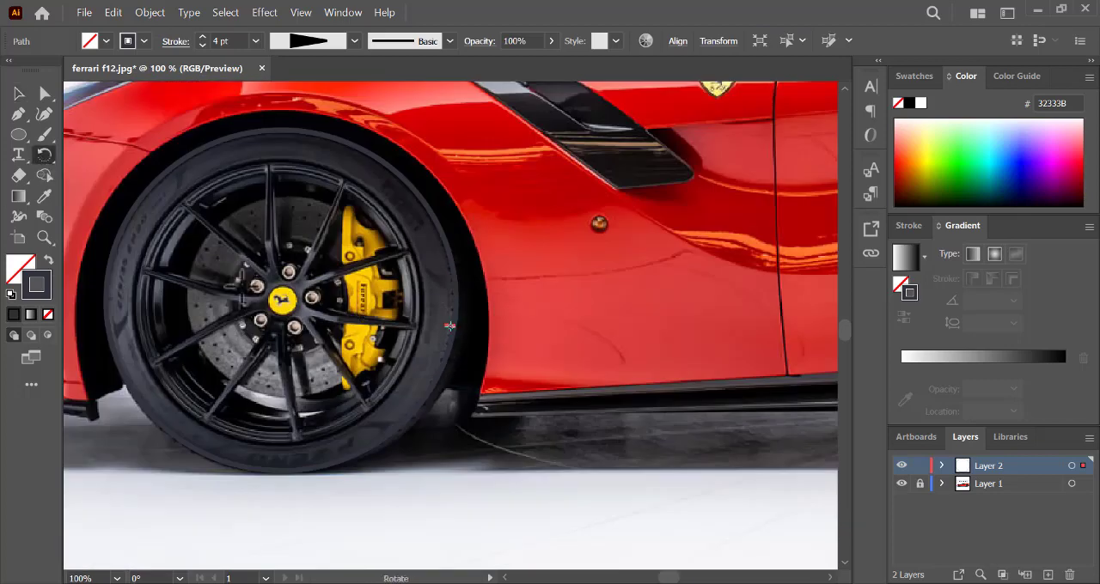
pyautogui.press('Return')
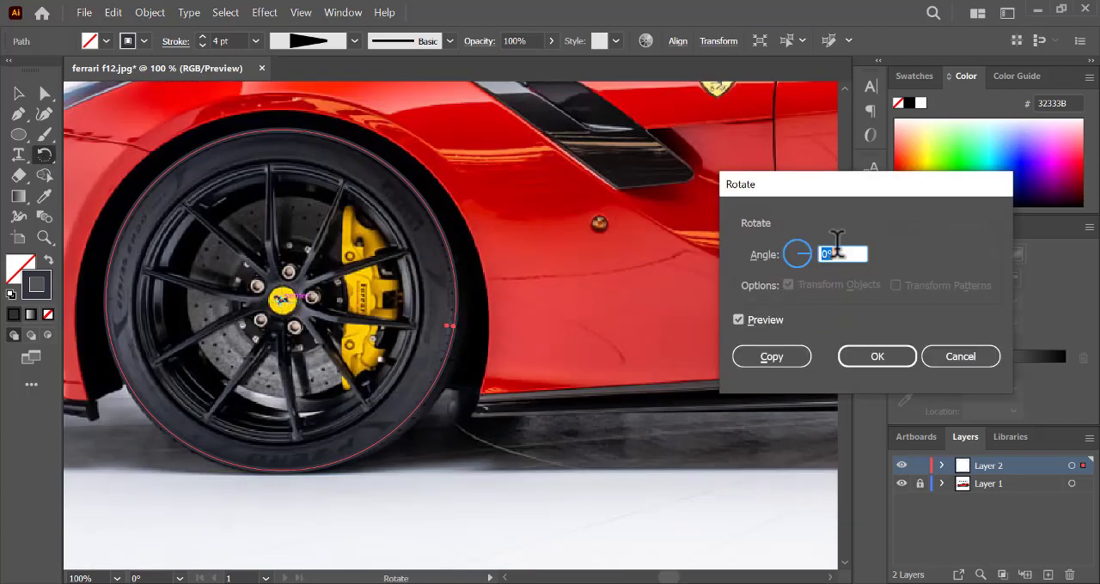
pyautogui.press('Up')
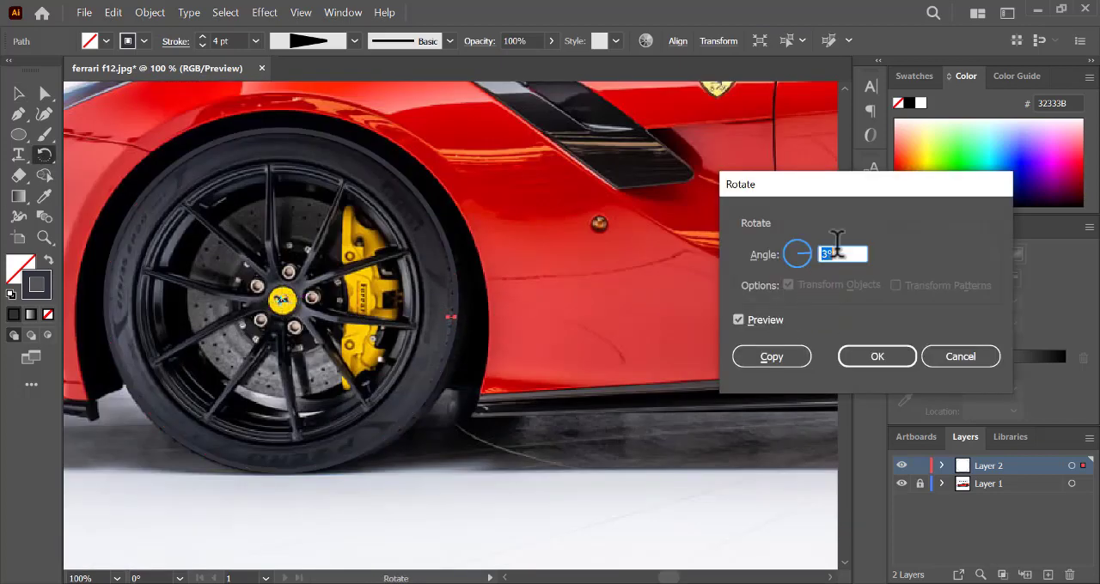
pyautogui.click(790, 361)
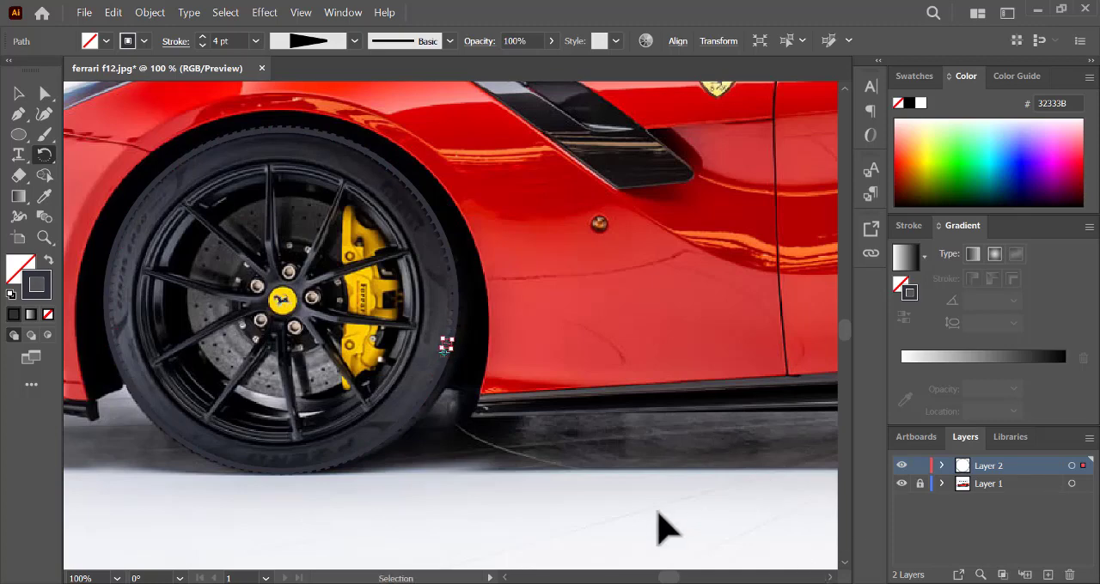
# - Stretch the tyre's outline ellipse slightly at its bottom, top and right sides to match the tyre in the photo
pyautogui.click(18, 93)
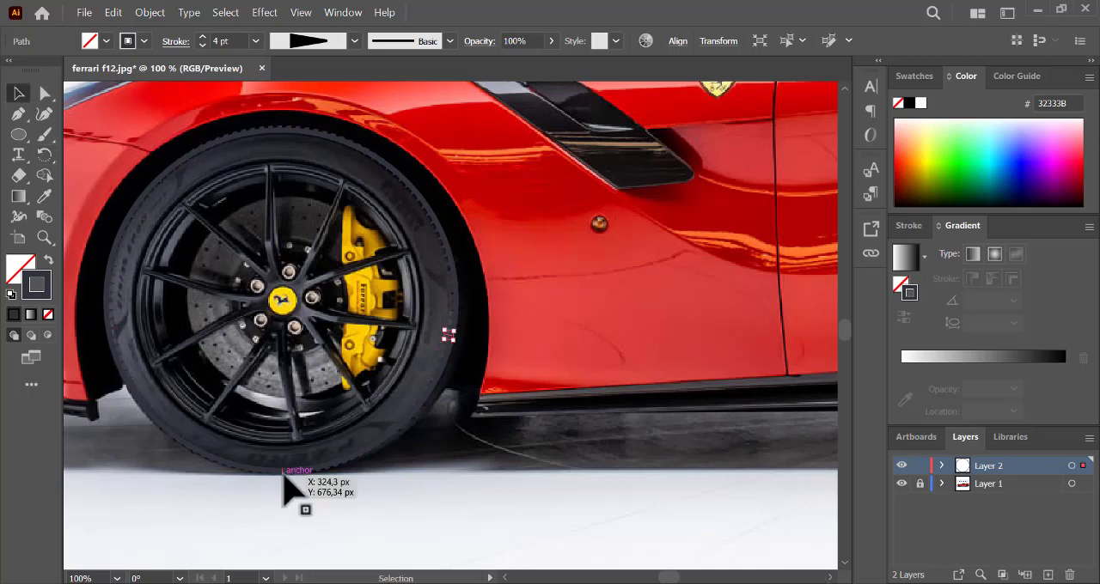
pyautogui.click(283, 474)
pyautogui.moveTo(283, 477); pyautogui.dragTo(283, 474)
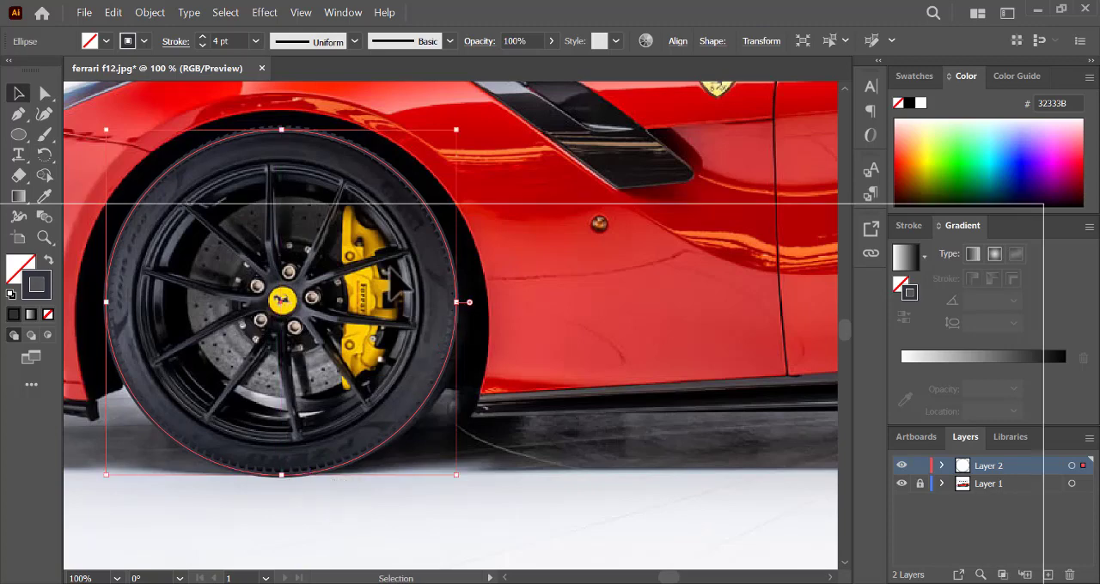
pyautogui.moveTo(282, 131); pyautogui.dragTo(282, 126)
pyautogui.moveTo(453, 296); pyautogui.dragTo(456, 301)
# - Hide the photo on Layer 1 to check the tyre outline and tread marks, and show it again
pyautogui.click(901, 484)
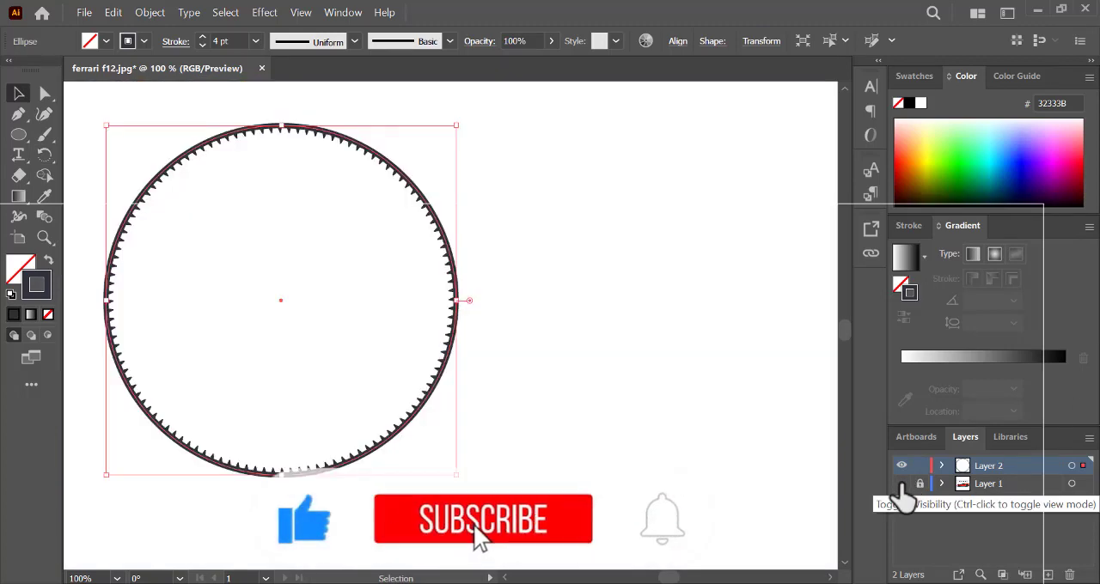
pyautogui.click(648, 454)
pyautogui.click(901, 483)
# - Lock and hide Layer 2 and add a new layer above it
pyautogui.click(920, 466)
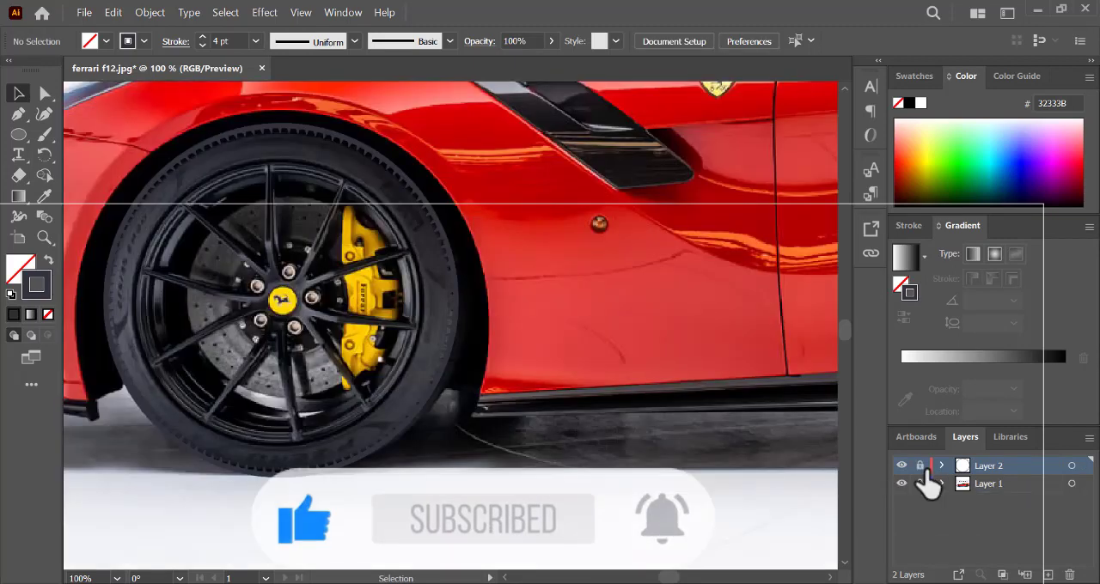
pyautogui.click(902, 466)
pyautogui.click(1024, 574)
# - Draw an ellipse over the wheel and adjust its four sides to fit the outer edge of the rim
pyautogui.click(18, 134)
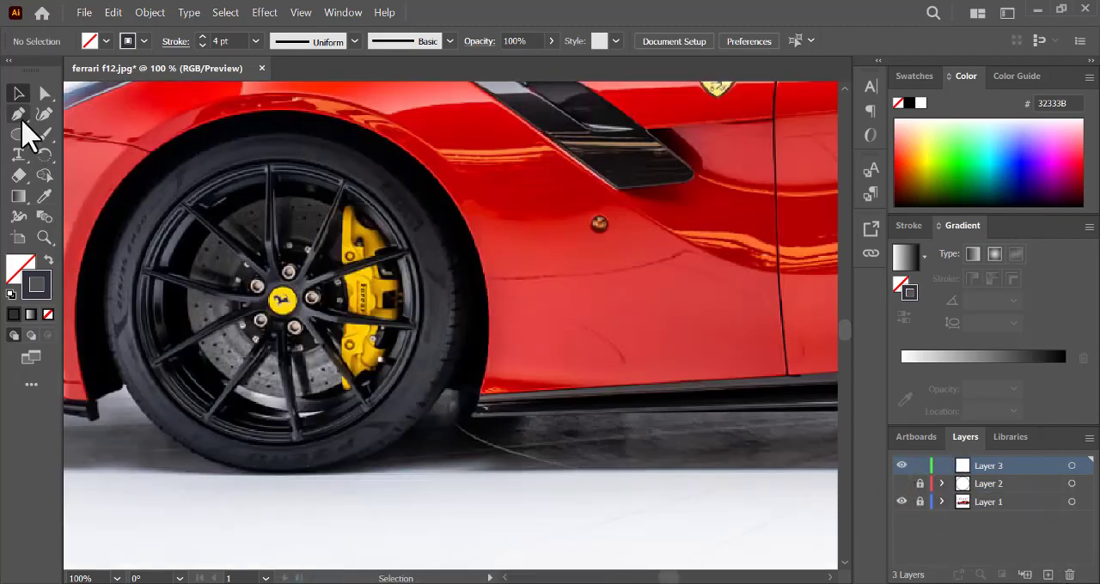
pyautogui.moveTo(197, 181)
pyautogui.mouseDown()
pyautogui.moveTo(404, 391)
pyautogui.moveTo(424, 427)
pyautogui.mouseUp()
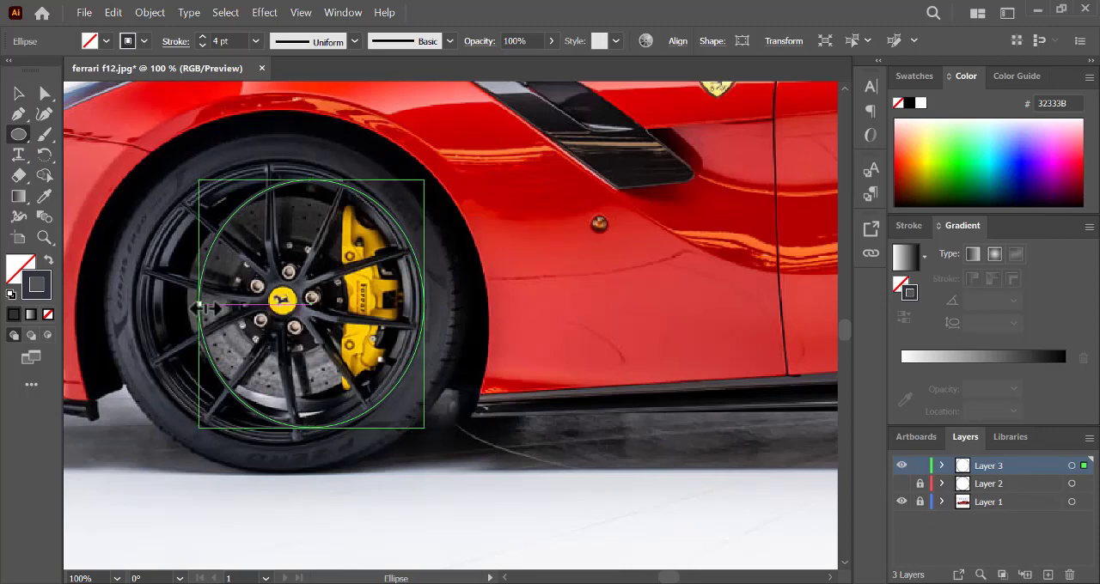
pyautogui.moveTo(195, 303); pyautogui.dragTo(136, 303)
pyautogui.moveTo(280, 427); pyautogui.dragTo(280, 440)
pyautogui.moveTo(280, 180); pyautogui.dragTo(280, 161)
pyautogui.moveTo(424, 301); pyautogui.dragTo(419, 301)
# - Sample the dark rim colour 2E3338 from the photo and apply it as the ellipse's stroke, with no fill
pyautogui.click(44, 197)
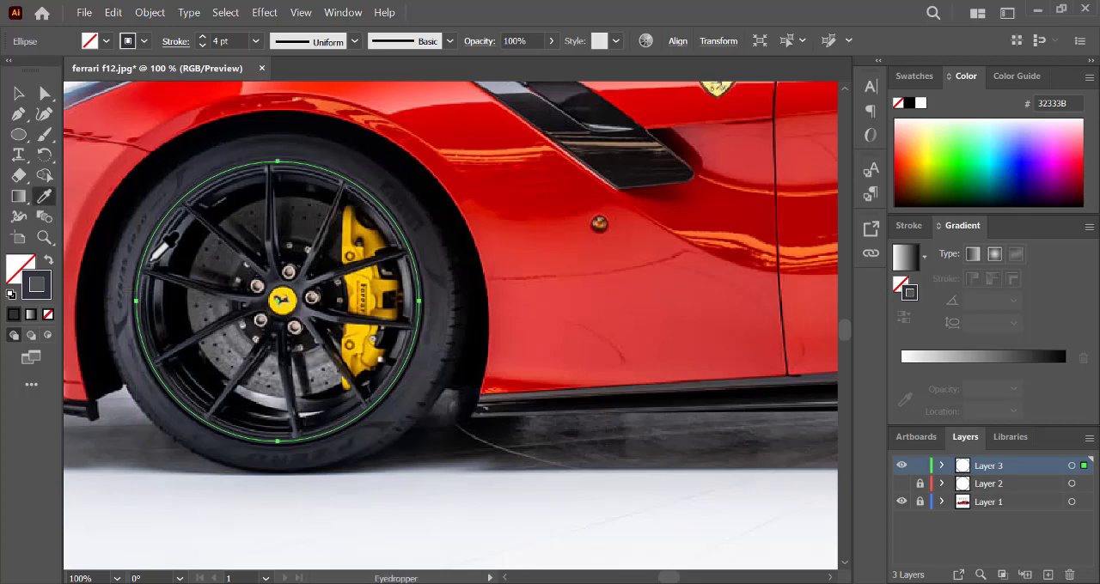
pyautogui.click(153, 260)
pyautogui.click(48, 259)
pyautogui.press('p')
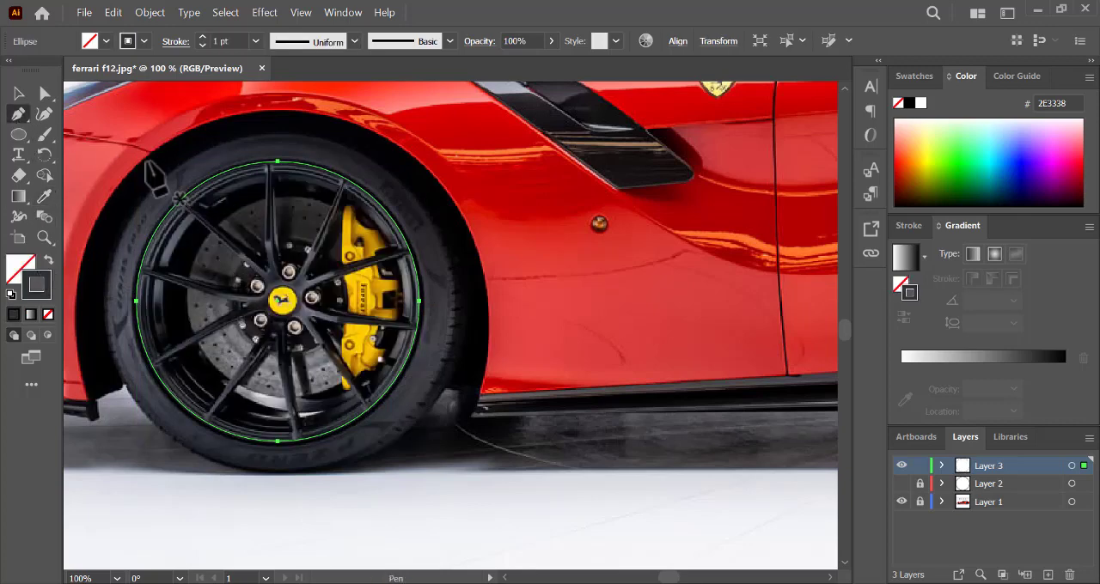
pyautogui.click(181, 203)
pyautogui.hotkey('ctrl', 'z')
pyautogui.keyDown('ctrl'); pyautogui.click(217, 266); pyautogui.keyUp('ctrl')
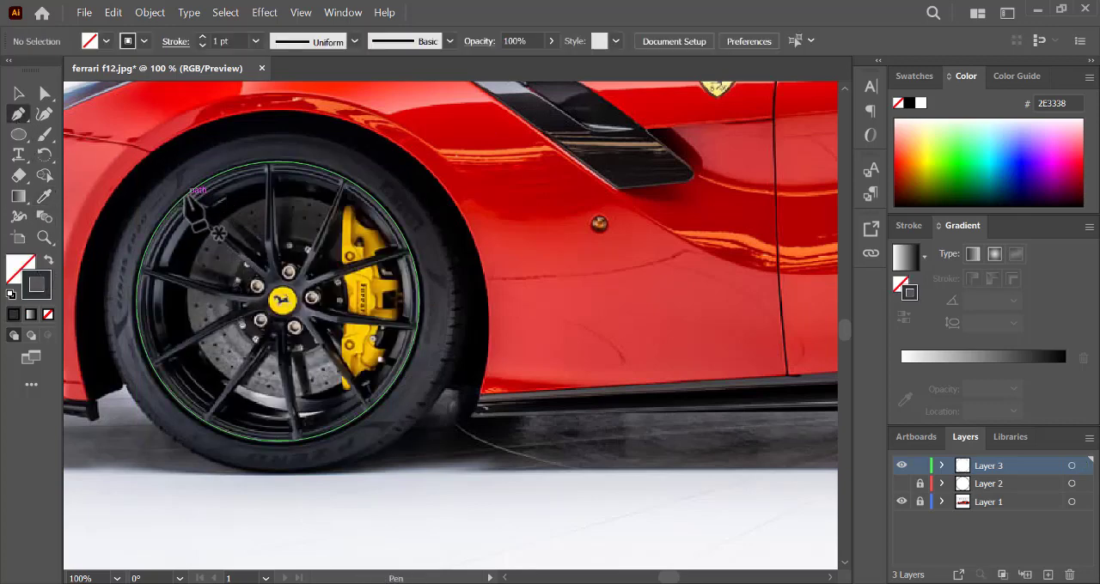
# - Set the rim ellipse's stroke weight to 6 pt and deselect it
pyautogui.press('v')
pyautogui.hotkey('ctrl', 'a')
pyautogui.click(203, 38)
pyautogui.click(202, 38)
pyautogui.click(203, 38)
pyautogui.click(202, 38)
pyautogui.click(202, 38)
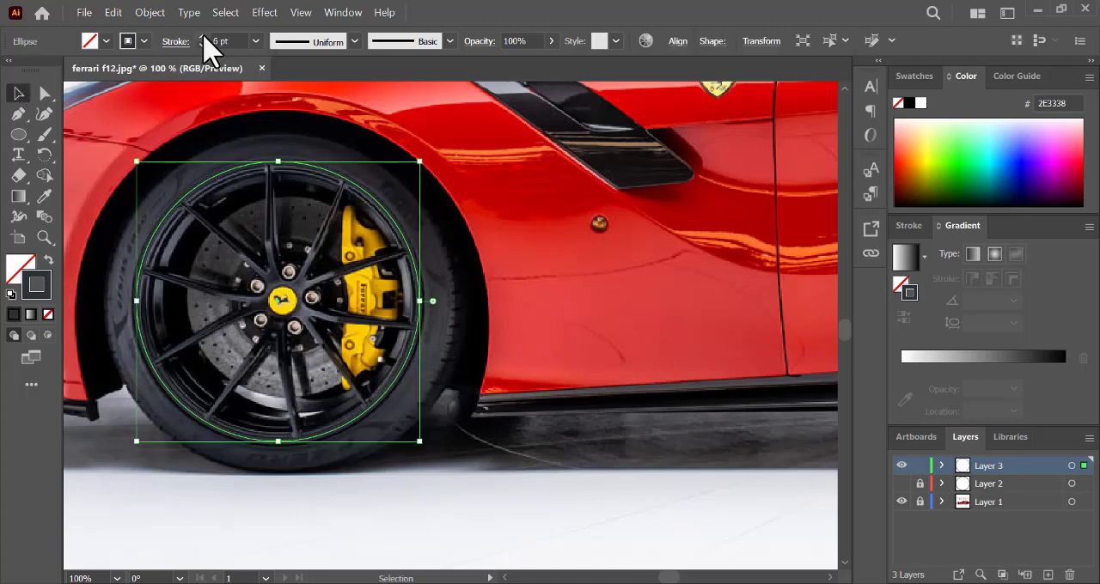
pyautogui.click(624, 310)
# - Set a 1 pt stroke and start the spoke outline with the Pen, from the upper-left spoke around the top spoke
pyautogui.click(256, 41)
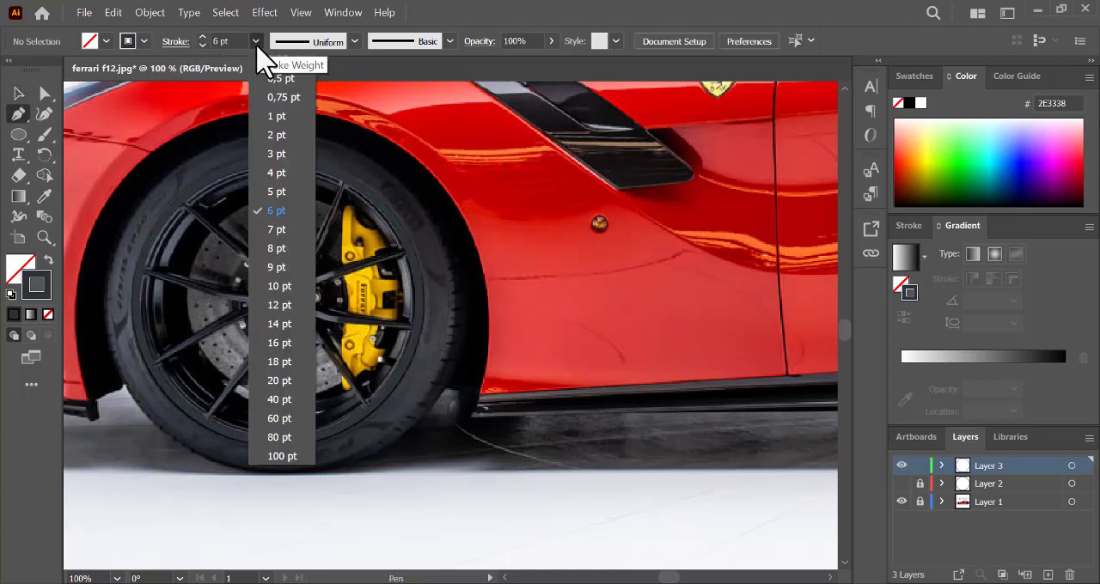
pyautogui.click(283, 123)
pyautogui.click(181, 199)
pyautogui.click(247, 245)
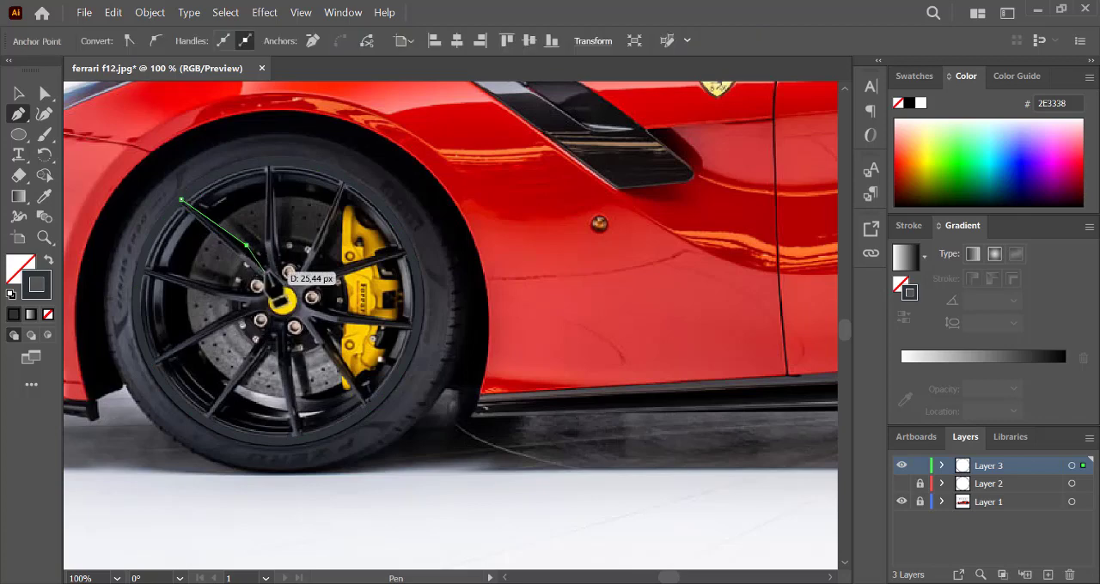
pyautogui.click(267, 269)
pyautogui.click(268, 160)
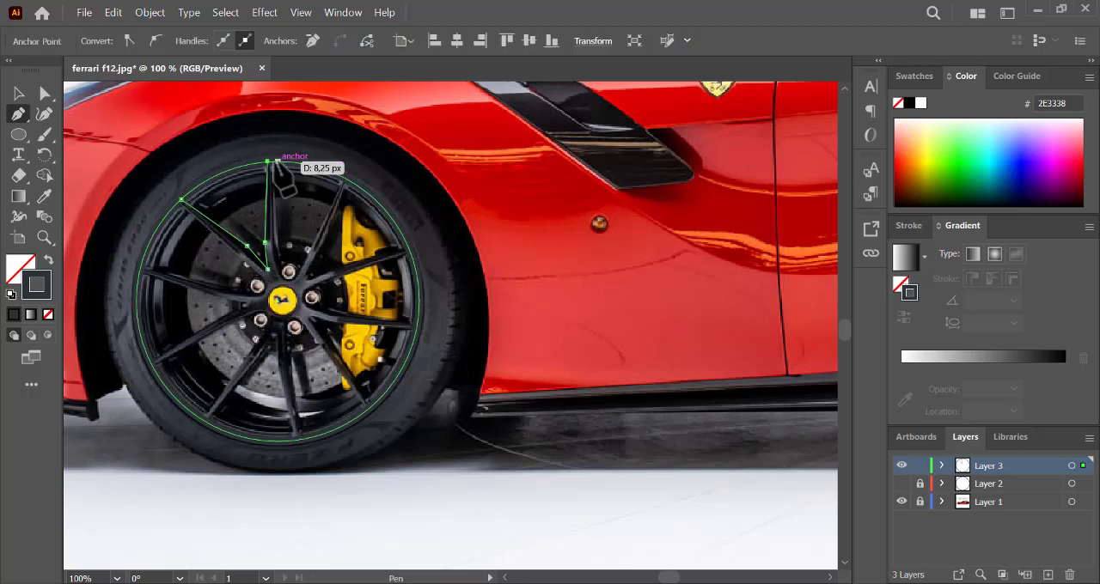
pyautogui.click(277, 244)
# - Continue the spoke outline in a curve above the top lug nut and up the left edge of the upper-right spoke
pyautogui.hotkey('ctrl', '+')
pyautogui.hotkey('ctrl', '+')
pyautogui.hotkey('ctrl', '+')
pyautogui.moveTo(465, 365); pyautogui.dragTo(559, 382)
pyautogui.hotkey('ctrl', 'z')
pyautogui.click(466, 375)
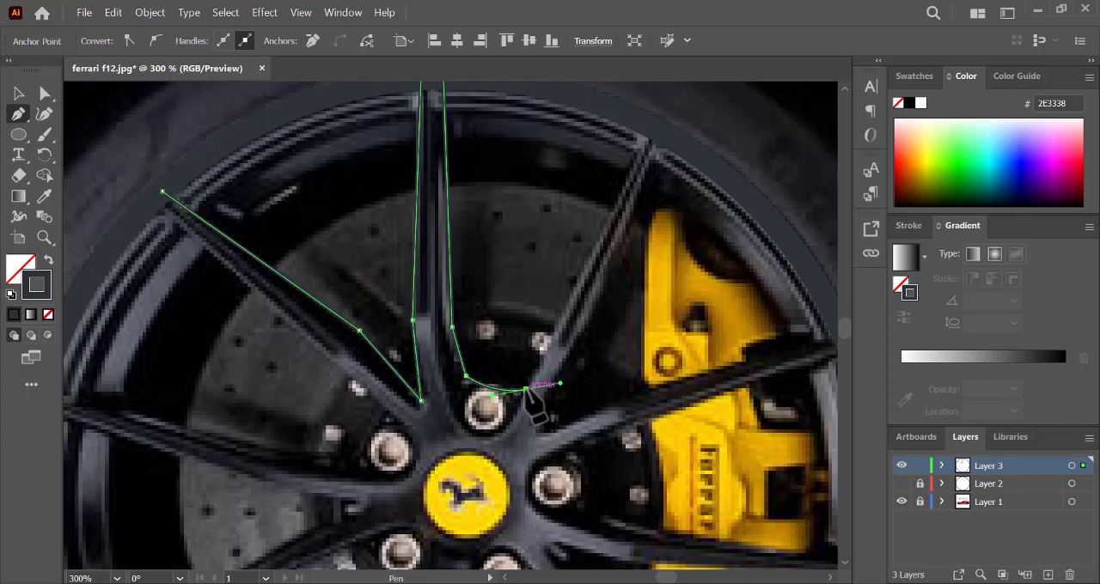
pyautogui.click(526, 389)
pyautogui.click(550, 336)
pyautogui.click(653, 129)
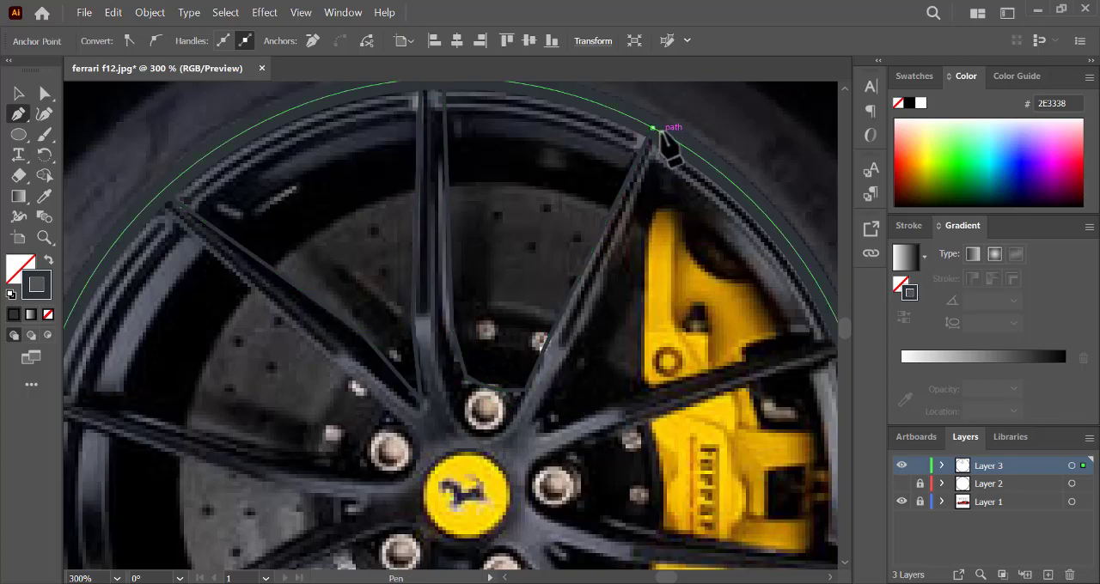
# - Trace the tip and right edge of the upper-right spoke and round the corner into the next spoke
pyautogui.click(659, 133)
pyautogui.click(592, 306)
pyautogui.click(533, 413)
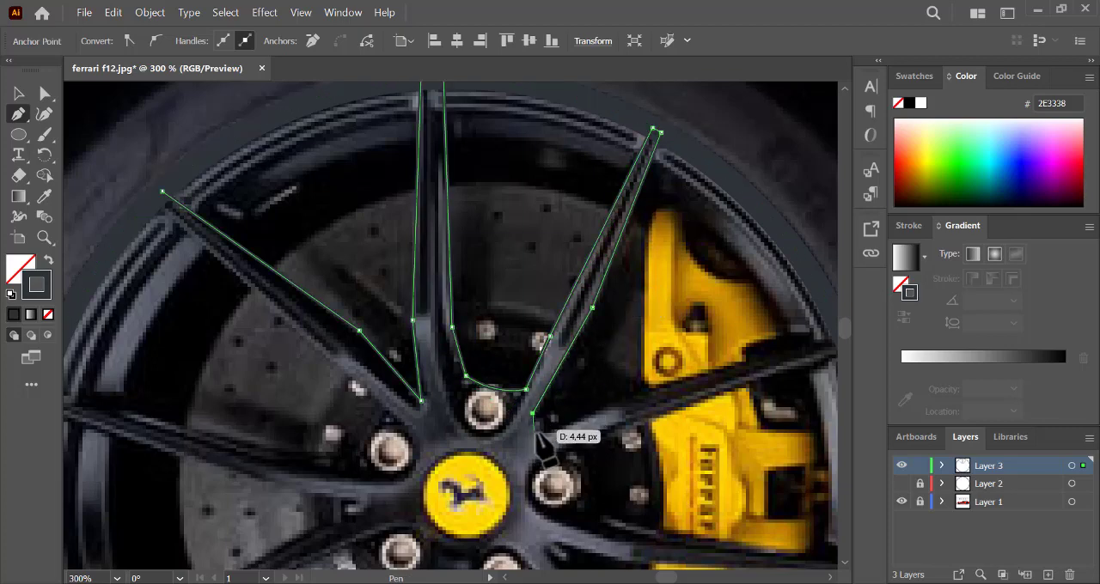
pyautogui.moveTo(549, 435); pyautogui.dragTo(569, 435)
pyautogui.click(549, 435)
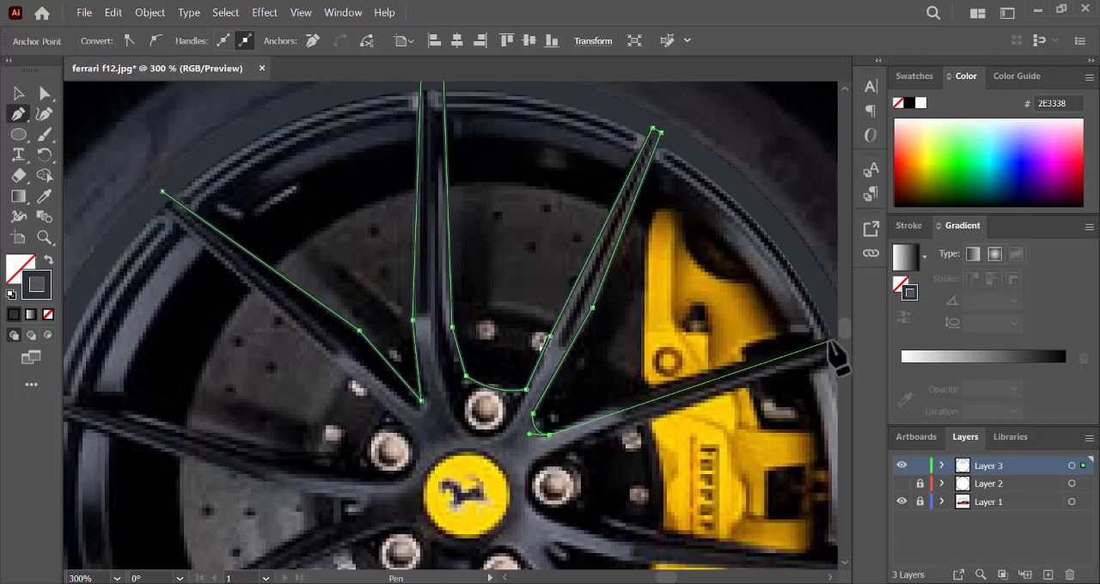
# - Trace the upper edge and rim end of the spoke that crosses the top of the yellow brake caliper
pyautogui.click(692, 376)
pyautogui.hotkey('ctrl', '-')
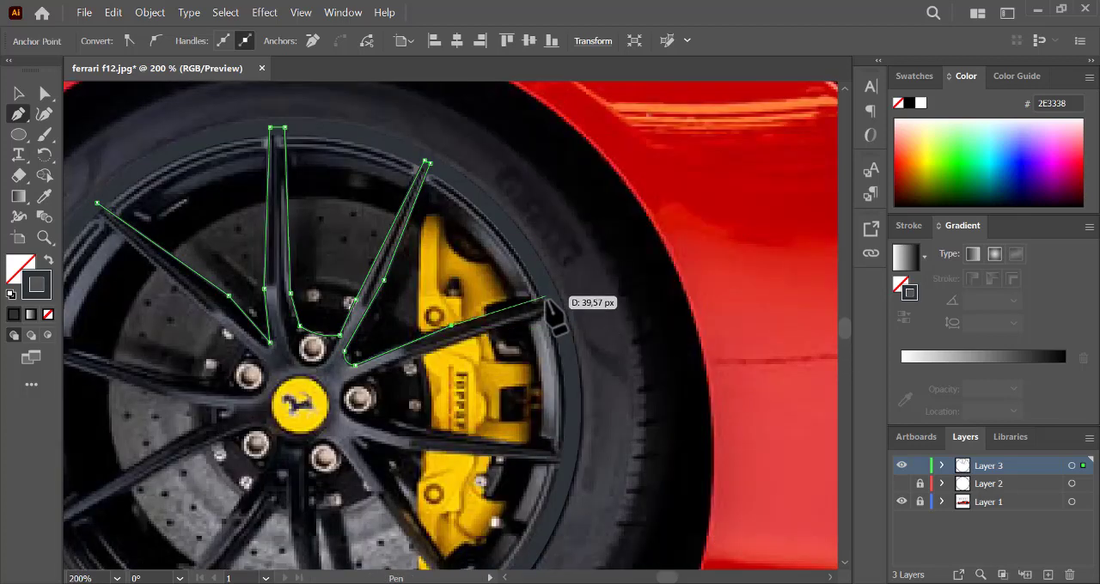
pyautogui.click(553, 299)
pyautogui.hotkey('ctrl', '+')
pyautogui.hotkey('ctrl', '+')
pyautogui.hotkey('ctrl', '+')
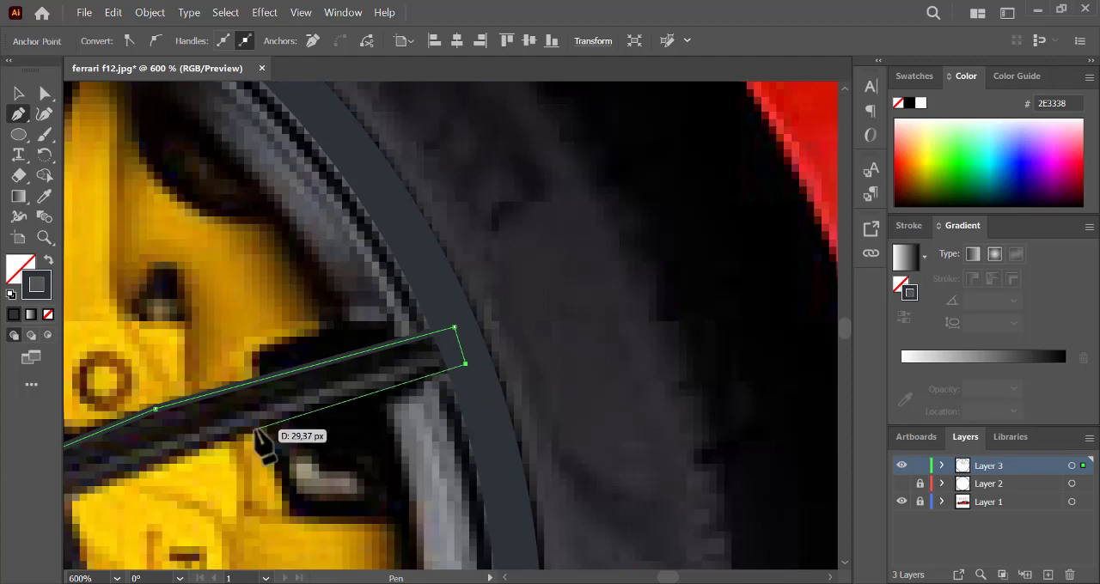
# - Trace that spoke's lower edge back to the hub and curve the outline around the right lug nut
pyautogui.hotkey('ctrl', '-')
pyautogui.hotkey('ctrl', '-')
pyautogui.moveTo(239, 407); pyautogui.dragTo(277, 475)
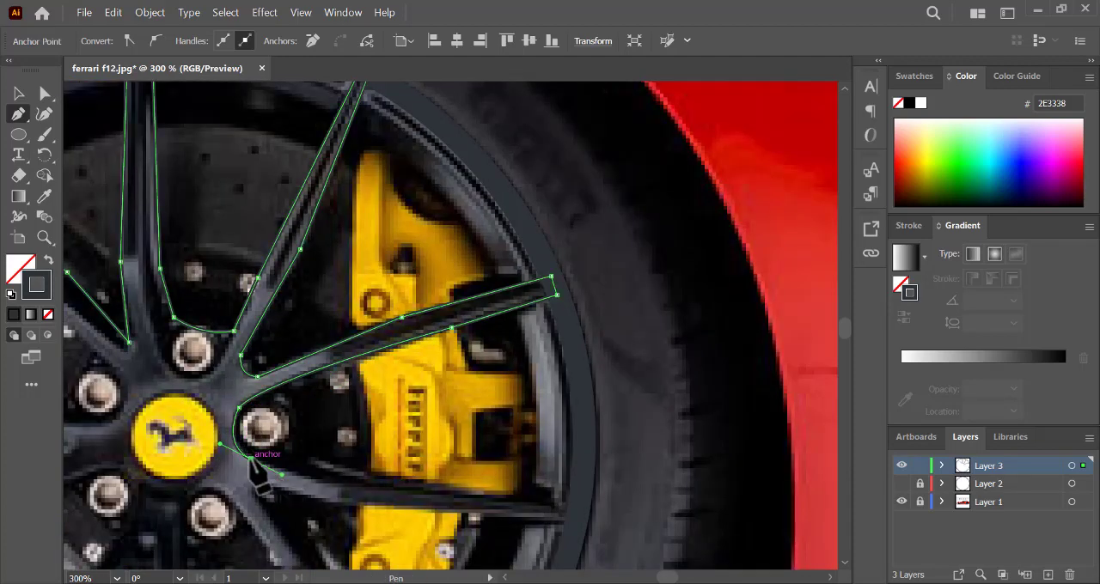
# - Trace the upper edge, rim end and lower edge of the nearly horizontal spoke below the Ferrari caliper lettering
pyautogui.click(341, 482)
pyautogui.click(566, 506)
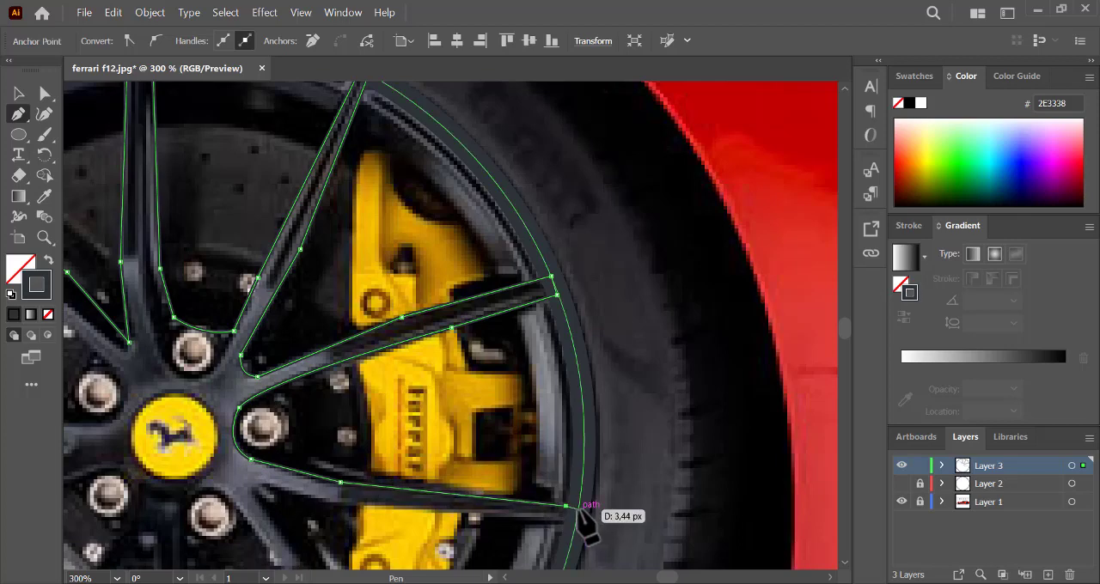
pyautogui.click(576, 521)
pyautogui.click(341, 501)
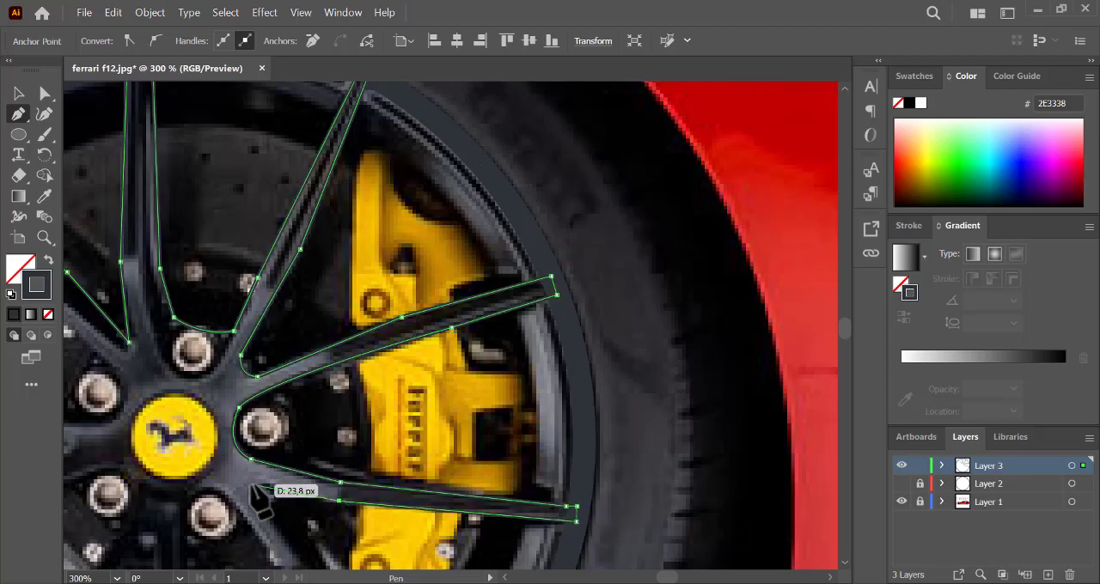
pyautogui.click(250, 483)
# - Trace both edges and the rim end of the lower-right diagonal spoke
pyautogui.scroll(-3, 250, 483)
pyautogui.scroll(4, 258, 498)
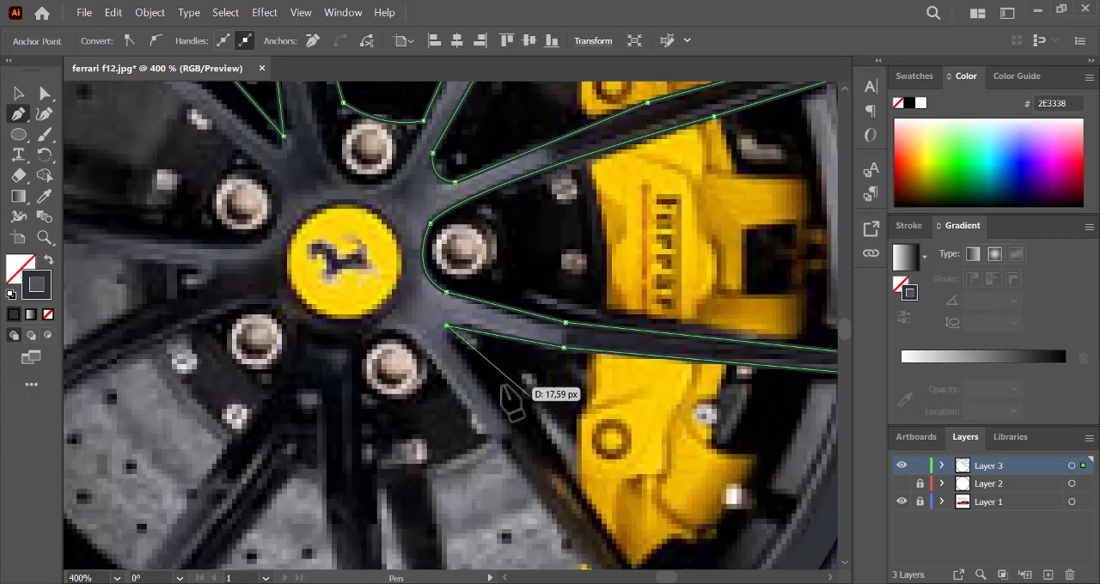
pyautogui.click(271, 519)
pyautogui.click(578, 491)
pyautogui.scroll(-1, 574, 486)
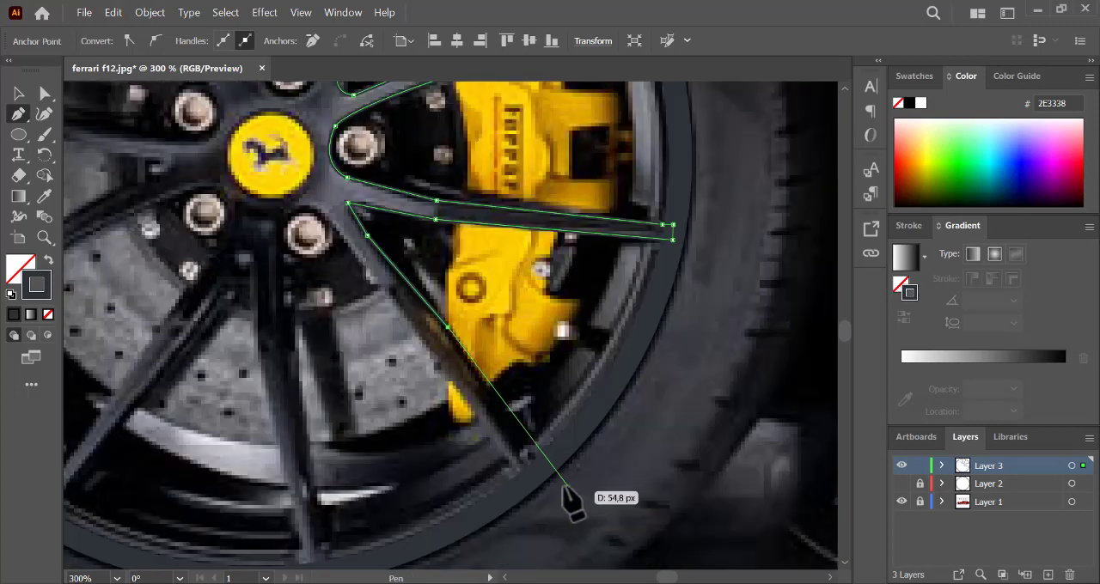
pyautogui.click(521, 484)
pyautogui.click(383, 292)
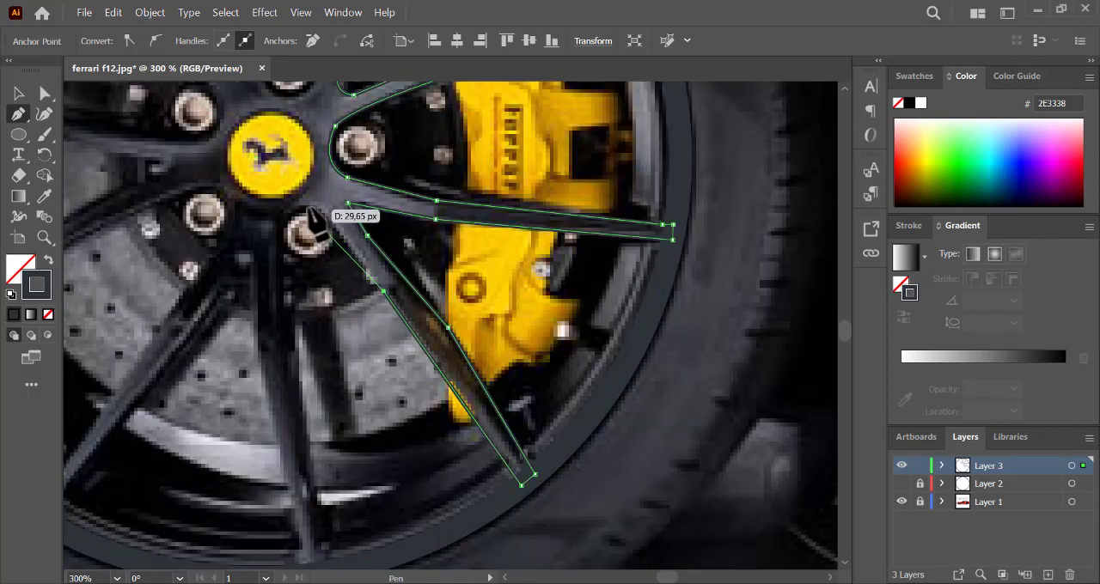
# - Curve the spoke outline around the lower-right lug nut, ending at the start of the bottom spoke
pyautogui.click(298, 207)
pyautogui.click(298, 209)
pyautogui.moveTo(273, 230); pyautogui.dragTo(274, 261)
pyautogui.hotkey('ctrl', 'z')
# - Trace the bottom spoke's right edge, its rim end and its left edge back towards the hub
pyautogui.click(313, 526)
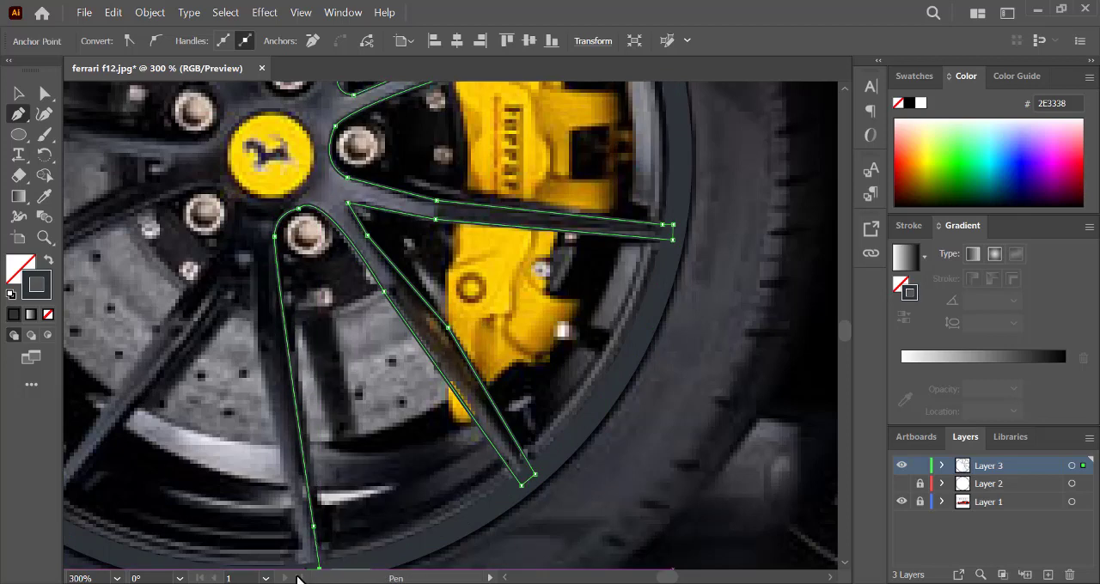
pyautogui.hotkey('ctrl', '-')
pyautogui.click(439, 326)
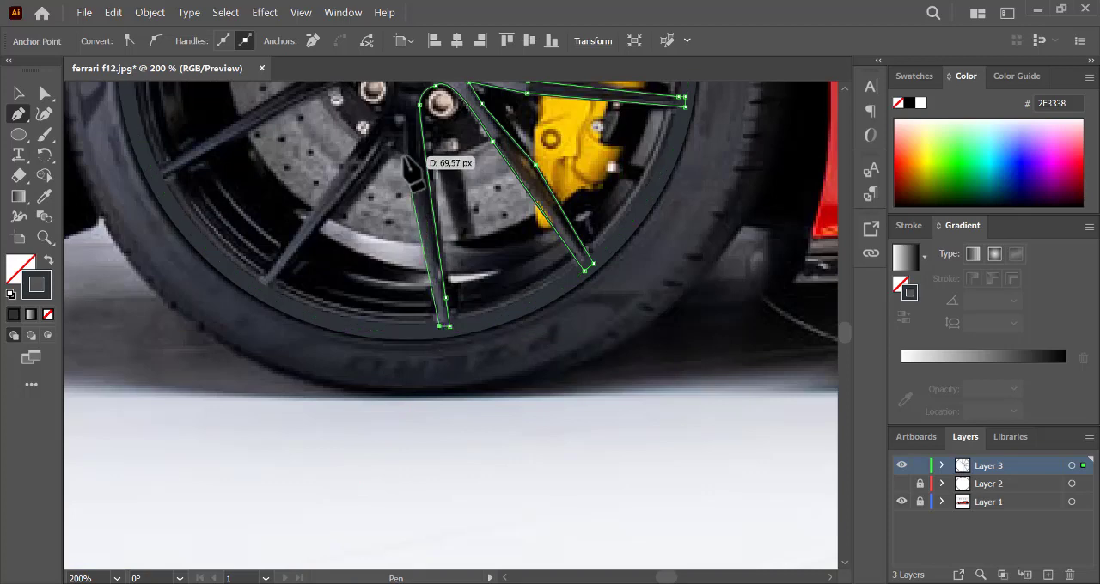
pyautogui.click(404, 156)
# - Curve the outline round the hub notch past the bottom spoke and trace the lower-left diagonal spoke's right edge and rim end
pyautogui.click(407, 102)
pyautogui.moveTo(395, 104); pyautogui.dragTo(390, 120)
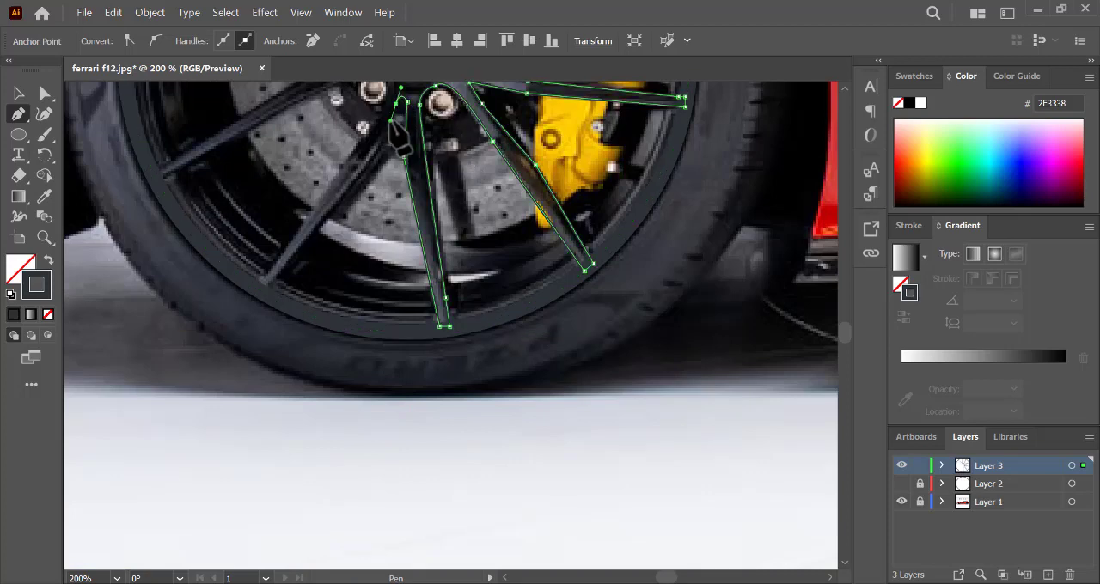
pyautogui.click(305, 242)
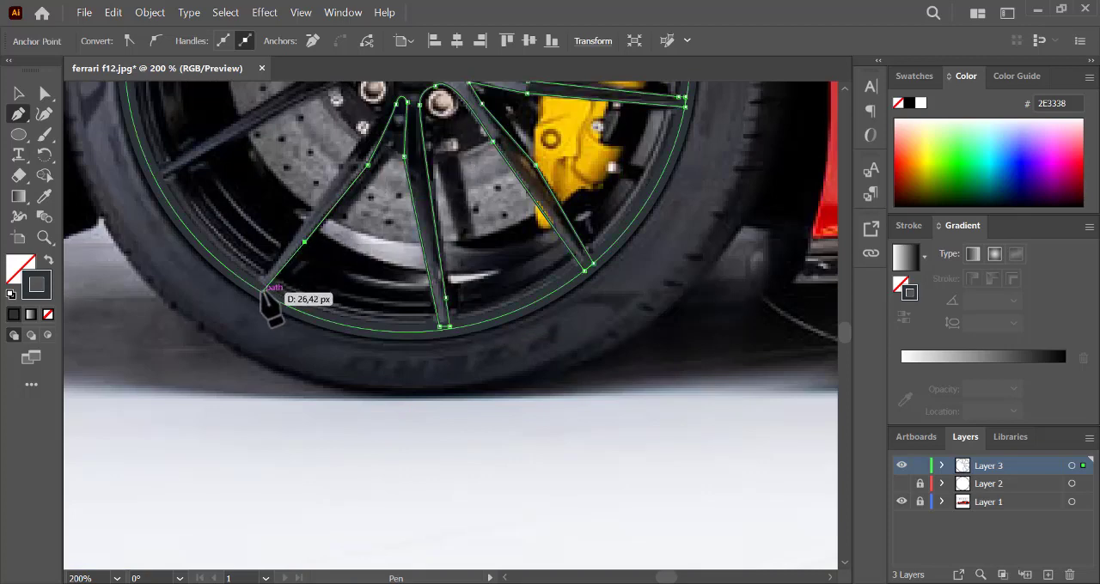
pyautogui.click(262, 292)
pyautogui.click(248, 284)
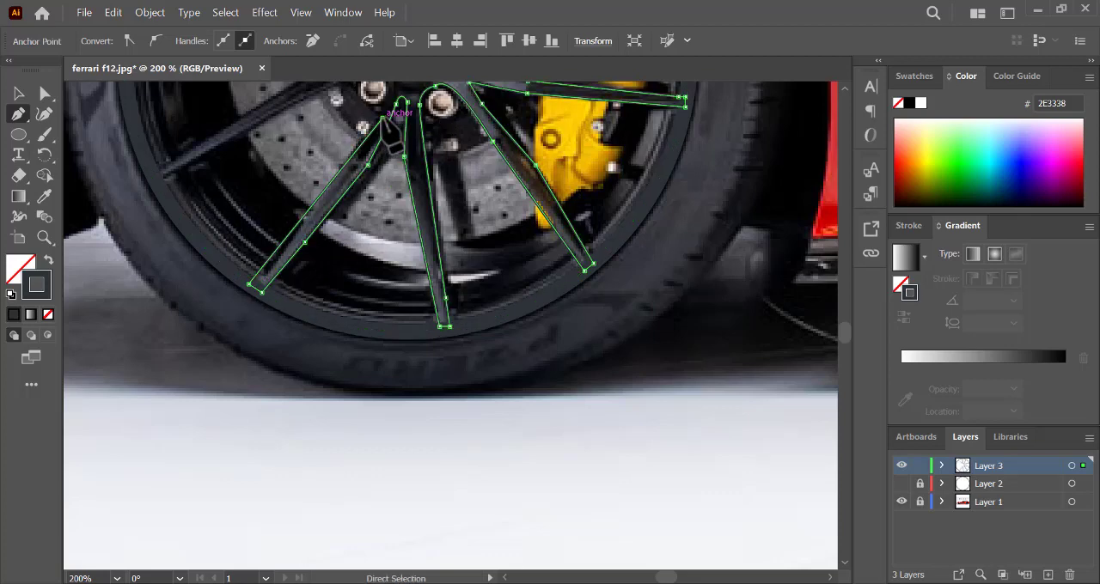
# - Carry the outline around the lower-left lug nut and trace both edges and the rim end of the spoke beyond it
pyautogui.hotkey('ctrl', '-')
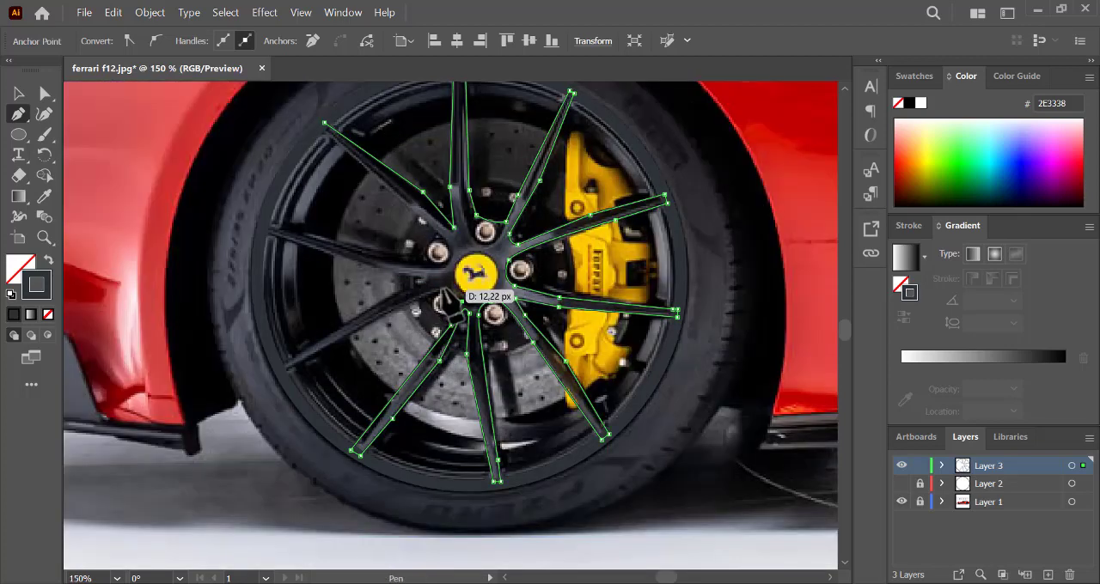
pyautogui.click(425, 297)
pyautogui.click(279, 367)
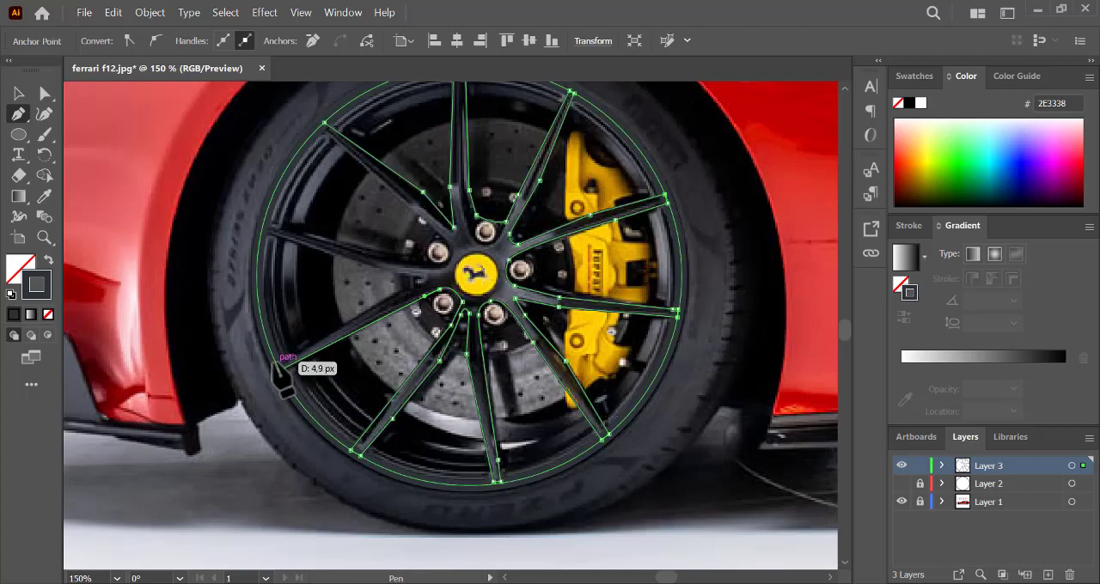
pyautogui.click(281, 370)
pyautogui.moveTo(421, 274); pyautogui.dragTo(411, 274)
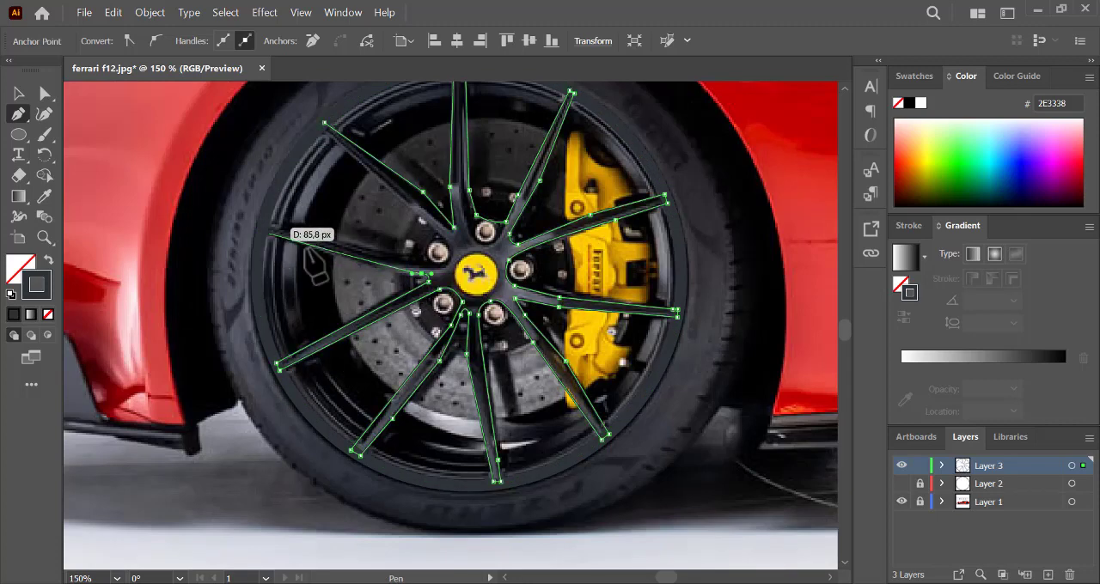
# - Trace the lower edge, rim end and upper edge of the nearly horizontal left spoke, curving in beneath the upper-left lug nut
pyautogui.click(372, 267)
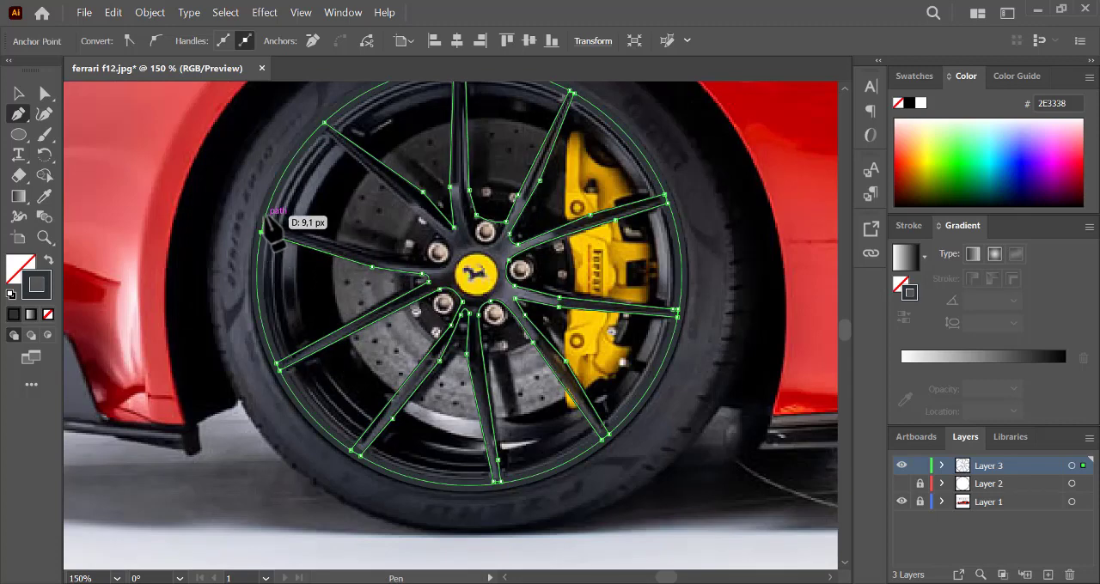
pyautogui.click(261, 232)
pyautogui.click(264, 221)
pyautogui.click(301, 236)
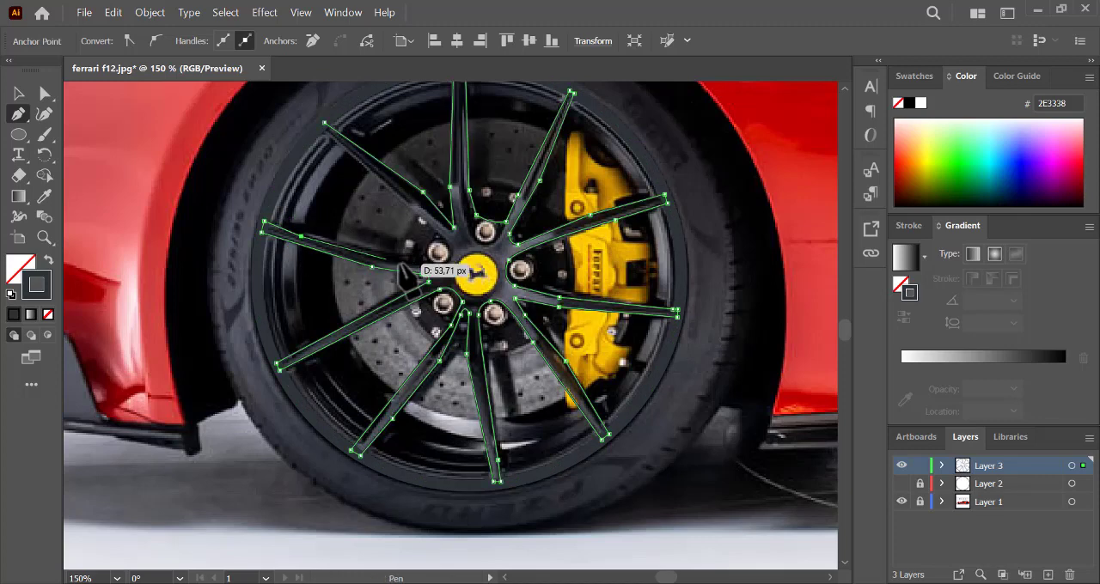
pyautogui.click(385, 263)
pyautogui.moveTo(443, 268); pyautogui.dragTo(462, 261)
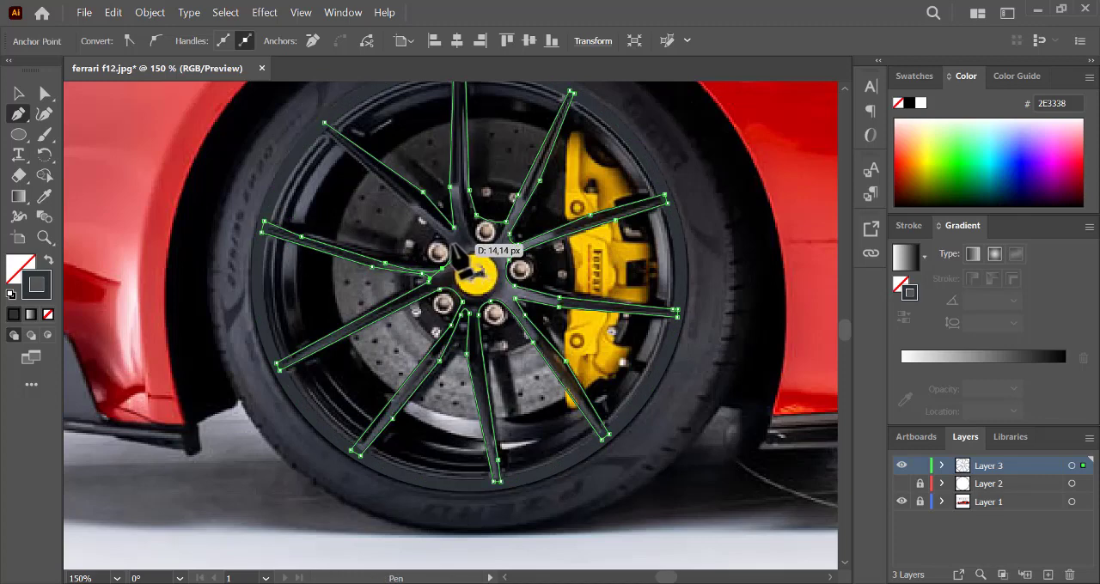
# - Trace the upper-left spoke's lower edge to the rim, close the spoke outline at its starting point and deselect it
pyautogui.click(462, 251)
pyautogui.click(317, 128)
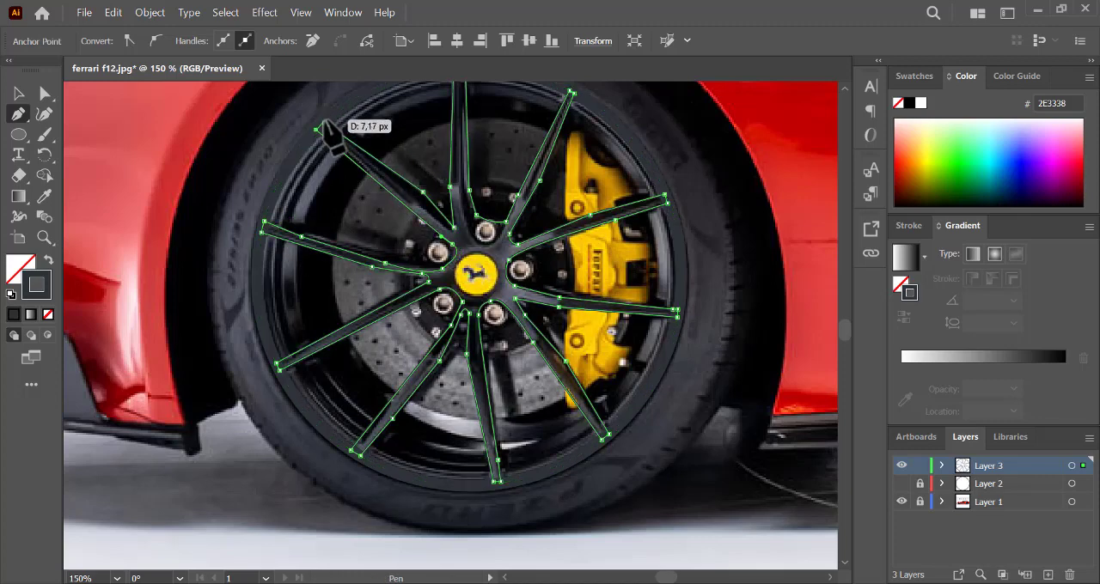
pyautogui.click(324, 123)
pyautogui.click(49, 258)
pyautogui.click(48, 257)
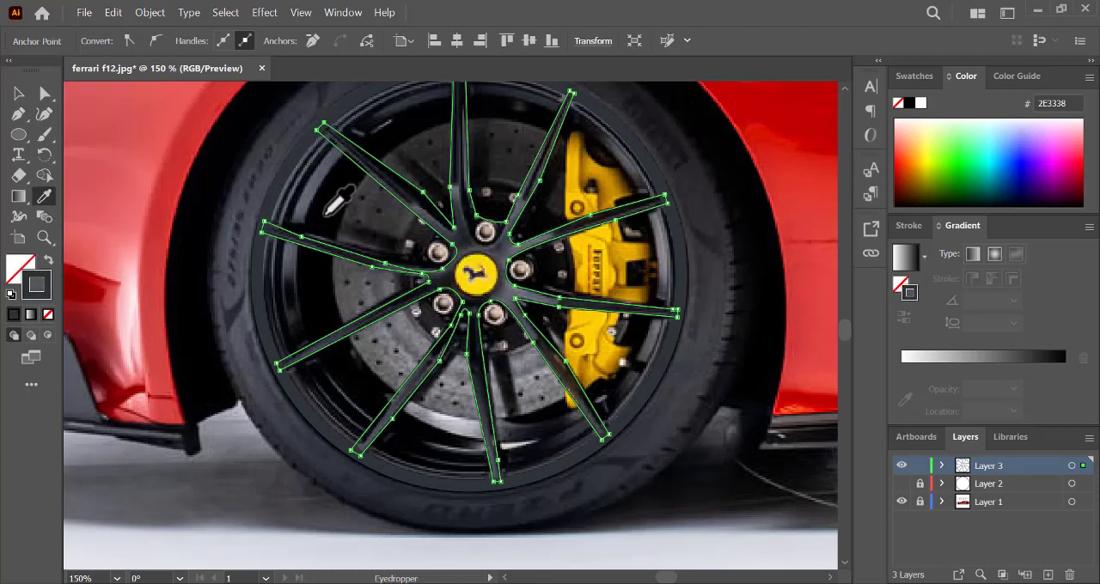
pyautogui.keyDown('ctrl'); pyautogui.click(150, 153); pyautogui.keyUp('ctrl')
pyautogui.press('p')
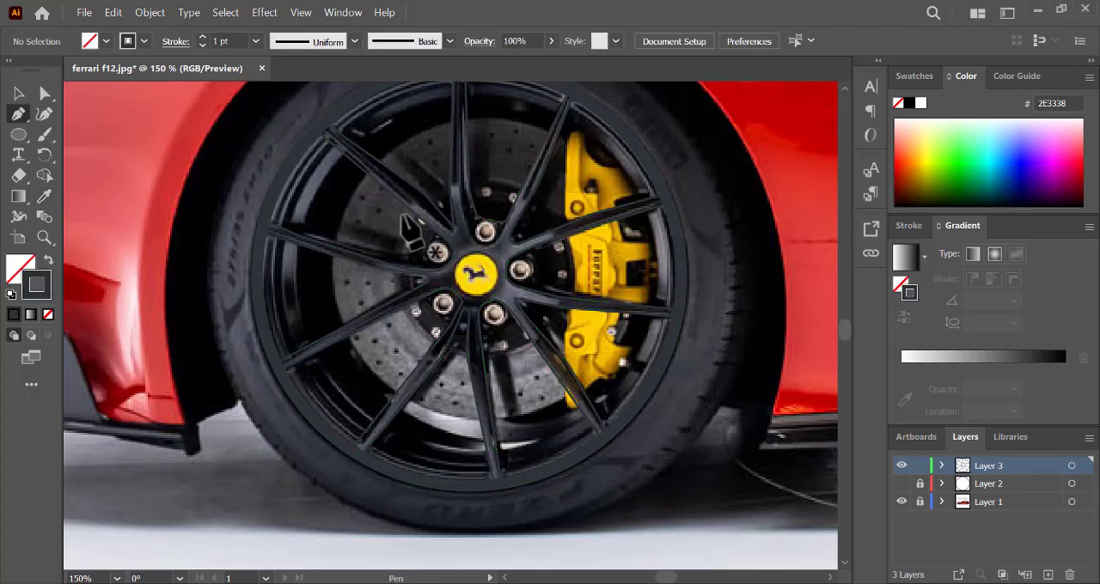
# - Draw a closed Pen shape around the hub, crossing the inner ends of the upper and right spokes and cutting beneath the badge
pyautogui.click(403, 214)
pyautogui.click(431, 188)
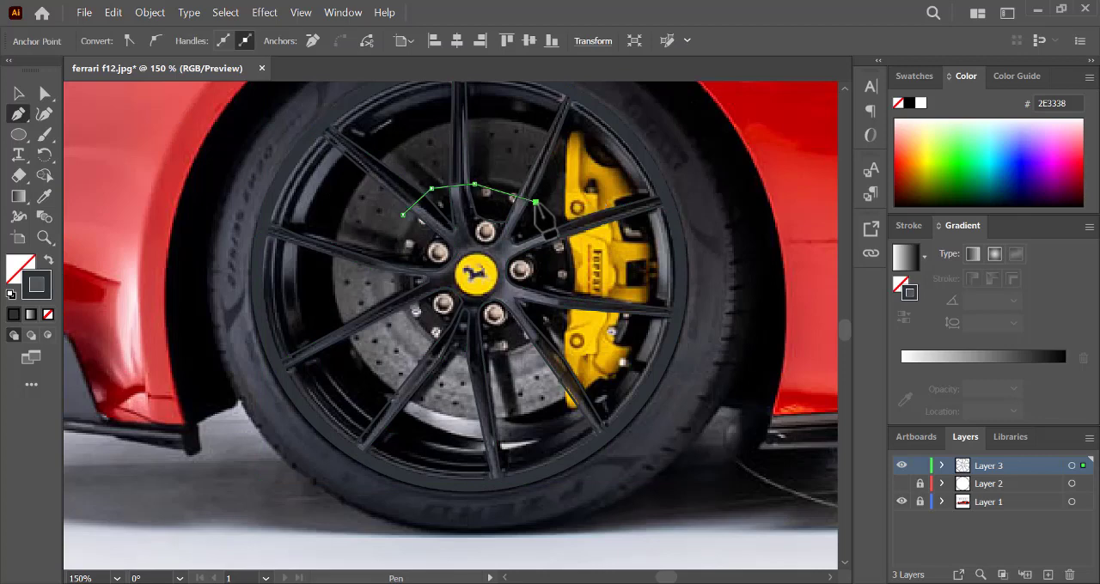
pyautogui.click(553, 238)
pyautogui.click(559, 309)
pyautogui.click(532, 342)
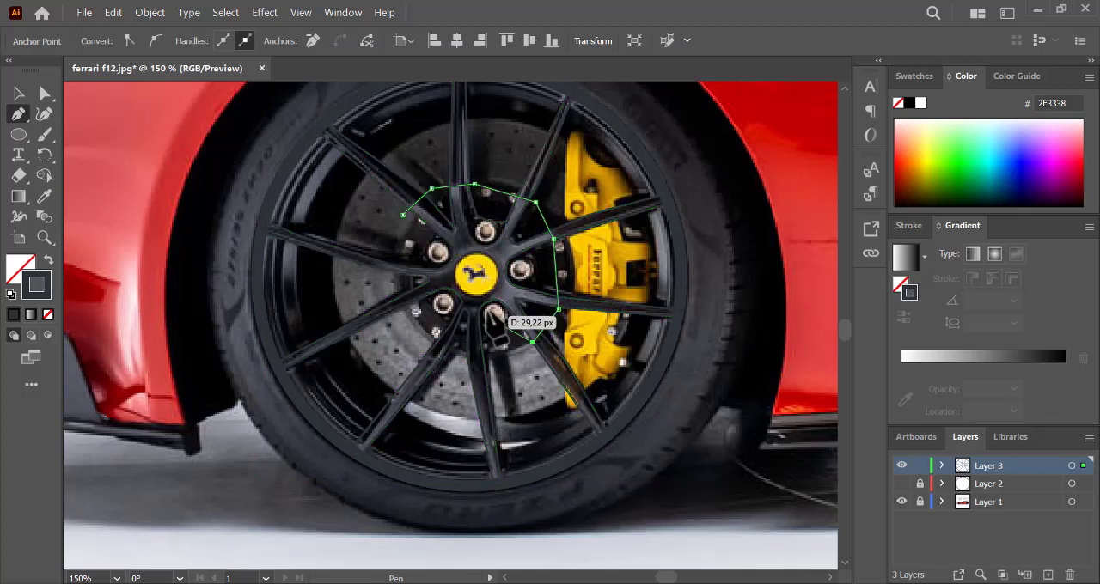
pyautogui.click(485, 300)
pyautogui.click(439, 276)
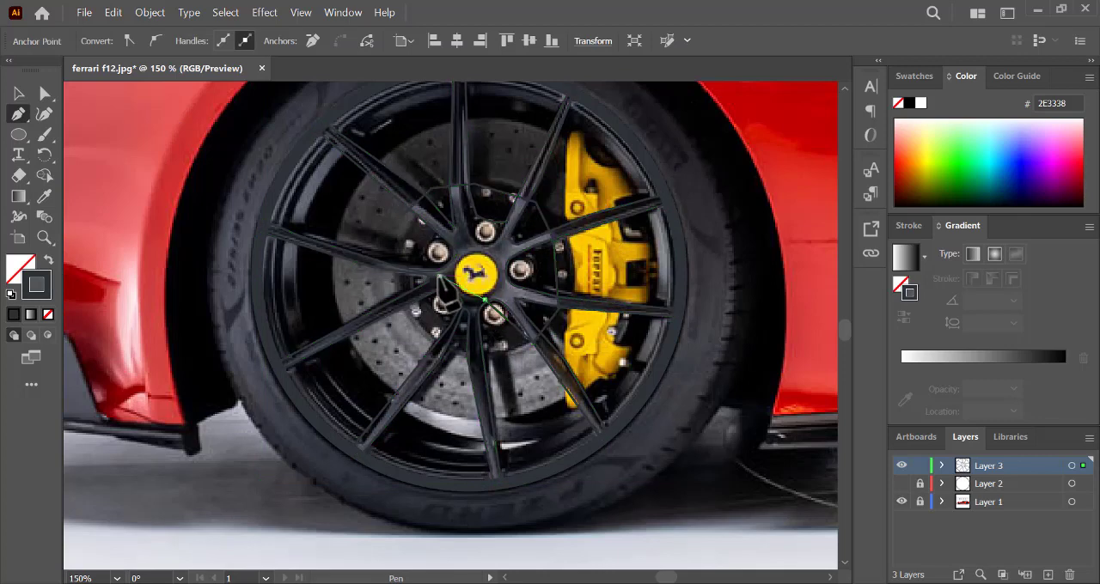
pyautogui.click(376, 276)
pyautogui.moveTo(403, 215); pyautogui.dragTo(413, 212)
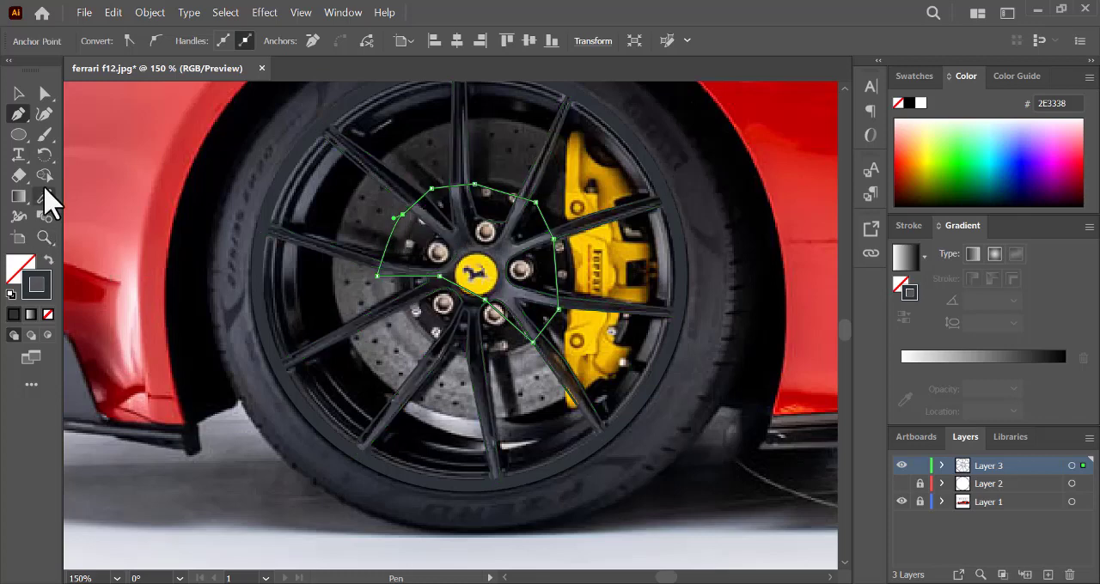
# - Sample the dark grey of the hub near the badge and use it as the new hub shape's stroke colour
pyautogui.click(44, 197)
pyautogui.click(459, 248)
pyautogui.click(48, 260)
# - Select all Layer 3 artwork and use Shape Builder to remove the hub shape's excess edges between the spokes
pyautogui.click(1071, 465)
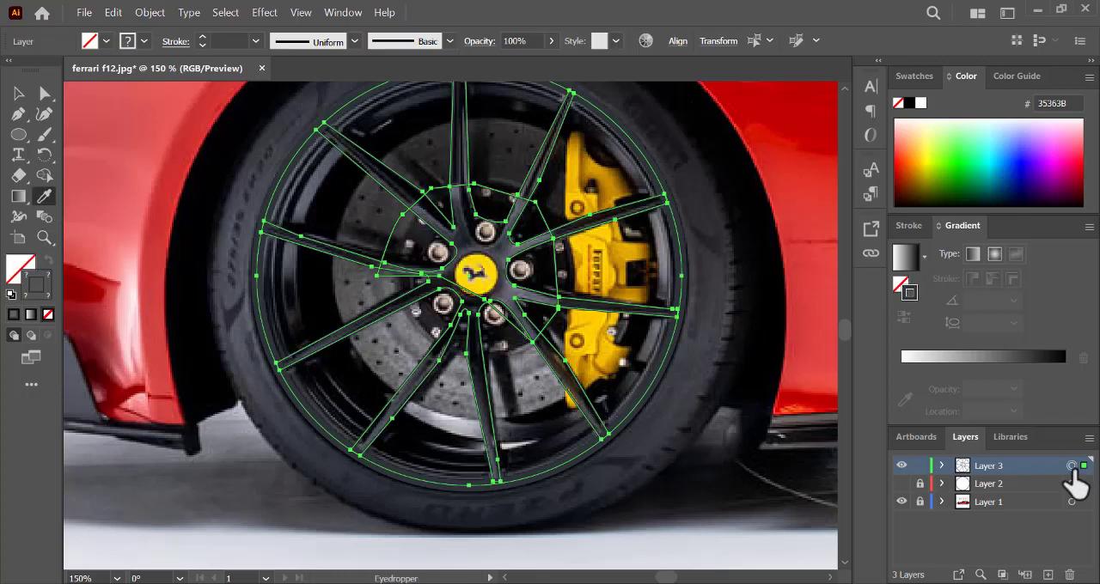
pyautogui.click(44, 175)
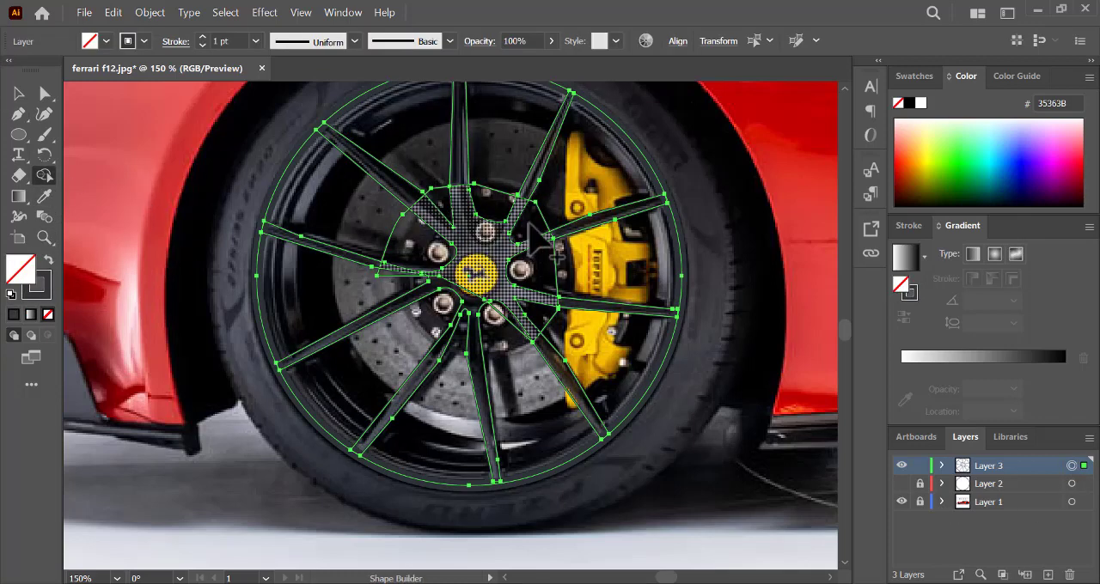
pyautogui.keyDown('alt'); pyautogui.click(554, 264); pyautogui.keyUp('alt')
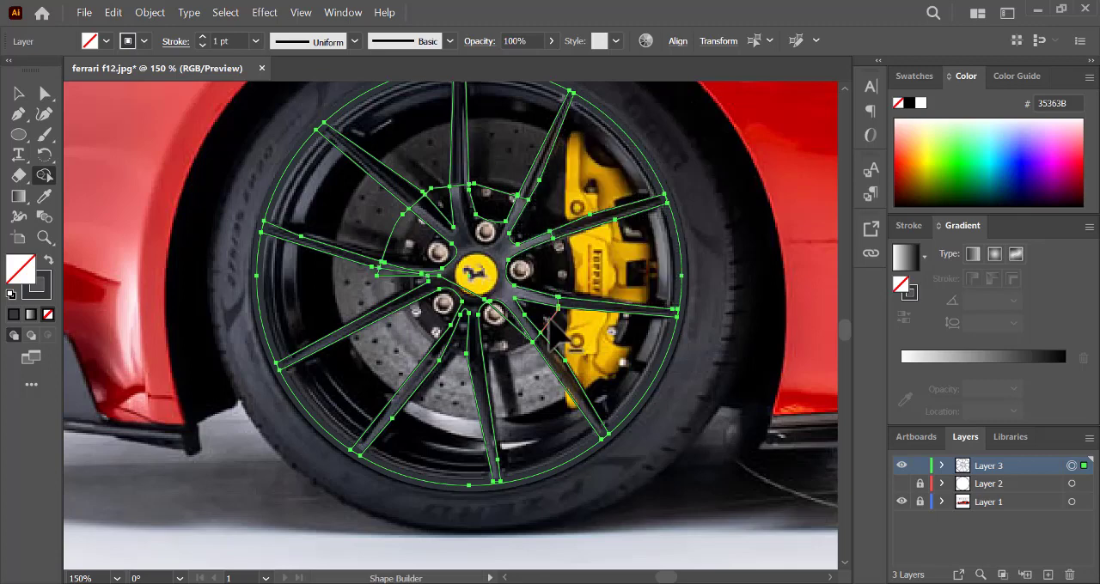
pyautogui.keyDown('alt'); pyautogui.click(548, 319); pyautogui.keyUp('alt')
pyautogui.keyDown('alt'); pyautogui.click(511, 320); pyautogui.keyUp('alt')
pyautogui.keyDown('alt'); pyautogui.click(397, 275); pyautogui.keyUp('alt')
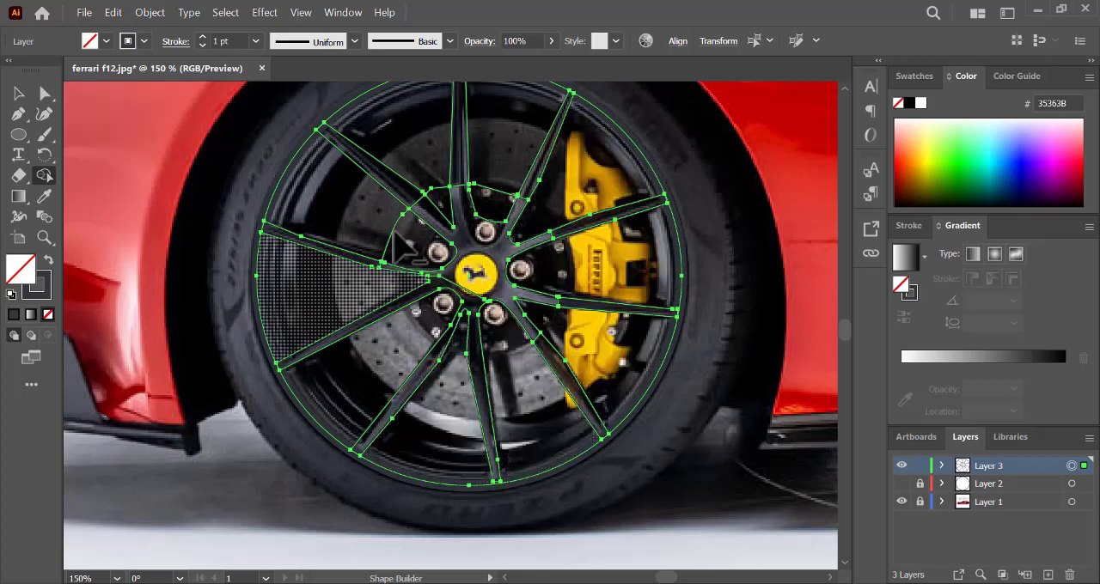
pyautogui.keyDown('alt'); pyautogui.click(393, 228); pyautogui.keyUp('alt')
pyautogui.keyDown('alt'); pyautogui.click(432, 187); pyautogui.keyUp('alt')
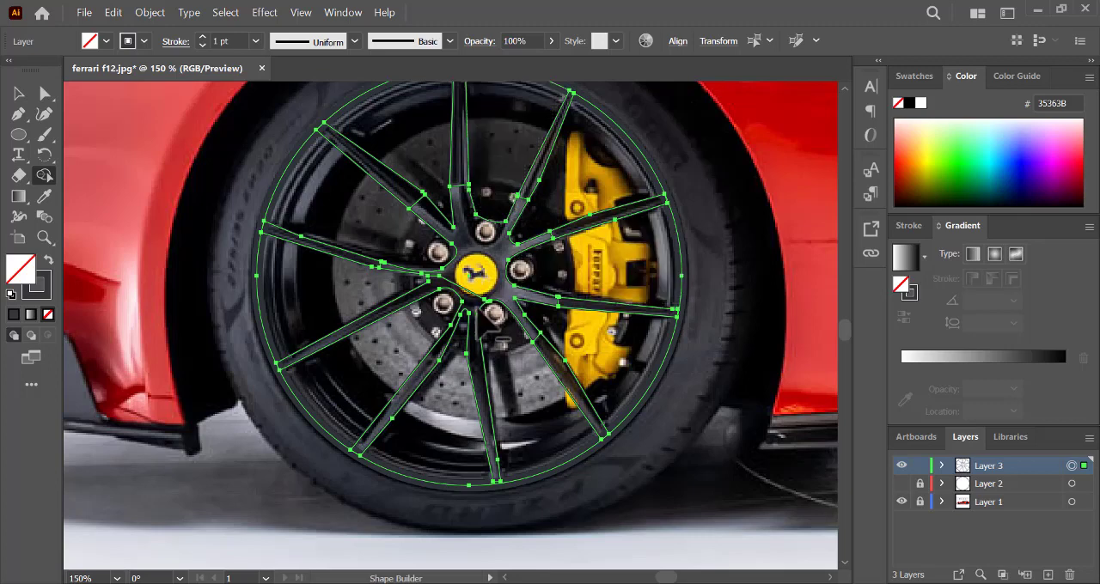
# - Nudge the hub outline slightly just below the yellow badge with Direct Selection, leaving nothing selected
pyautogui.click(44, 93)
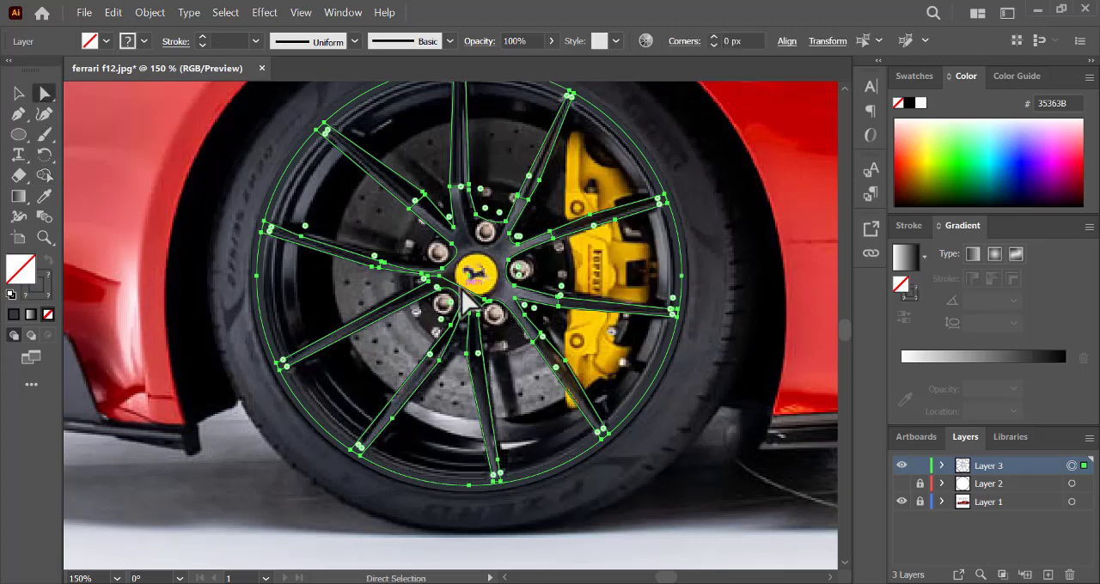
pyautogui.click(121, 140)
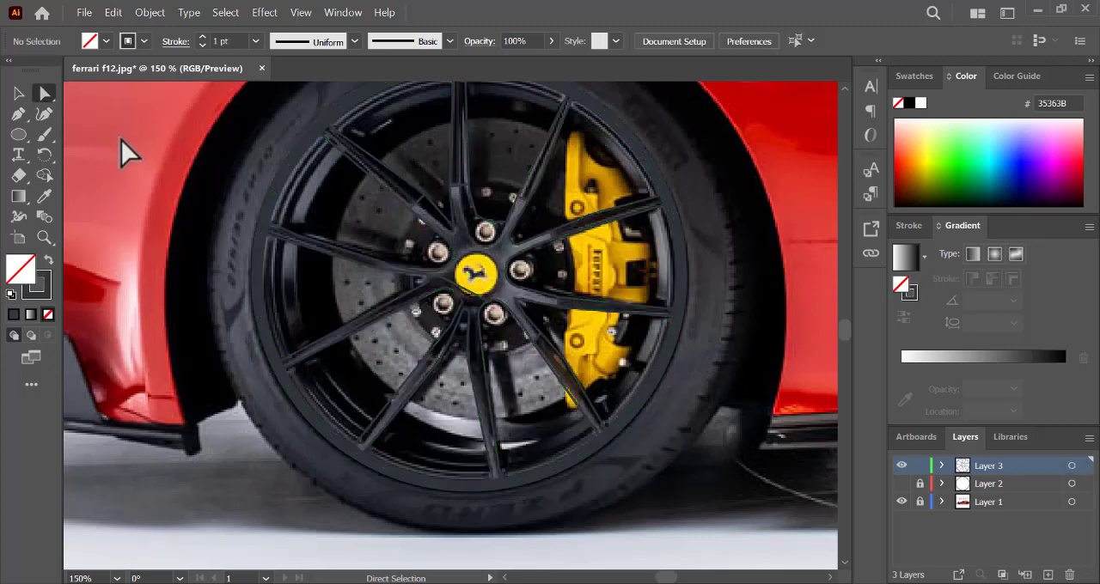
pyautogui.click(471, 295)
pyautogui.moveTo(466, 292); pyautogui.dragTo(468, 296)
pyautogui.click(144, 274)
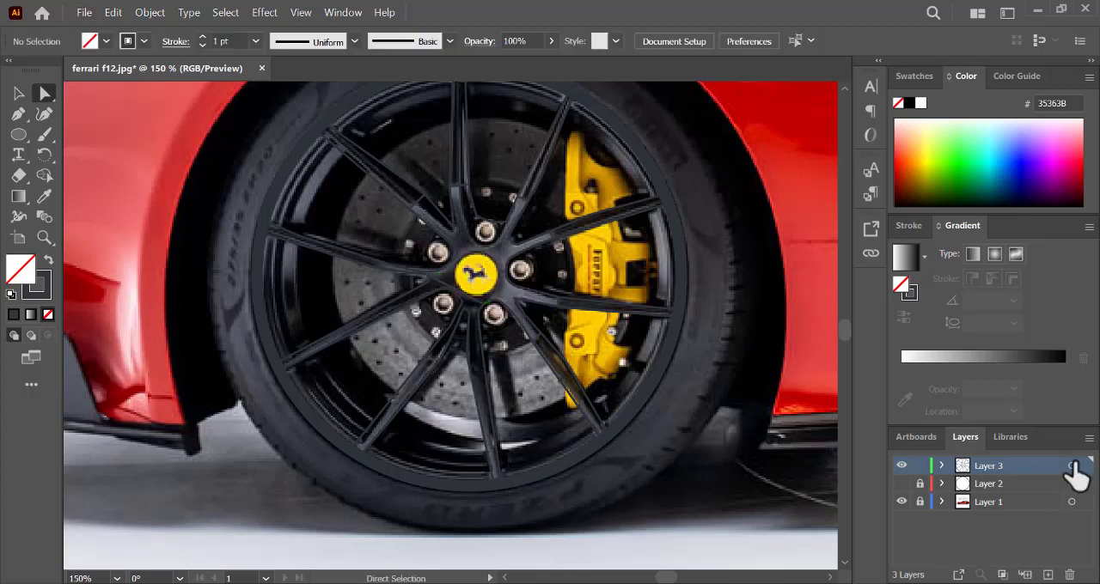
# - Try to fill all Layer 3 outlines with the grey sampled from the tyre, and undo it
pyautogui.click(1071, 466)
pyautogui.click(44, 174)
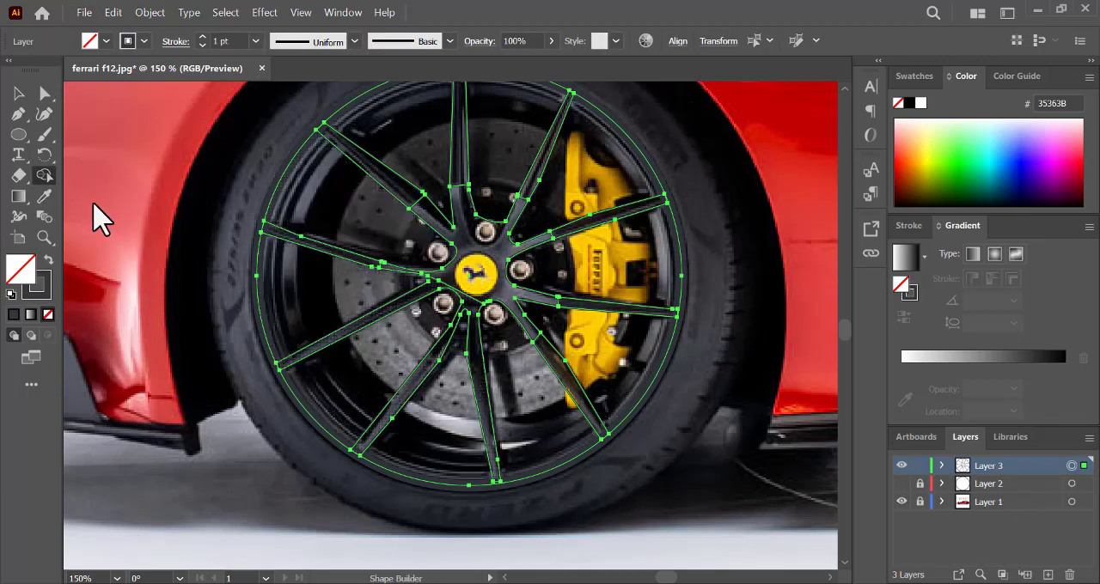
pyautogui.click(45, 196)
pyautogui.click(202, 299)
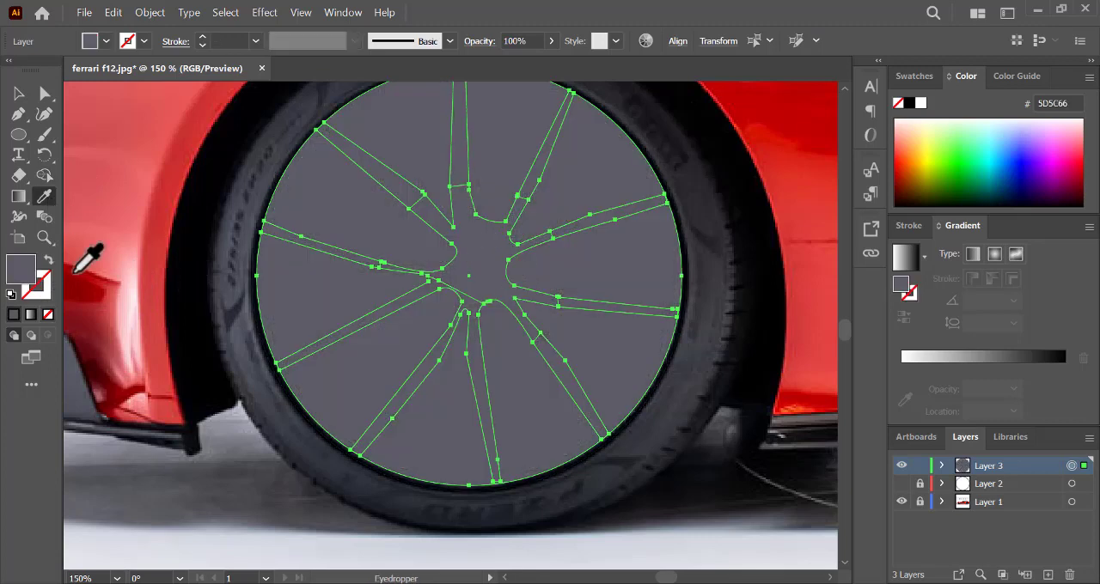
pyautogui.hotkey('ctrl', 'z')
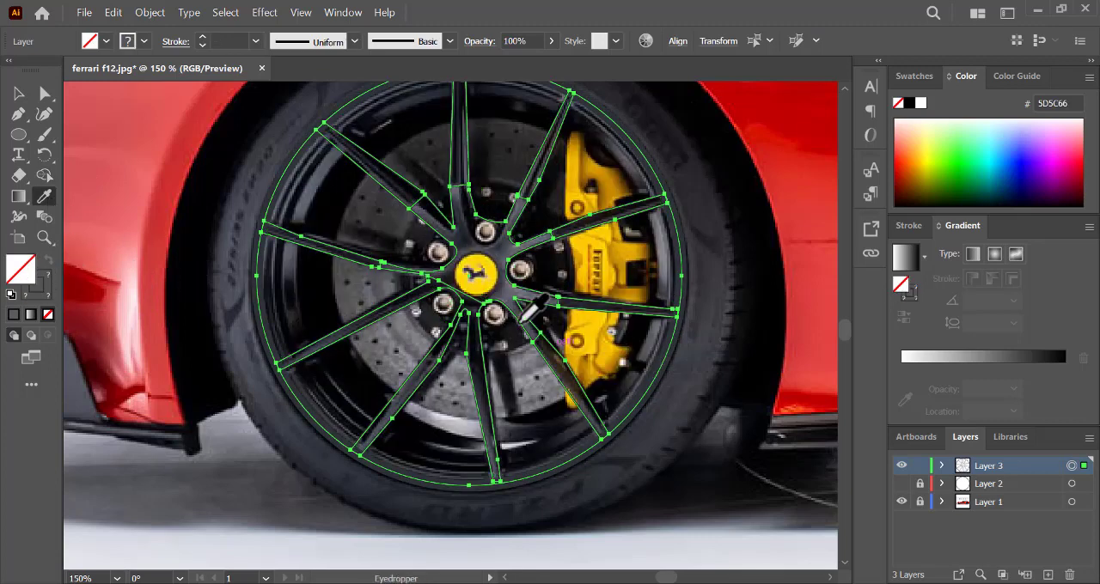
# - Try to build the hub area with Shape Builder using no fill, and undo the attempt
pyautogui.click(46, 177)
pyautogui.click(501, 305)
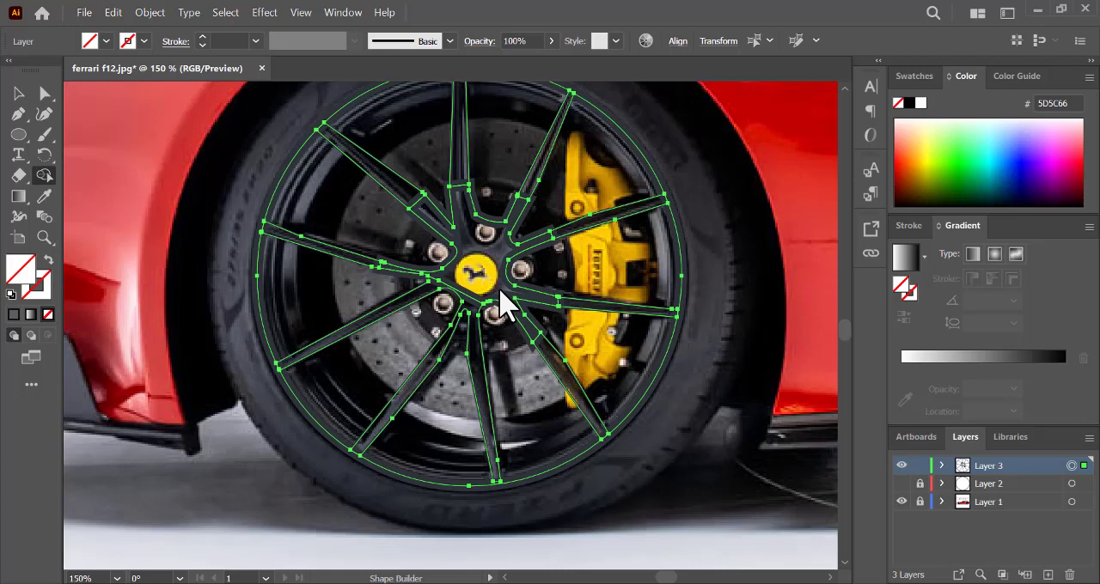
pyautogui.click(14, 315)
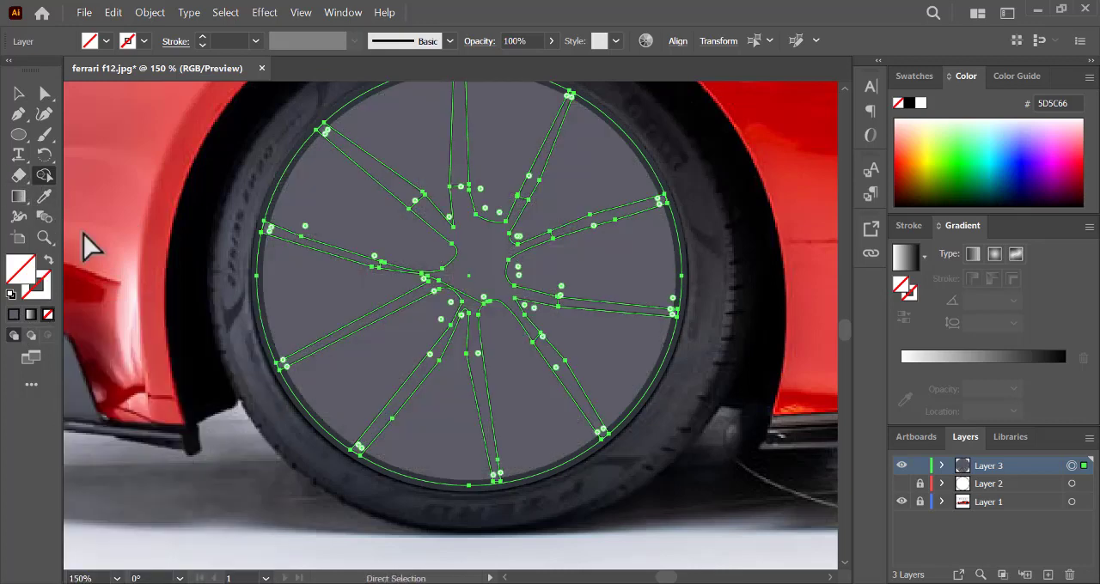
pyautogui.hotkey('ctrl', 'z')
# - Build the central hub area of Layer 3 with Shape Builder, using fill 5D5C66 and no stroke, and deselect the artwork
pyautogui.click(16, 93)
pyautogui.click(149, 188)
pyautogui.click(14, 315)
pyautogui.hotkey('shift', 'm')
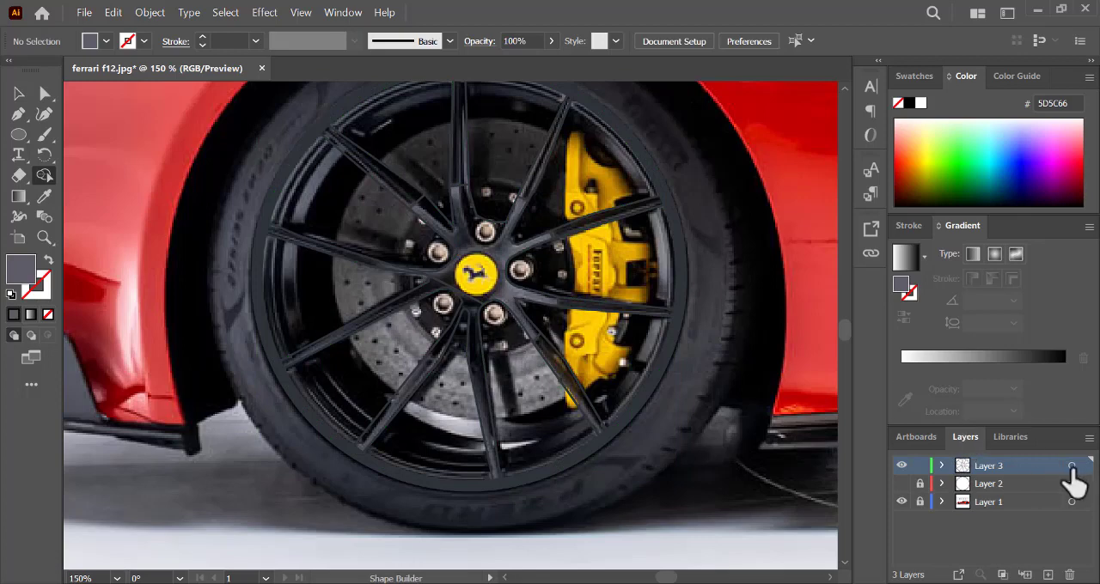
pyautogui.click(1071, 465)
pyautogui.click(468, 296)
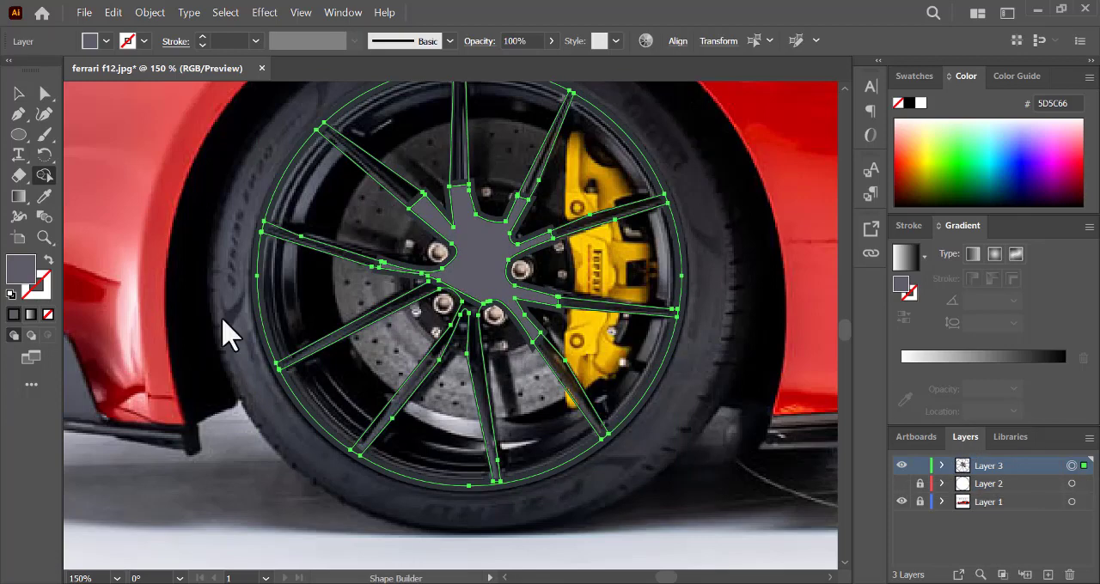
pyautogui.hotkey('ctrl', 'shift', 'a')
# - Set the grey hub shape's stroke to none, deselect it and expand Layer 3 to list its paths
pyautogui.click(18, 93)
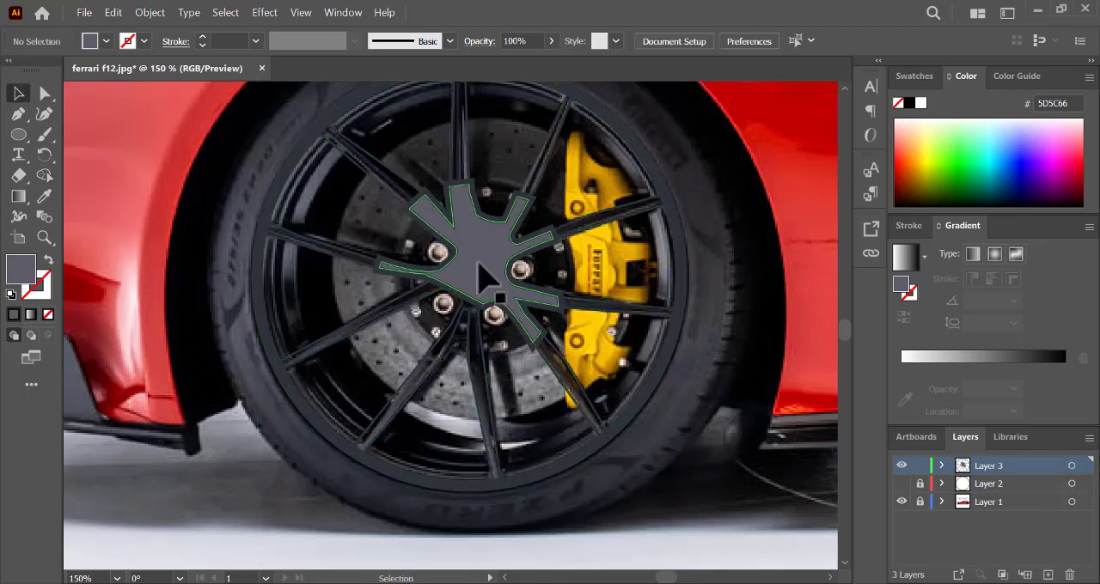
pyautogui.click(477, 228)
pyautogui.click(42, 296)
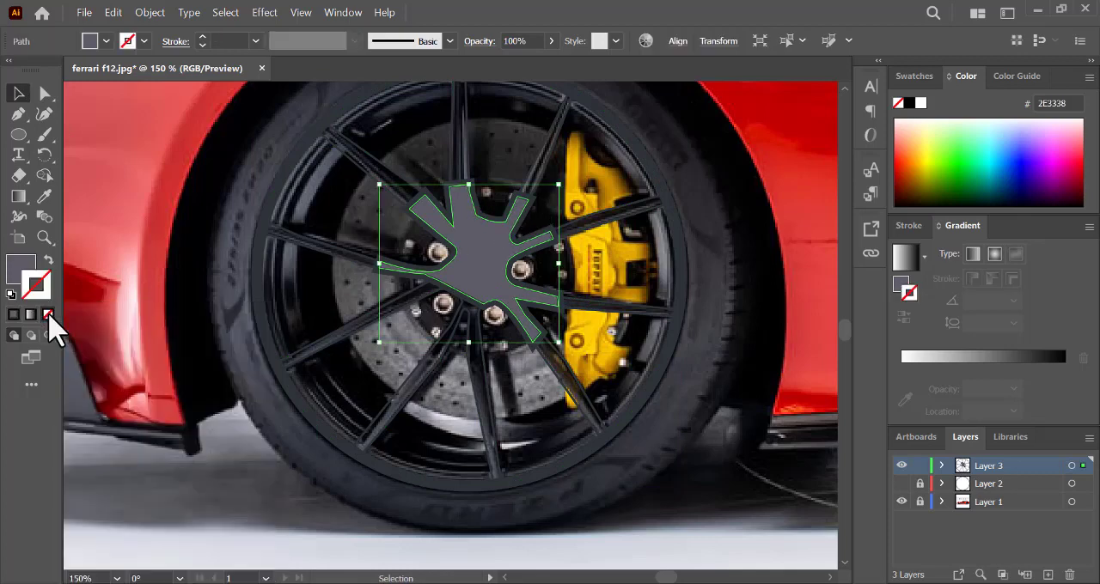
pyautogui.doubleClick(515, 318)
pyautogui.doubleClick(236, 559)
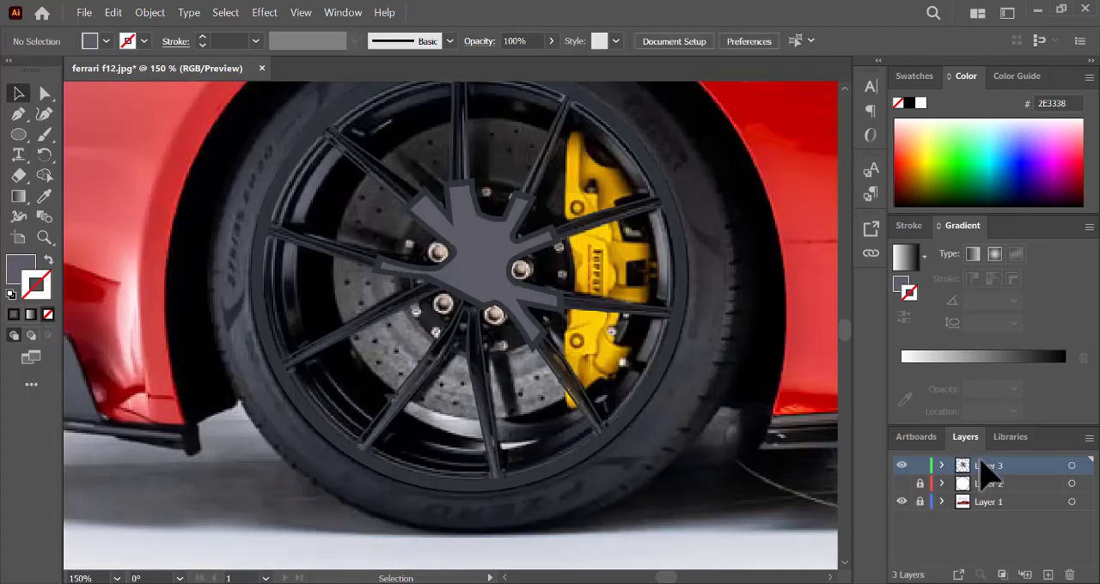
pyautogui.click(941, 466)
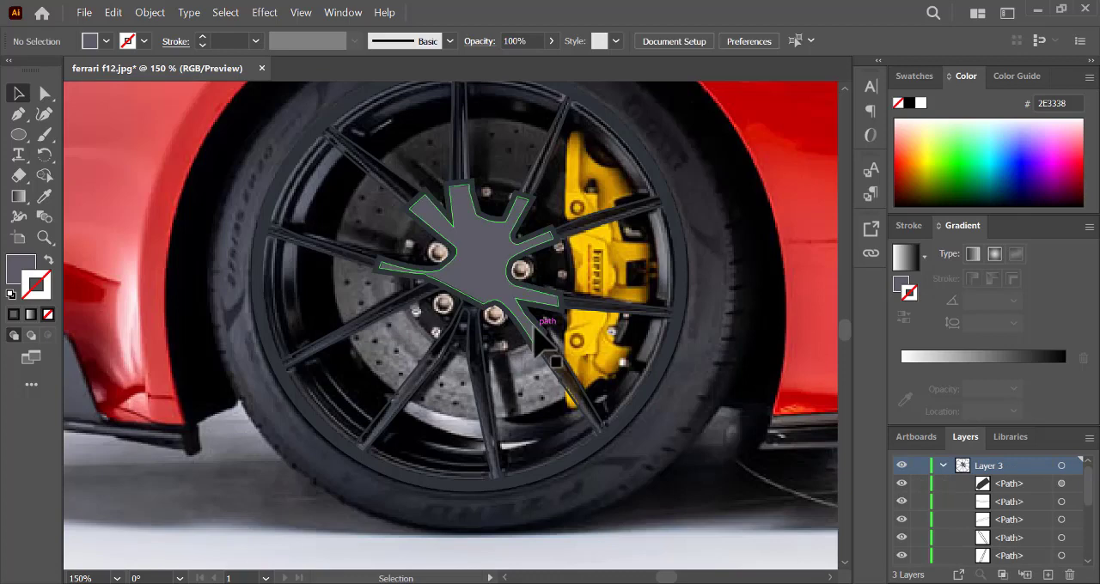
# - Swap the rim shape's stroke colour into its fill, and fill the lower-right spoke with 212121
pyautogui.click(683, 348)
pyautogui.click(48, 261)
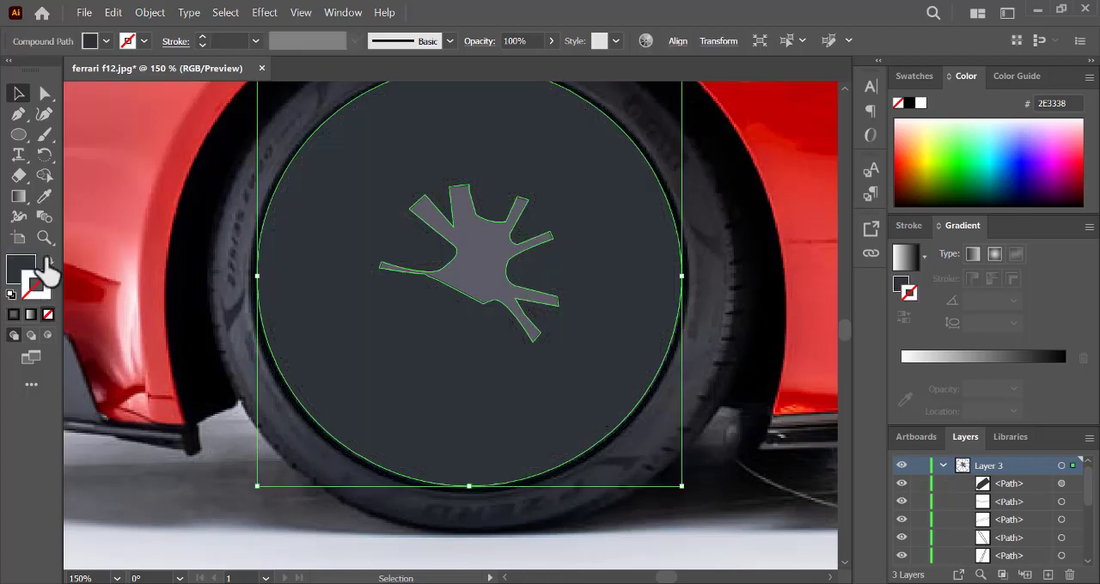
pyautogui.click(572, 378)
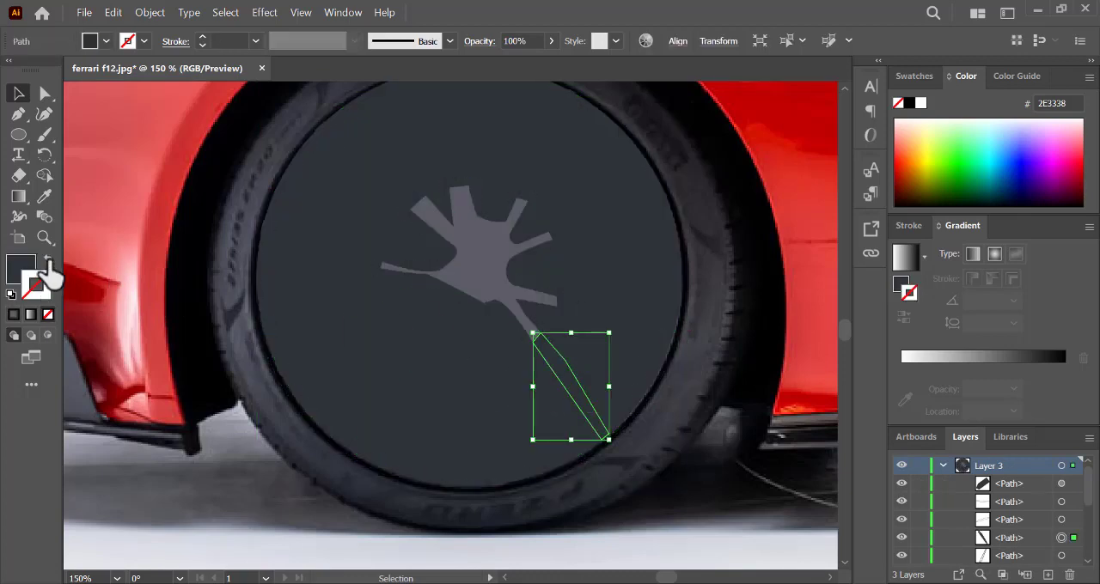
pyautogui.doubleClick(19, 272)
pyautogui.write('212121')
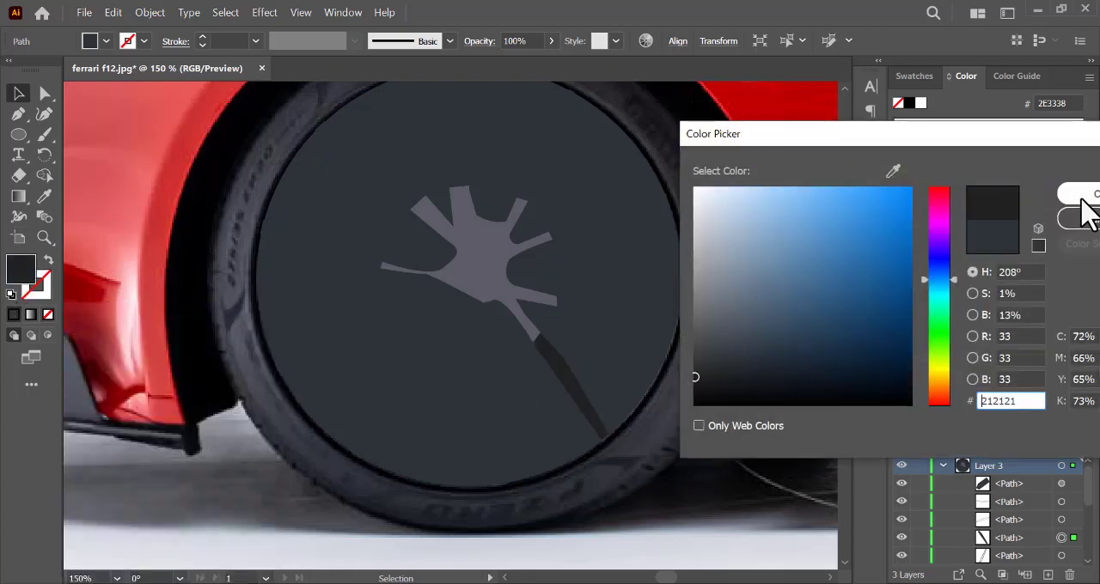
pyautogui.click(1081, 197)
# - Copy the 212121 fill onto the remaining spokes with the Eyedropper, deselect the artwork and collapse Layer 3
pyautogui.click(46, 197)
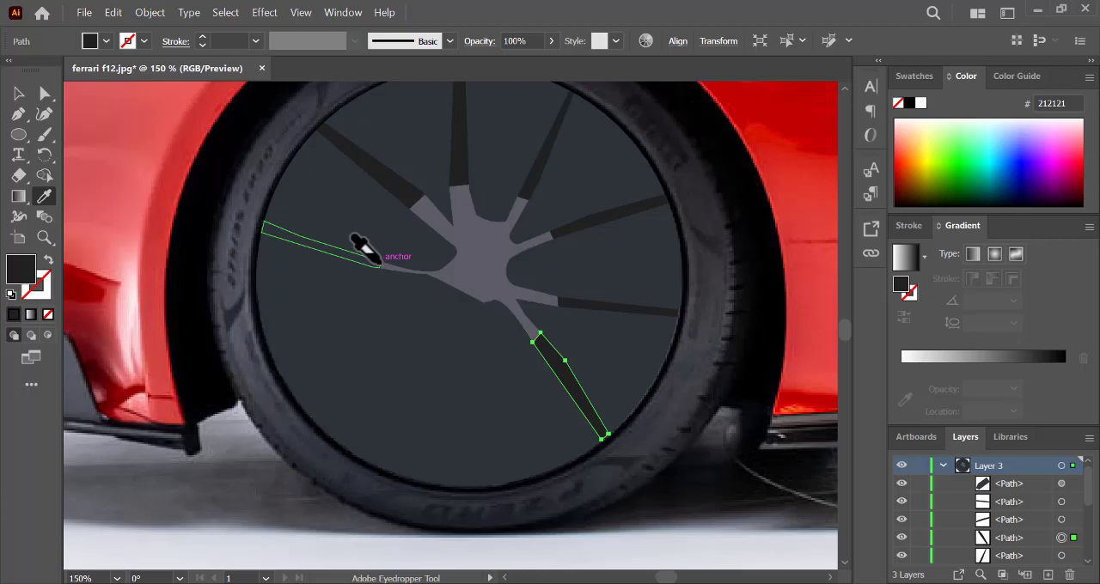
pyautogui.keyDown('alt'); pyautogui.click(379, 264); pyautogui.keyUp('alt')
pyautogui.keyDown('alt'); pyautogui.click(470, 299); pyautogui.keyUp('alt')
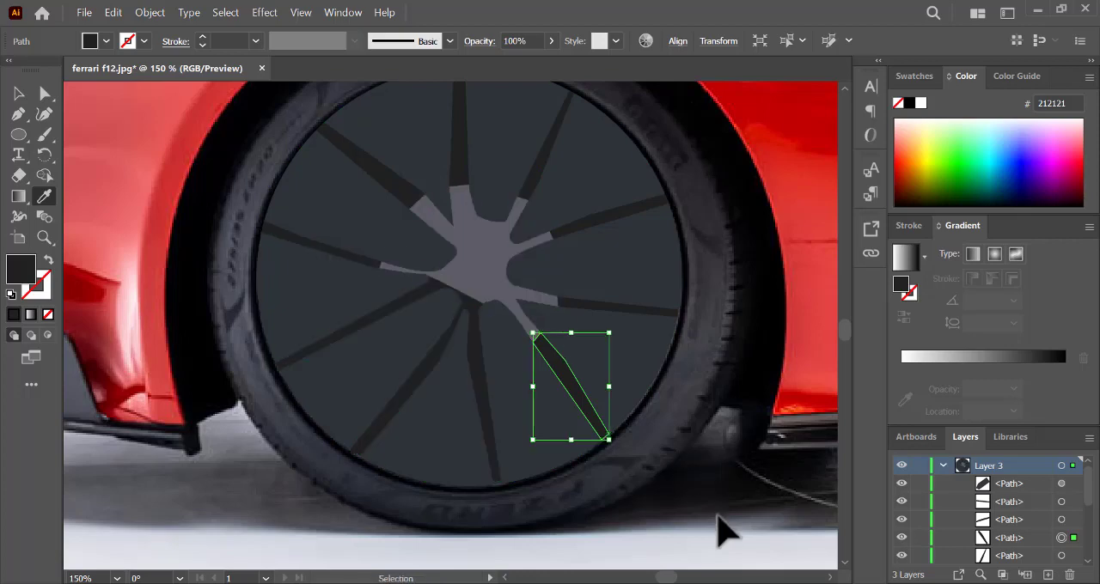
pyautogui.click(722, 532)
pyautogui.click(942, 467)
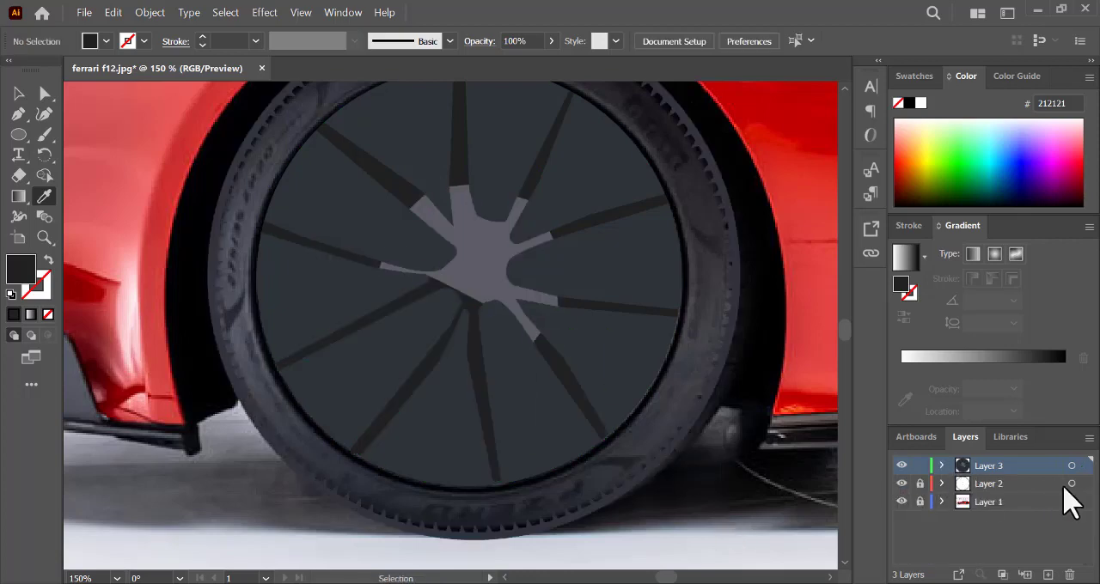
# - Expand Layer 2 and lock the tyre ellipse beneath the tread paths
pyautogui.click(1072, 484)
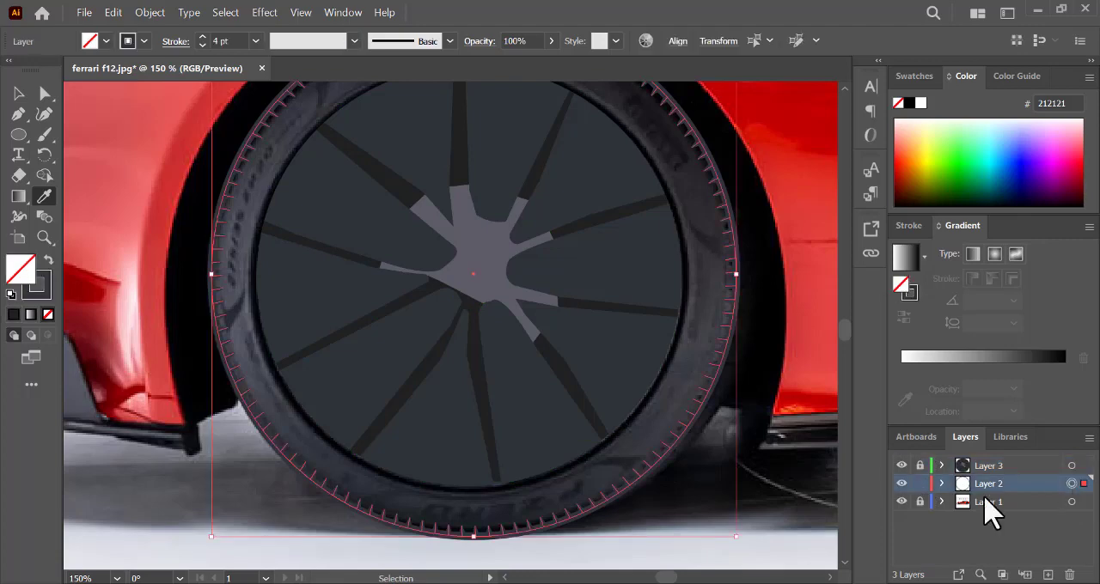
pyautogui.click(943, 483)
pyautogui.scroll(-2, 1088, 494)
pyautogui.click(1061, 540)
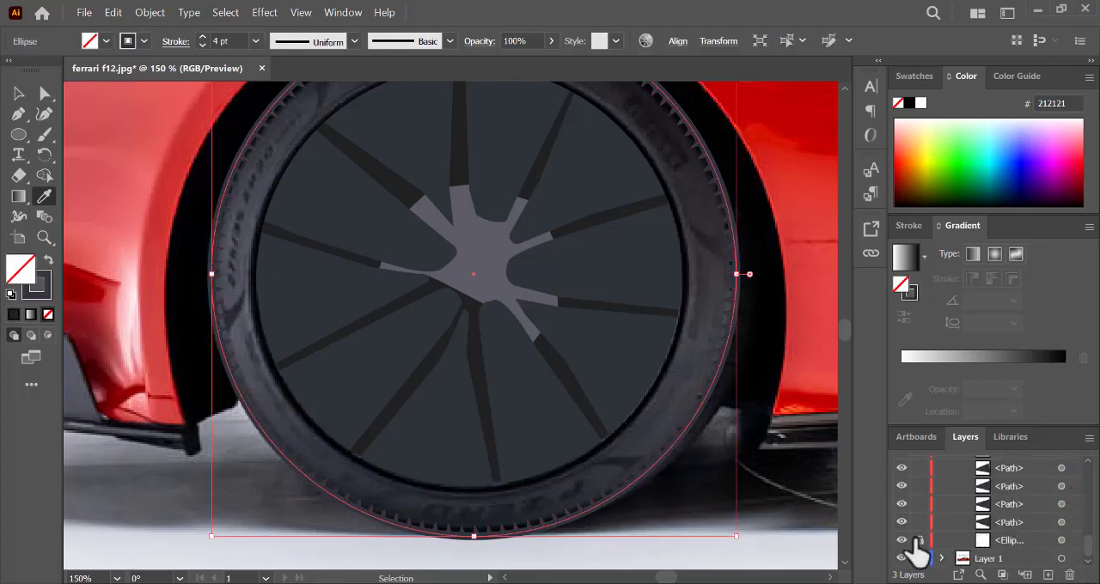
pyautogui.click(918, 540)
# - Select the tyre tread paths of Layer 2 and set their stroke colour to 505259
pyautogui.scroll(2, 1088, 504)
pyautogui.click(1061, 484)
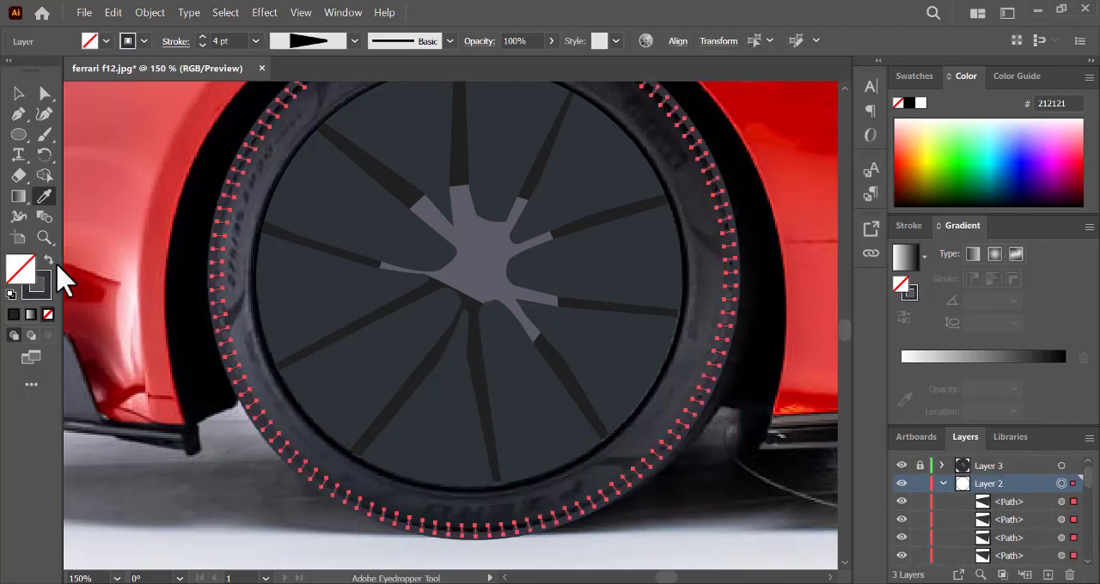
pyautogui.doubleClick(41, 290)
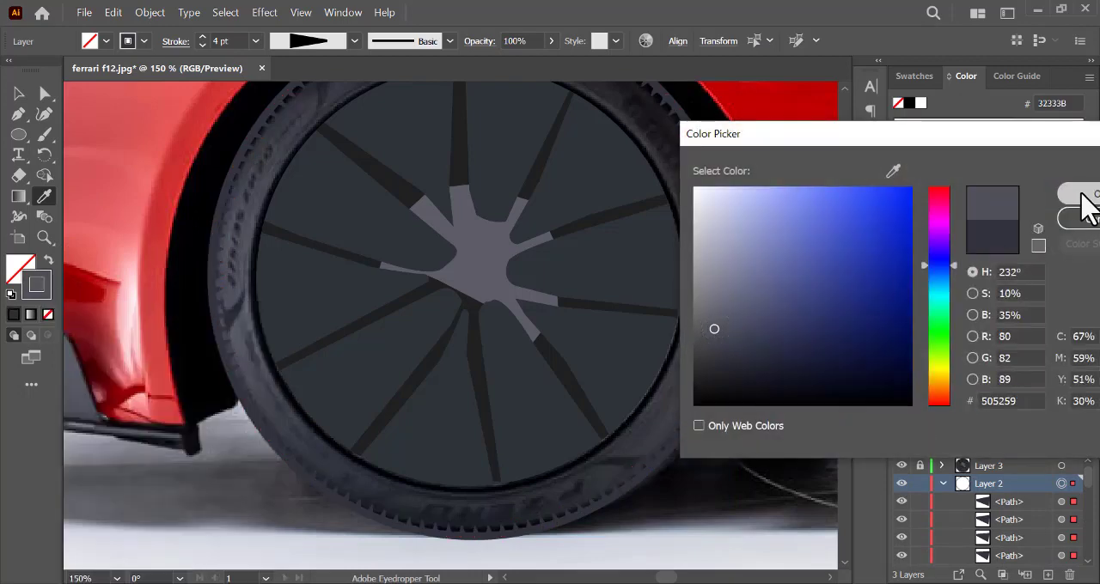
pyautogui.click(1083, 195)
# - Unlock the tyre ellipse in Layer 2 and swap its stroke colour into its fill
pyautogui.moveTo(1088, 501); pyautogui.dragTo(1089, 581)
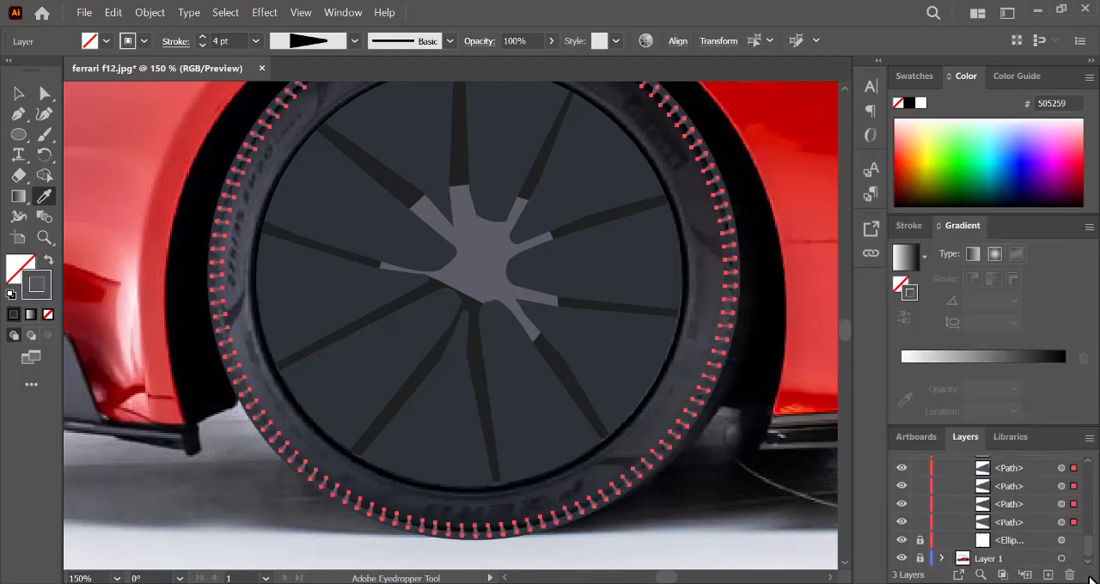
pyautogui.click(920, 540)
pyautogui.click(1070, 540)
pyautogui.click(48, 259)
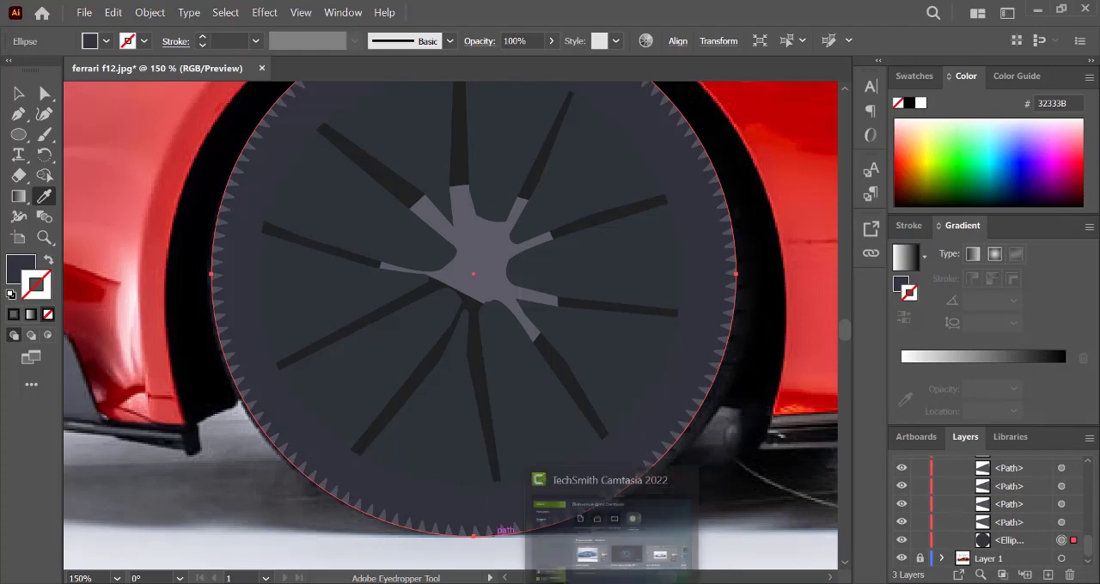
# - Set the tyre ellipse's fill colour to 101011 and deselect it
pyautogui.doubleClick(21, 268)
pyautogui.click(705, 375)
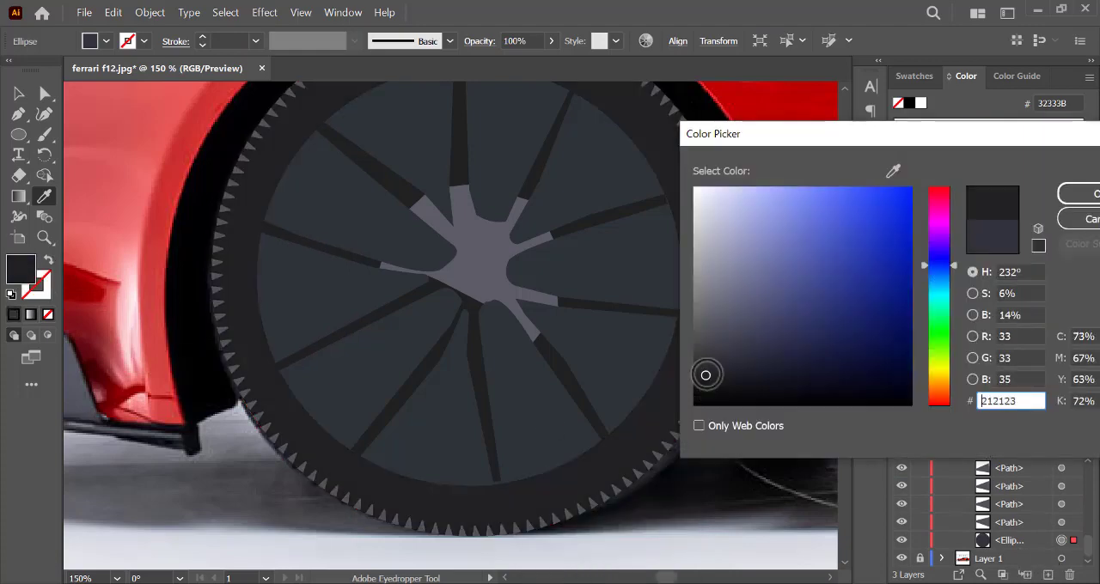
pyautogui.click(705, 390)
pyautogui.click(1074, 194)
pyautogui.keyDown('ctrl'); pyautogui.click(760, 541); pyautogui.keyUp('ctrl')
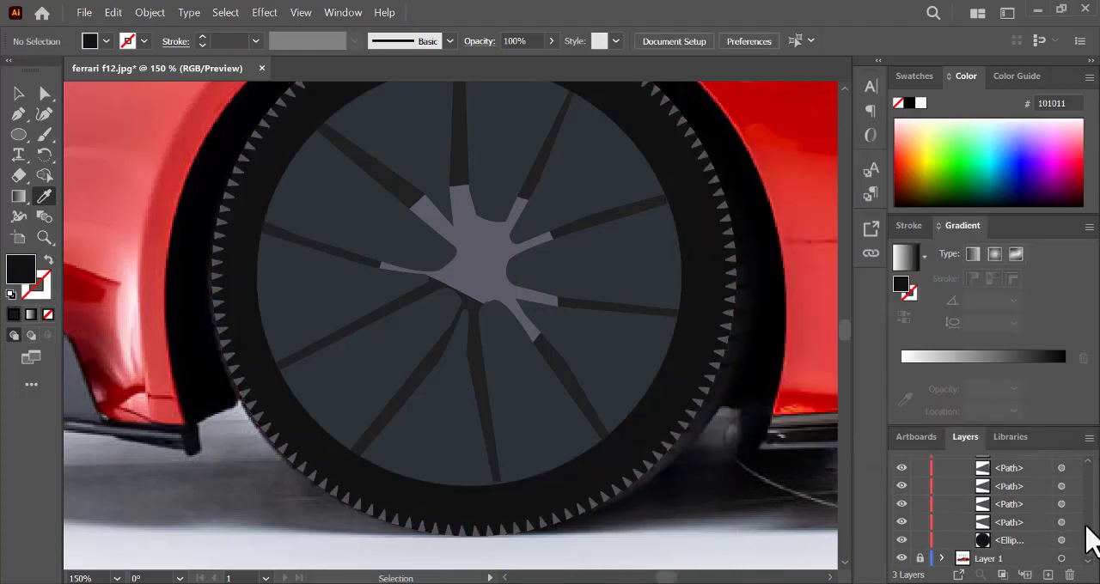
# - Collapse Layer 2 and temporarily hide the Layer 1 photo to check the wheel artwork on its own
pyautogui.moveTo(1088, 529); pyautogui.dragTo(1089, 474)
pyautogui.click(942, 484)
pyautogui.click(901, 502)
pyautogui.hotkey('ctrl', '-')
pyautogui.hotkey('ctrl', '-')
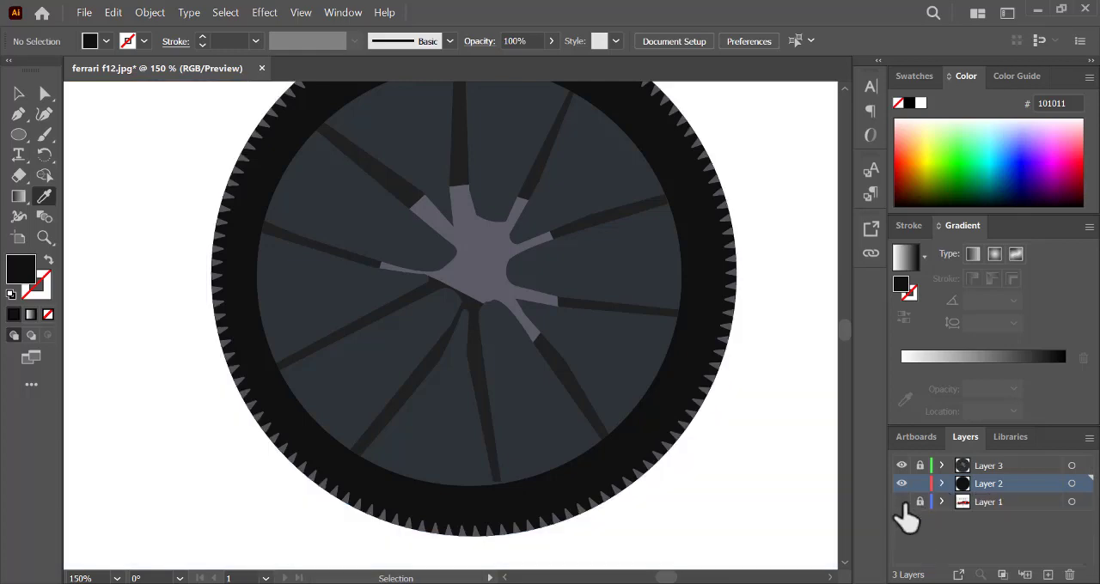
pyautogui.click(901, 502)
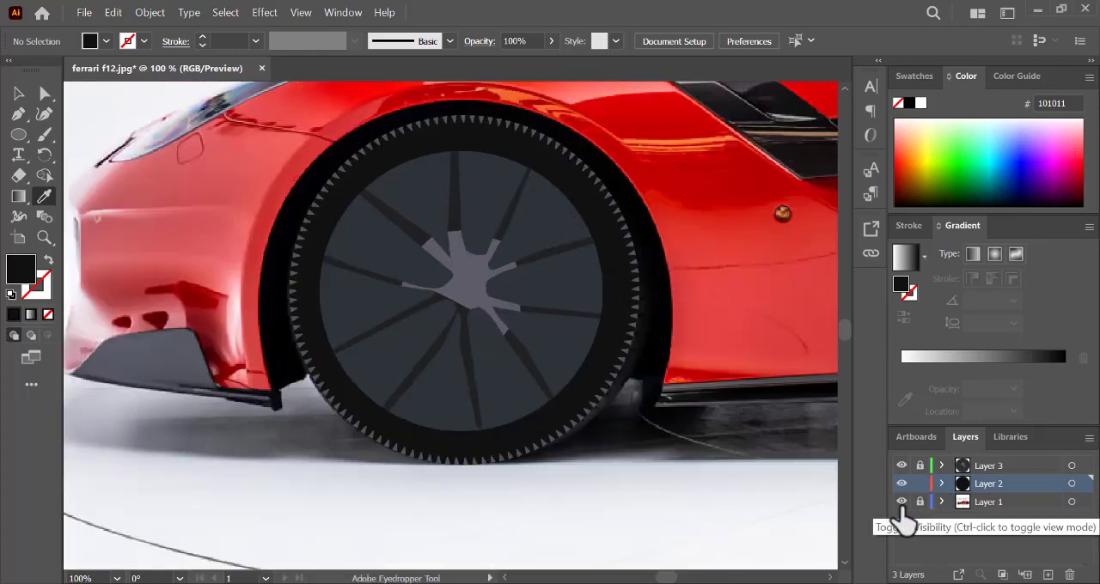
# - Hide Layers 2 and 3 and add a new layer, Layer 4, directly above Layer 2
pyautogui.click(901, 484)
pyautogui.click(901, 466)
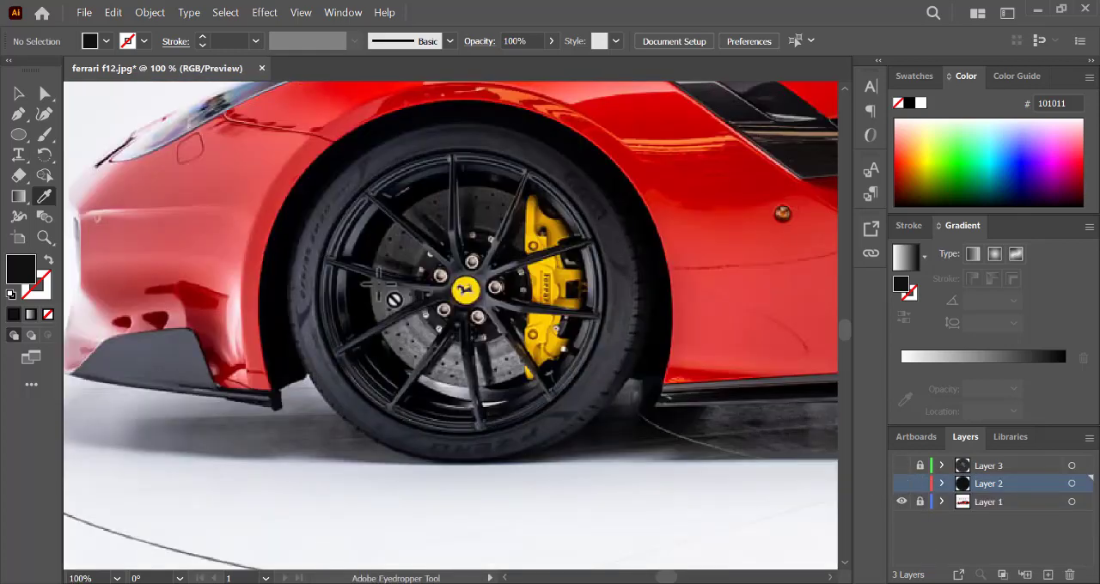
pyautogui.click(996, 467)
pyautogui.click(988, 484)
pyautogui.click(18, 134)
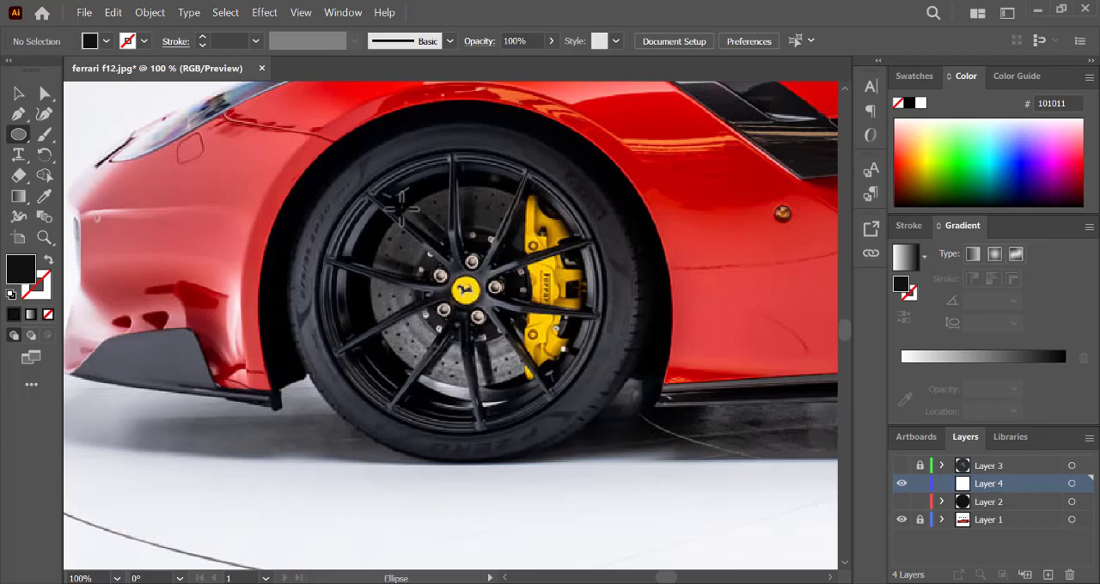
# - Unlock and show Layer 3, hide all of its existing paths individually, and keep the Layer 1 photo visible
pyautogui.click(902, 465)
pyautogui.click(942, 466)
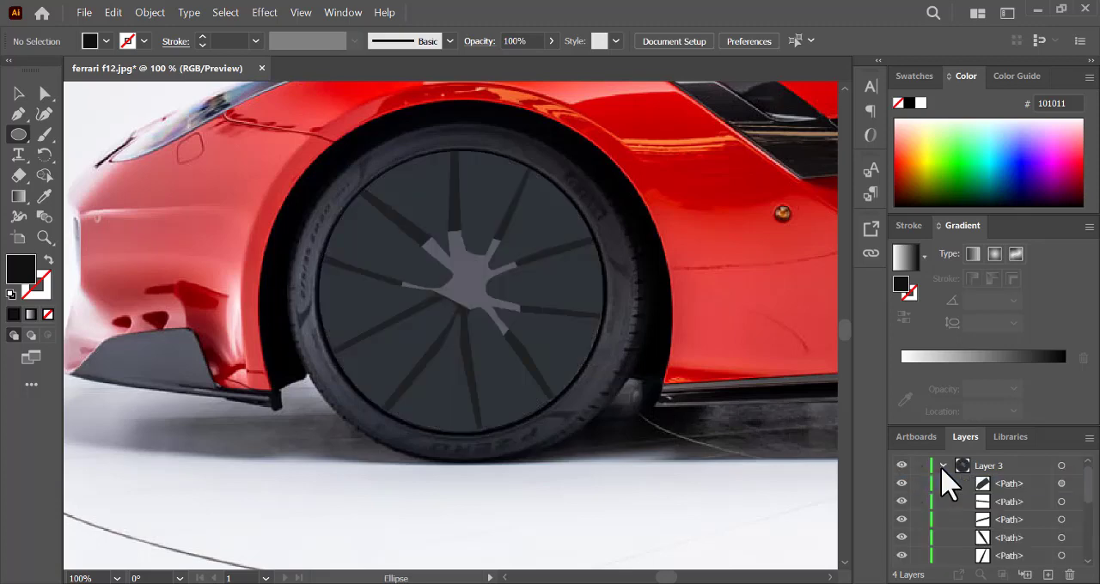
pyautogui.moveTo(901, 482); pyautogui.dragTo(899, 579)
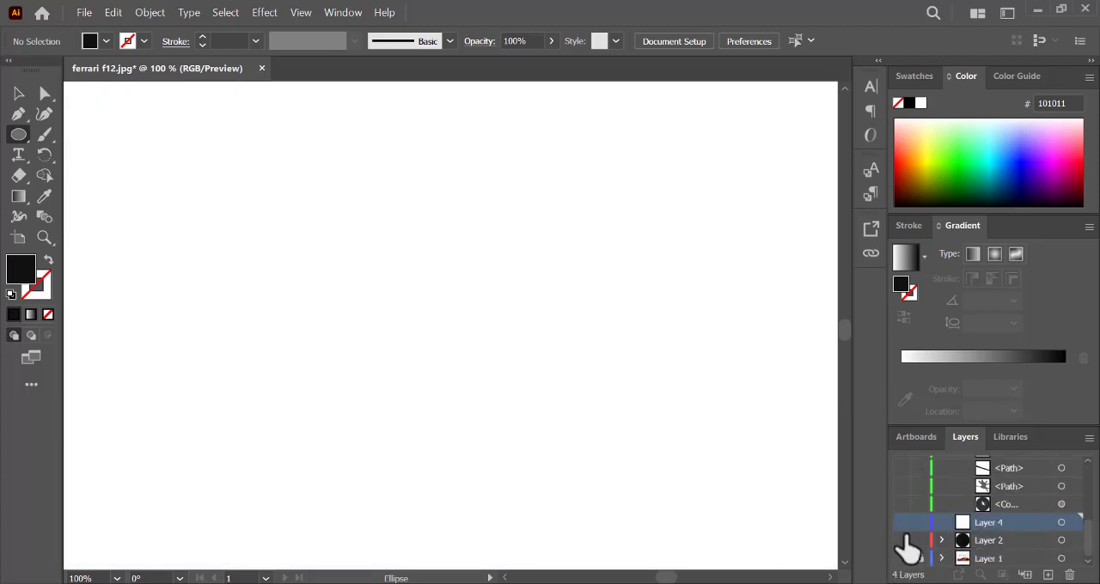
pyautogui.click(901, 559)
pyautogui.scroll(3, 1089, 531)
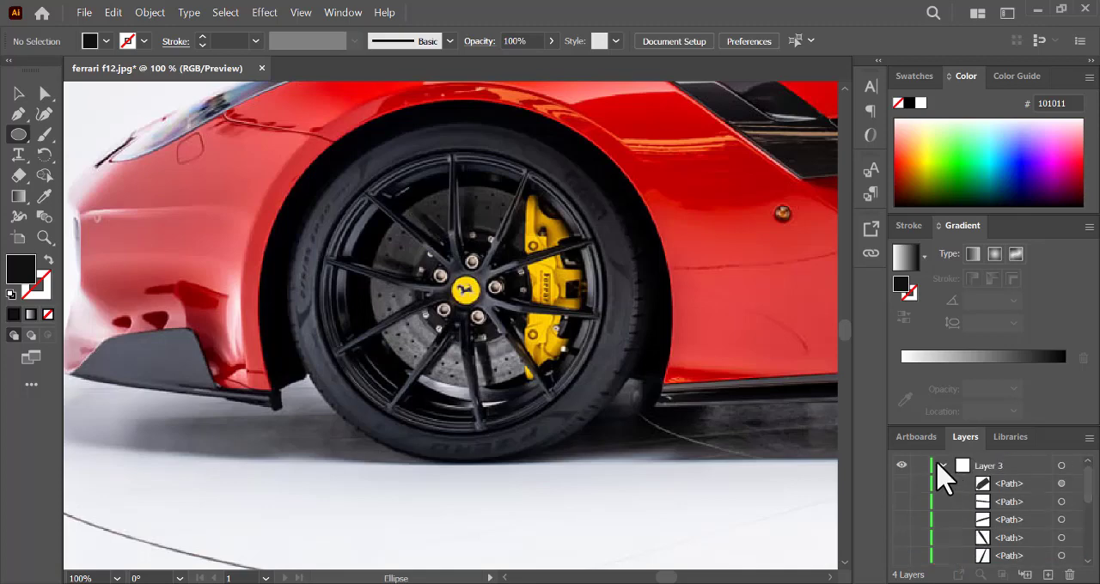
pyautogui.click(942, 465)
# - Draw an unfilled, stroked ellipse on Layer 3 over the brake disc and stretch it to the disc's edges
pyautogui.click(988, 466)
pyautogui.moveTo(407, 207)
pyautogui.mouseDown()
pyautogui.moveTo(494, 213)
pyautogui.moveTo(581, 383)
pyautogui.mouseUp()
pyautogui.click(48, 259)
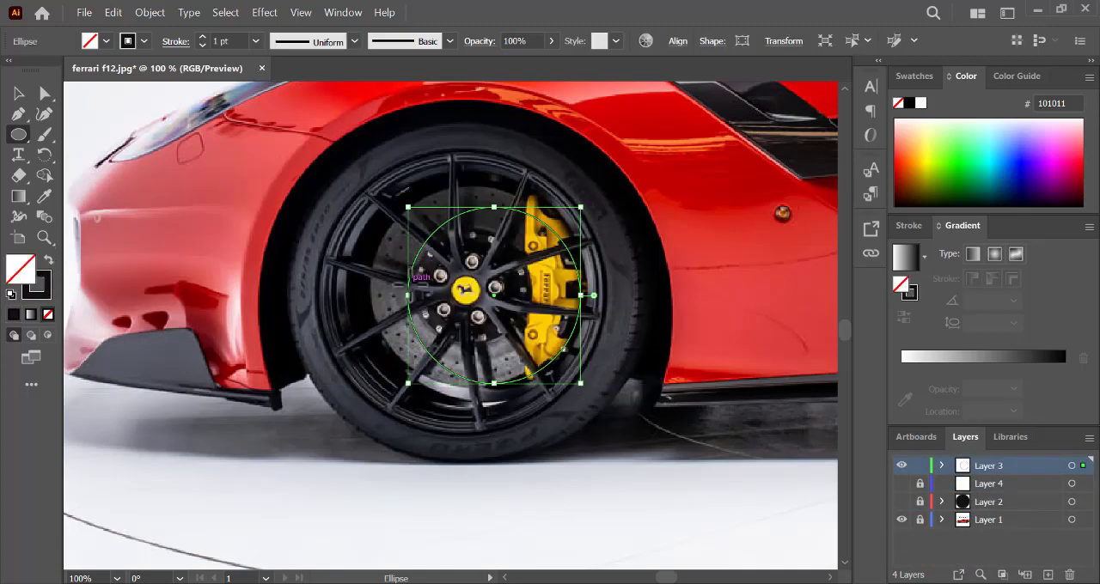
pyautogui.moveTo(408, 295); pyautogui.dragTo(373, 295)
pyautogui.moveTo(477, 207); pyautogui.dragTo(476, 186)
pyautogui.moveTo(482, 386); pyautogui.dragTo(482, 386)
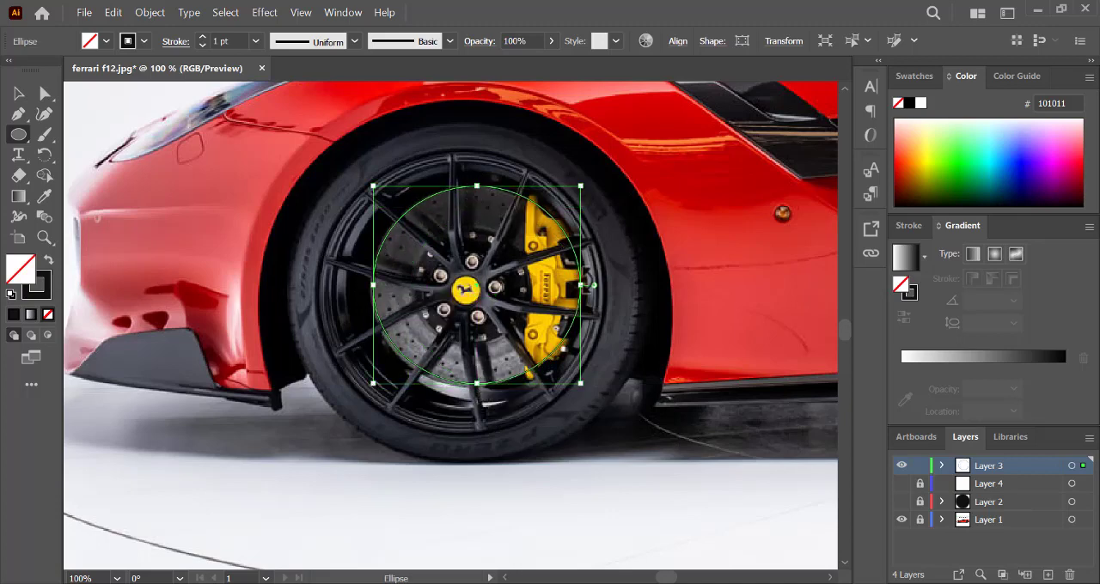
pyautogui.moveTo(583, 284); pyautogui.dragTo(583, 284)
# - Sample grey 828285 from the brake disc and apply it as the ellipse's stroke with no fill
pyautogui.press('i')
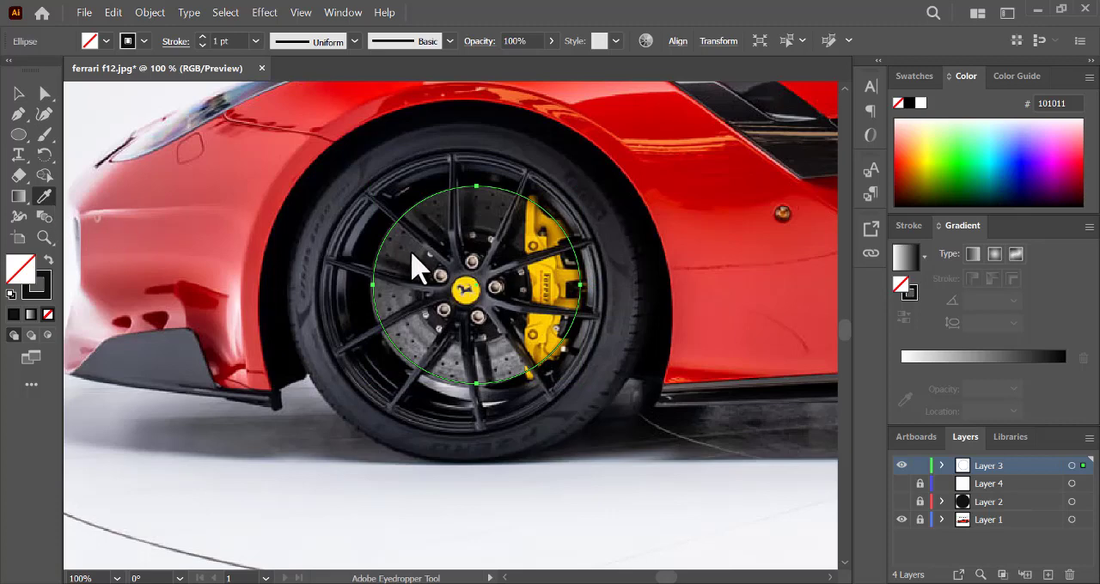
pyautogui.click(408, 253)
pyautogui.click(48, 261)
pyautogui.click(500, 363)
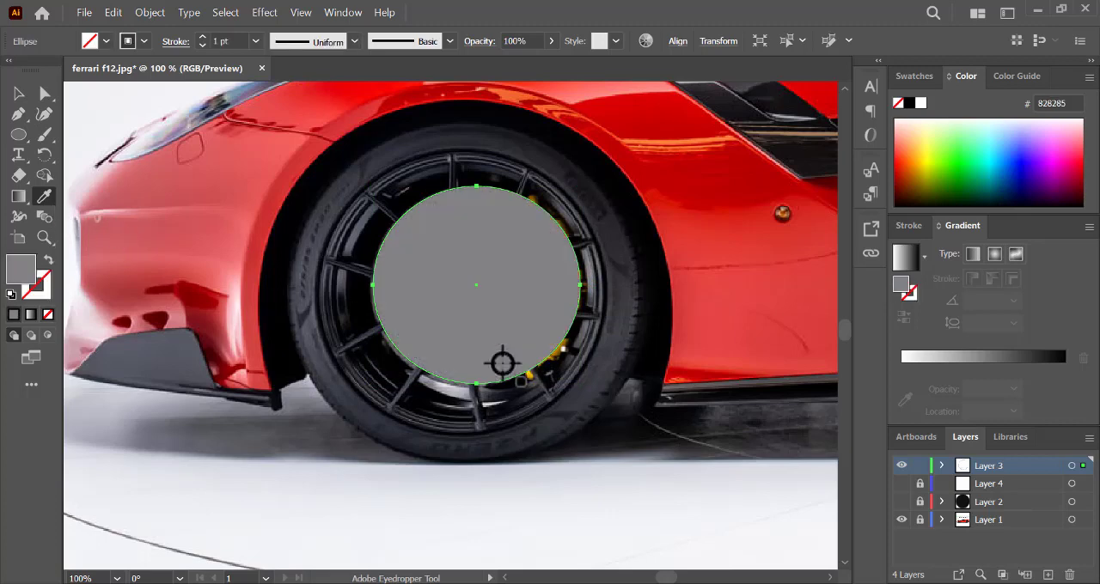
pyautogui.click(48, 262)
# - Adjust the lower and right extents of the brake disc ellipse to fit the disc in the photo
pyautogui.press('v')
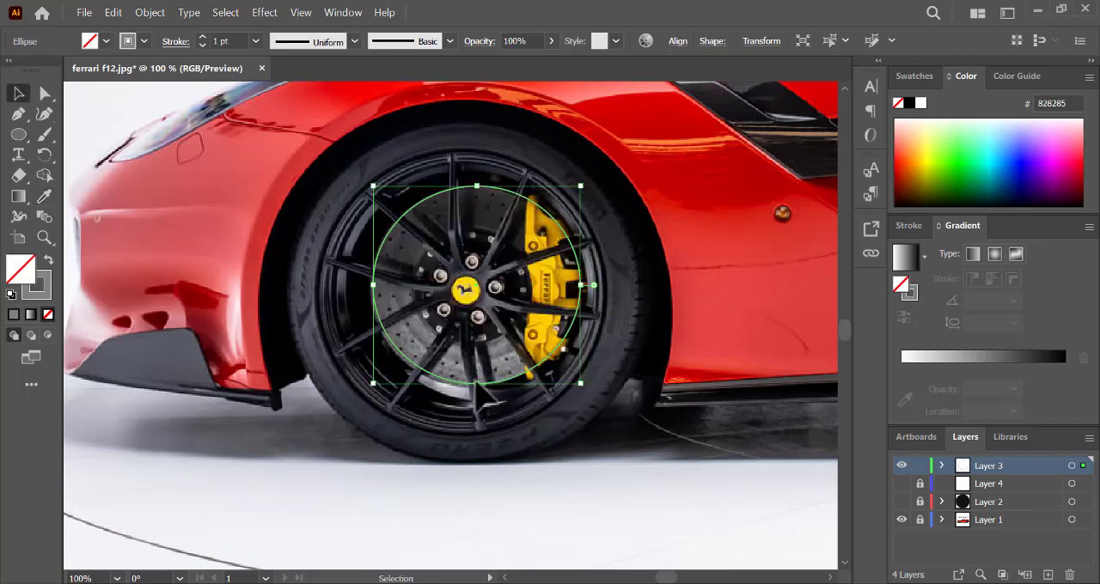
pyautogui.moveTo(477, 382); pyautogui.dragTo(477, 389)
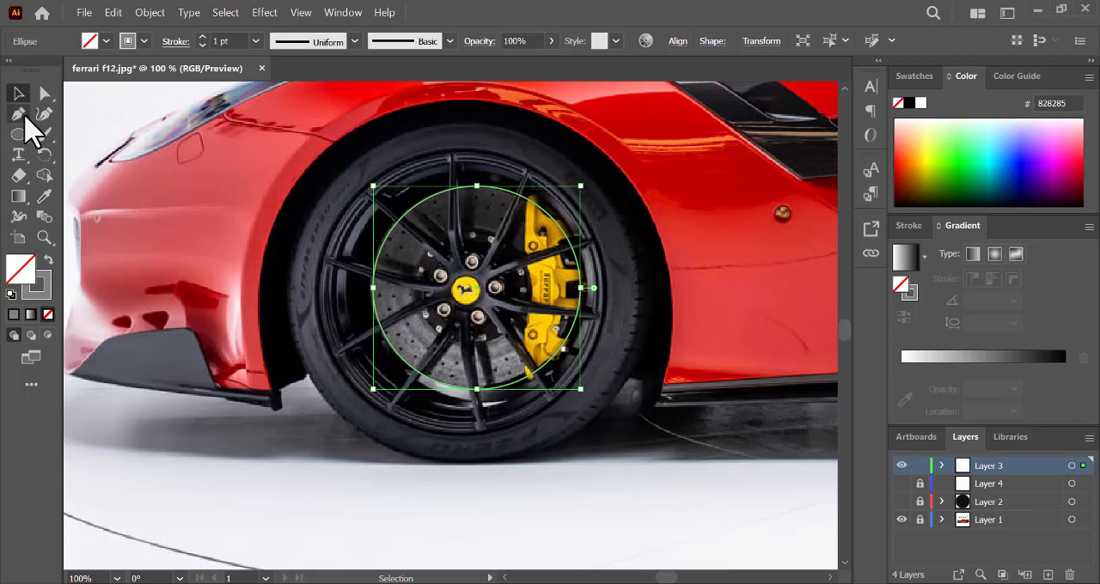
pyautogui.press('p')
pyautogui.keyDown('ctrl'); pyautogui.click(468, 329); pyautogui.keyUp('ctrl')
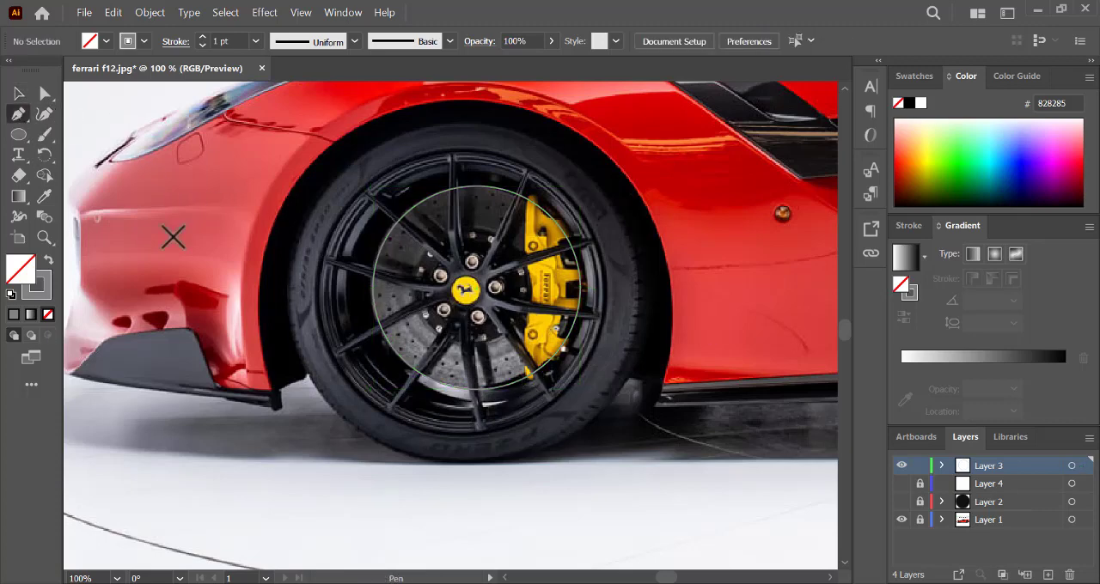
pyautogui.press('v')
pyautogui.click(542, 379)
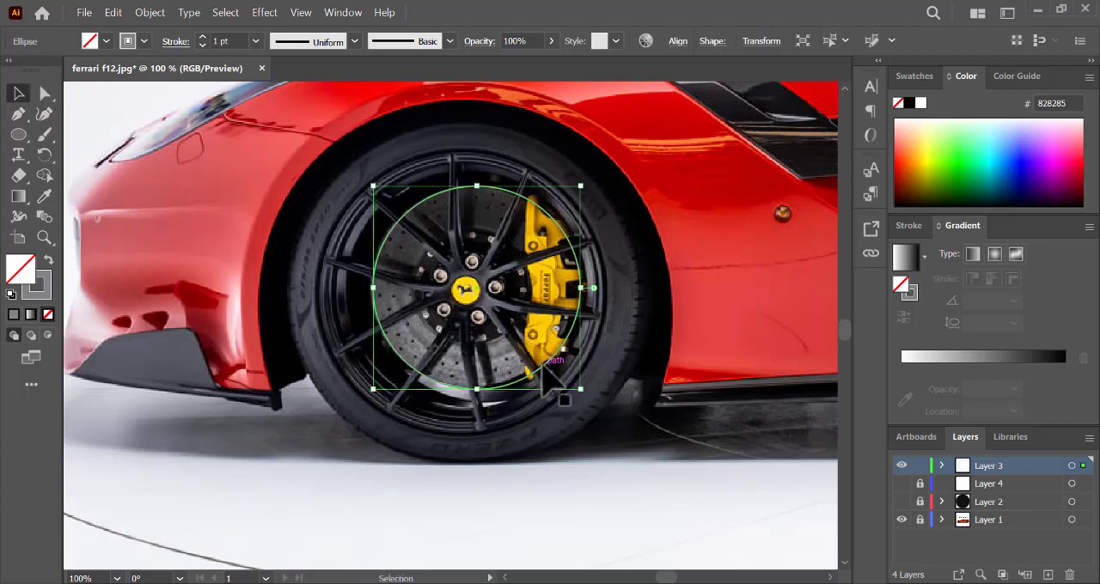
pyautogui.moveTo(585, 292)
pyautogui.mouseDown()
pyautogui.moveTo(571, 274)
pyautogui.moveTo(578, 290)
pyautogui.mouseUp()
pyautogui.hotkey('ctrl', 'z')
pyautogui.moveTo(476, 392); pyautogui.dragTo(536, 343)
pyautogui.click(505, 345)
# - Trace the inner edge of the yellow brake caliper with the Pen tool, from its lower tip upwards
pyautogui.press('p')
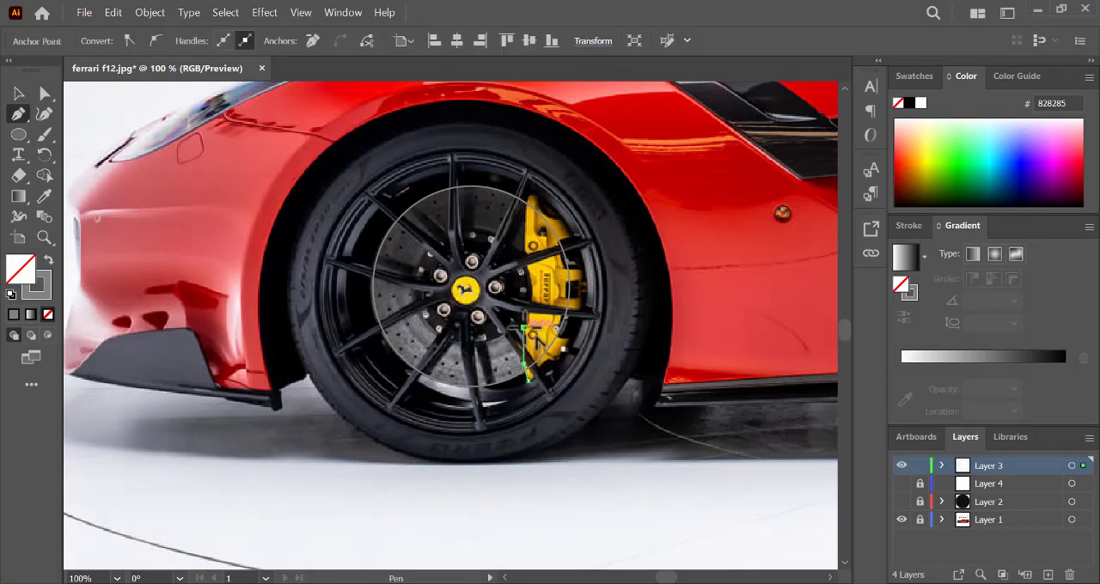
pyautogui.hotkey('ctrl', '+')
pyautogui.hotkey('ctrl', '+')
pyautogui.hotkey('ctrl', '+')
pyautogui.click(464, 325)
pyautogui.click(462, 276)
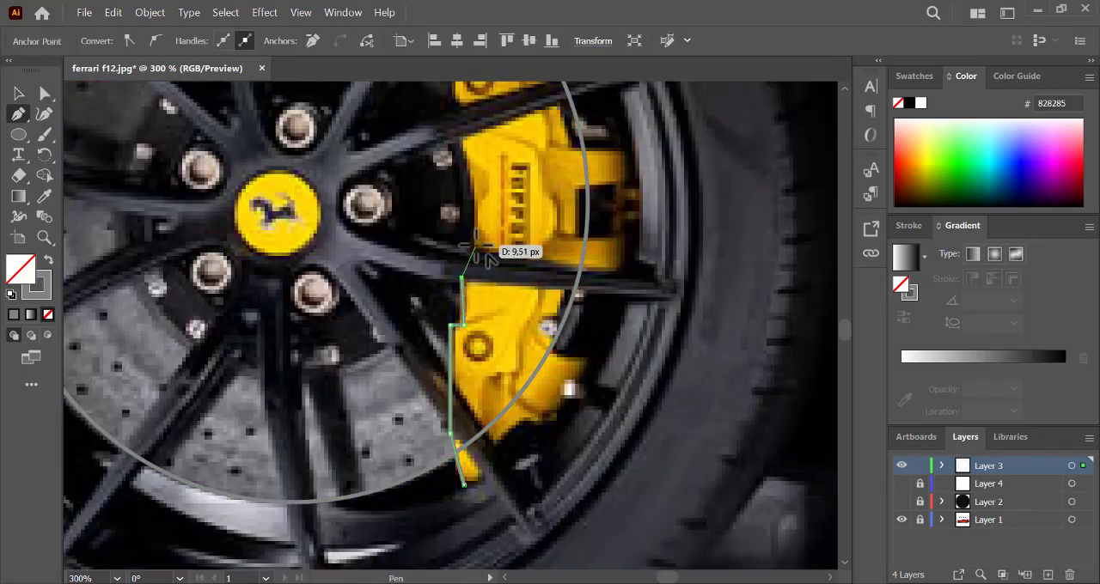
pyautogui.click(476, 246)
pyautogui.moveTo(460, 140); pyautogui.dragTo(444, 123)
pyautogui.click(457, 99)
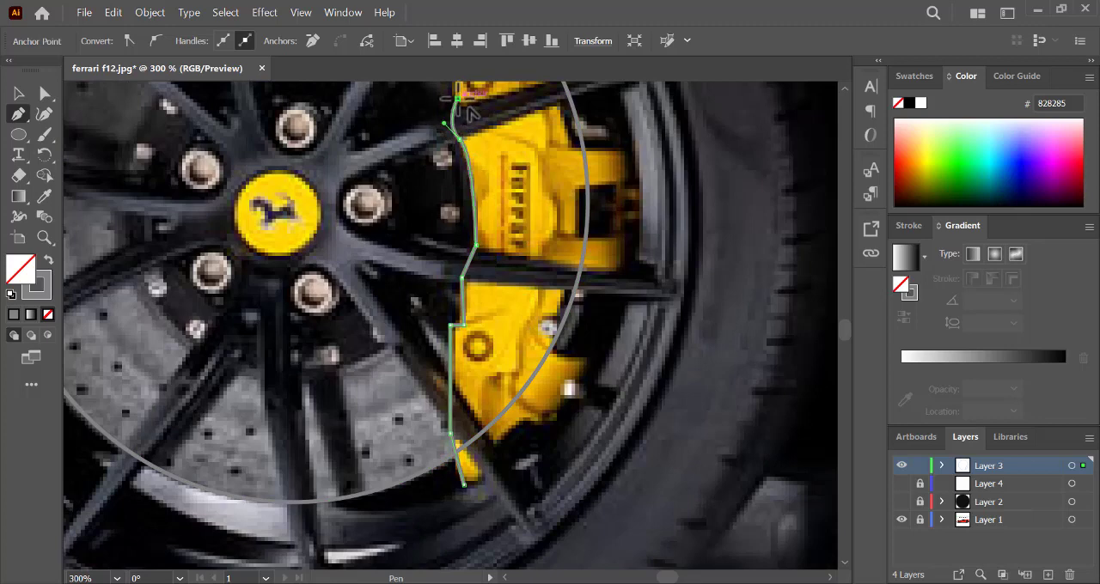
# - Trace the caliper's rounded upper tip and its upper outer edge down to just above the upper spoke with the Pen tool
pyautogui.hotkey('ctrl', '-')
pyautogui.click(454, 227)
pyautogui.moveTo(458, 209); pyautogui.dragTo(468, 209)
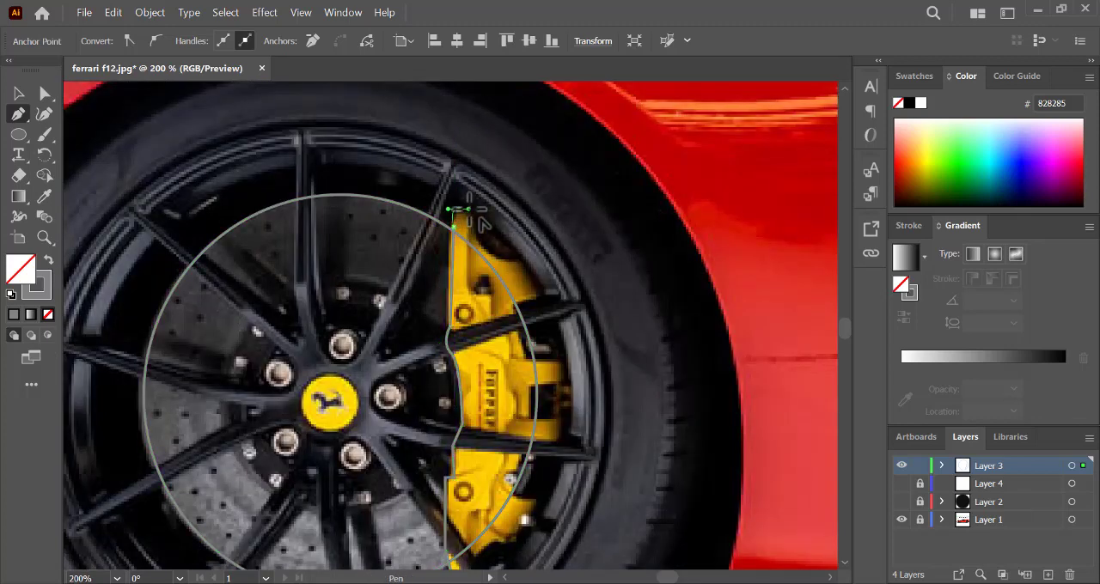
pyautogui.click(474, 231)
pyautogui.click(478, 246)
pyautogui.click(503, 262)
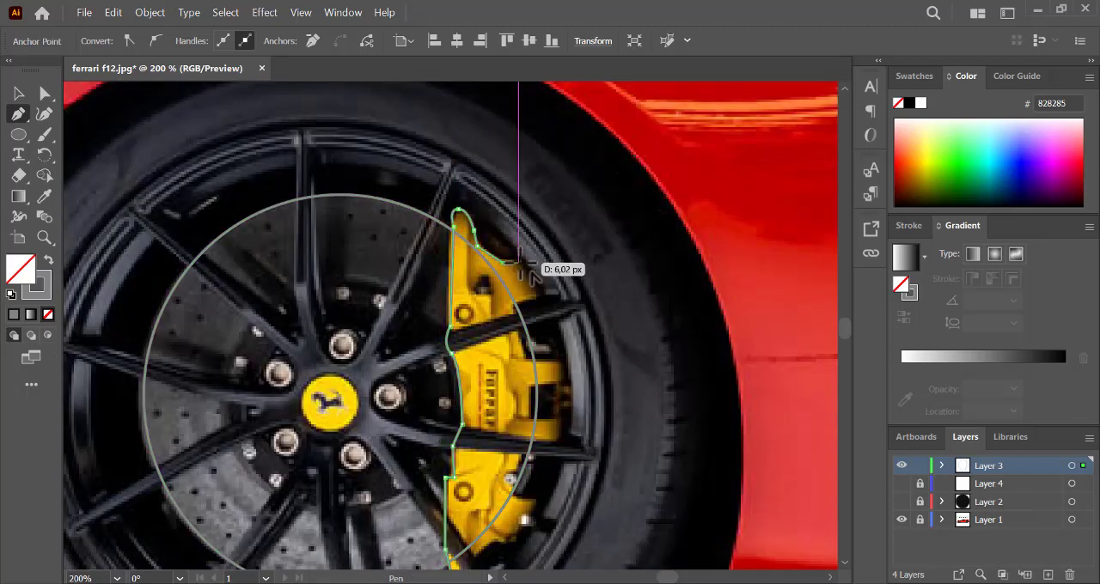
pyautogui.click(518, 262)
pyautogui.moveTo(534, 296); pyautogui.dragTo(533, 311)
pyautogui.click(534, 296)
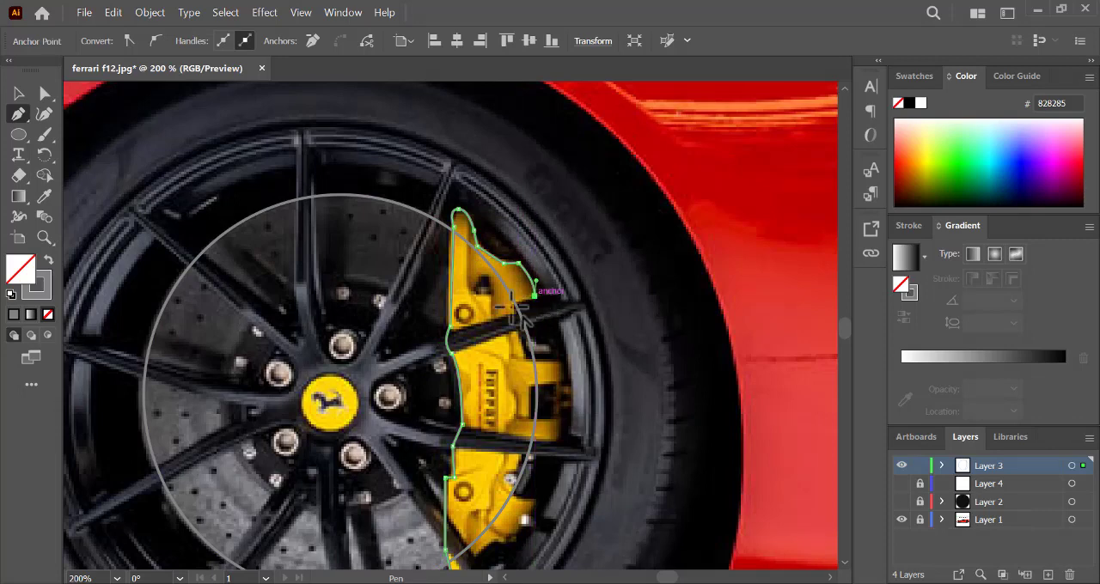
# - Continue the outline along the caliper's middle outer edge, following the stepped yellow brackets between the upper and lower spokes
pyautogui.click(511, 303)
pyautogui.click(525, 352)
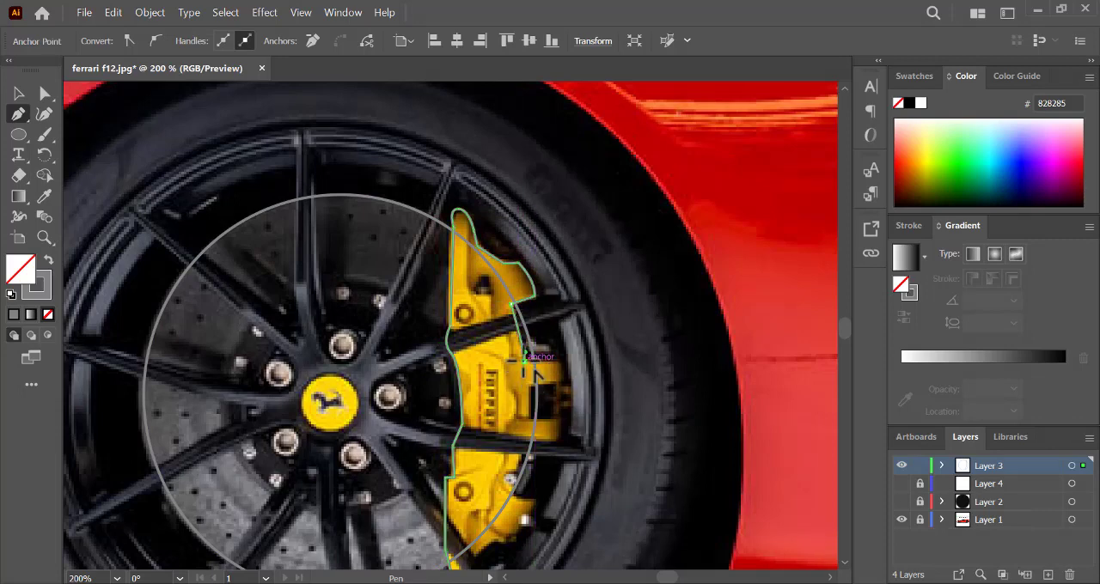
pyautogui.click(559, 361)
pyautogui.click(559, 381)
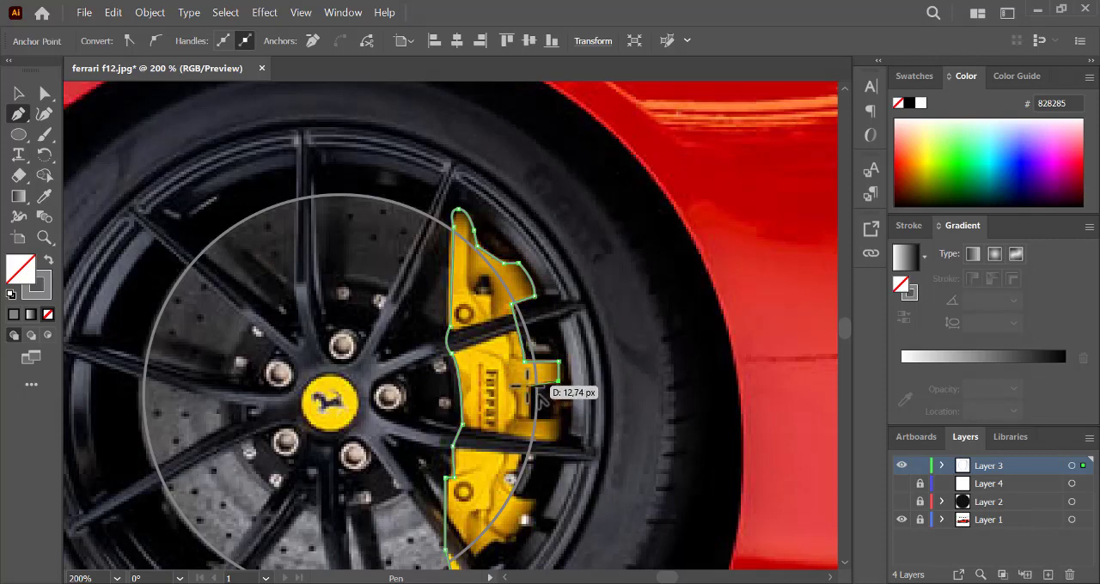
pyautogui.click(528, 386)
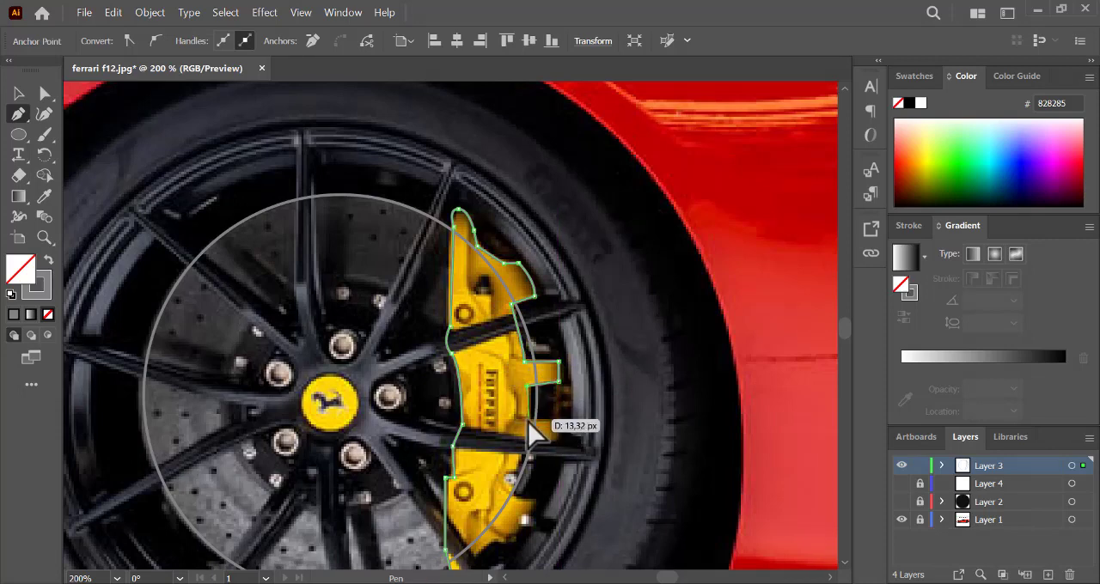
pyautogui.click(528, 419)
pyautogui.click(559, 418)
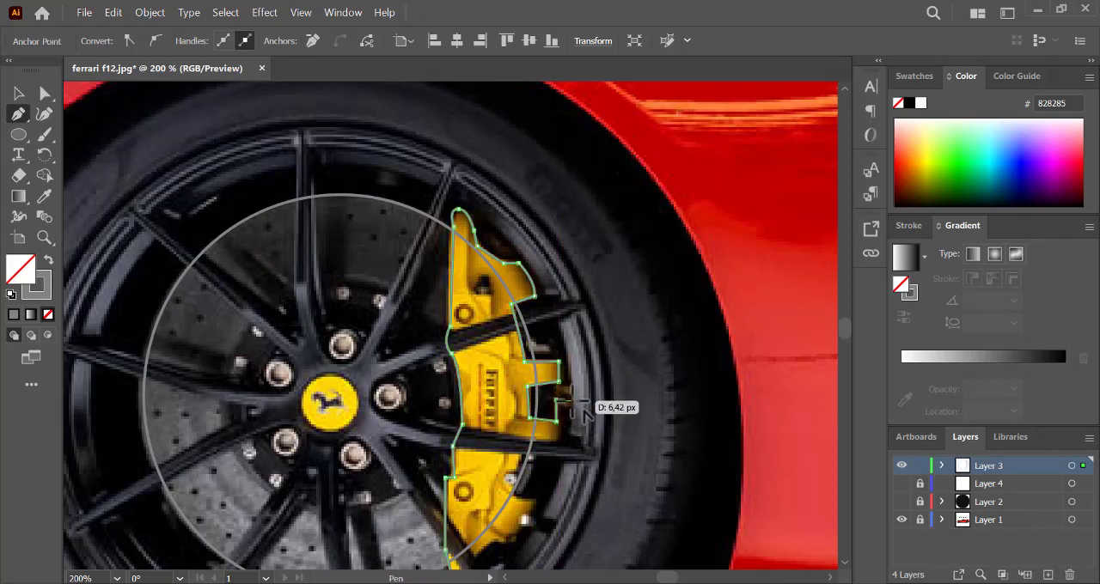
pyautogui.click(572, 401)
pyautogui.click(572, 405)
pyautogui.click(560, 406)
pyautogui.click(558, 441)
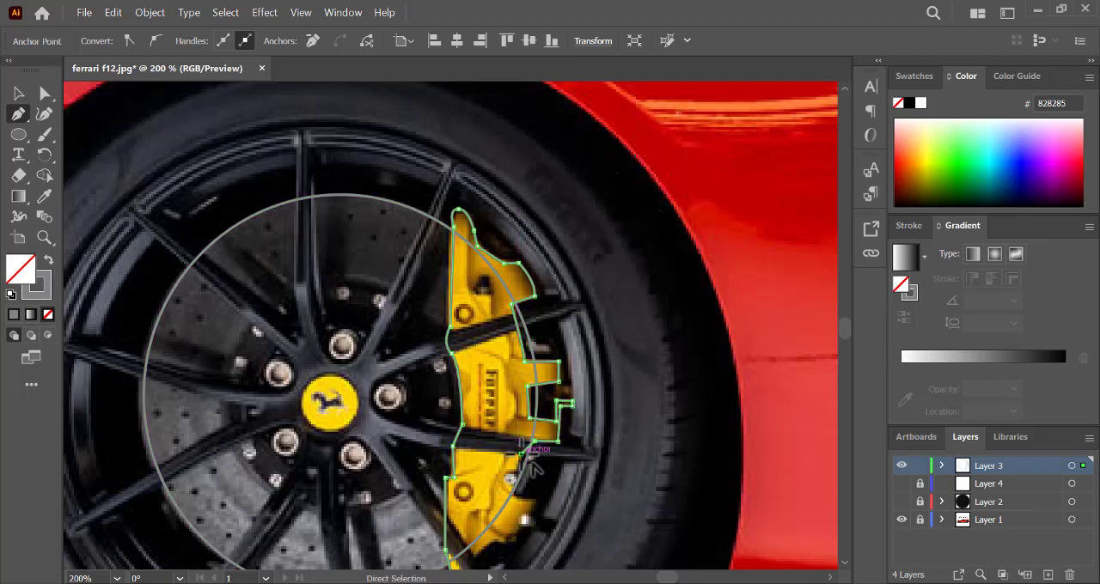
# - Trace the caliper's lower outer edge below the spoke, curving around the silver bolt and down to the second bolt
pyautogui.hotkey('ctrl', '+')
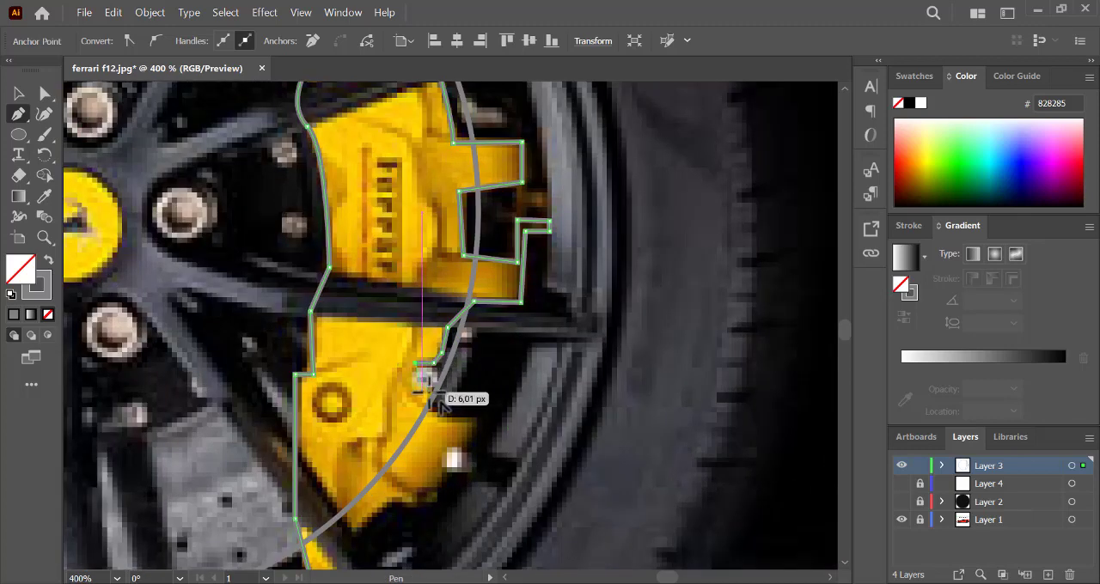
pyautogui.moveTo(428, 388); pyautogui.dragTo(454, 398)
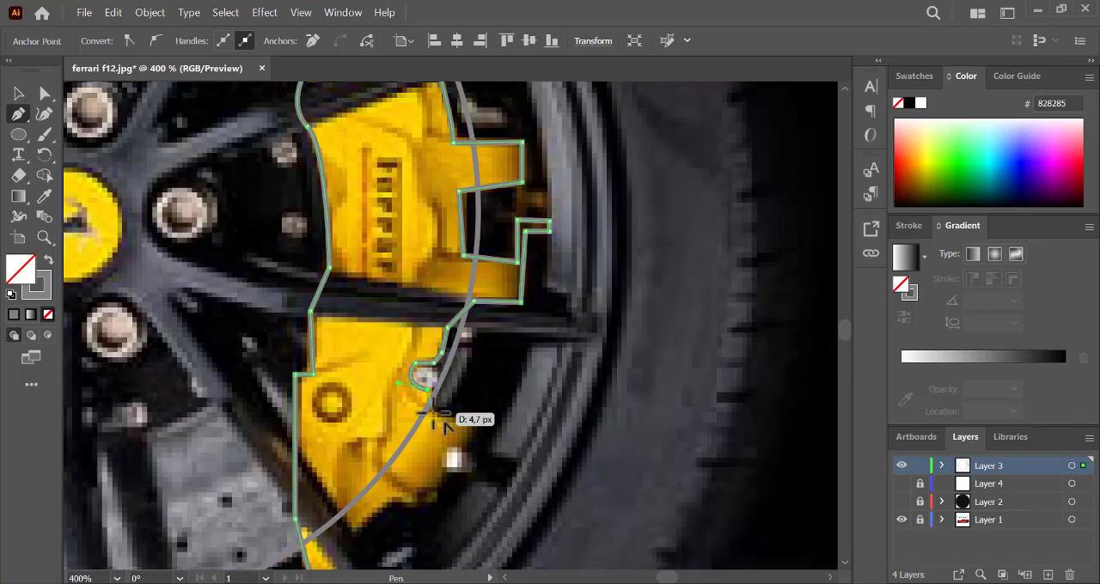
pyautogui.click(440, 421)
pyautogui.click(478, 419)
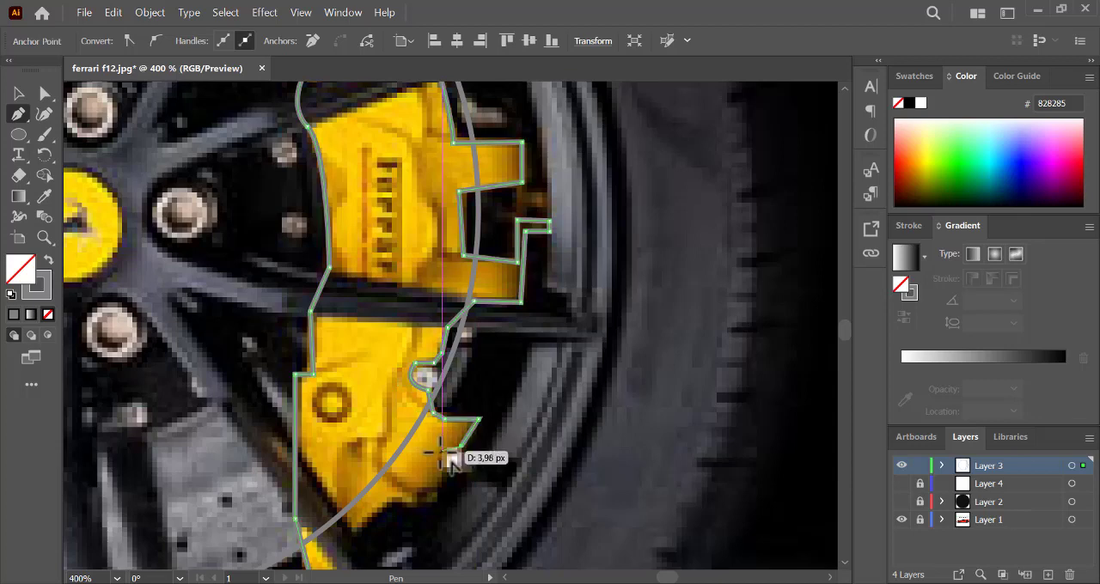
pyautogui.click(443, 450)
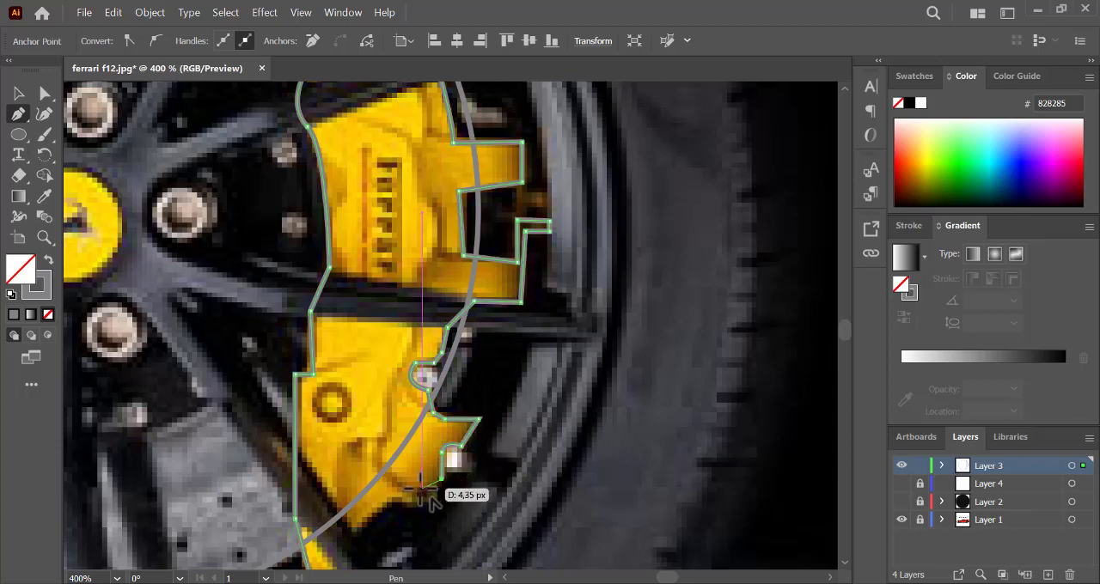
# - Trace the caliper's jagged bottom edge and close the outline around its lower tip
pyautogui.click(421, 489)
pyautogui.click(417, 503)
pyautogui.click(398, 499)
pyautogui.click(358, 529)
pyautogui.hotkey('ctrl', '-')
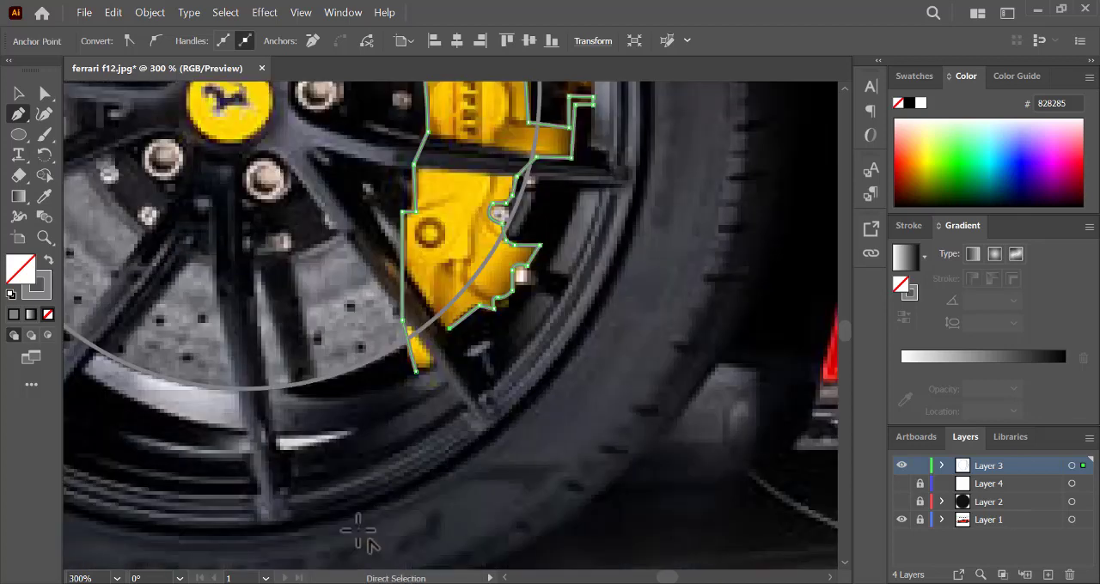
pyautogui.click(421, 376)
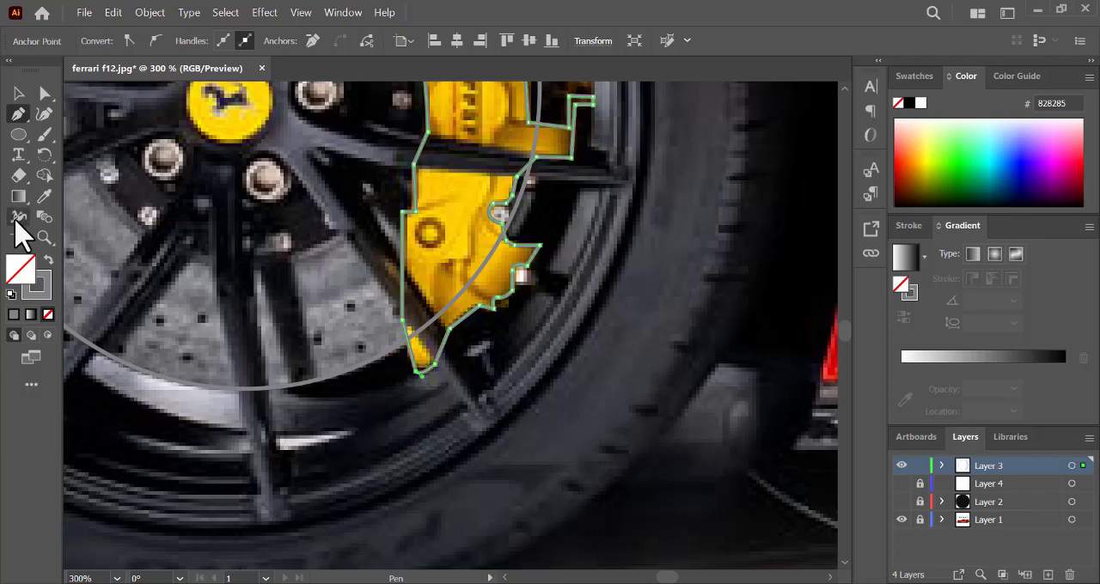
# - Sample yellow FFCE01 from the caliper and apply it as the outline's stroke with no fill
pyautogui.click(45, 196)
pyautogui.click(467, 189)
pyautogui.click(48, 260)
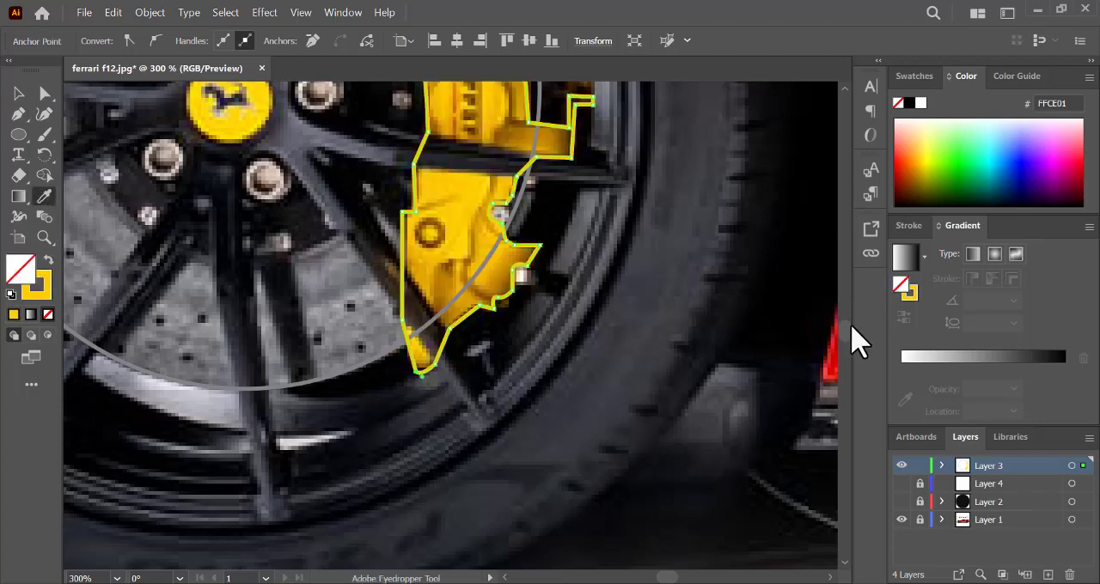
# - Start a dividing line with the Pen tool from above the caliper's upper tip down its face to beside the Ferrari lettering
pyautogui.moveTo(845, 328); pyautogui.dragTo(846, 326)
pyautogui.click(20, 116)
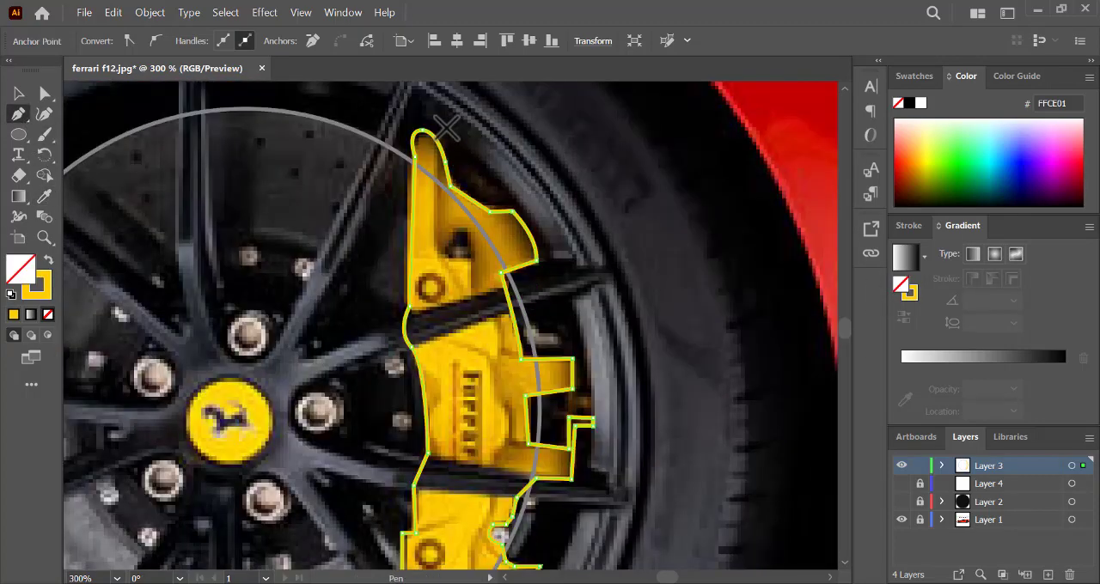
pyautogui.click(446, 128)
pyautogui.click(440, 254)
pyautogui.click(471, 259)
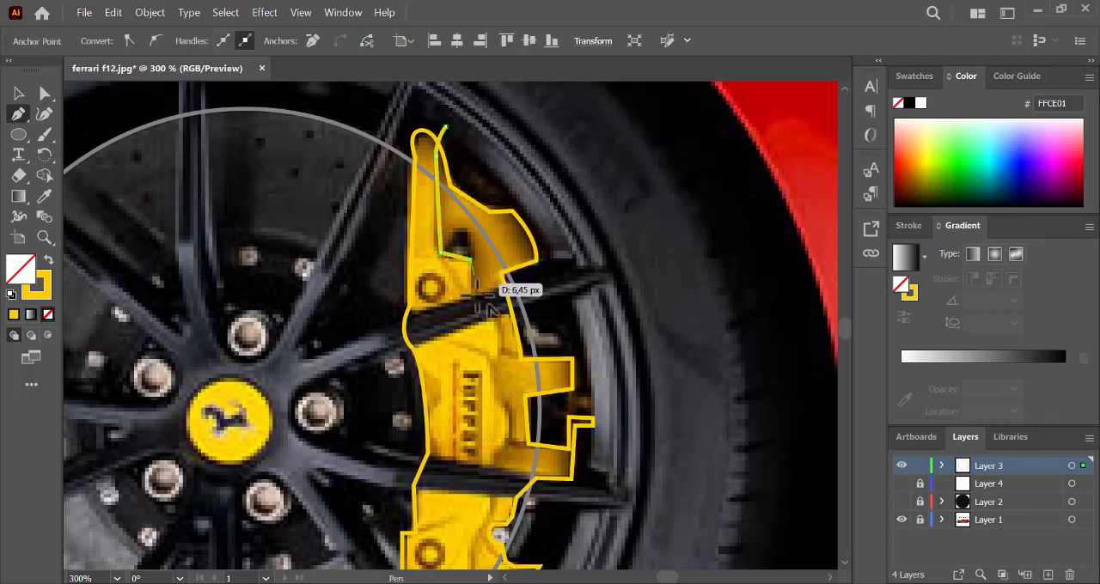
pyautogui.click(480, 326)
pyautogui.click(497, 324)
pyautogui.click(500, 355)
pyautogui.click(490, 368)
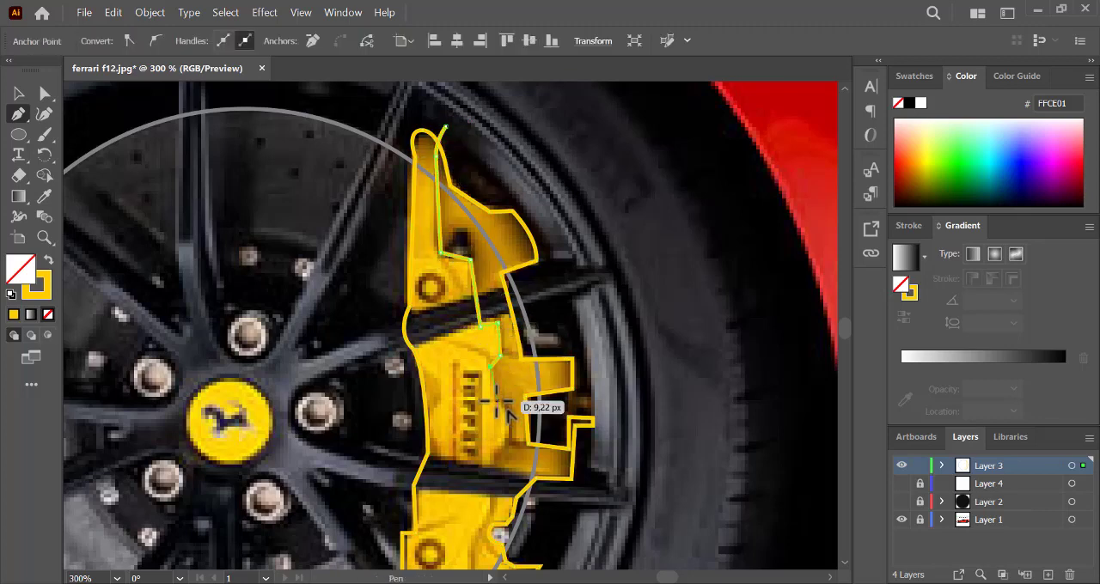
# - Continue the dividing line past the Ferrari lettering and around the lower recess, ending just outside the caliper's lower tip
pyautogui.click(495, 401)
pyautogui.click(496, 449)
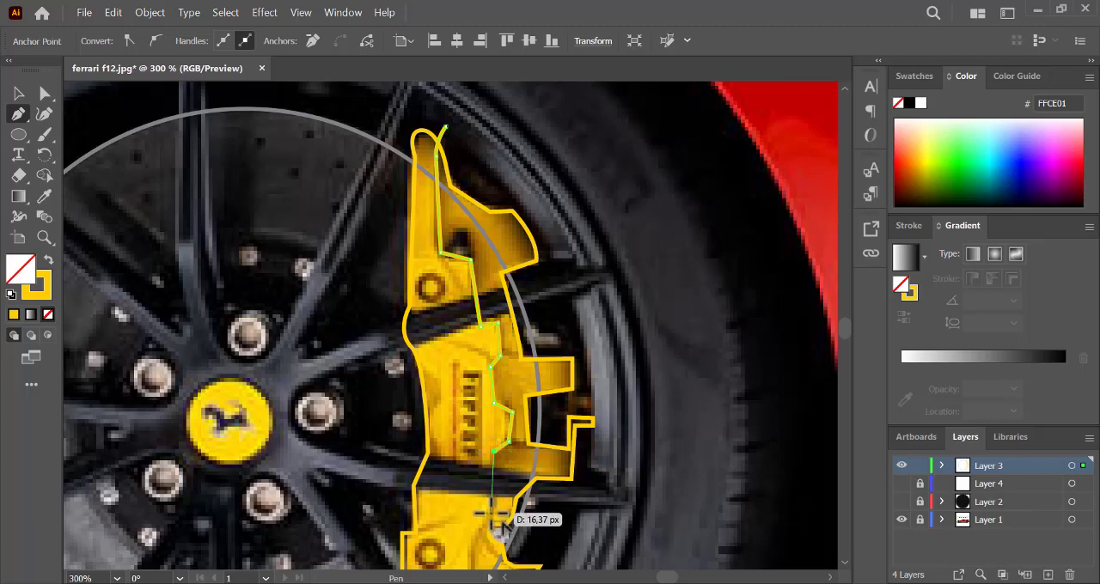
pyautogui.hotkey('ctrl', '-')
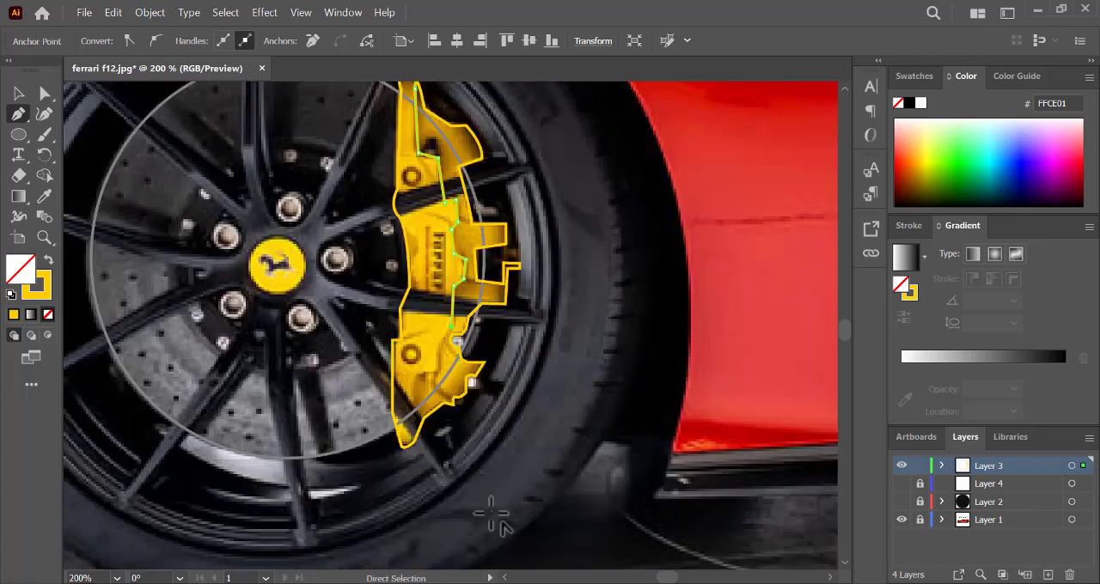
pyautogui.click(436, 377)
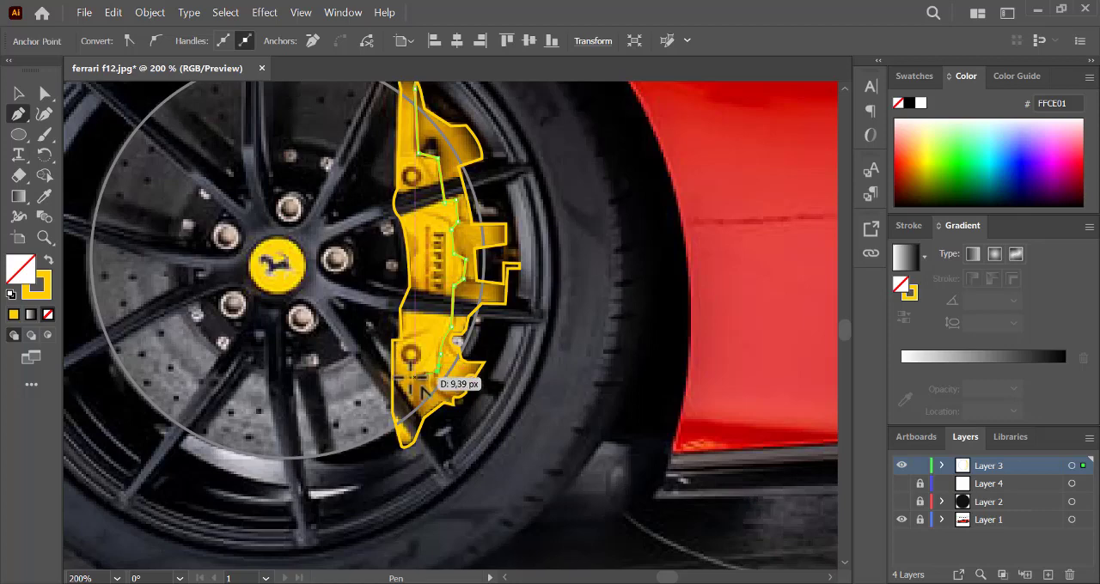
pyautogui.click(410, 407)
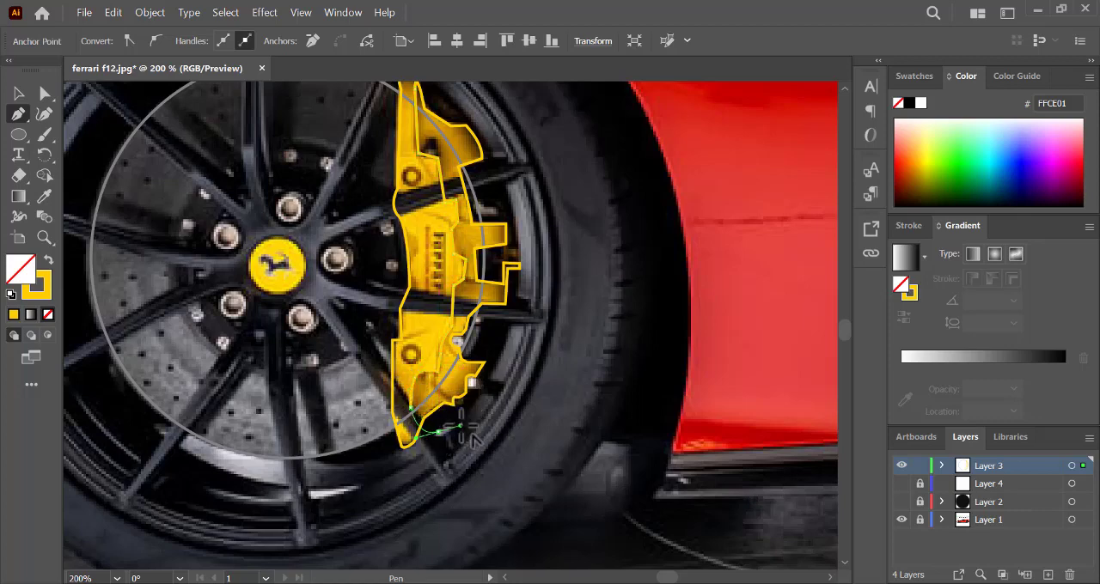
# - Select all Layer 3 artwork and use Shape Builder to trim the dividing line's ends sticking out of the caliper
pyautogui.click(1072, 466)
pyautogui.hotkey('ctrl', '-')
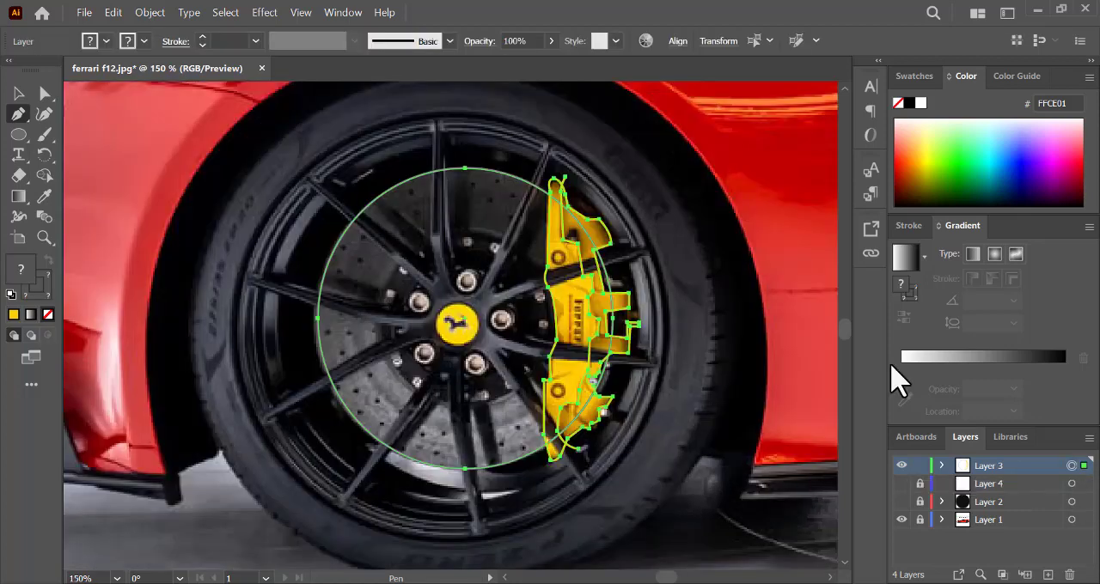
pyautogui.click(45, 175)
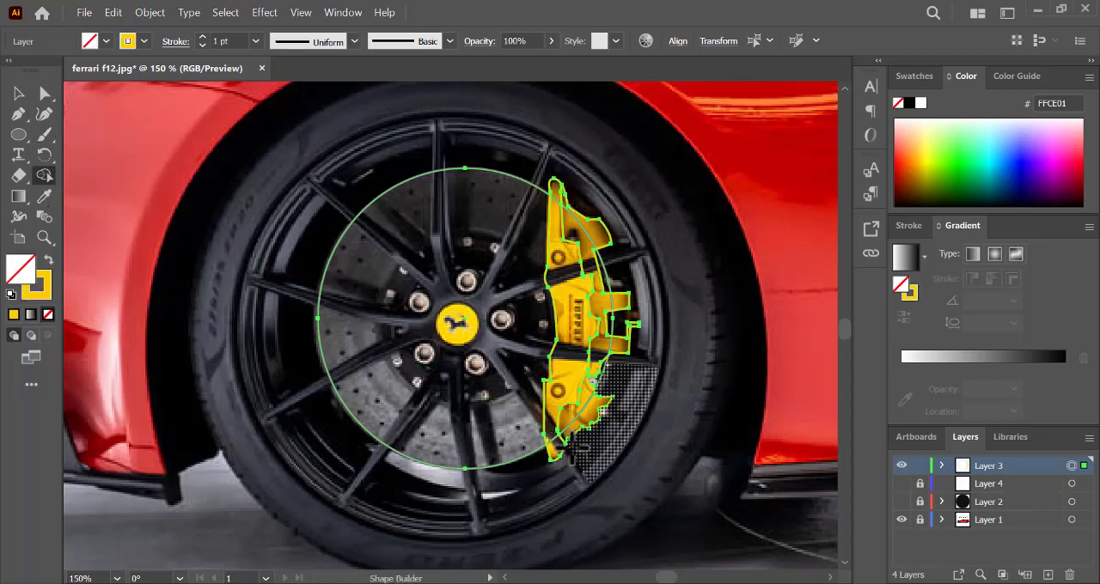
pyautogui.click(17, 93)
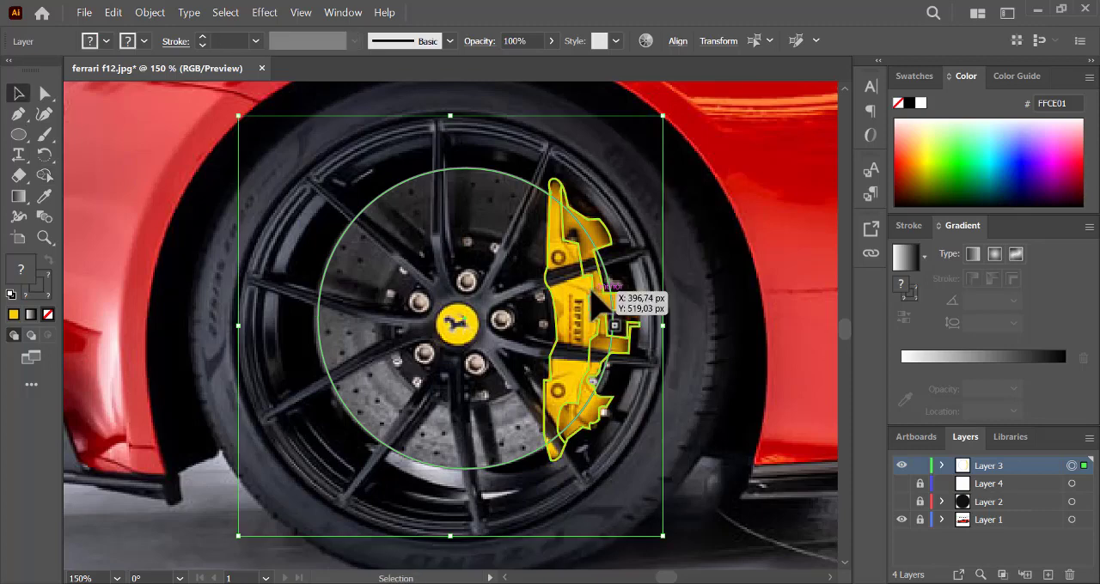
pyautogui.click(660, 507)
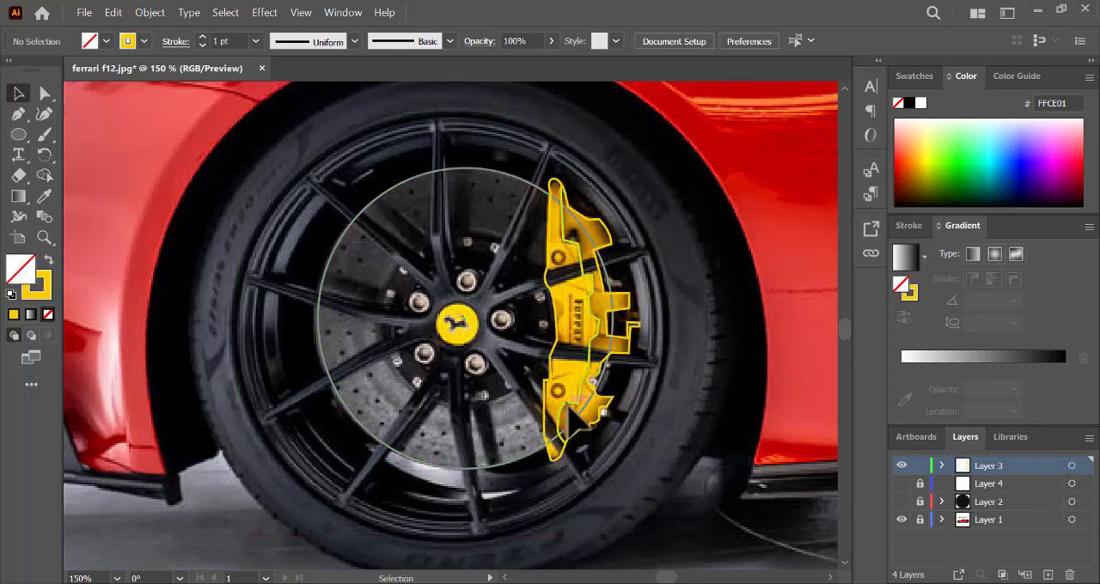
# - Select the brake disc ellipse and swap its grey stroke colour to the fill, leaving no stroke
pyautogui.click(1071, 466)
pyautogui.click(523, 421)
pyautogui.click(45, 93)
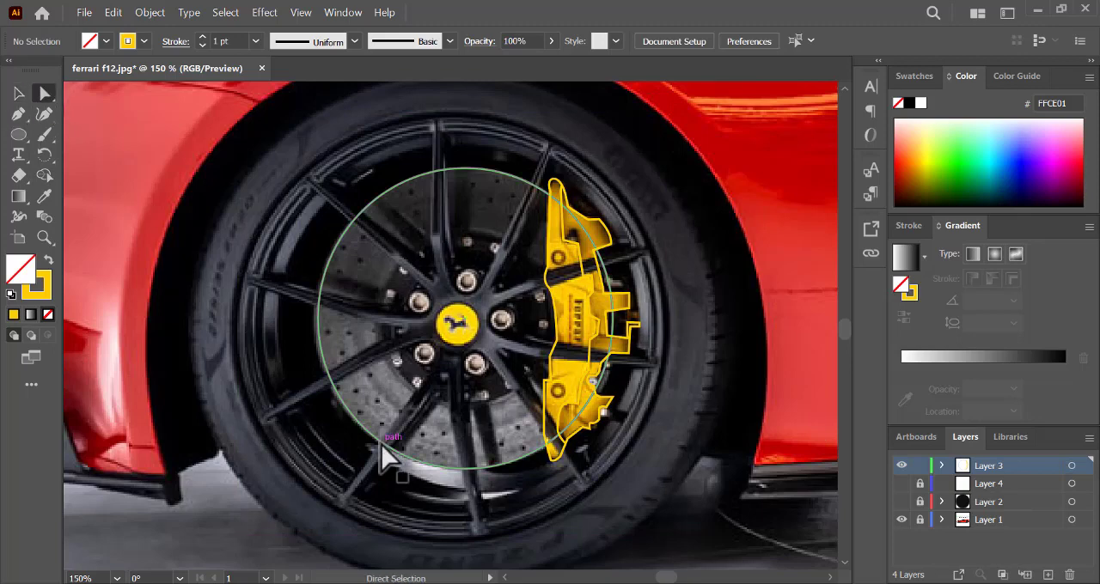
pyautogui.click(381, 444)
pyautogui.click(49, 258)
# - Expand Layer 3, hide the brake disc ellipse and sample yellow F9C801 from the caliper in the photo as the fill colour
pyautogui.click(942, 466)
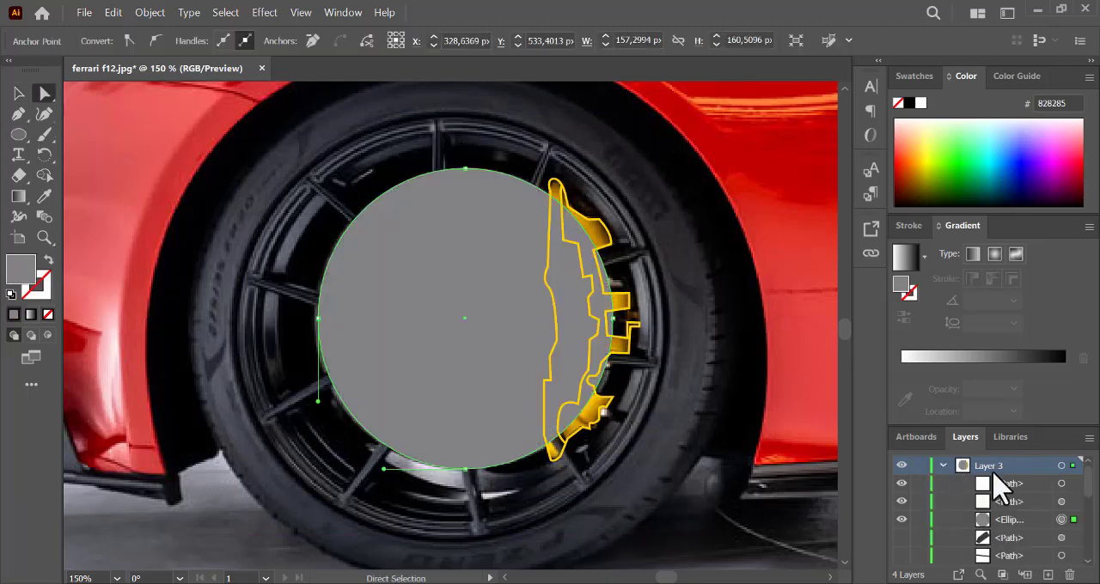
pyautogui.moveTo(1018, 486); pyautogui.dragTo(1021, 516)
pyautogui.click(808, 379)
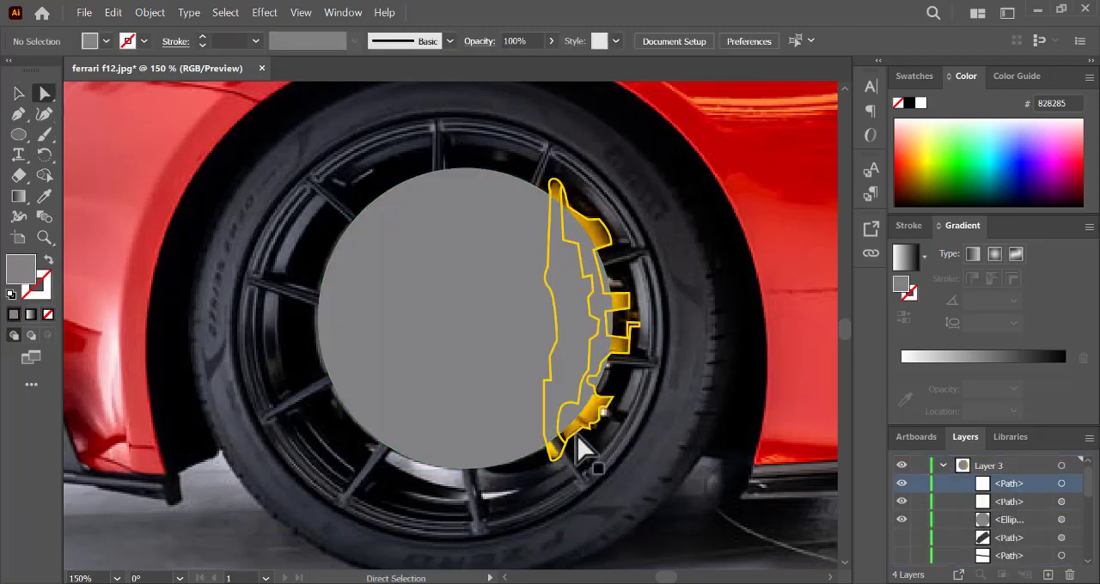
pyautogui.click(901, 520)
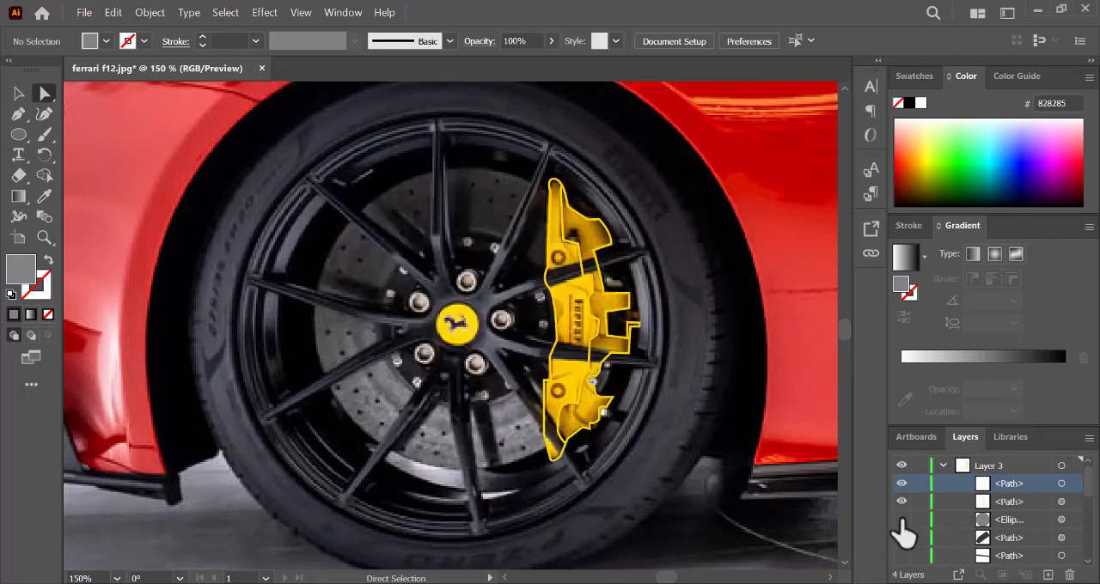
pyautogui.click(44, 196)
pyautogui.click(576, 381)
# - Select all Layer 3 artwork and use Shape Builder to fill and merge the caliper's inner face regions, including the parts crossed by spokes
pyautogui.click(46, 176)
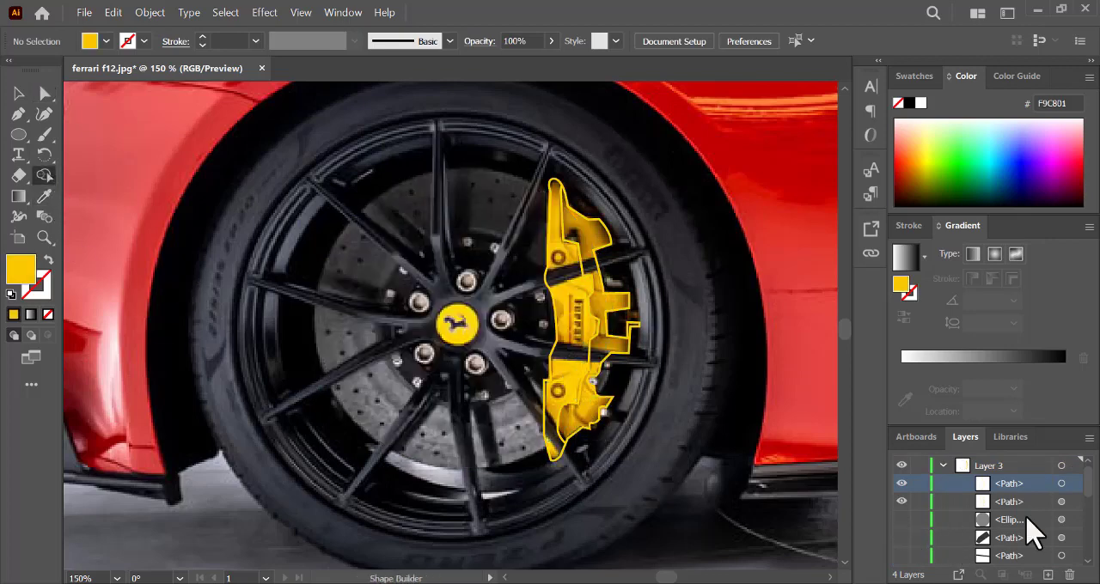
pyautogui.click(1061, 466)
pyautogui.click(567, 376)
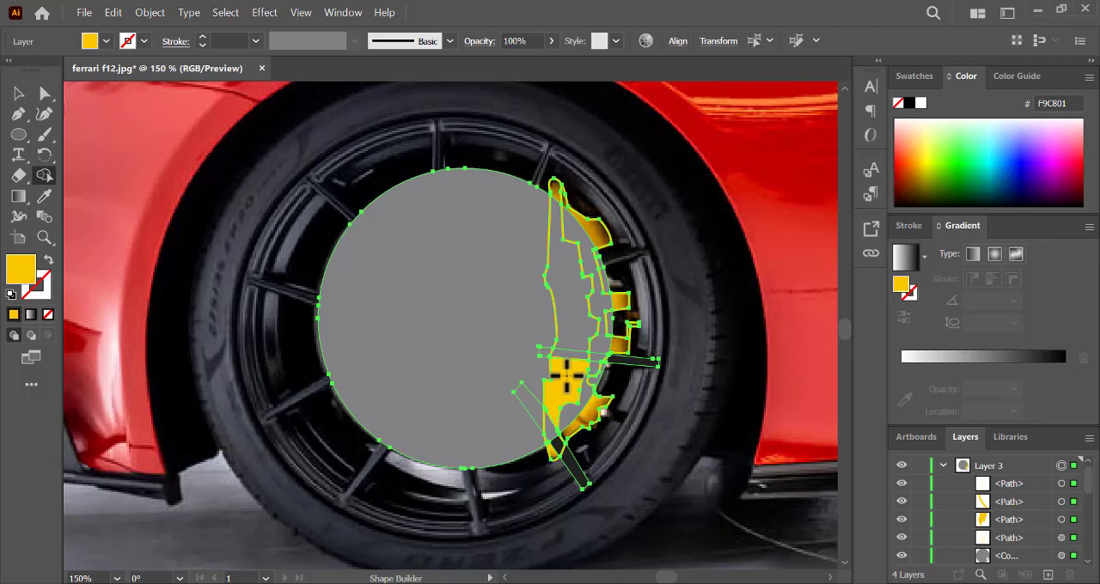
pyautogui.click(576, 319)
pyautogui.click(554, 232)
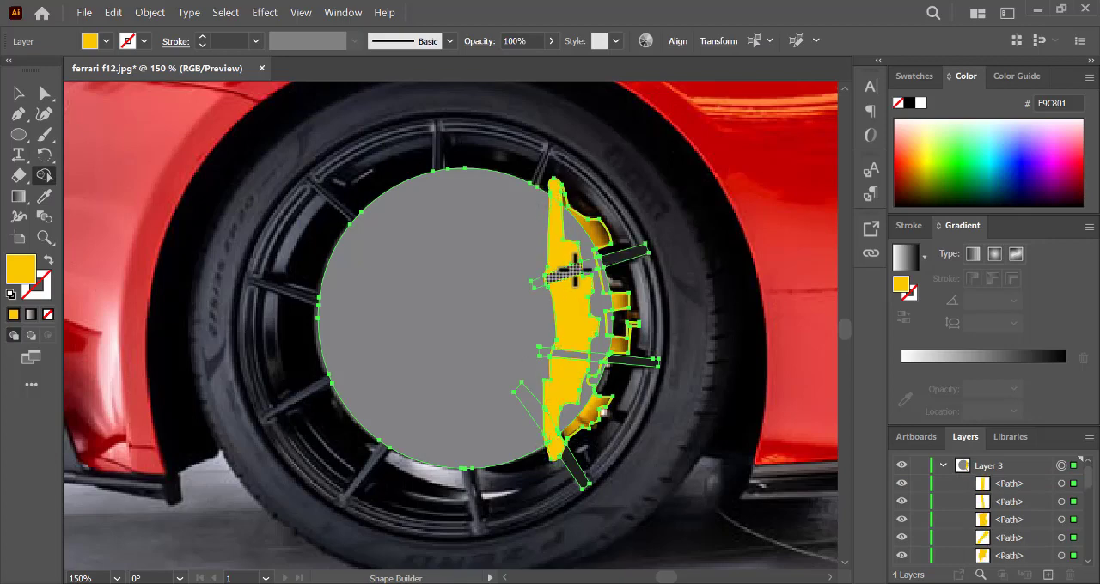
pyautogui.moveTo(554, 202); pyautogui.dragTo(557, 426)
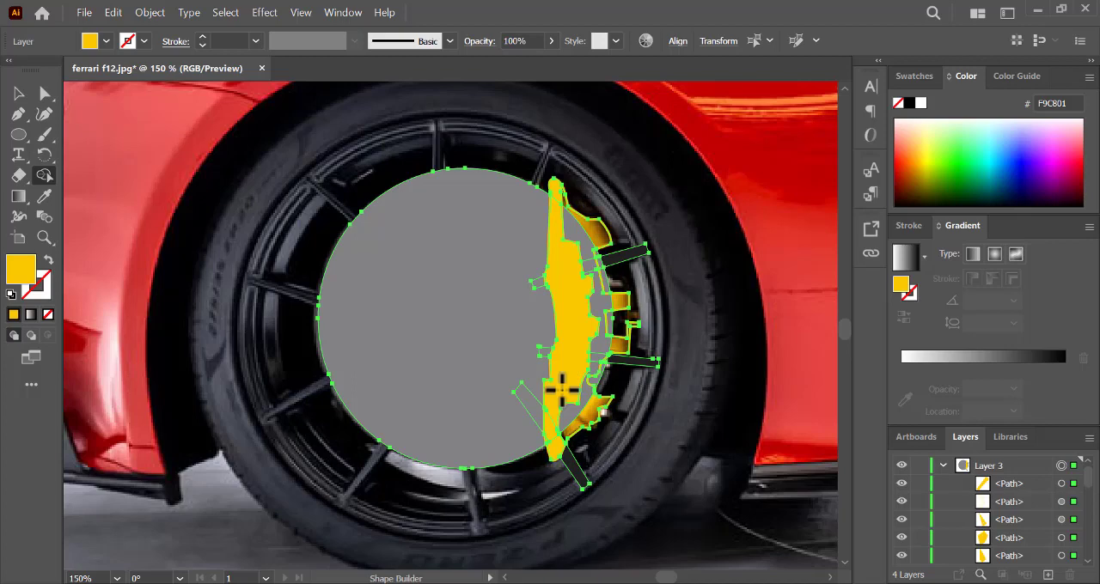
# - Deselect the artwork and sample dark yellow B58300 from the caliper's outer bracket as the fill colour
pyautogui.click(43, 191)
pyautogui.keyDown('ctrl'); pyautogui.click(813, 209); pyautogui.keyUp('ctrl')
pyautogui.click(621, 302)
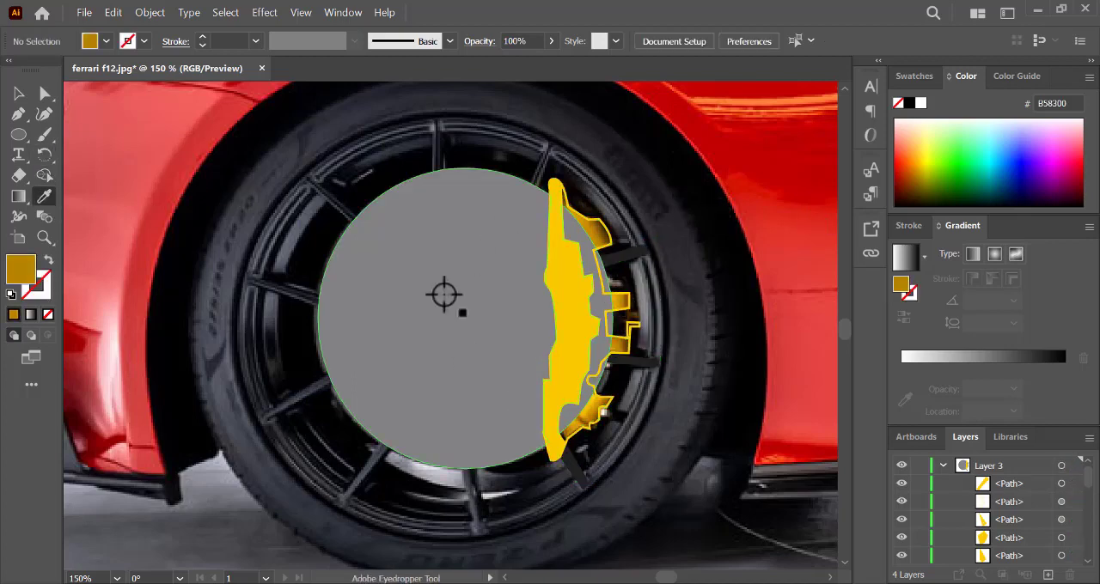
# - Select all Layer 3 artwork and use Shape Builder to fill and merge the caliper's outer bracket regions with dark yellow B58300
pyautogui.click(44, 175)
pyautogui.click(1061, 465)
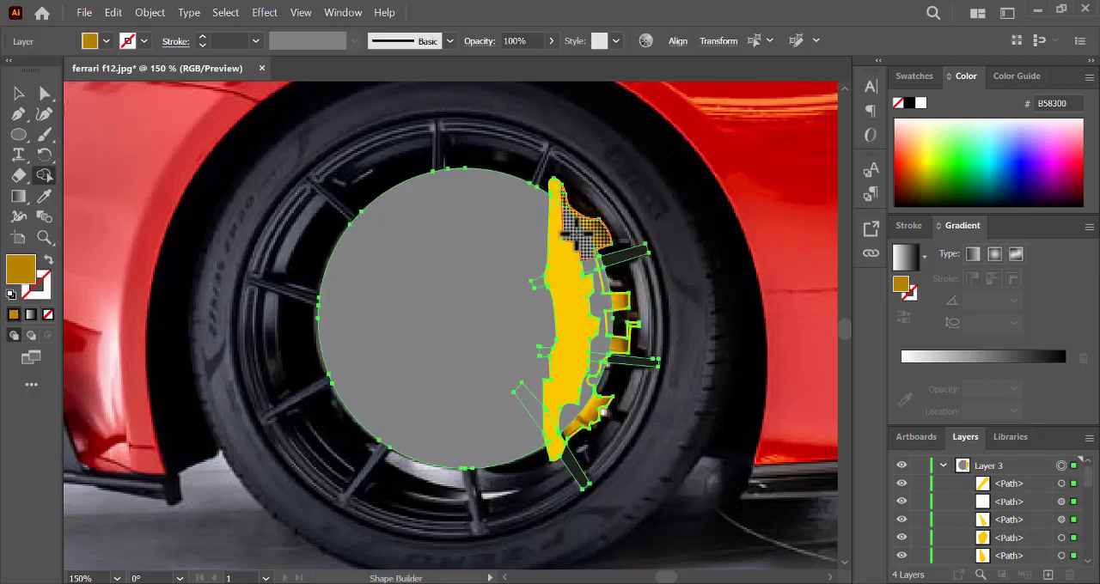
pyautogui.moveTo(599, 283)
pyautogui.mouseDown()
pyautogui.moveTo(578, 379)
pyautogui.moveTo(595, 414)
pyautogui.mouseUp()
pyautogui.moveTo(609, 345); pyautogui.dragTo(619, 346)
pyautogui.moveTo(616, 305); pyautogui.dragTo(604, 305)
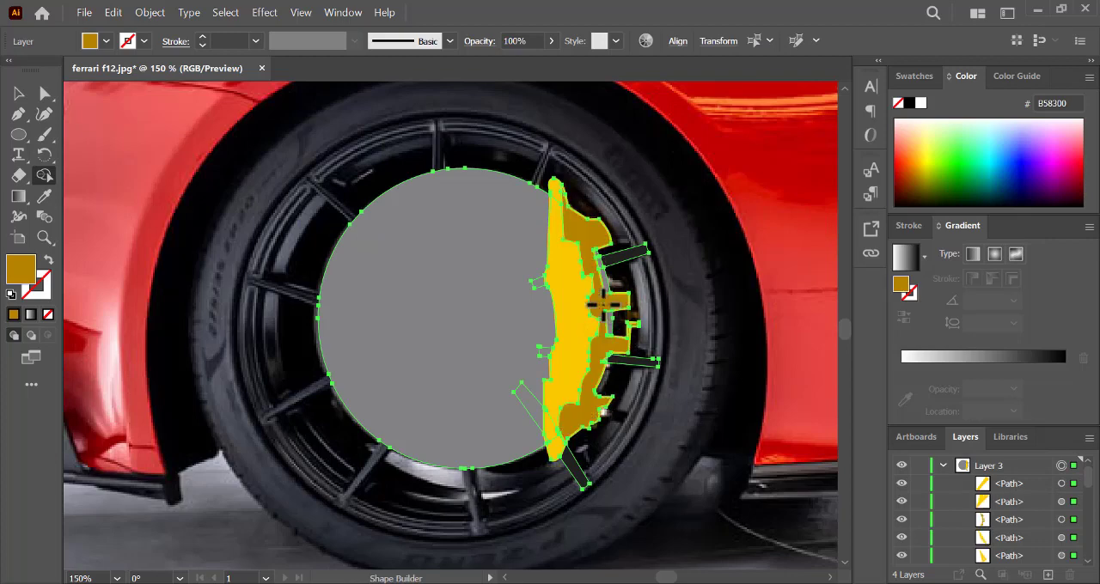
pyautogui.hotkey('ctrl', 'shift', 'a')
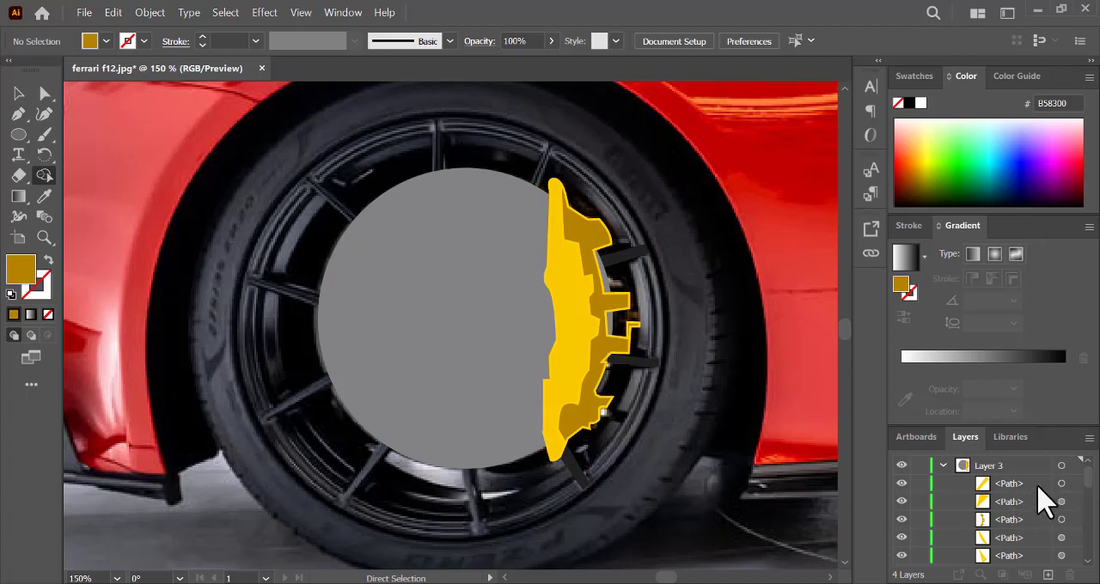
# - Select the brake disc and all caliper paths in Layer 3 and group them
pyautogui.click(943, 465)
pyautogui.click(942, 465)
pyautogui.scroll(-3, 1078, 507)
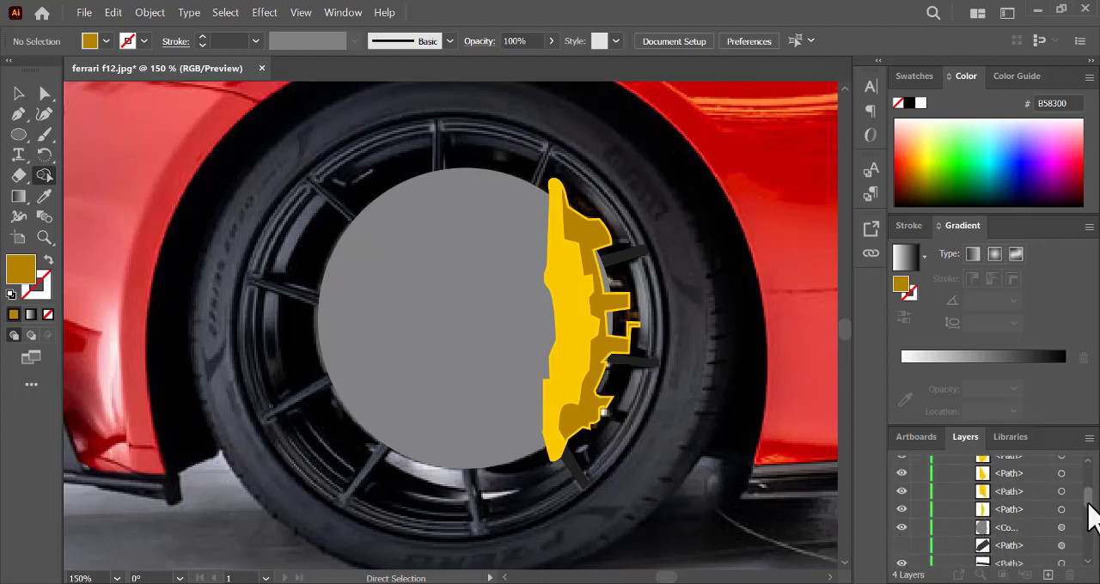
pyautogui.moveTo(1088, 504); pyautogui.dragTo(1088, 478)
pyautogui.click(1061, 484)
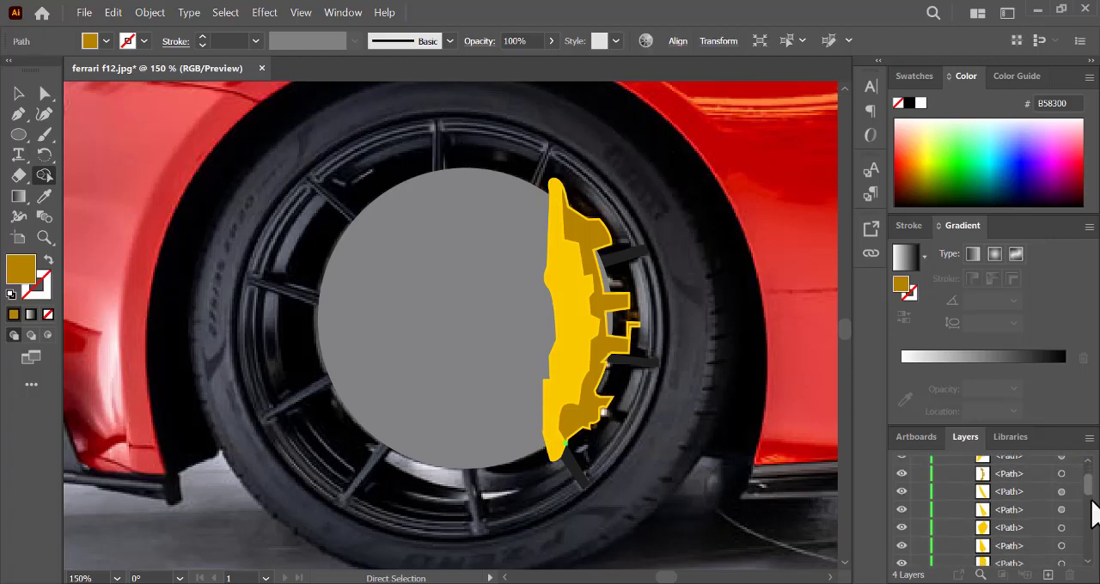
pyautogui.click(1059, 524)
pyautogui.scroll(-3, 1087, 518)
pyautogui.scroll(3, 1087, 519)
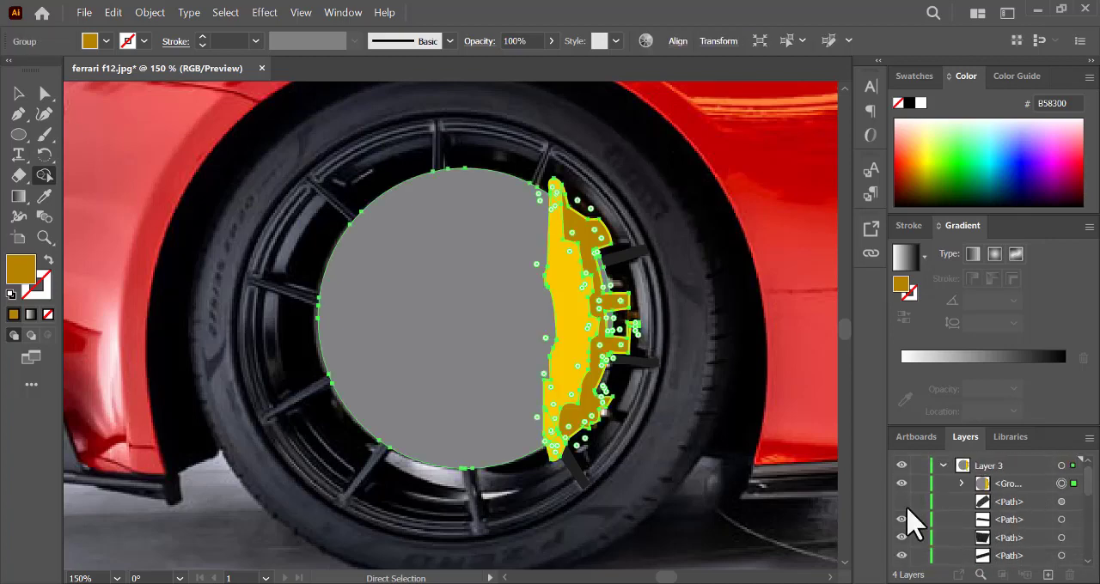
# - Make the hidden spoke, hub and rim paths of Layer 3 visible again, along with Layer 4 and Layer 2
pyautogui.moveTo(1089, 479); pyautogui.dragTo(1089, 511)
pyautogui.moveTo(901, 509); pyautogui.dragTo(898, 570)
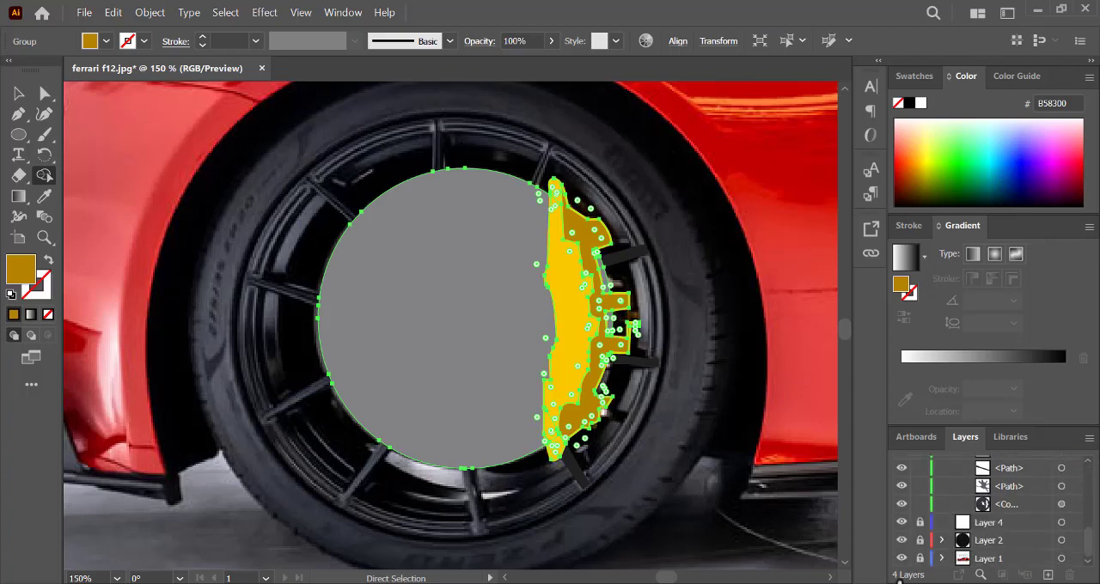
pyautogui.moveTo(1089, 534)
pyautogui.mouseDown()
pyautogui.moveTo(1086, 483)
pyautogui.moveTo(1095, 546)
pyautogui.mouseUp()
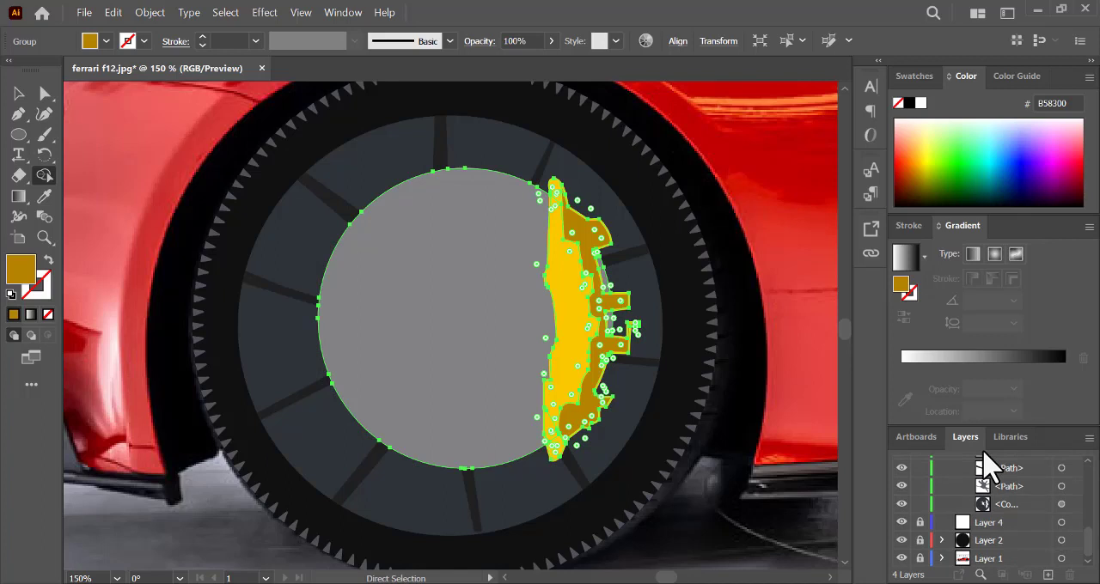
# - Move the disc-and-caliper group beneath the spoke and hub paths, directly above the rim compound path, and deselect it
pyautogui.moveTo(1088, 534); pyautogui.dragTo(1088, 478)
pyautogui.moveTo(993, 482); pyautogui.dragTo(1011, 525)
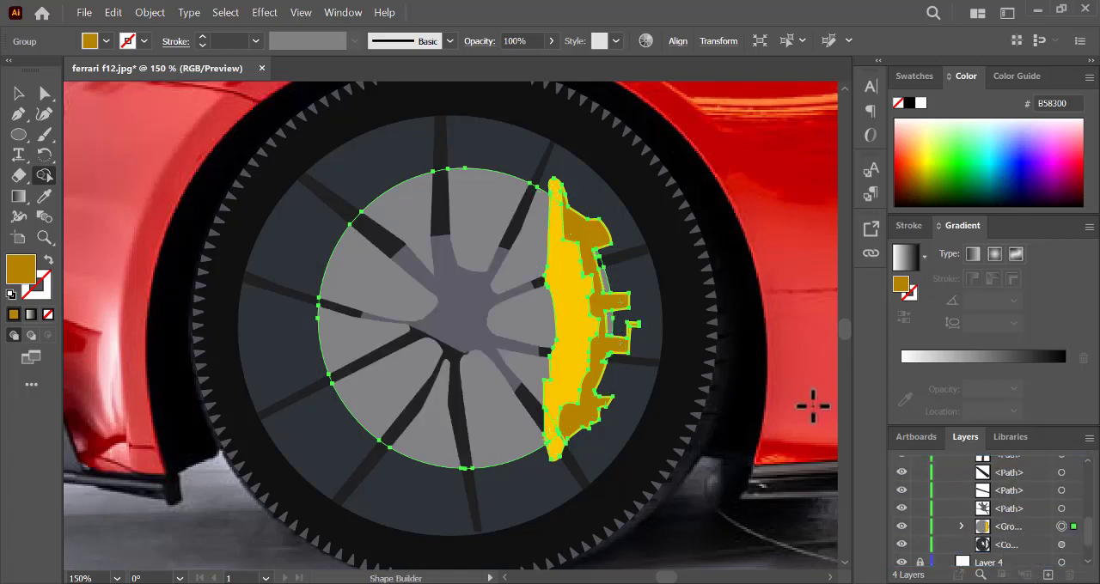
pyautogui.click(19, 93)
pyautogui.click(114, 157)
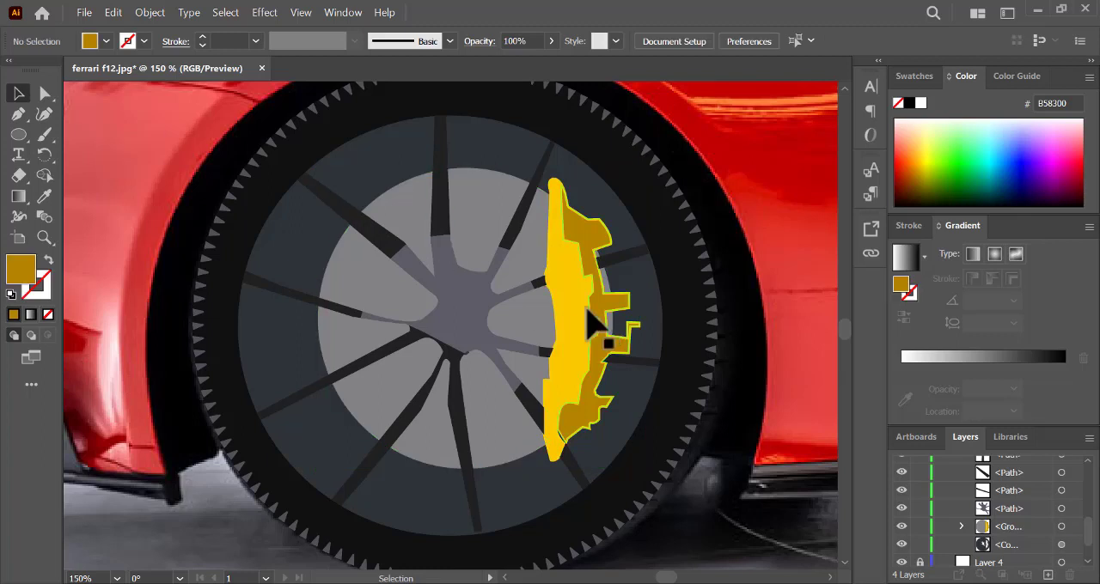
pyautogui.click(961, 526)
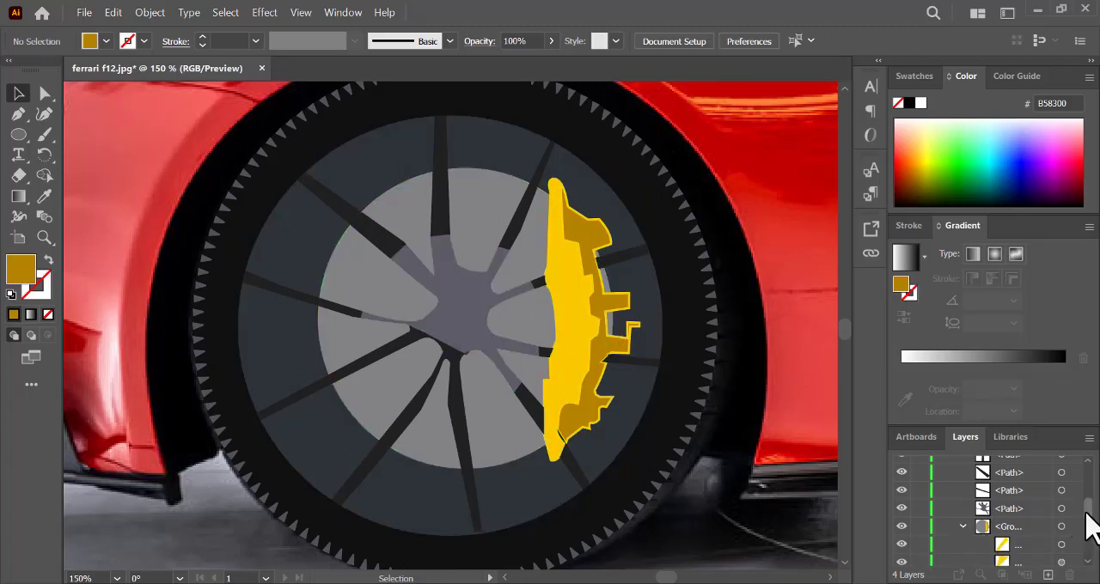
pyautogui.scroll(-1, 1090, 522)
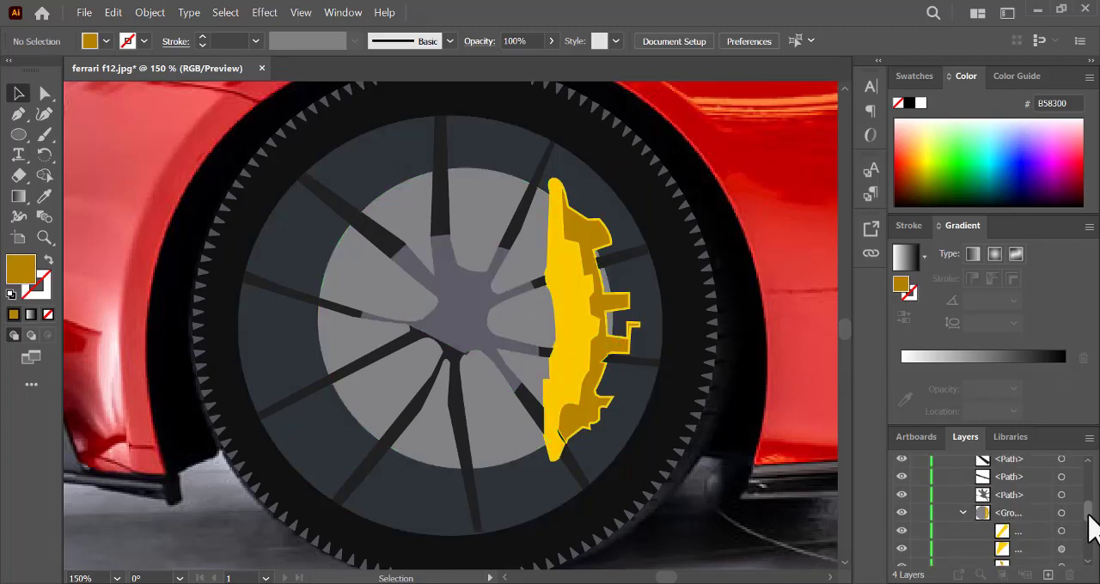
pyautogui.click(1062, 513)
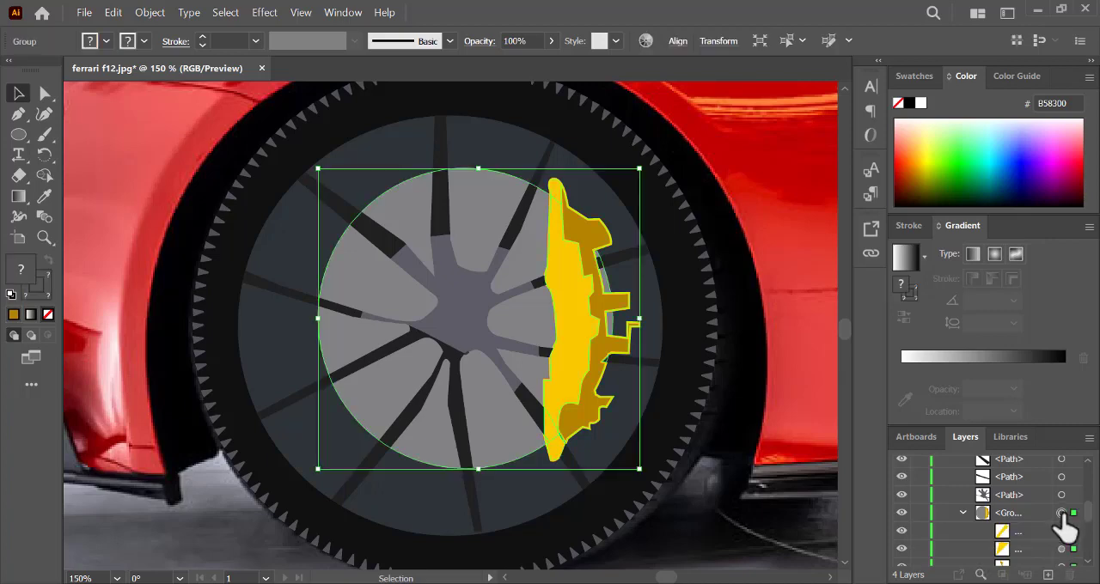
pyautogui.click(44, 175)
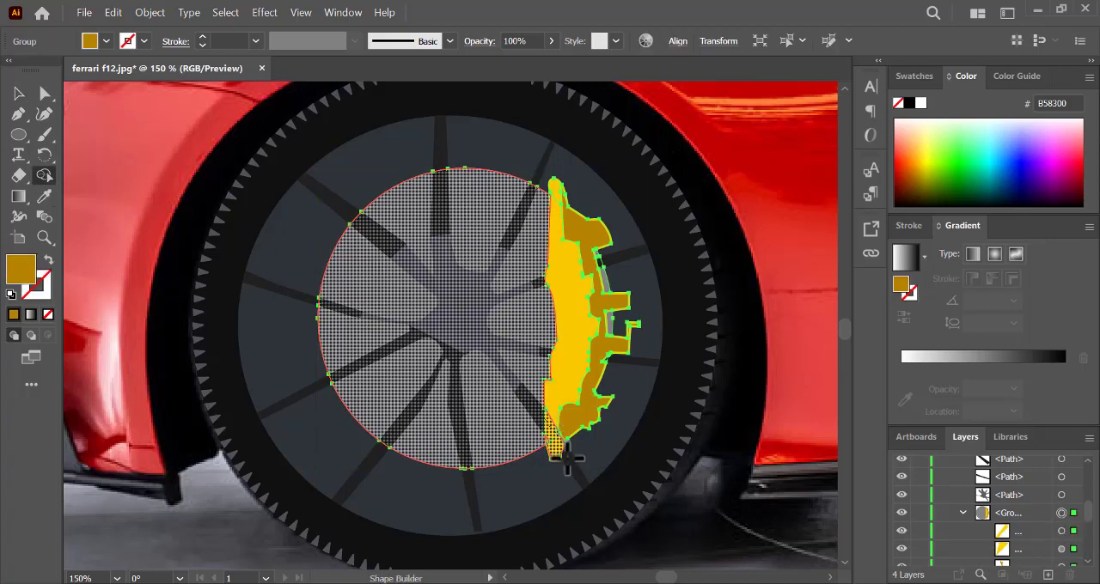
pyautogui.click(537, 415)
pyautogui.hotkey('ctrl', 'z')
# - Sample dark grey 212121 from a spoke as the fill colour, leaving the disc-and-caliper group unchanged and deselected
pyautogui.press('i')
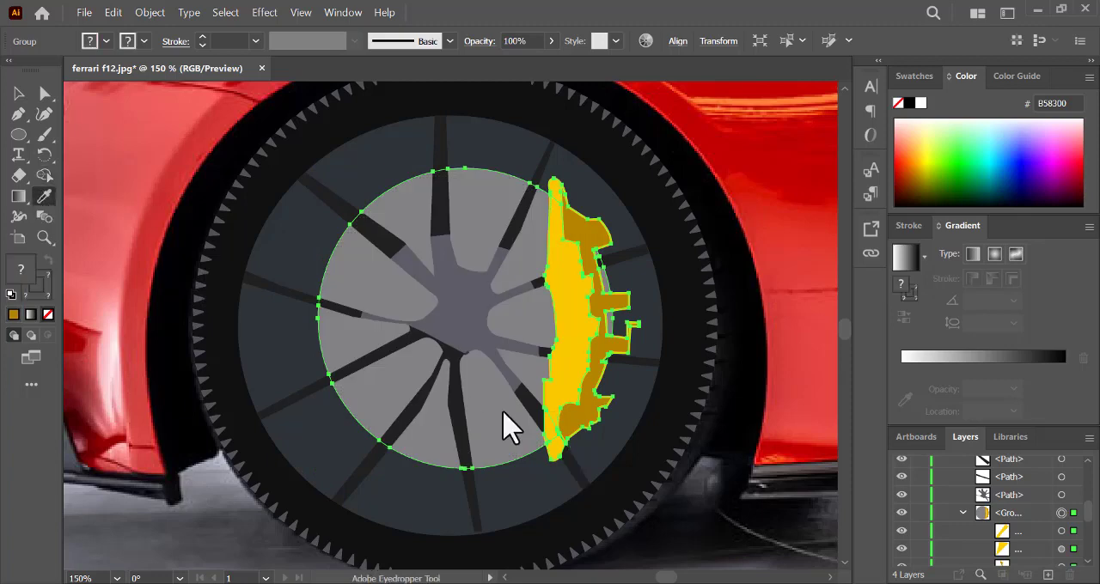
pyautogui.click(534, 407)
pyautogui.hotkey('ctrl', 'z')
pyautogui.keyDown('ctrl'); pyautogui.click(92, 174); pyautogui.keyUp('ctrl')
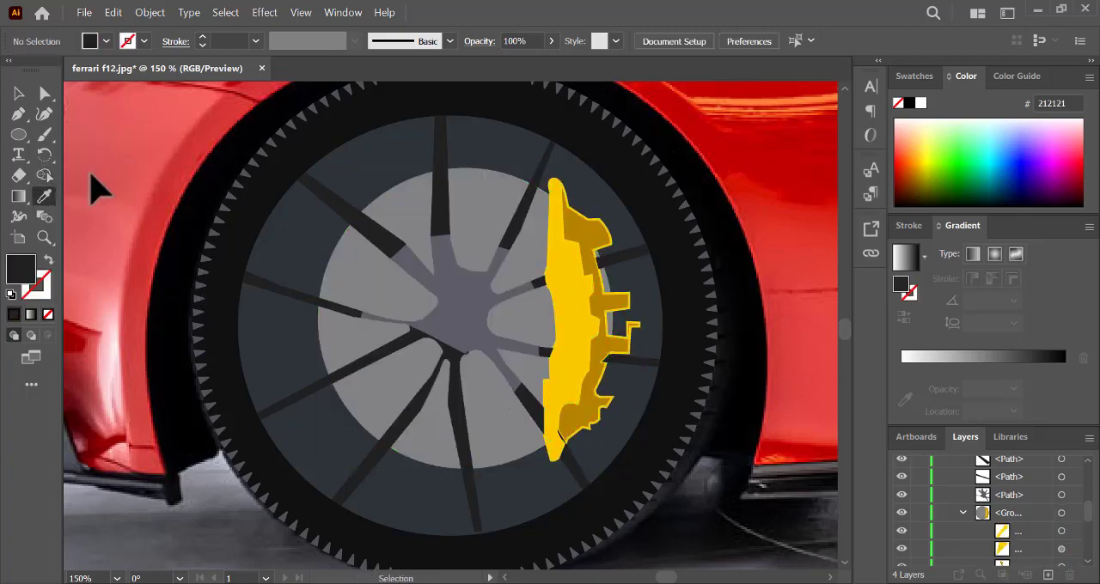
# - Select all Layer 3 artwork and use Shape Builder to fill the lower-right spoke across the caliper, undoing the attempt on the spoke above
pyautogui.click(44, 176)
pyautogui.scroll(5, 1087, 507)
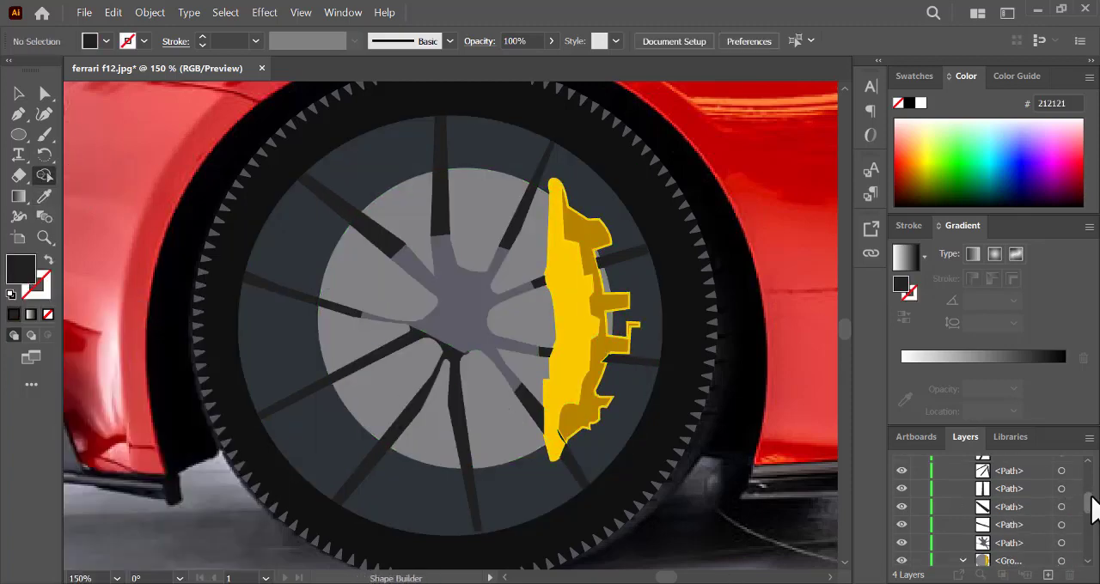
pyautogui.click(1061, 465)
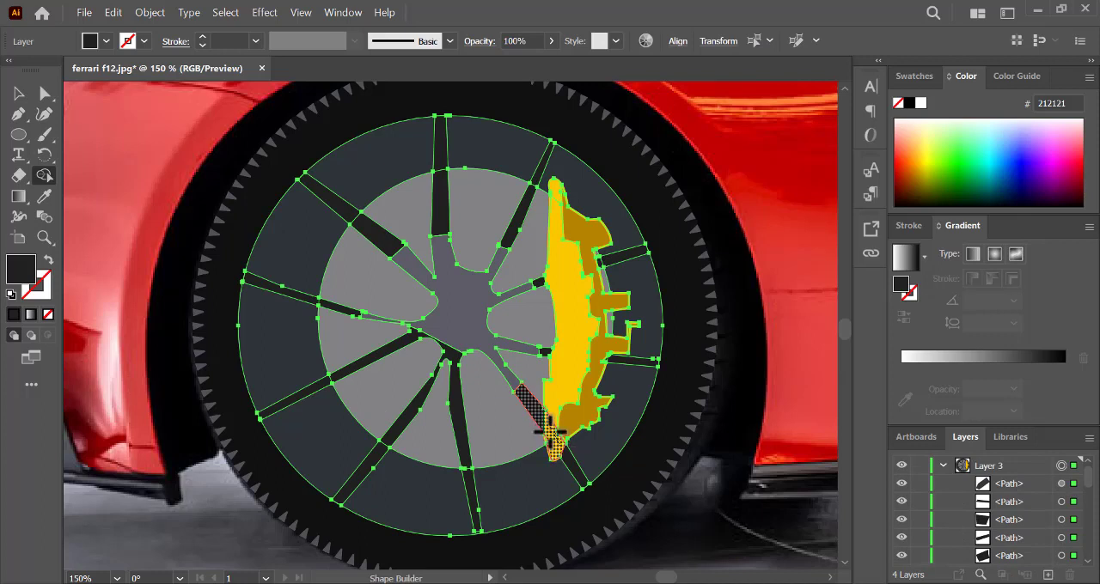
pyautogui.moveTo(538, 352); pyautogui.dragTo(558, 354)
pyautogui.hotkey('ctrl', 'z')
pyautogui.hotkey('ctrl', 'shift', 'a')
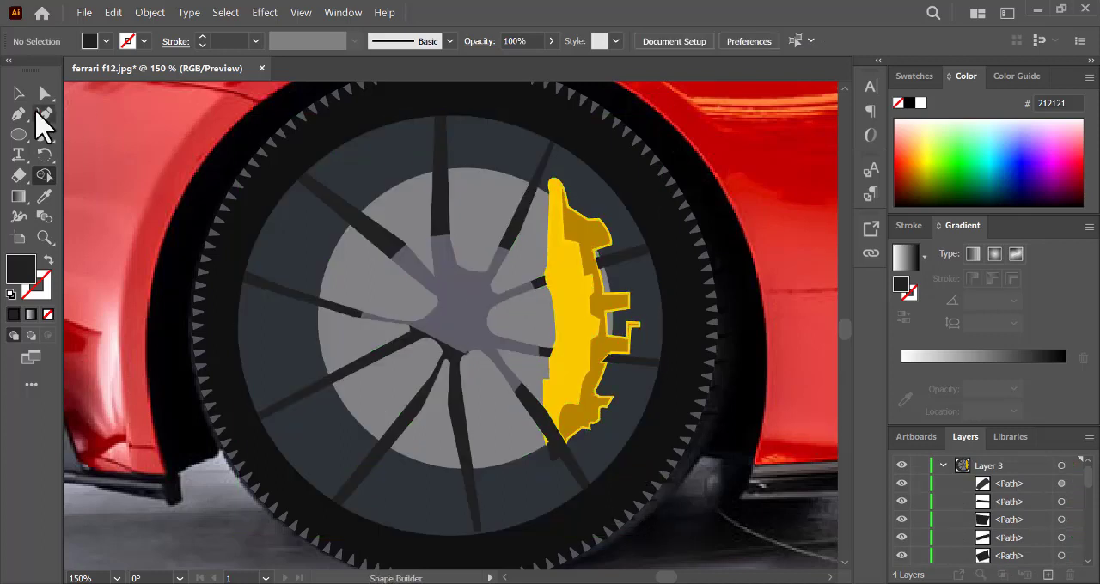
# - Draw the missing section of the lower of the two right-hand spokes across the caliper with the Pen tool, filled 212121
pyautogui.click(18, 112)
pyautogui.click(553, 349)
pyautogui.click(610, 355)
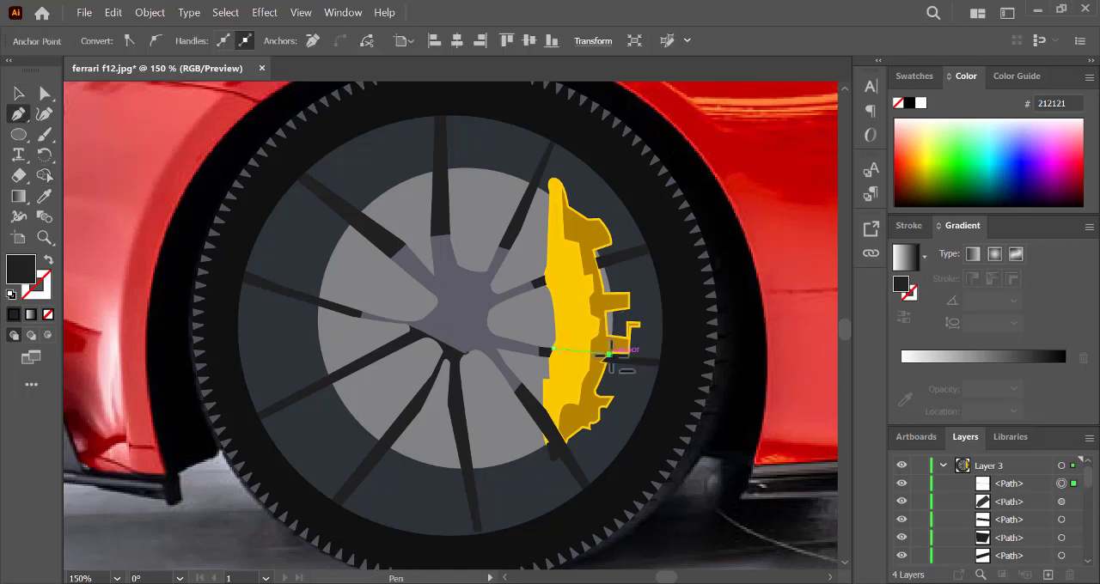
pyautogui.keyDown('ctrl'); pyautogui.click(634, 429); pyautogui.keyUp('ctrl')
pyautogui.keyDown('ctrl'); pyautogui.click(804, 376); pyautogui.keyUp('ctrl')
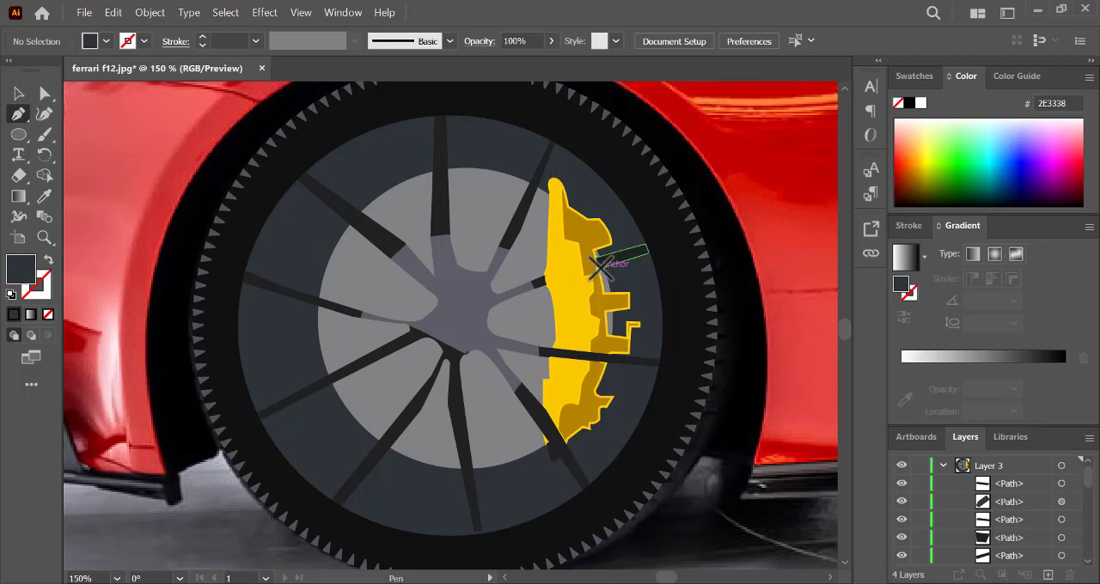
# - Draw the missing section of the upper right-hand spoke across the caliper with the Pen tool, filled 2E3338
pyautogui.moveTo(544, 277); pyautogui.dragTo(554, 284)
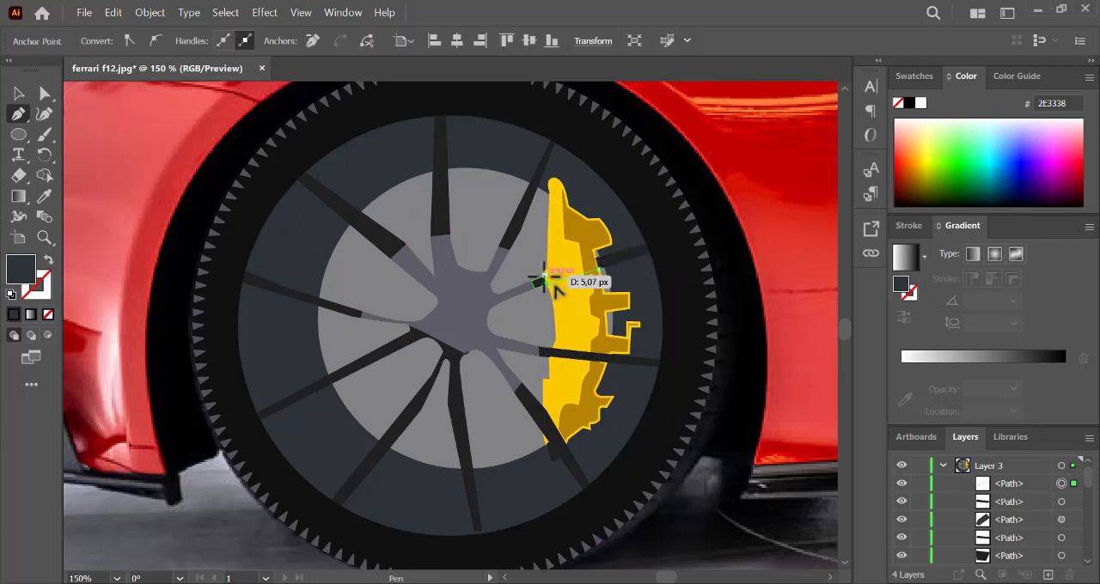
pyautogui.click(604, 257)
pyautogui.click(599, 269)
pyautogui.keyDown('ctrl'); pyautogui.click(652, 420); pyautogui.keyUp('ctrl')
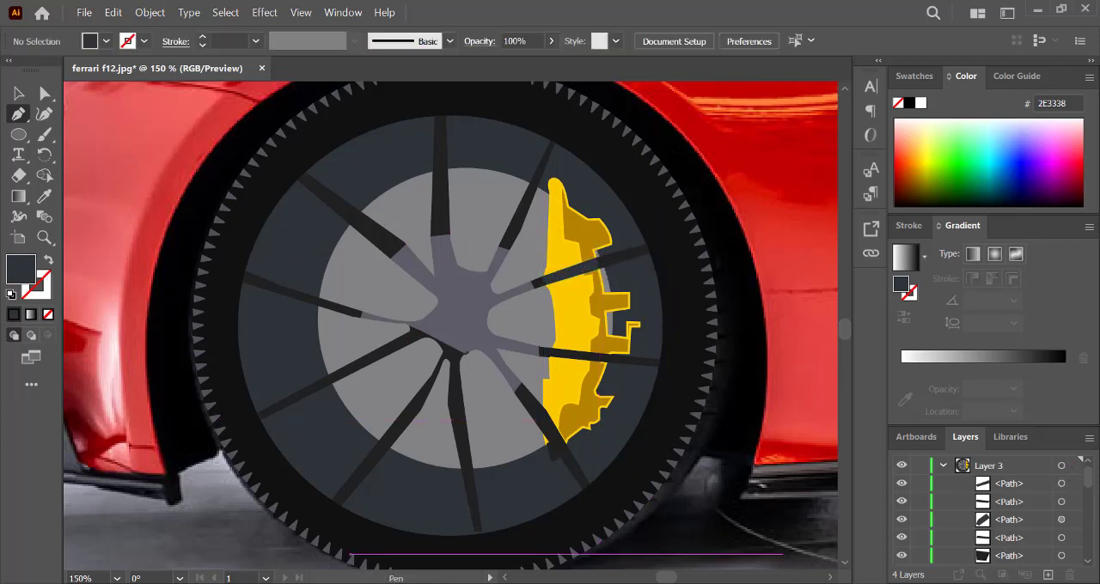
# - Collapse Layer 3 and hide the photo on Layer 1 to examine the traced wheel on its own
pyautogui.click(941, 467)
pyautogui.click(901, 519)
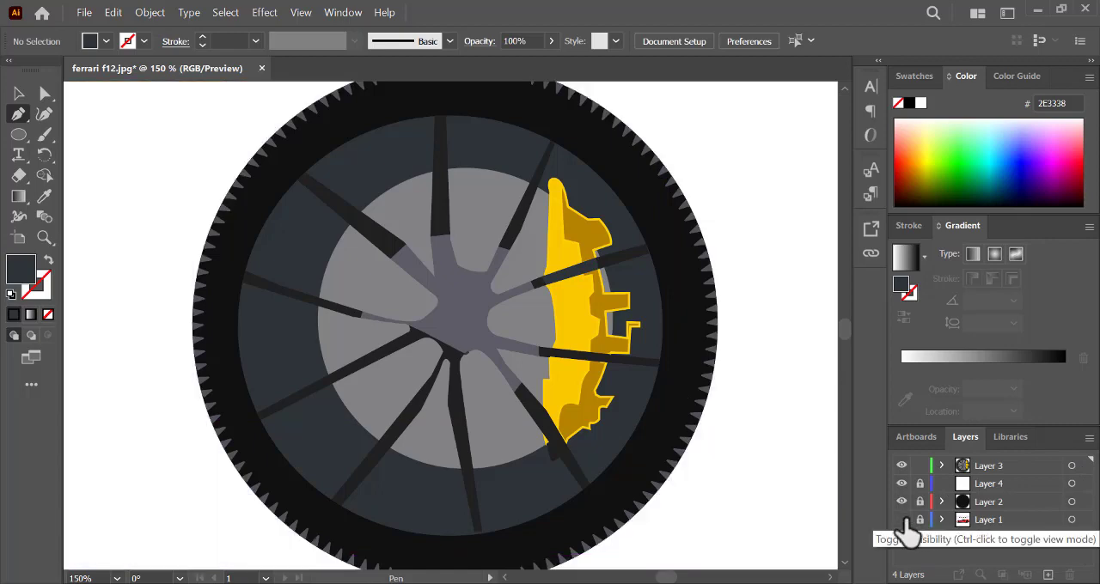
pyautogui.hotkey('ctrl', '-')
pyautogui.hotkey('ctrl', '-')
pyautogui.hotkey('ctrl', '-')
pyautogui.hotkey('ctrl', '-')
pyautogui.hotkey('ctrl', '=')
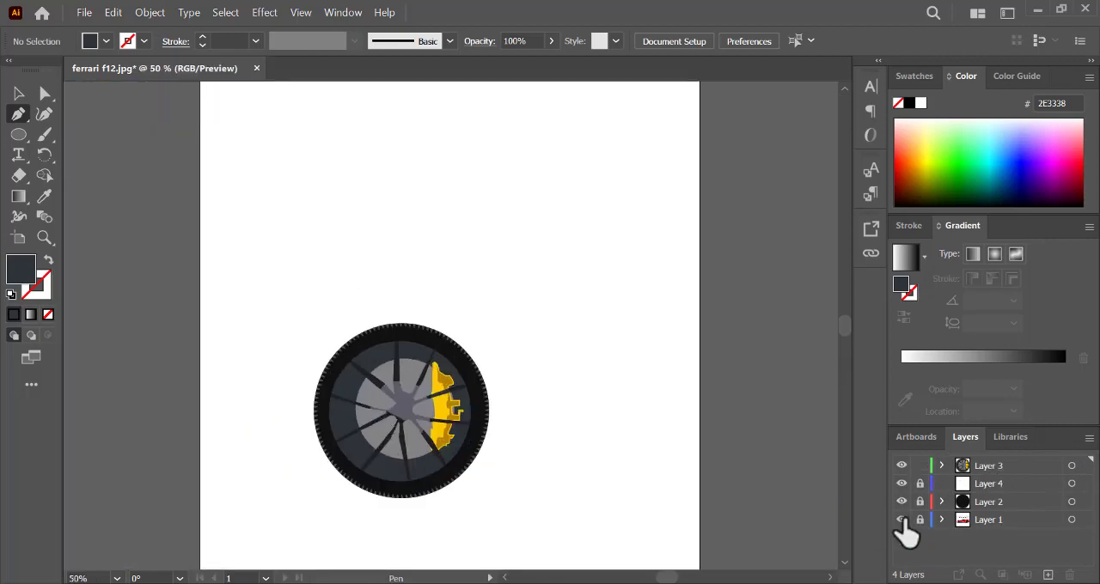
# - Show the photo layer with the traced wheel layers hidden and locked, and add a new layer on top
pyautogui.click(902, 520)
pyautogui.click(901, 466)
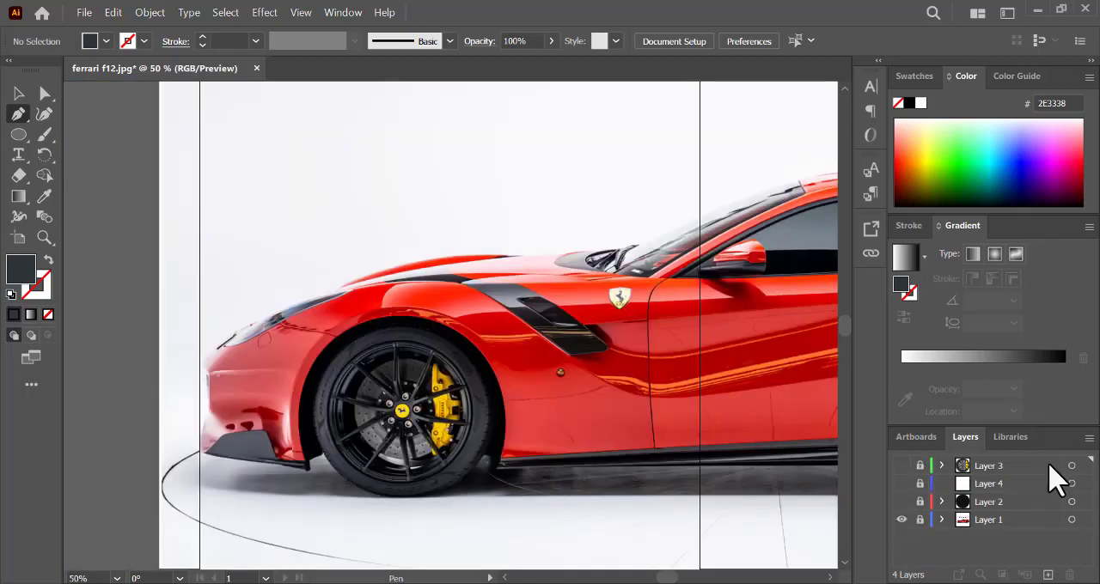
pyautogui.hotkey('ctrl', 'l')
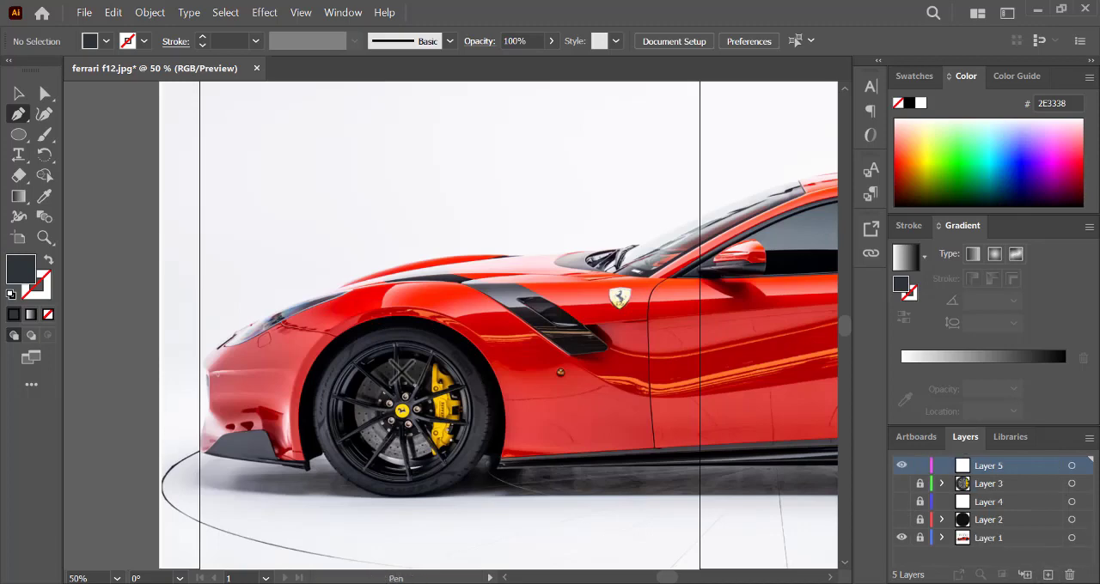
# - Draw a small ellipse over the wheel nut left of the yellow centre cap and fill it with EFE1D6 sampled from a nut
pyautogui.hotkey('ctrl', '+')
pyautogui.hotkey('ctrl', '+')
pyautogui.scroll(-3, 496, 325)
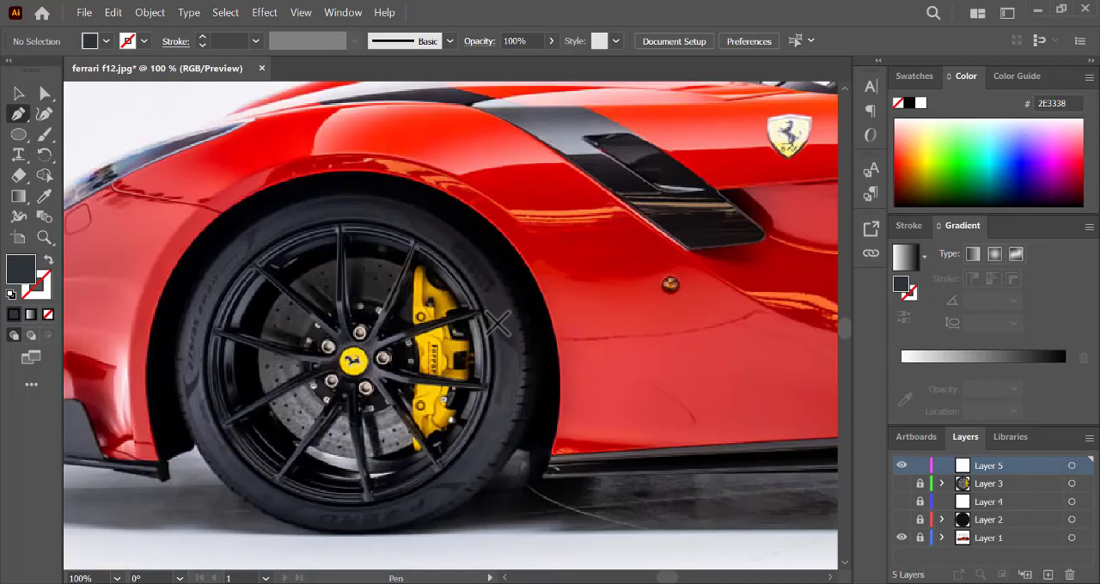
pyautogui.hotkey('ctrl', '-')
pyautogui.hotkey('ctrl', '+')
pyautogui.hotkey('ctrl', '+')
pyautogui.click(20, 134)
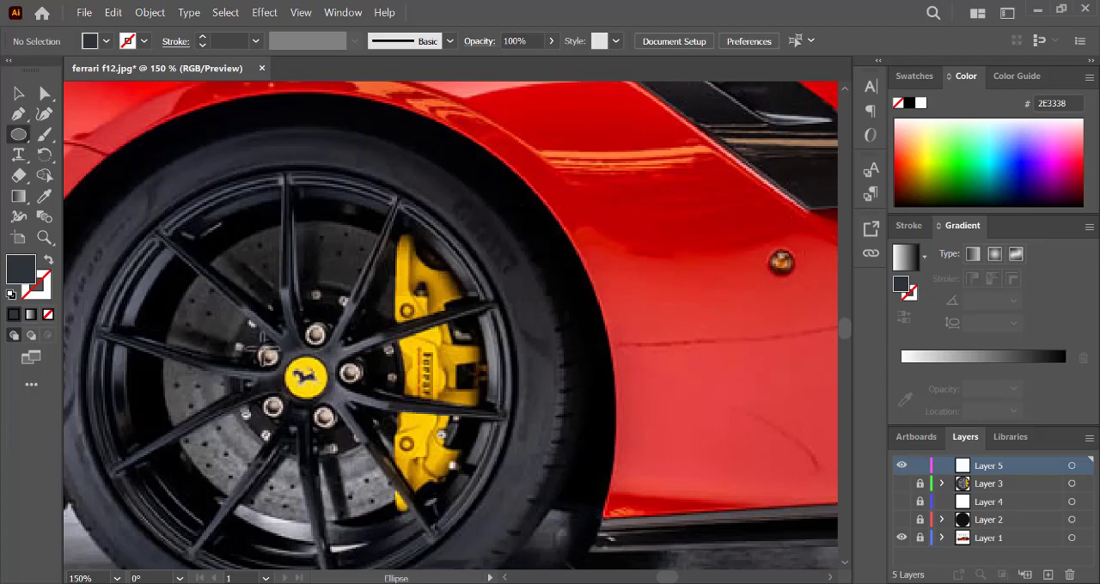
pyautogui.moveTo(261, 349); pyautogui.dragTo(277, 366)
pyautogui.press('i')
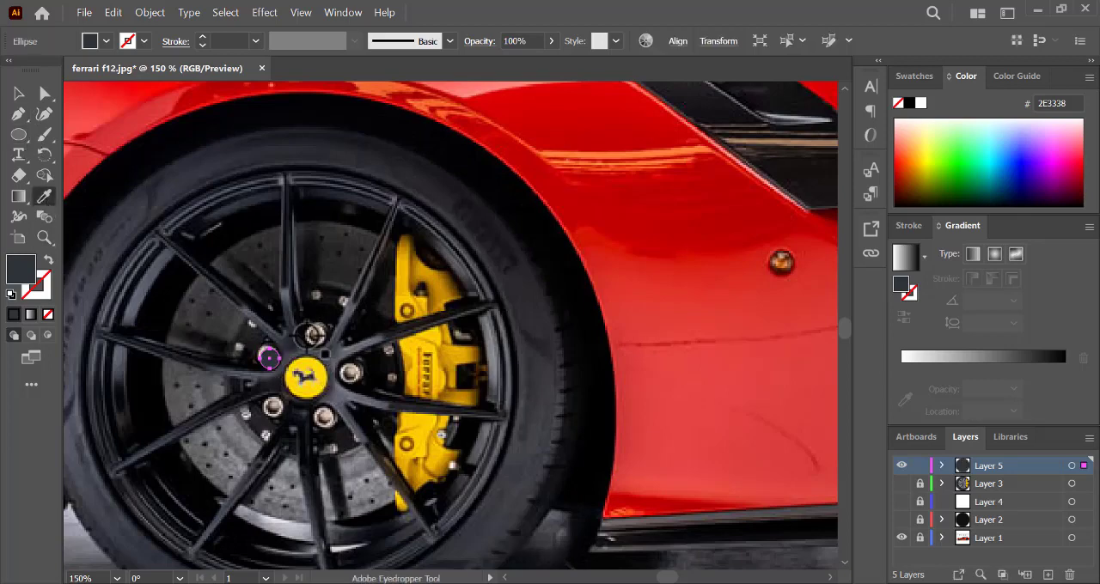
pyautogui.click(314, 337)
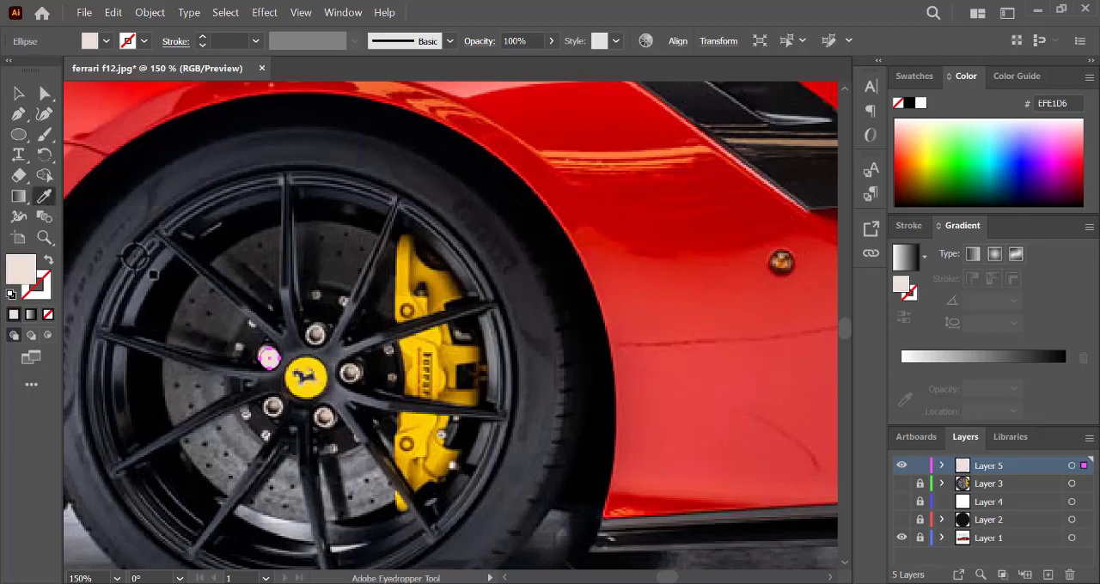
# - Fit the ellipse to the nut's outer edge and swap its fill colour to the stroke, leaving no fill
pyautogui.press('v')
pyautogui.moveTo(269, 353); pyautogui.dragTo(267, 351)
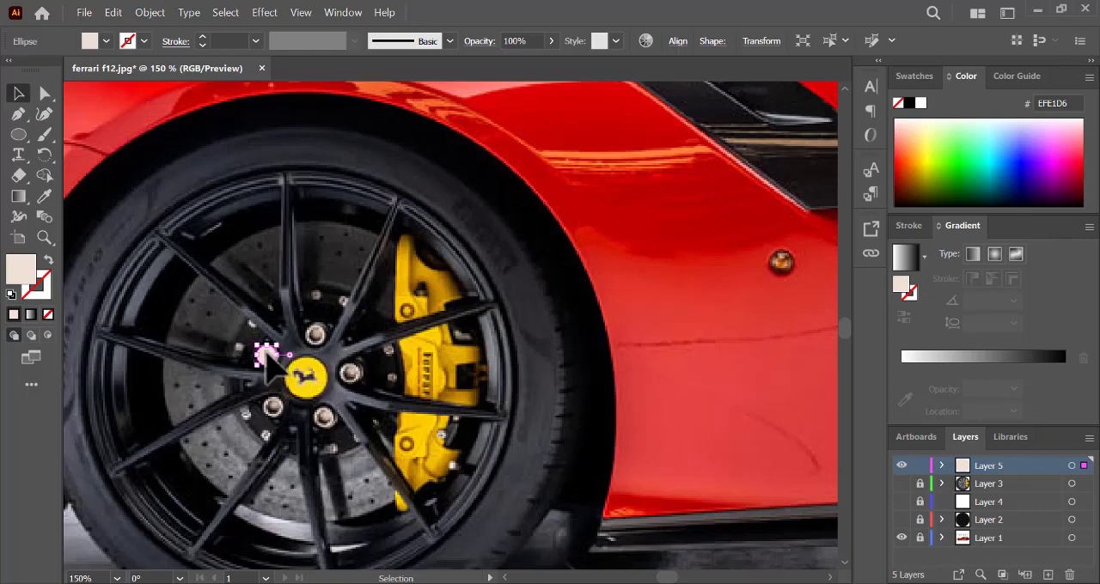
pyautogui.hotkey('ctrl', '=')
pyautogui.hotkey('ctrl', '=')
pyautogui.hotkey('ctrl', '=')
pyautogui.moveTo(479, 330); pyautogui.dragTo(456, 357)
pyautogui.click(49, 262)
# - Trace the dark crescent inside the outlined wheel nut with the Pen tool and fill it with 2E1F17 sampled from the photo
pyautogui.click(20, 119)
pyautogui.click(466, 343)
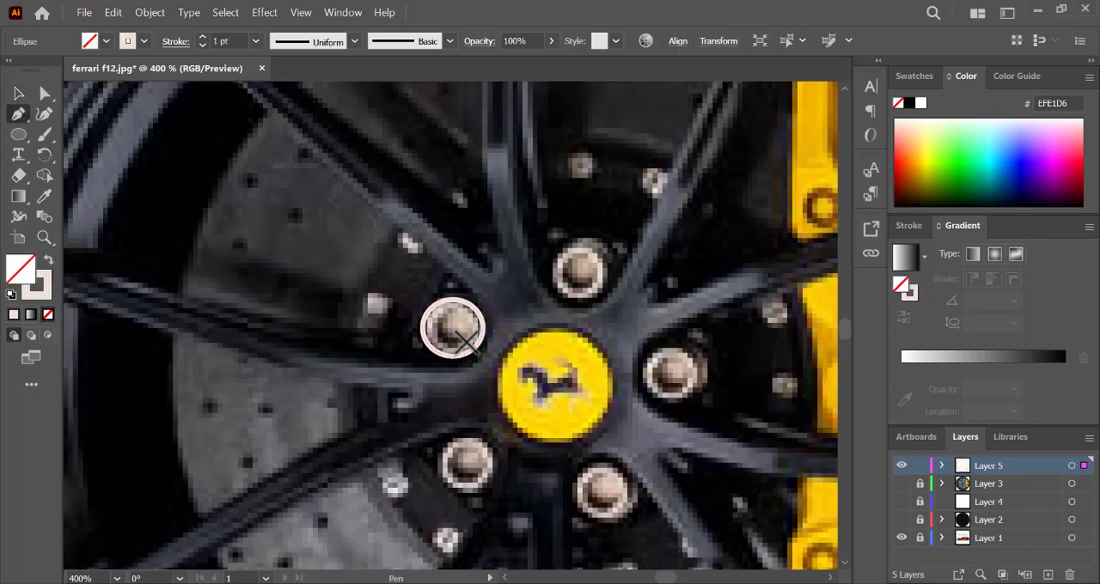
pyautogui.click(449, 341)
pyautogui.click(445, 326)
pyautogui.click(454, 309)
pyautogui.click(434, 322)
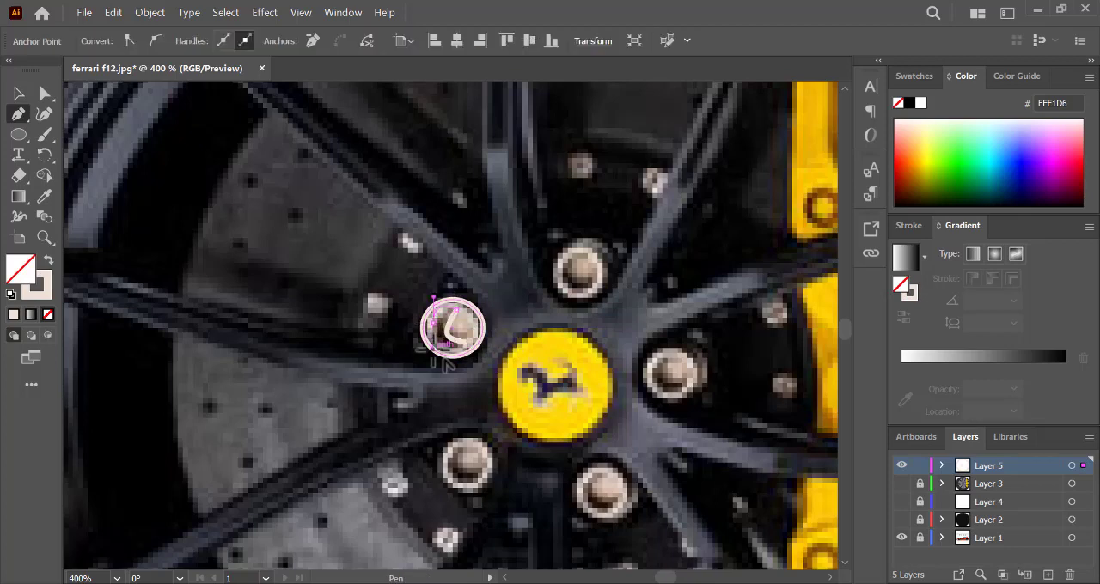
pyautogui.click(432, 348)
pyautogui.click(467, 343)
pyautogui.click(45, 196)
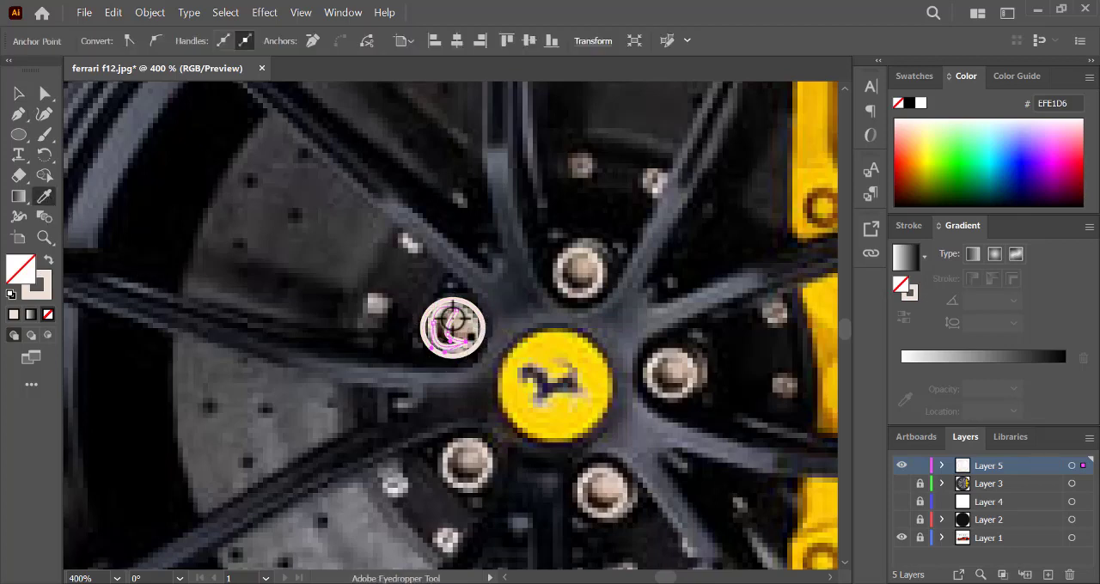
pyautogui.click(455, 358)
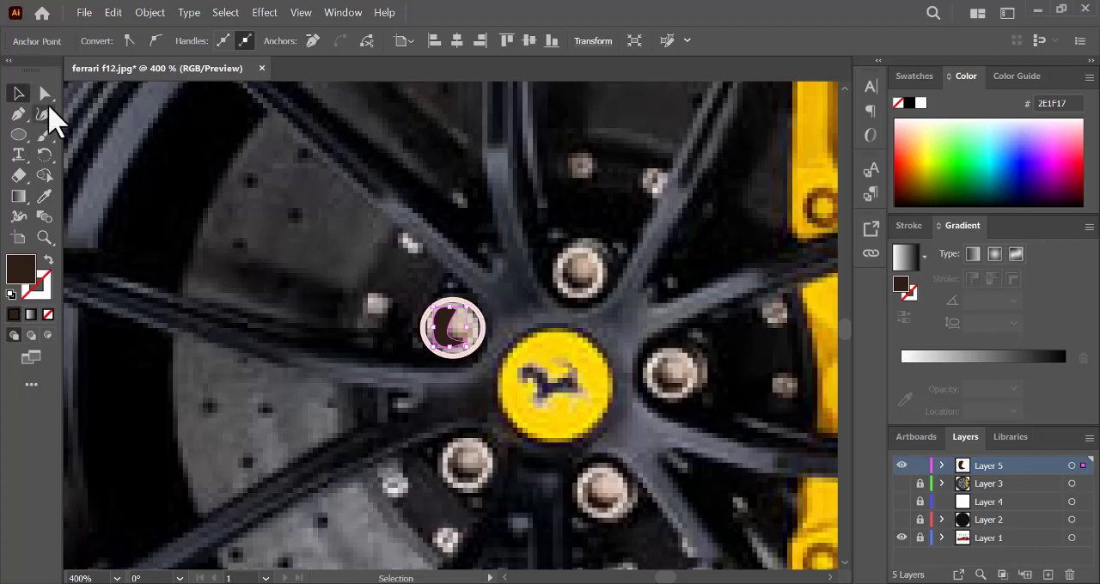
# - Swap the nut ellipse's colour back to the fill and copy the finished nut onto the other four wheel nuts
pyautogui.click(45, 92)
pyautogui.click(20, 94)
pyautogui.click(457, 357)
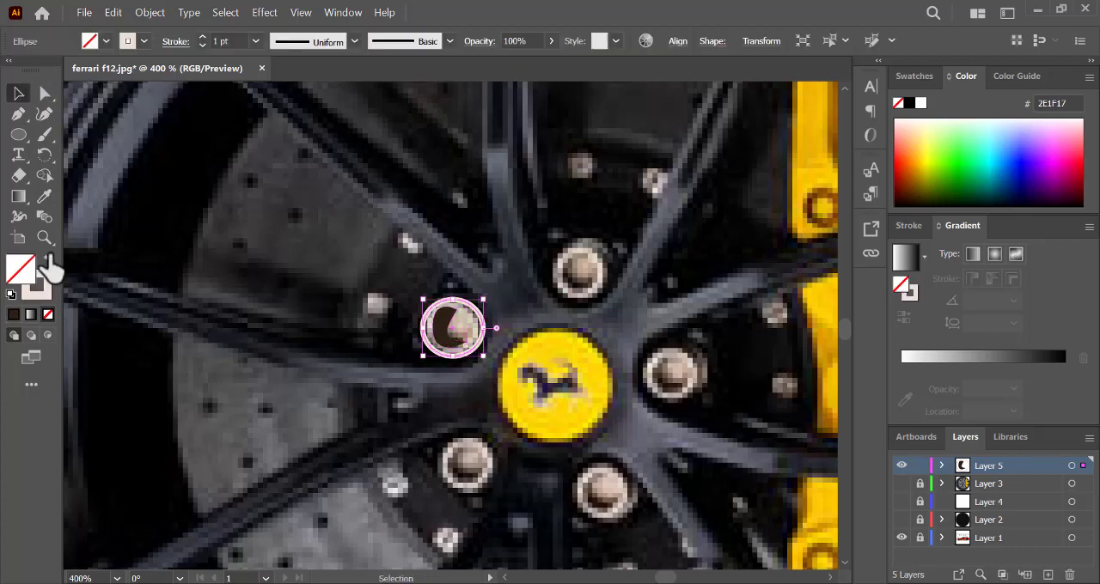
pyautogui.click(48, 260)
pyautogui.moveTo(414, 303)
pyautogui.mouseDown()
pyautogui.moveTo(470, 337)
pyautogui.moveTo(628, 265)
pyautogui.moveTo(615, 275)
pyautogui.mouseUp()
pyautogui.keyDown('alt'); pyautogui.moveTo(652, 314); pyautogui.dragTo(497, 465); pyautogui.keyUp('alt')
pyautogui.click(651, 433)
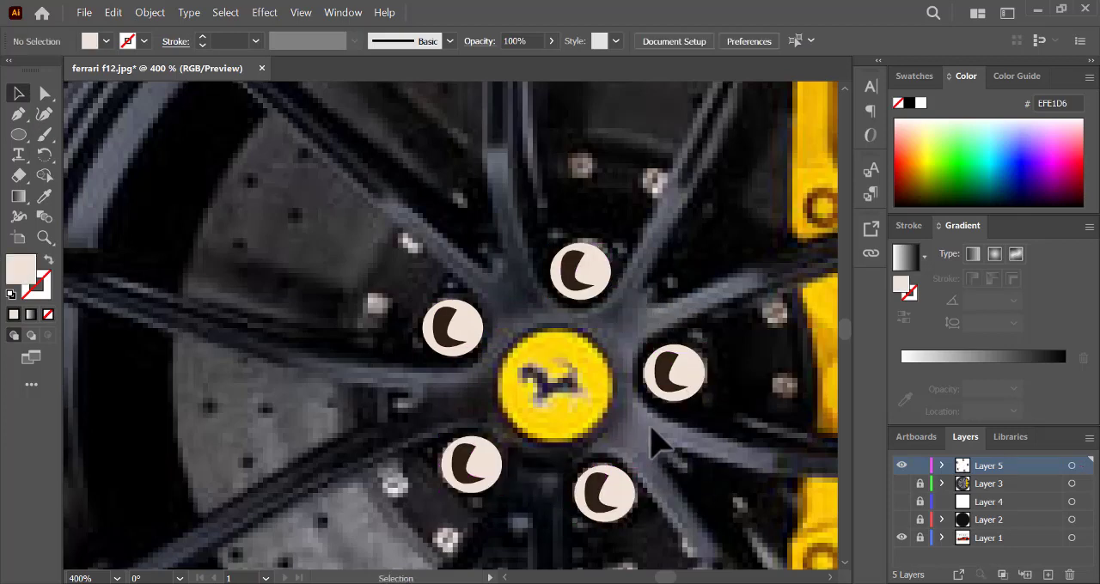
# - Fit an ellipse around the centre cap, colour it F7CB04 sampled from the caliper, and swap that colour to the stroke
pyautogui.click(19, 135)
pyautogui.moveTo(525, 331)
pyautogui.mouseDown()
pyautogui.moveTo(629, 458)
pyautogui.moveTo(618, 442)
pyautogui.mouseUp()
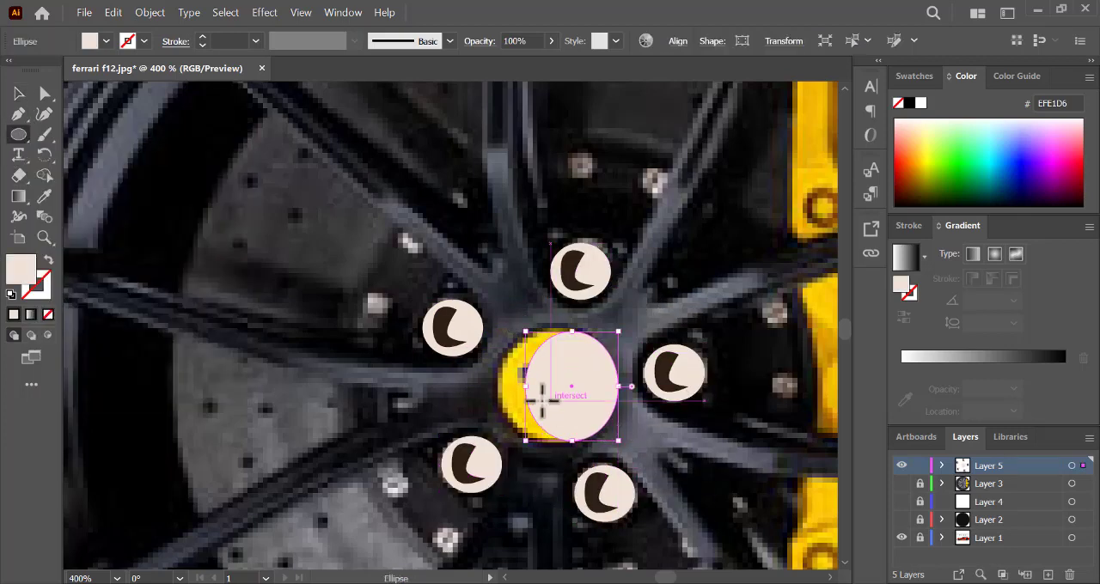
pyautogui.moveTo(525, 387); pyautogui.dragTo(495, 389)
pyautogui.moveTo(562, 332); pyautogui.dragTo(558, 324)
pyautogui.moveTo(557, 441); pyautogui.dragTo(557, 448)
pyautogui.click(45, 196)
pyautogui.click(801, 183)
pyautogui.click(48, 259)
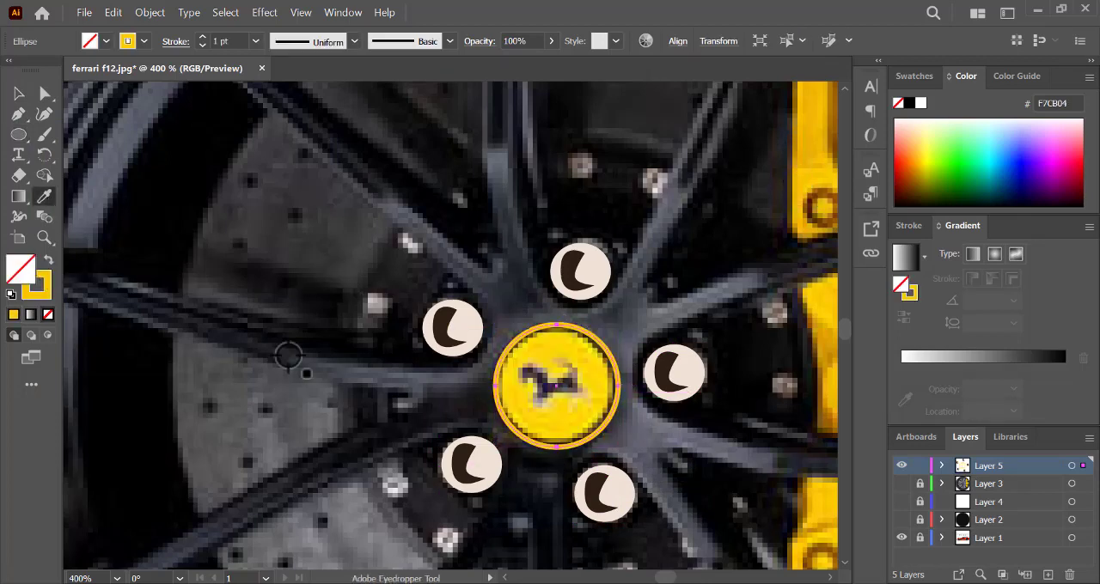
# - Trace the prancing horse on the centre cap with the Pen tool and fill it with 1E153E sampled from the emblem
pyautogui.click(19, 116)
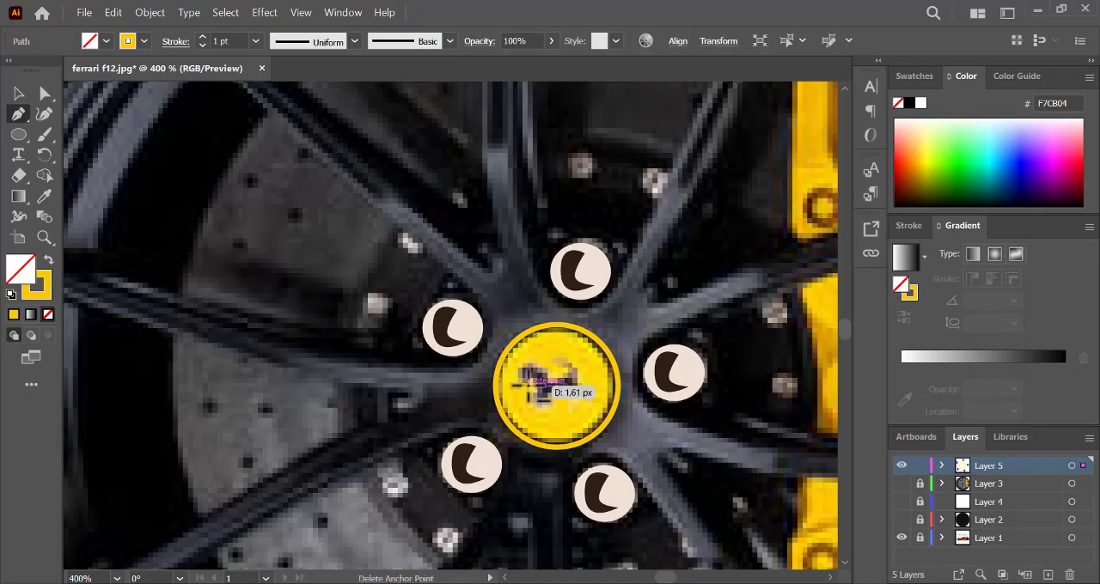
pyautogui.moveTo(525, 380); pyautogui.dragTo(527, 381)
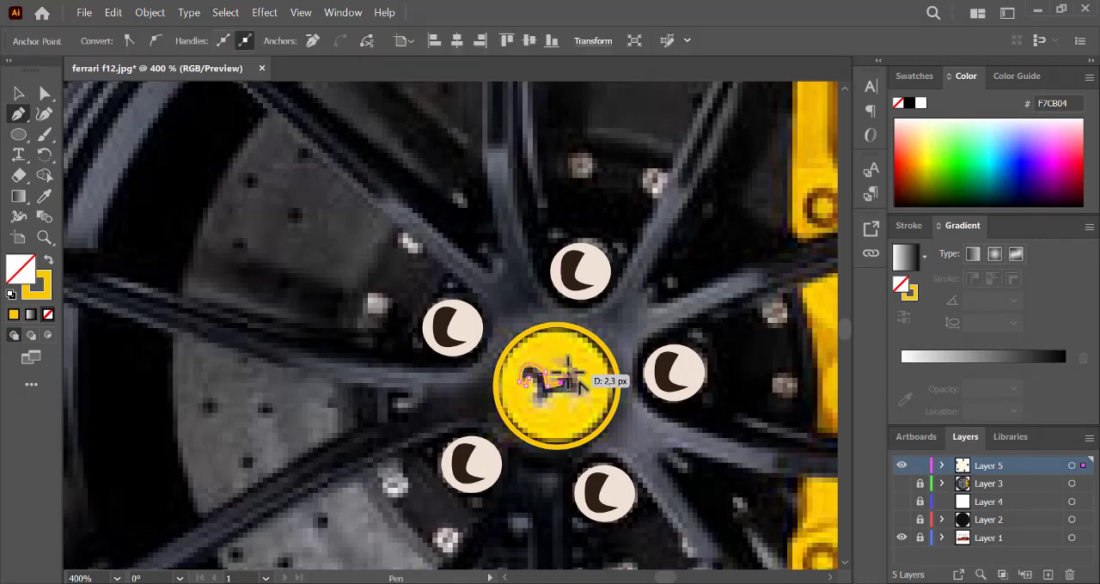
pyautogui.moveTo(577, 370); pyautogui.dragTo(592, 396)
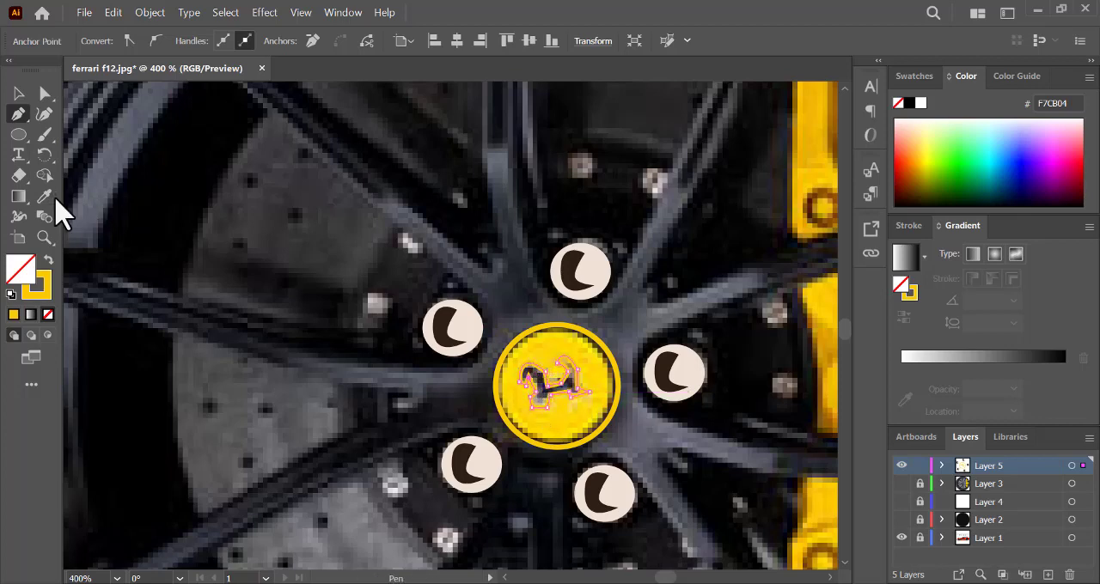
pyautogui.click(49, 198)
pyautogui.click(528, 371)
# - Swap the centre cap ellipse's yellow from the stroke to the fill
pyautogui.click(18, 93)
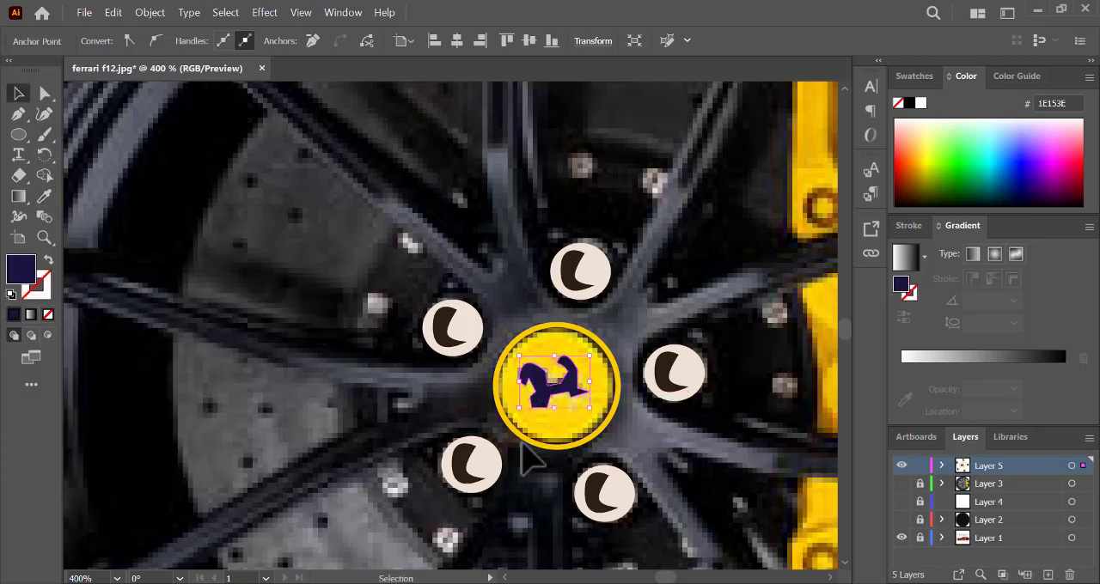
pyautogui.click(524, 445)
pyautogui.click(533, 442)
pyautogui.click(49, 261)
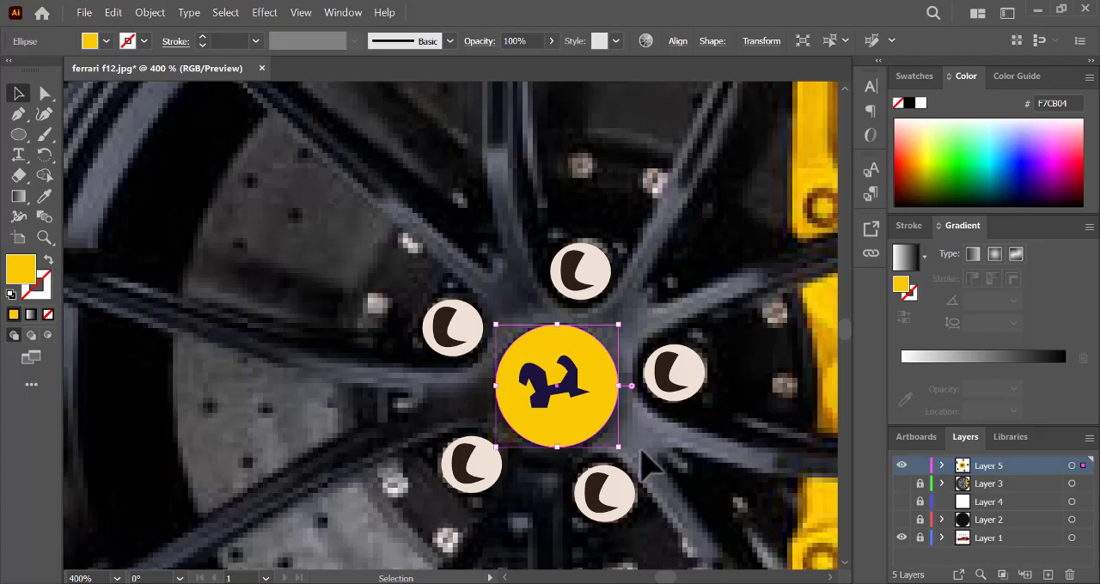
# - Recolour the horse emblem's fill to 060607 in isolation mode
pyautogui.doubleClick(565, 395)
pyautogui.doubleClick(25, 278)
pyautogui.click(722, 398)
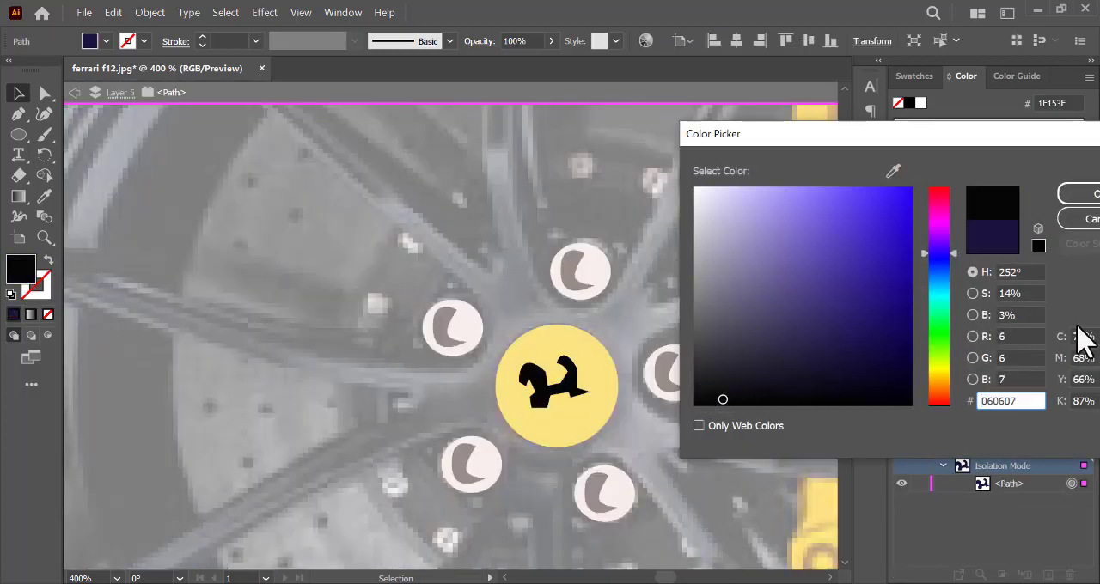
pyautogui.click(1078, 195)
pyautogui.doubleClick(717, 486)
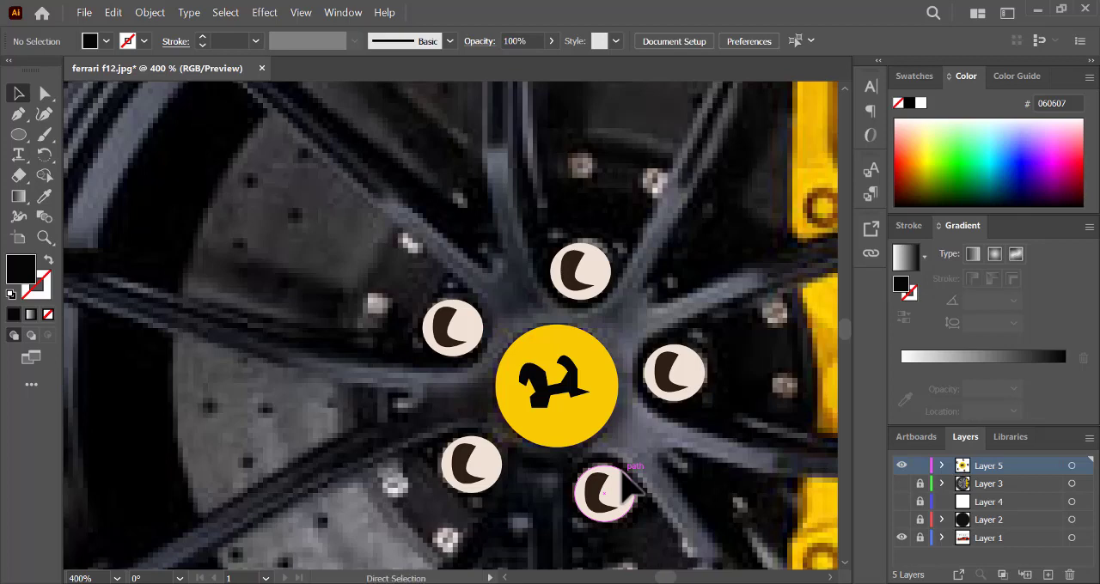
# - Draw small black ellipses over the drilled holes visible between the spokes around the brake disc
pyautogui.hotkey('ctrl', '-')
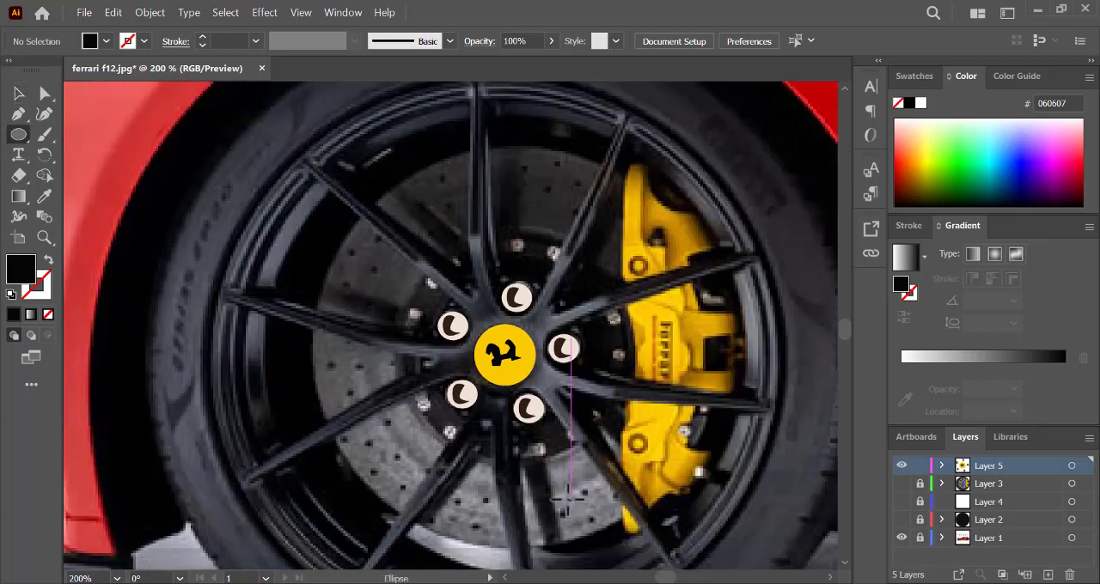
pyautogui.moveTo(584, 494); pyautogui.dragTo(591, 519)
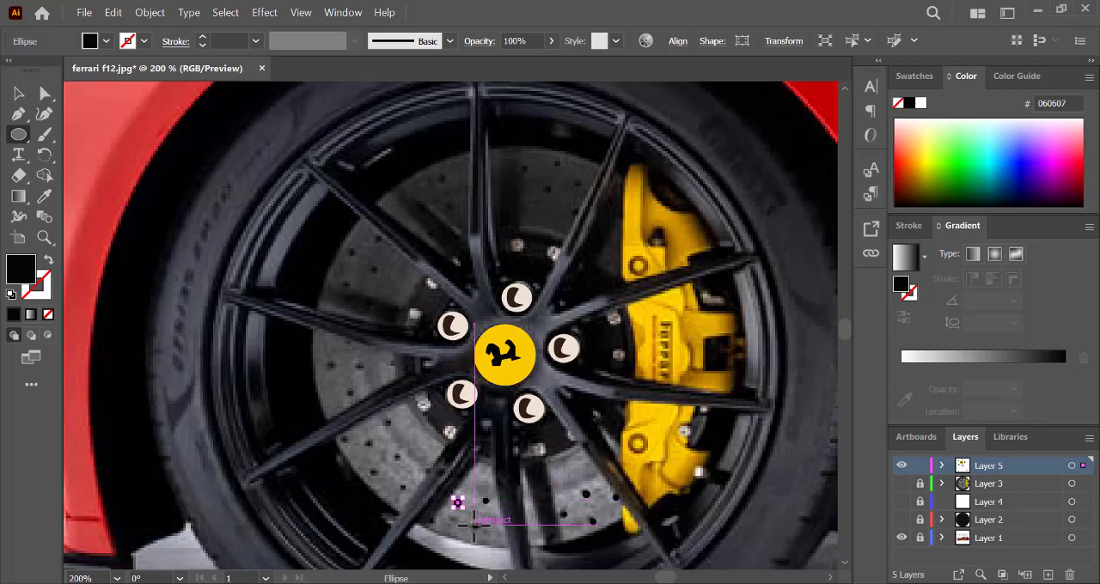
pyautogui.moveTo(424, 464)
pyautogui.mouseDown()
pyautogui.moveTo(432, 474)
pyautogui.moveTo(404, 462)
pyautogui.moveTo(381, 477)
pyautogui.moveTo(387, 489)
pyautogui.moveTo(403, 488)
pyautogui.mouseUp()
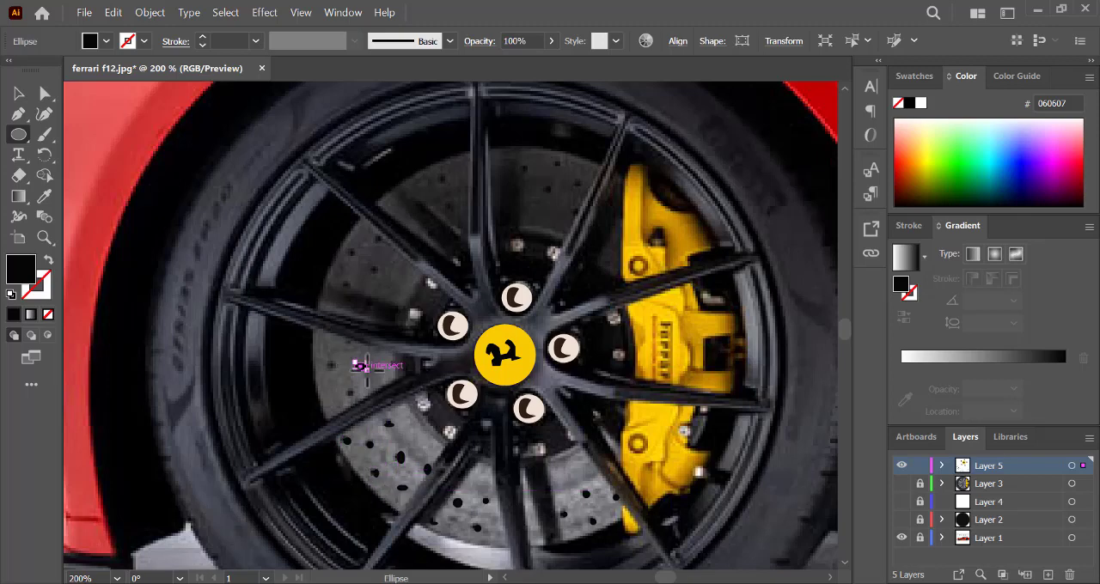
pyautogui.moveTo(347, 390); pyautogui.dragTo(354, 397)
pyautogui.moveTo(330, 361); pyautogui.dragTo(337, 370)
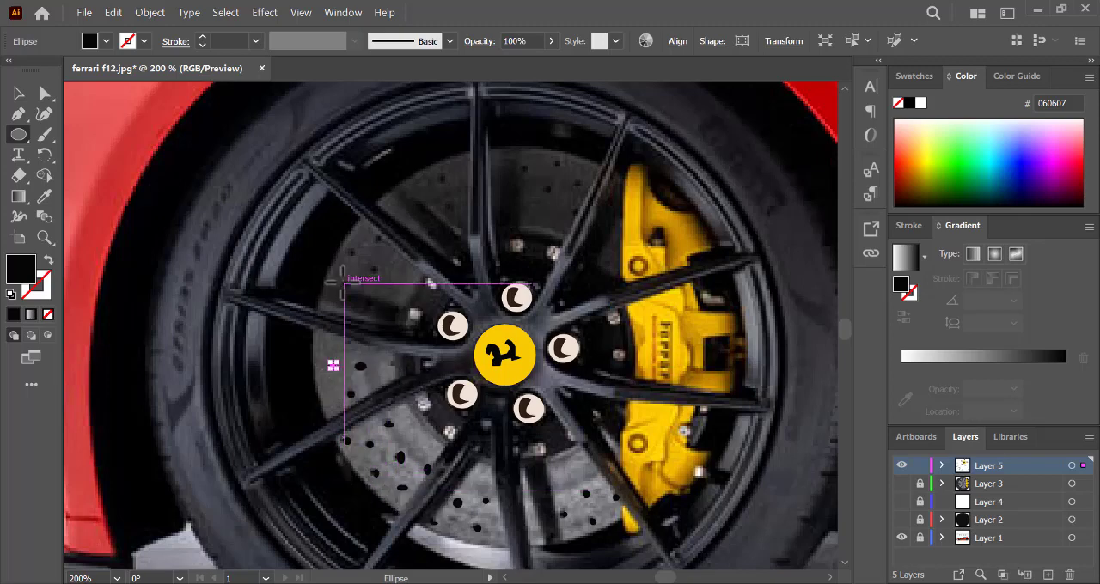
pyautogui.moveTo(370, 267); pyautogui.dragTo(380, 276)
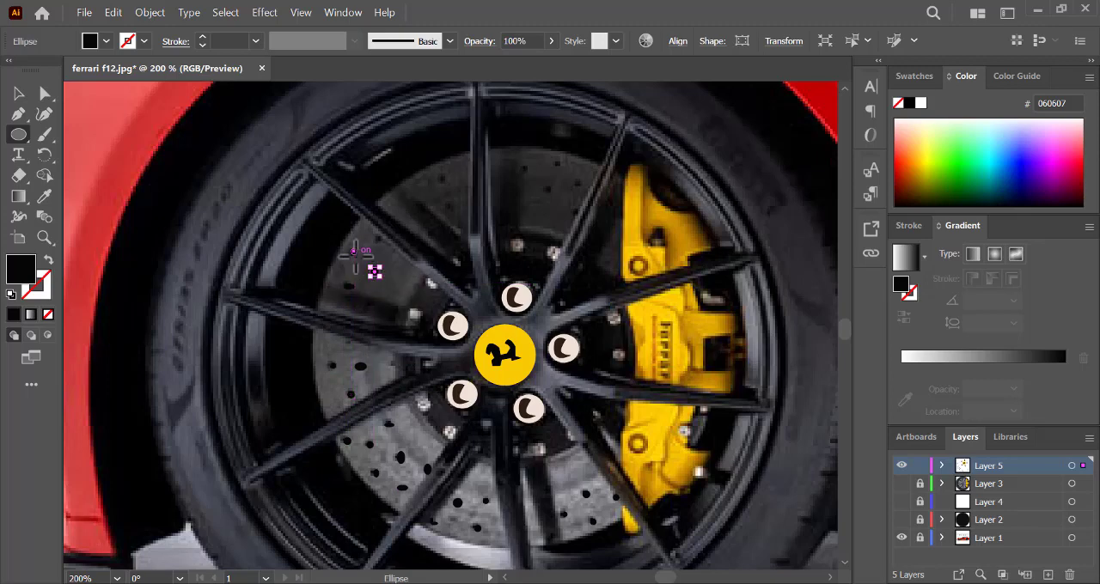
pyautogui.moveTo(524, 165); pyautogui.dragTo(534, 176)
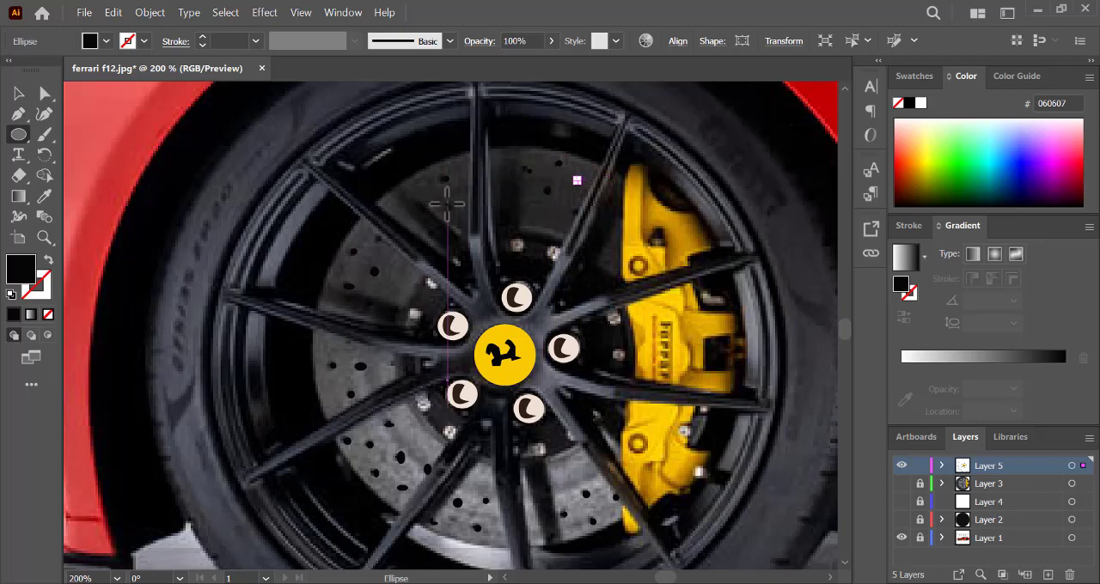
pyautogui.moveTo(447, 204); pyautogui.dragTo(456, 213)
# - Hide the photo layer, show the traced wheel layers, and add a few more hole ellipses on the brake disc
pyautogui.click(902, 537)
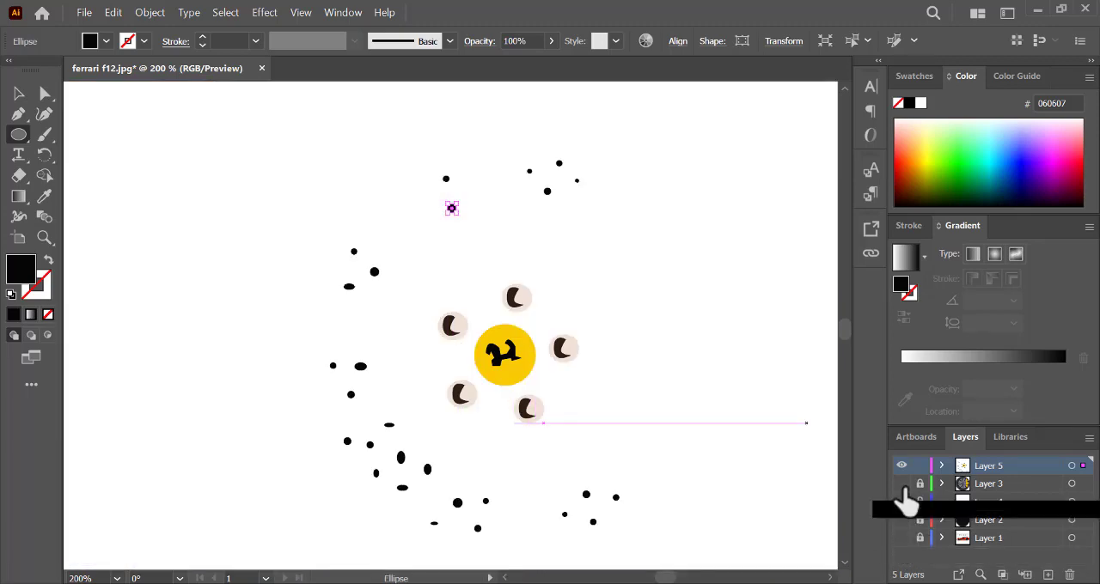
pyautogui.moveTo(902, 485); pyautogui.dragTo(905, 523)
pyautogui.moveTo(349, 307)
pyautogui.mouseDown()
pyautogui.moveTo(358, 317)
pyautogui.moveTo(381, 303)
pyautogui.mouseUp()
pyautogui.moveTo(536, 518); pyautogui.dragTo(548, 528)
pyautogui.moveTo(503, 162); pyautogui.dragTo(518, 202)
pyautogui.hotkey('ctrl', '-')
pyautogui.hotkey('ctrl', '-')
pyautogui.hotkey('ctrl', '-')
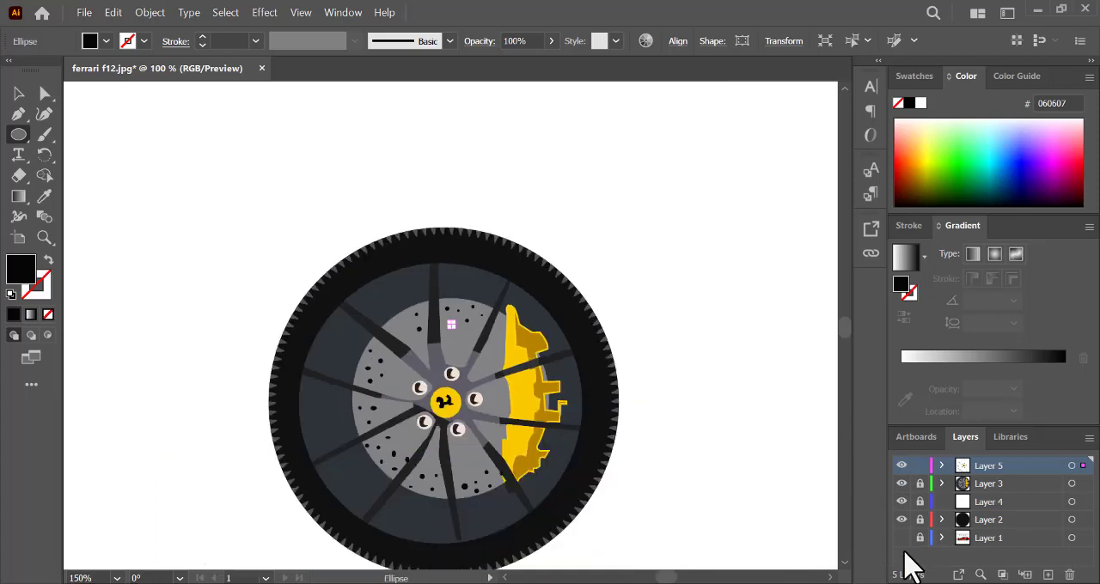
# - Show the photo with Layers 2 and 3 hidden, and make Layer 4 active, visible and unlocked
pyautogui.click(902, 538)
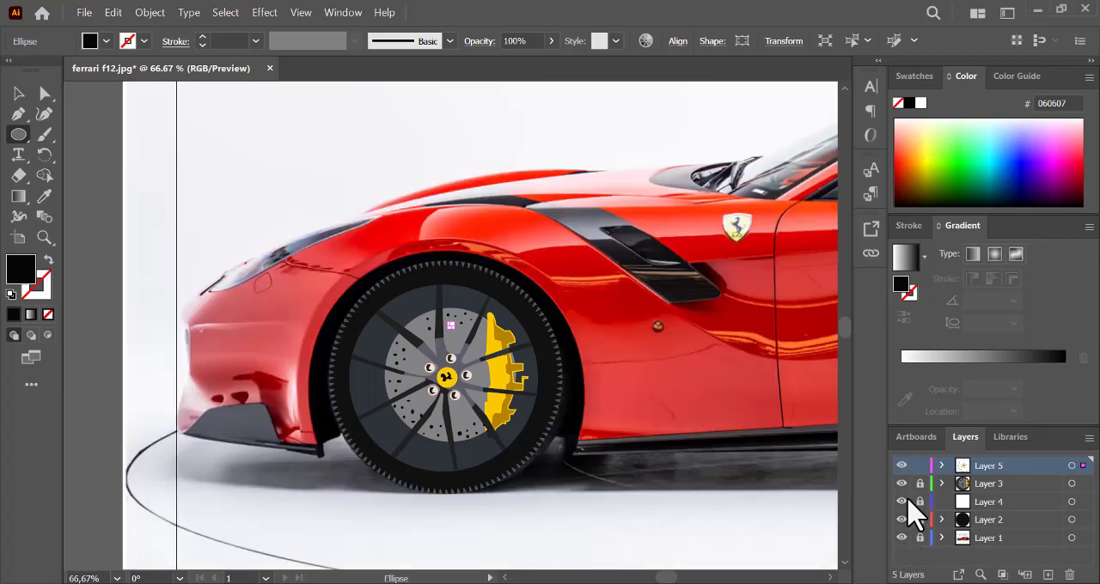
pyautogui.click(901, 520)
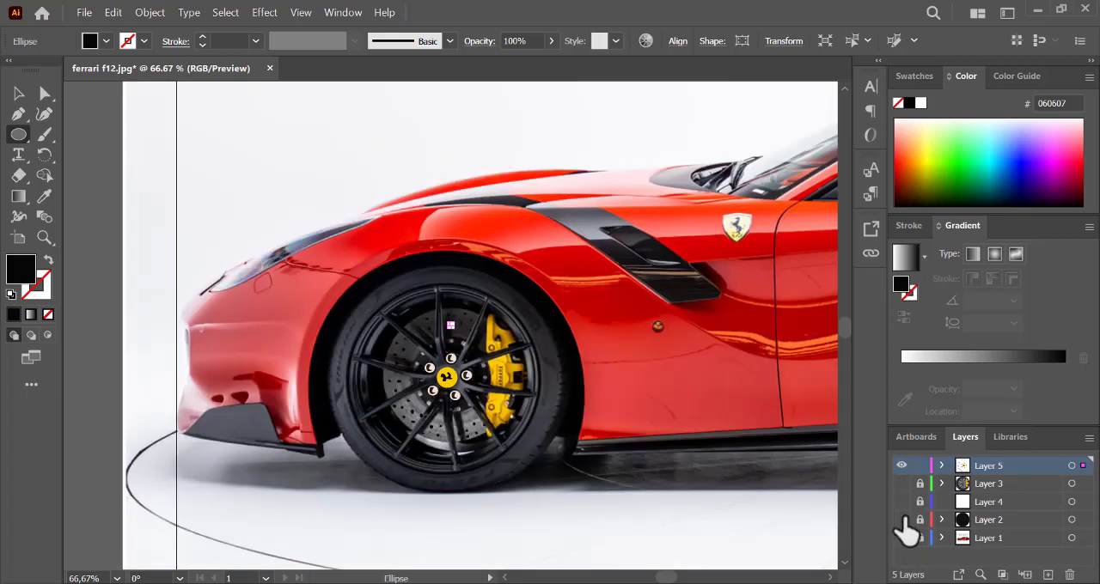
pyautogui.click(960, 500)
pyautogui.click(901, 501)
pyautogui.click(919, 502)
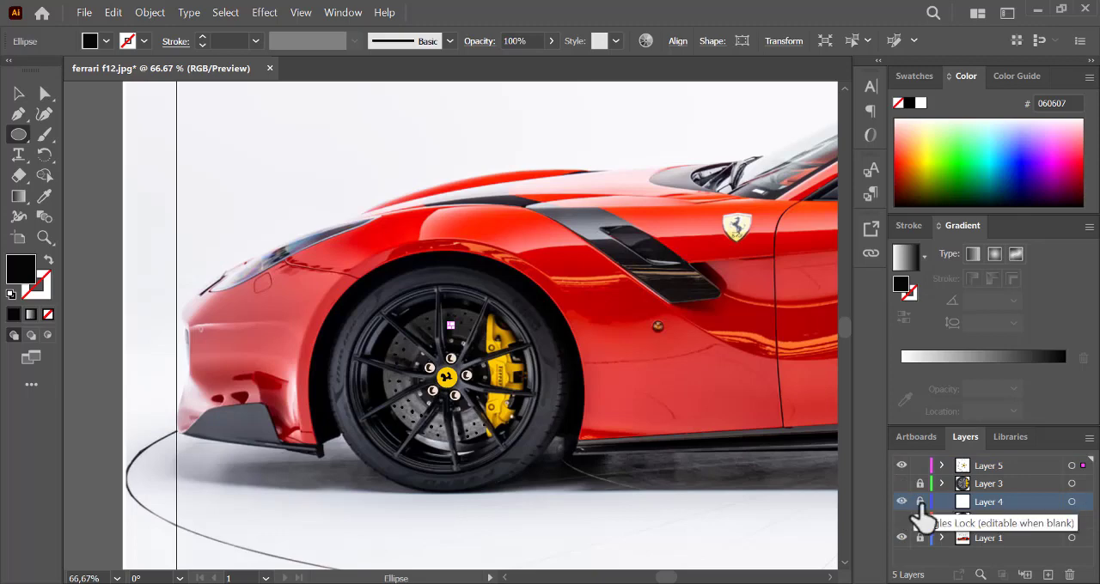
pyautogui.moveTo(415, 346); pyautogui.dragTo(493, 424)
pyautogui.moveTo(454, 385); pyautogui.dragTo(449, 373)
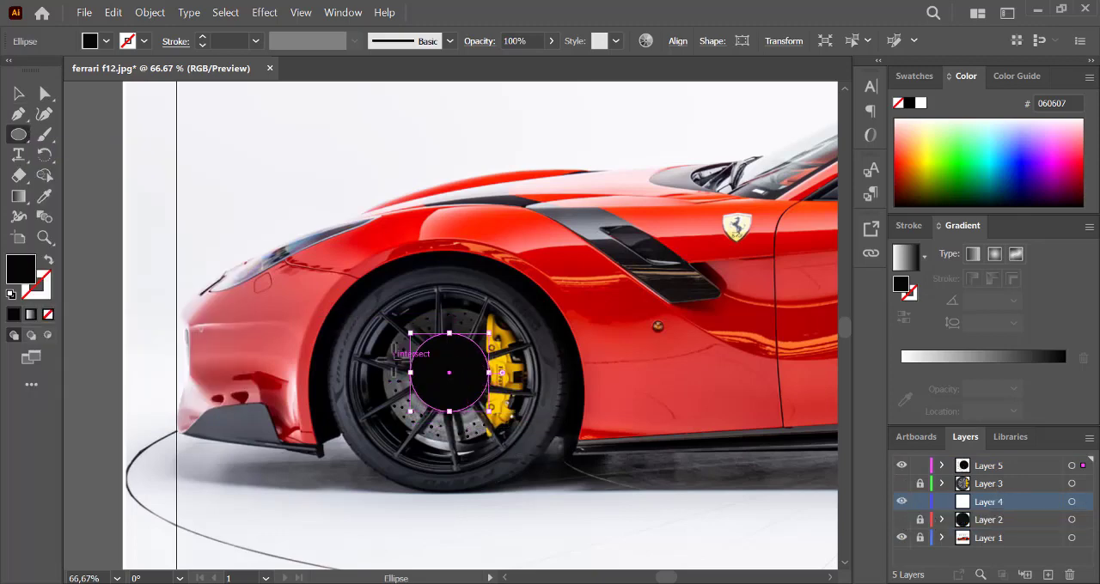
pyautogui.click(48, 260)
pyautogui.click(48, 261)
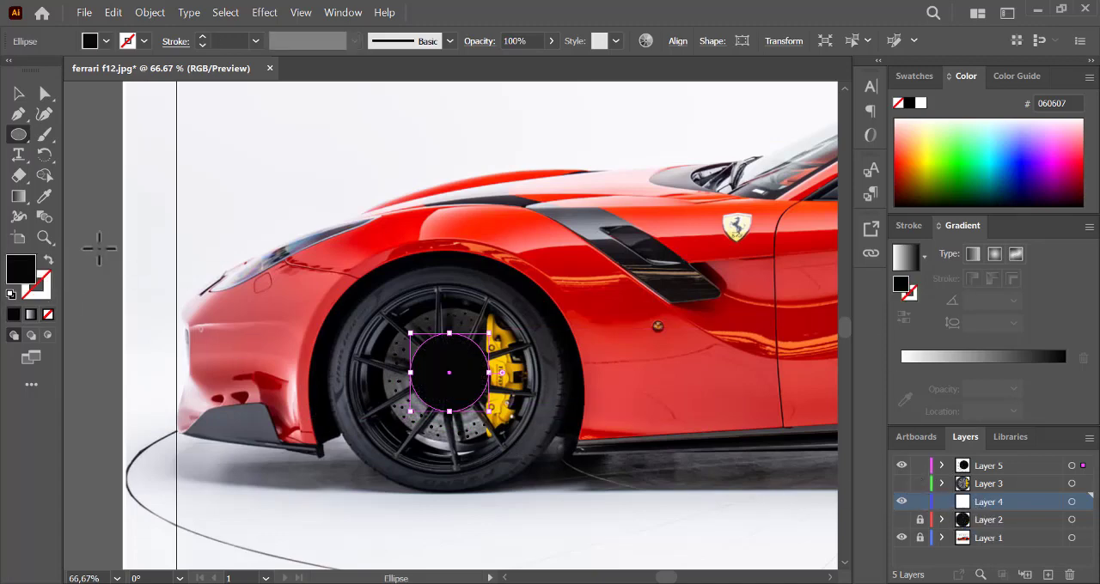
pyautogui.press('v')
pyautogui.click(106, 245)
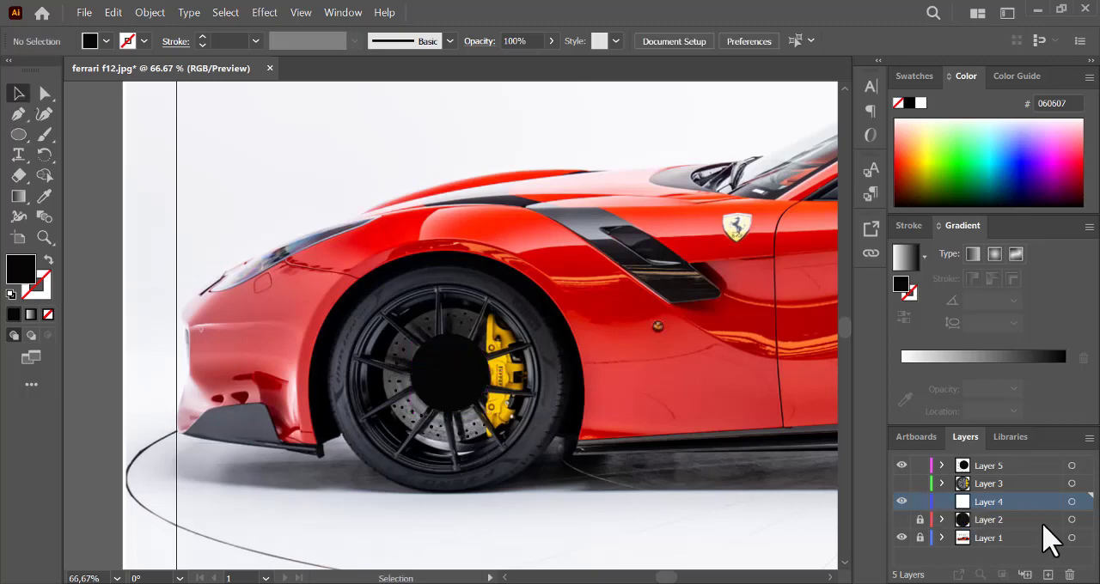
pyautogui.click(940, 466)
pyautogui.click(463, 399)
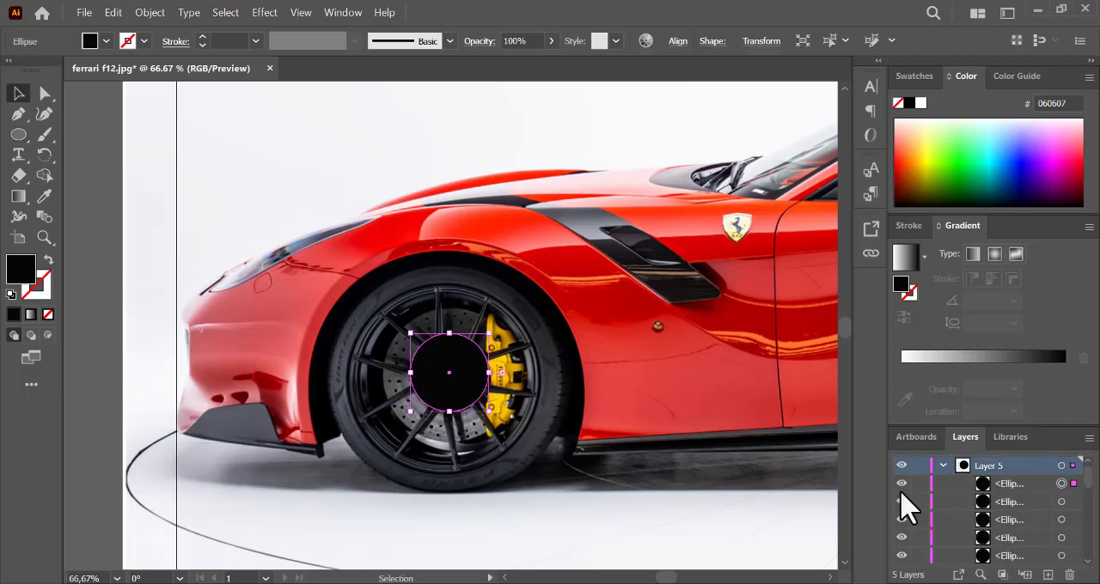
pyautogui.press('Delete')
# - Collapse Layer 5, draw a circle on it around the brake disc's dark hub, and swap the black fill to the stroke
pyautogui.click(942, 466)
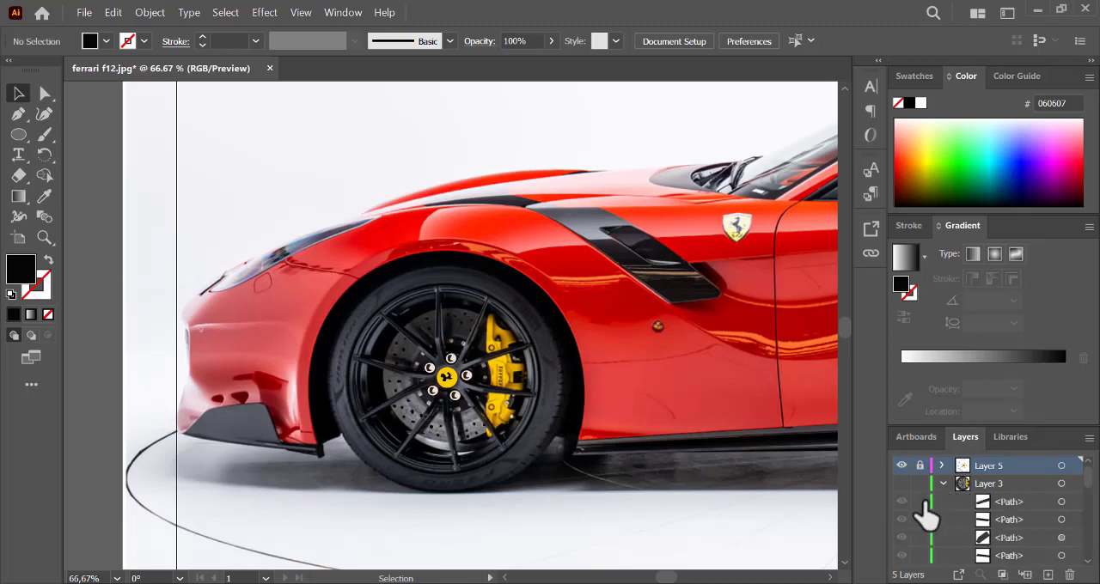
pyautogui.click(943, 484)
pyautogui.moveTo(1086, 471)
pyautogui.mouseDown()
pyautogui.moveTo(1088, 514)
pyautogui.moveTo(1090, 473)
pyautogui.mouseUp()
pyautogui.click(20, 140)
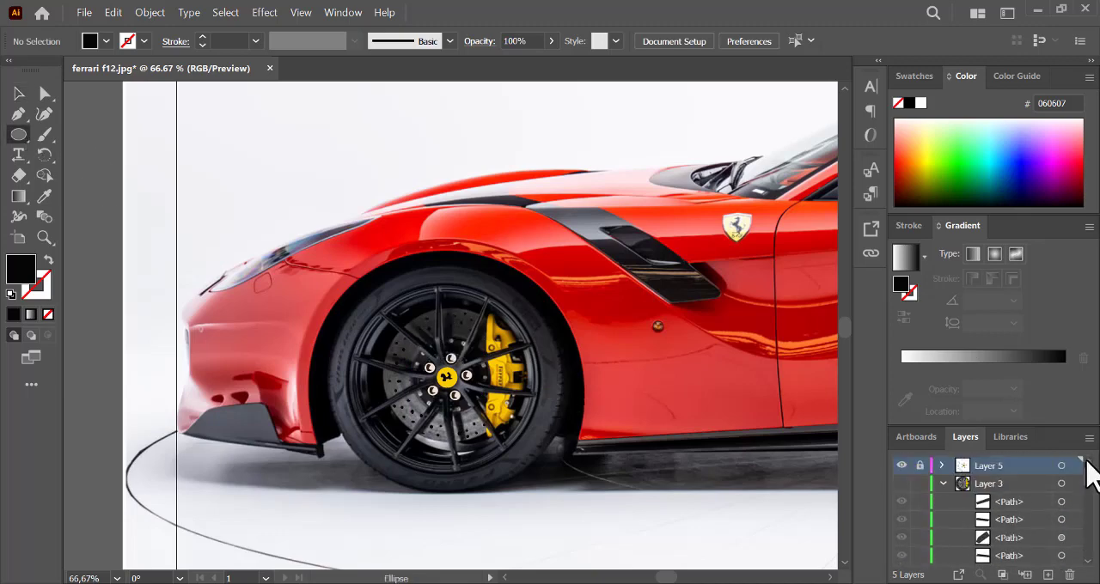
pyautogui.moveTo(415, 342); pyautogui.dragTo(495, 422)
pyautogui.click(48, 259)
pyautogui.hotkey('ctrl', '=')
pyautogui.hotkey('ctrl', '=')
pyautogui.hotkey('ctrl', '=')
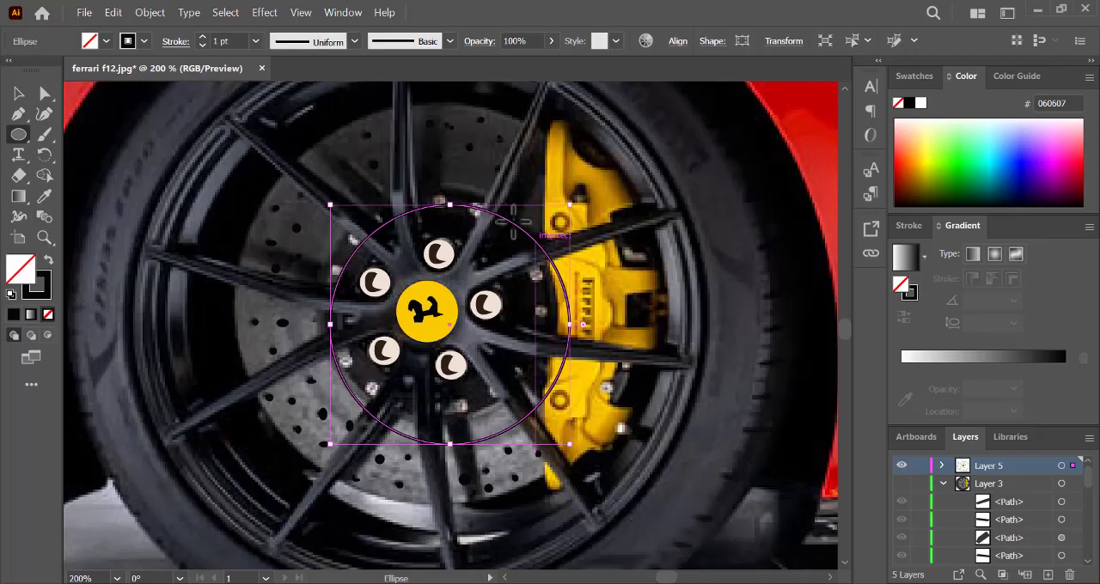
# - Fit the circle to the dark hub's outer edge and swap its black stroke back to the fill
pyautogui.click(18, 92)
pyautogui.moveTo(376, 222); pyautogui.dragTo(366, 208)
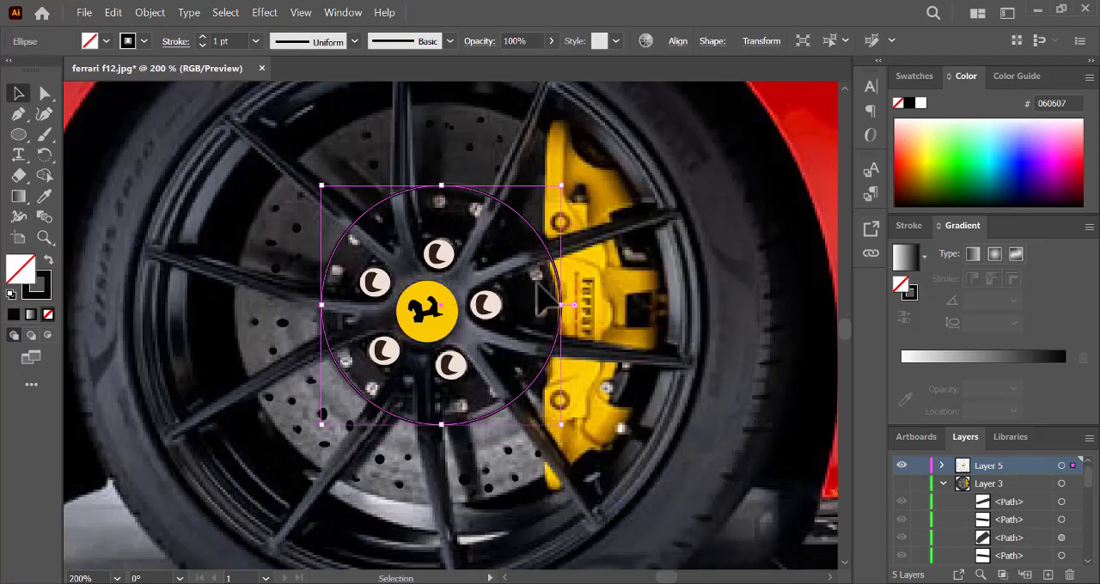
pyautogui.moveTo(567, 305); pyautogui.dragTo(553, 302)
pyautogui.moveTo(437, 424); pyautogui.dragTo(437, 418)
pyautogui.click(49, 258)
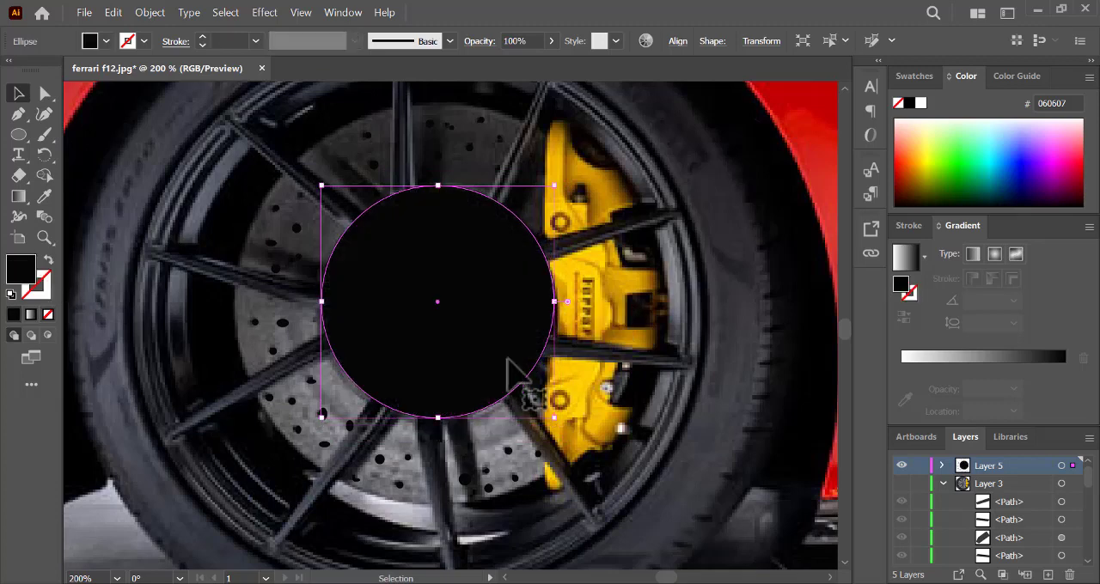
# - Show Layer 3 and delete the large black hub circle from Layer 5
pyautogui.click(901, 484)
pyautogui.click(943, 465)
pyautogui.click(1007, 483)
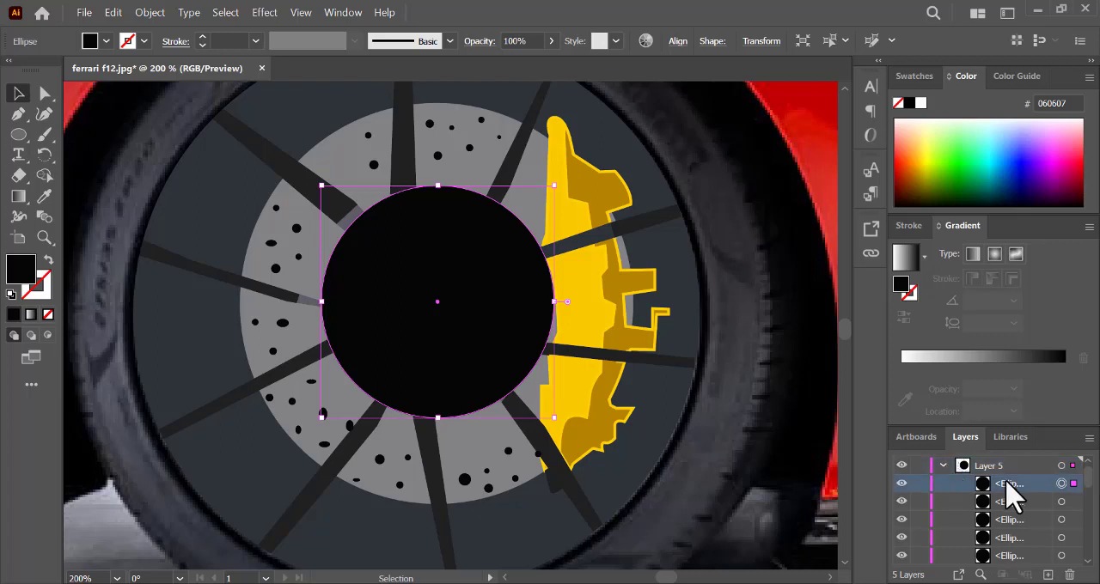
pyautogui.press('Delete')
pyautogui.click(943, 465)
# - Lock Layer 5, draw a black circle on Layer 3 over the wheel's hub, and shift it into line with the centre cap
pyautogui.click(919, 465)
pyautogui.click(958, 483)
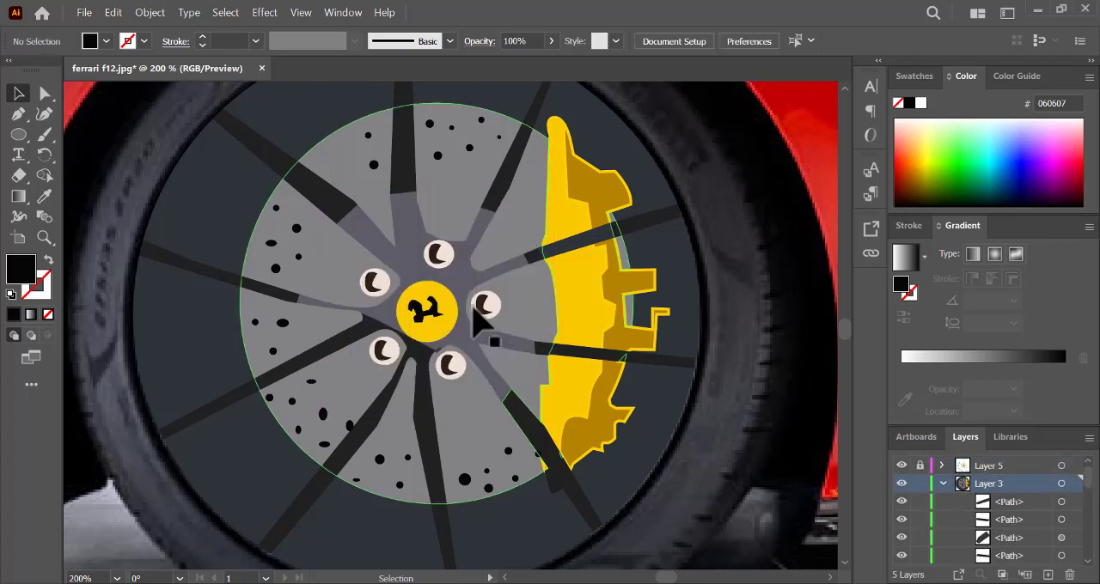
pyautogui.click(15, 137)
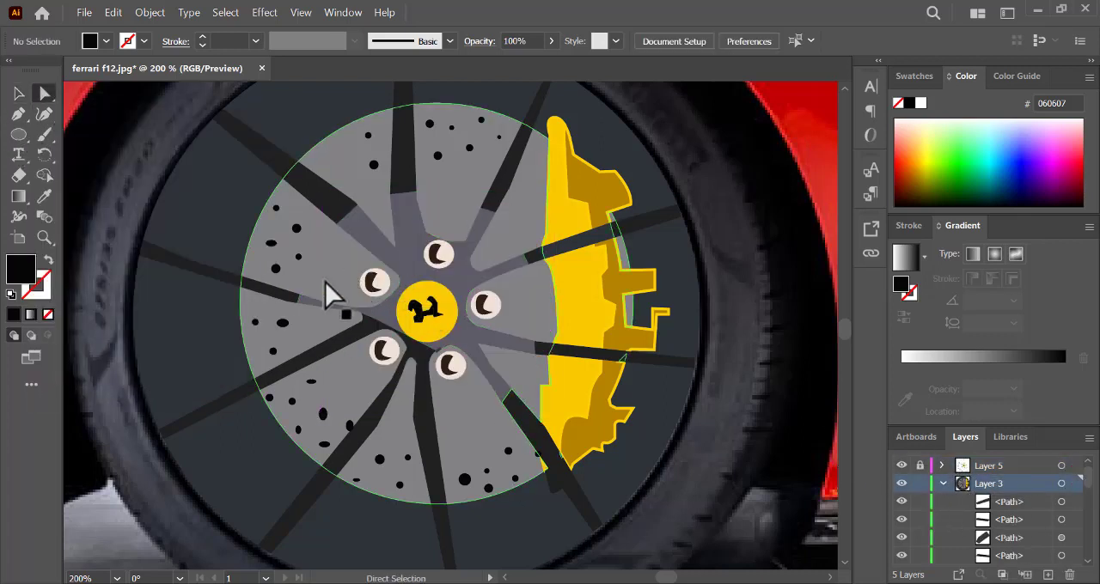
pyautogui.moveTo(346, 205); pyautogui.dragTo(550, 421)
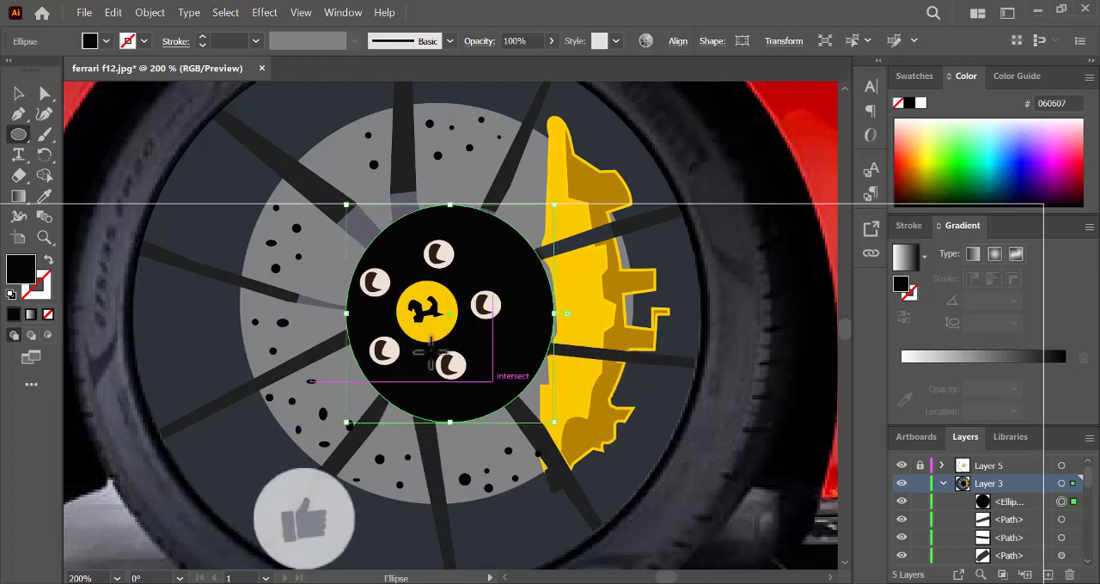
pyautogui.click(19, 93)
pyautogui.moveTo(374, 297)
pyautogui.mouseDown()
pyautogui.moveTo(361, 290)
pyautogui.moveTo(364, 308)
pyautogui.mouseUp()
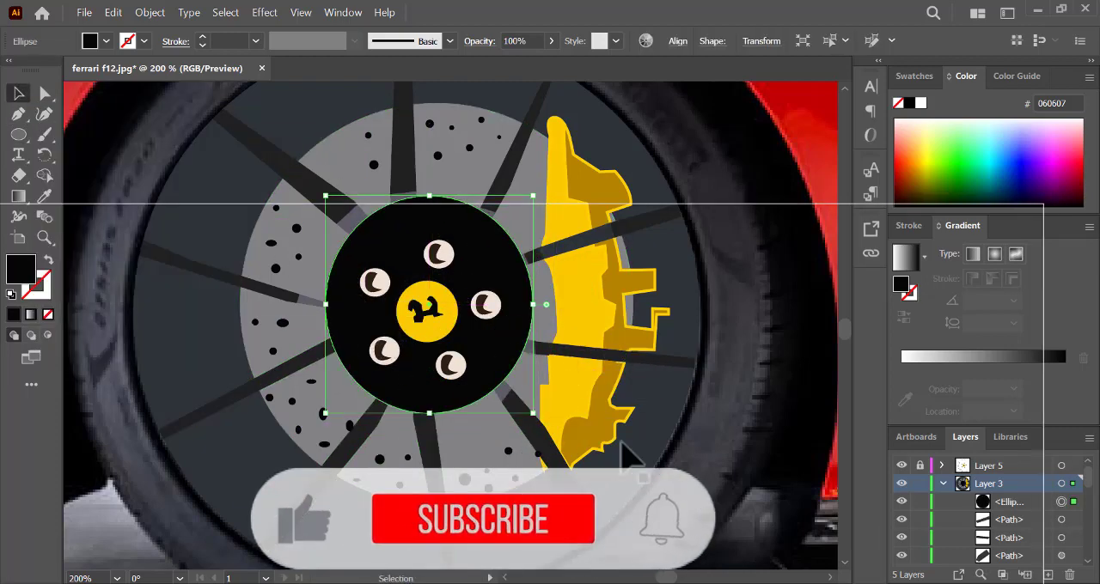
# - Collapse Layer 3, view it as outlines over the photo, fit the black circle to the hub's outer edge, and restore the preview
pyautogui.click(943, 484)
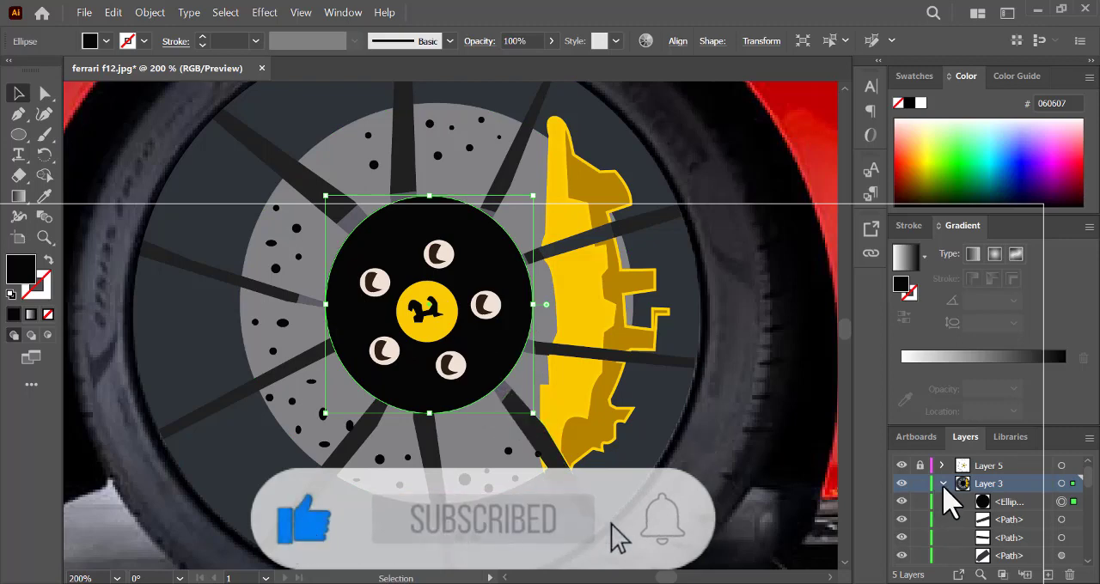
pyautogui.keyDown('ctrl'); pyautogui.click(901, 484); pyautogui.keyUp('ctrl')
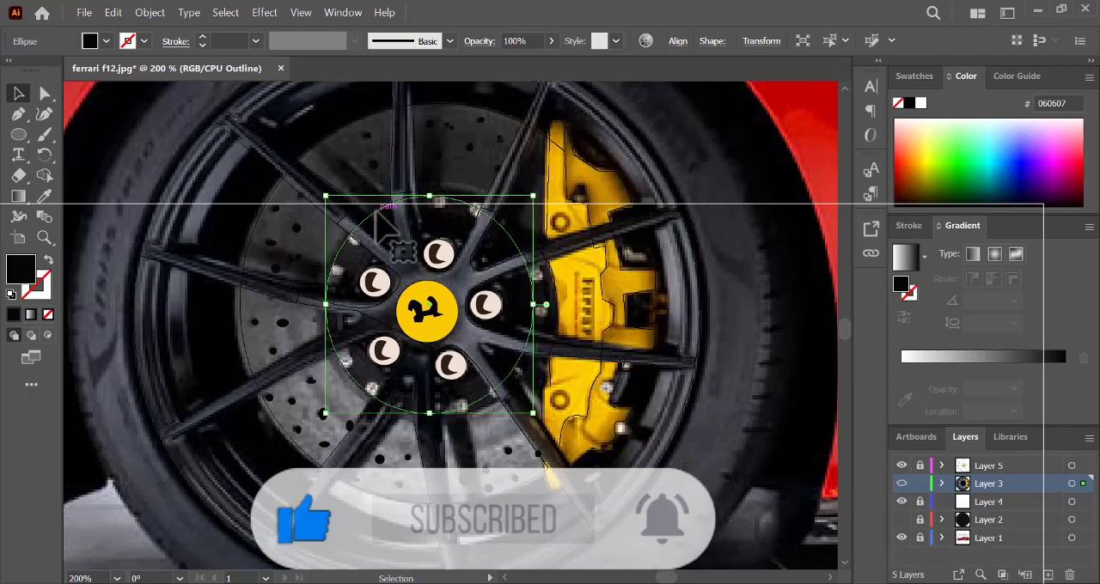
pyautogui.moveTo(429, 196); pyautogui.dragTo(428, 185)
pyautogui.moveTo(538, 303); pyautogui.dragTo(550, 303)
pyautogui.moveTo(330, 303); pyautogui.dragTo(318, 303)
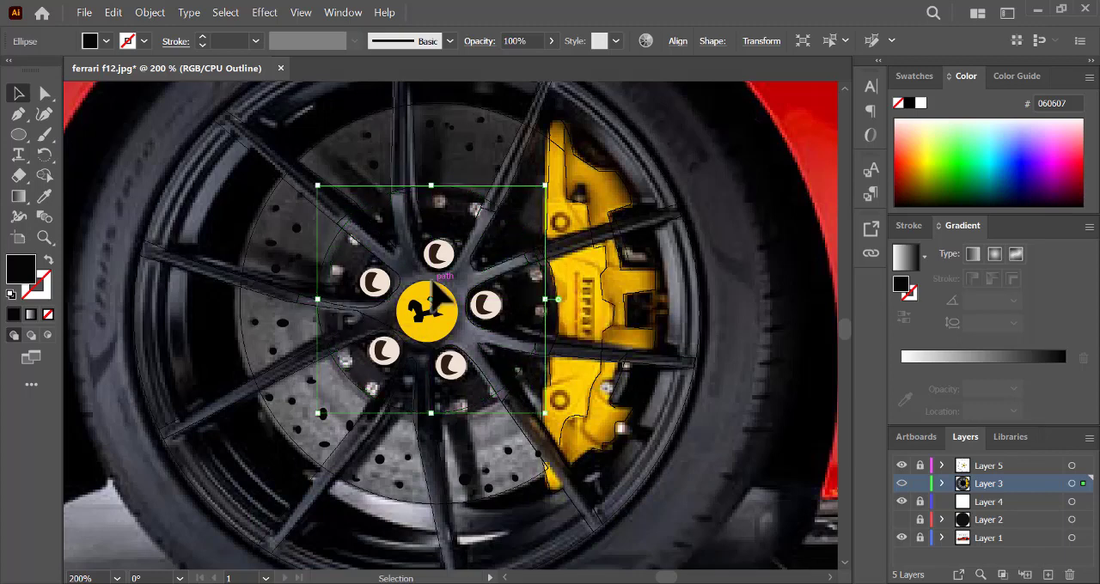
pyautogui.hotkey('ctrl', 'y')
# - Move the black hub circle beneath the spokes in Layer 3, directly above the brake group, and nudge it onto the brake disc's centre
pyautogui.click(941, 484)
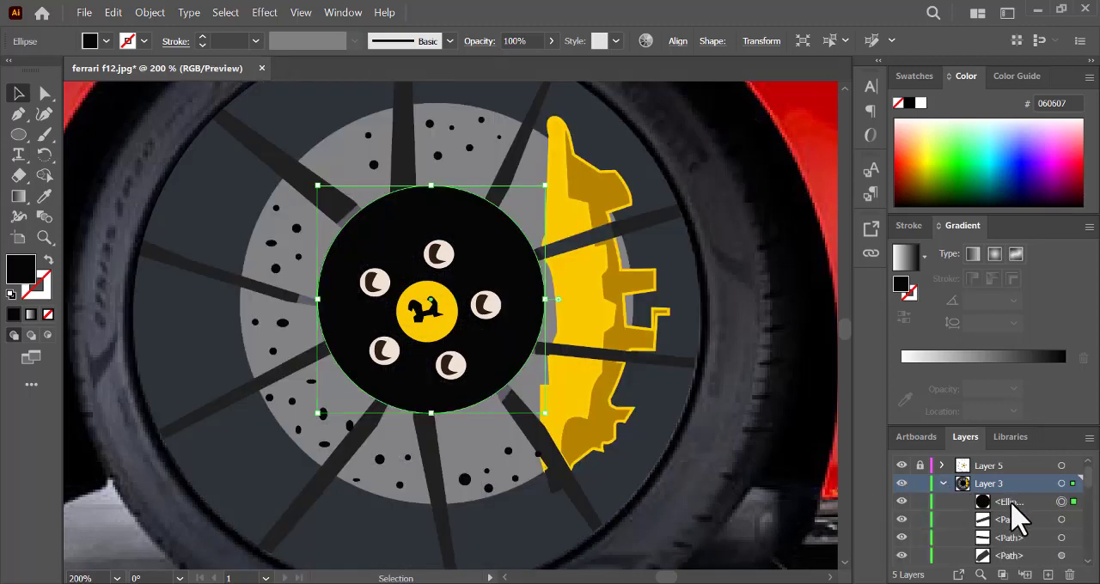
pyautogui.scroll(-3, 1014, 533)
pyautogui.moveTo(1014, 563); pyautogui.dragTo(1028, 484)
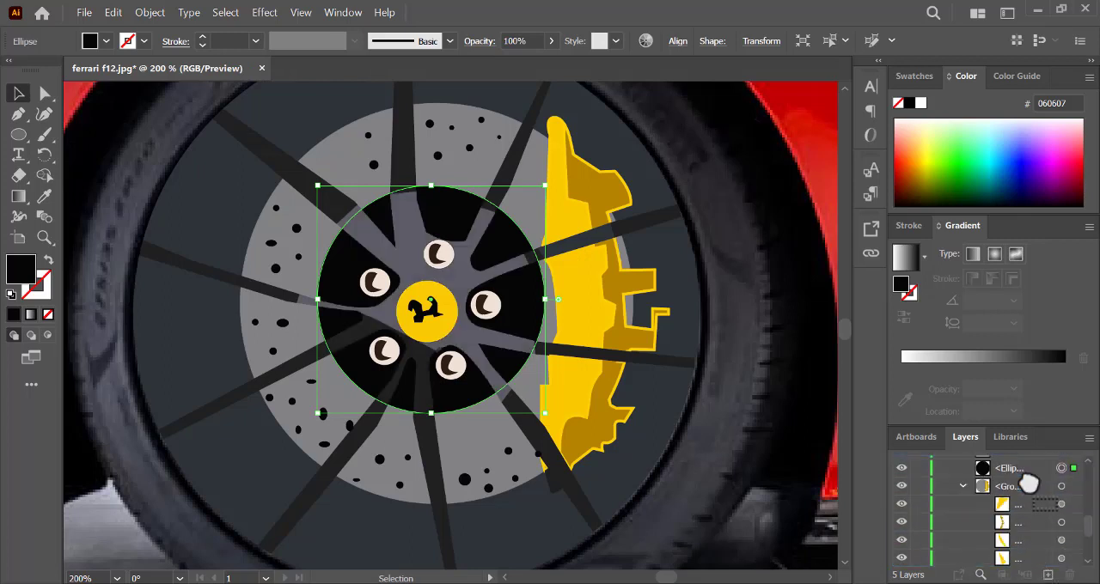
pyautogui.click(962, 486)
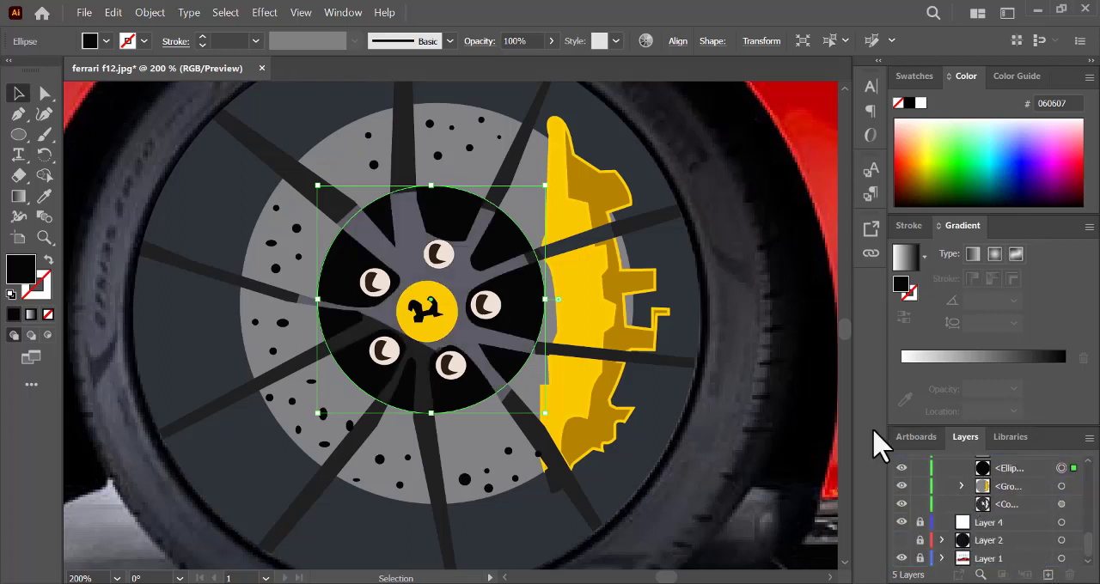
pyautogui.click(825, 202)
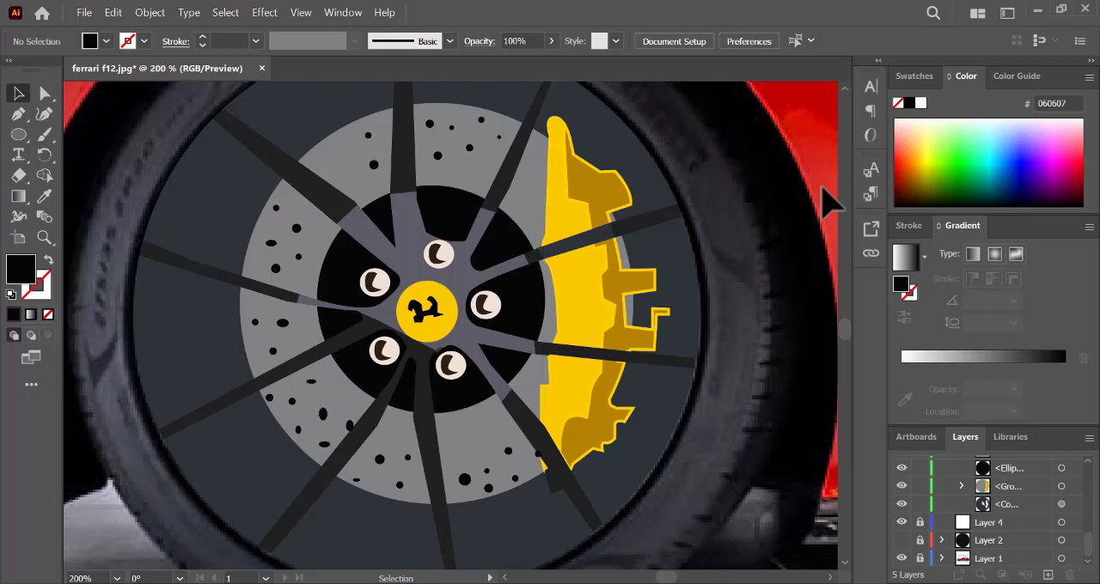
pyautogui.click(469, 238)
pyautogui.click(747, 340)
# - Collapse Layer 3, show Layer 2 and hide the photo layer to examine the whole traced wheel
pyautogui.hotkey('ctrl', '-')
pyautogui.hotkey('ctrl', '-')
pyautogui.hotkey('ctrl', '-')
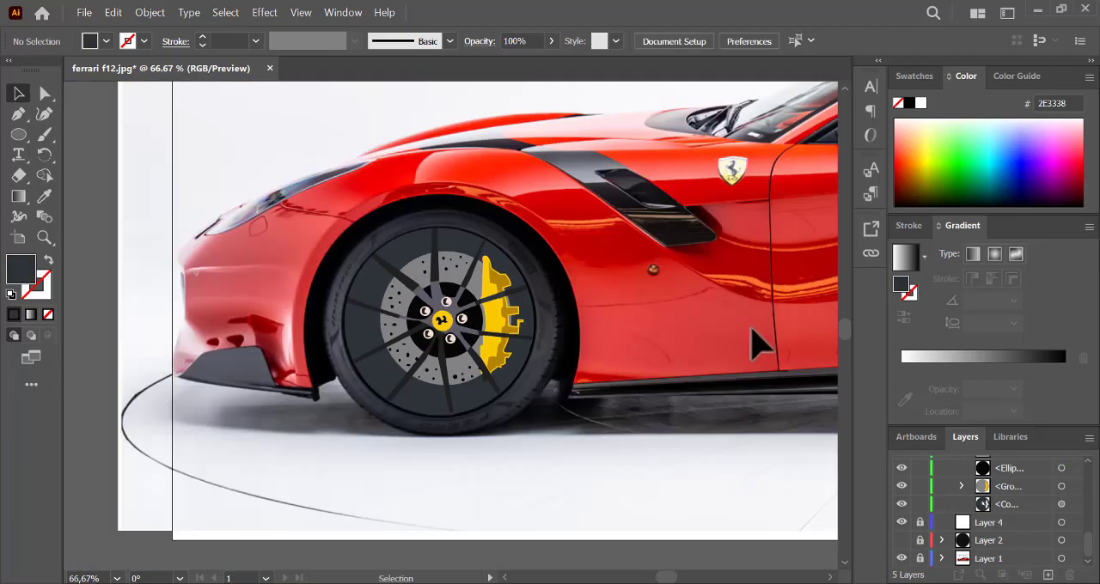
pyautogui.scroll(3, 1088, 550)
pyautogui.click(941, 483)
pyautogui.click(902, 519)
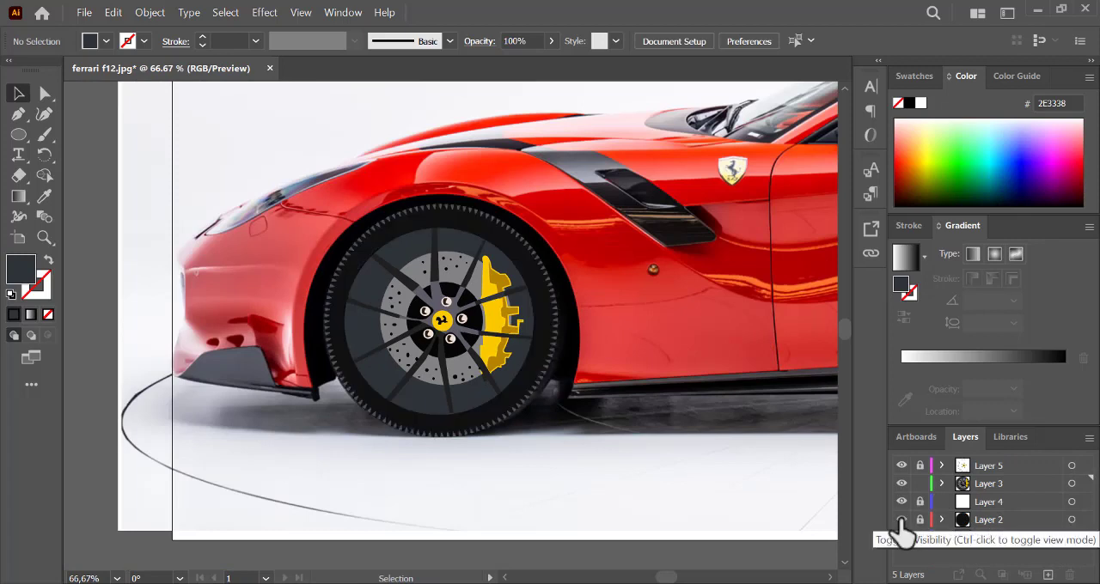
pyautogui.click(902, 538)
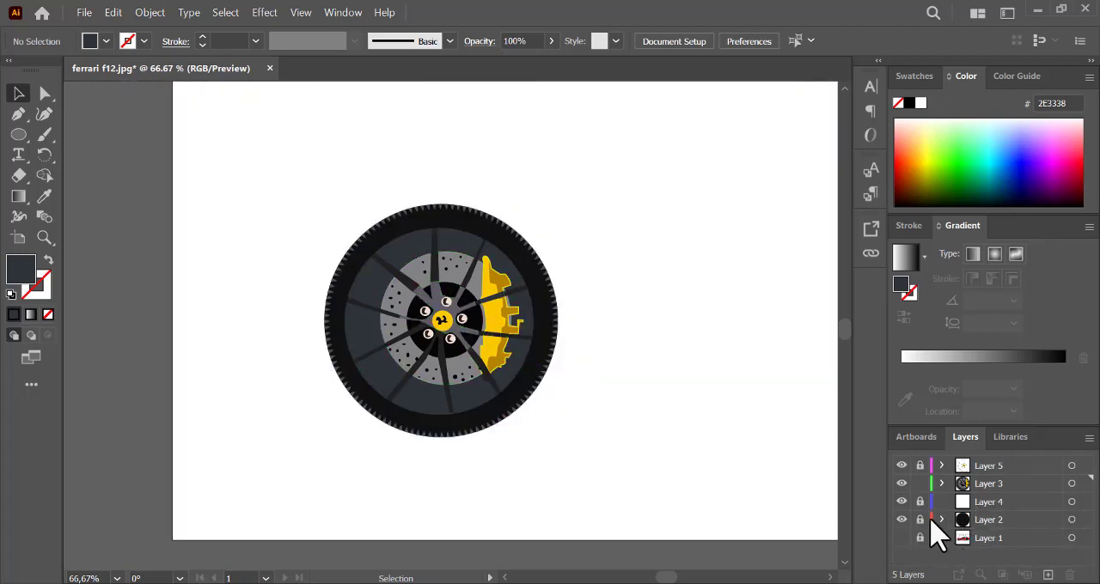
pyautogui.moveTo(665, 576); pyautogui.dragTo(663, 575)
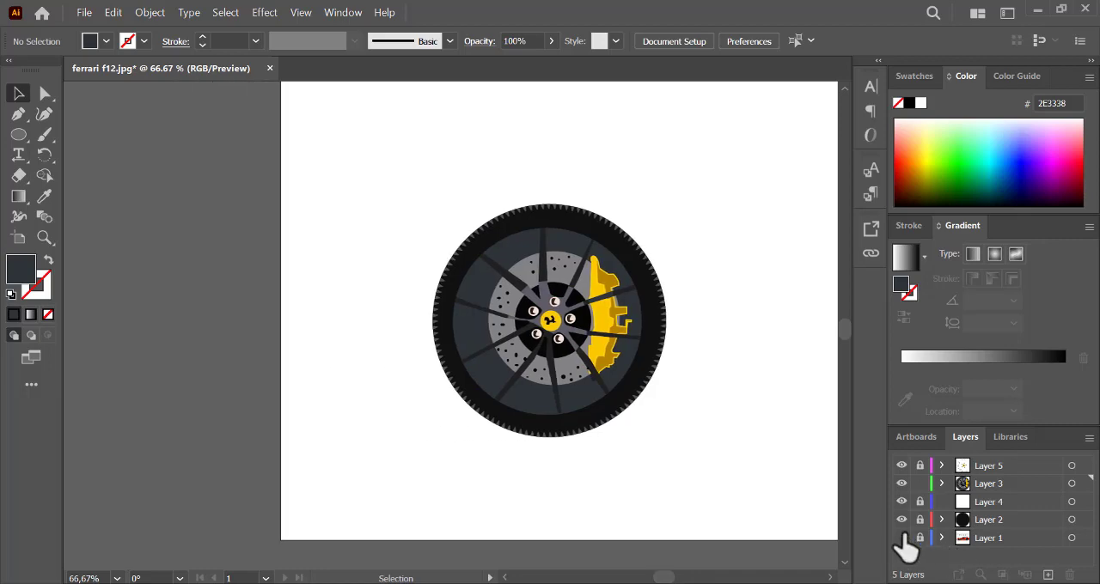
# - Show the photo, hide Layers 2, 3 and 4, and make Layer 5 unlocked and active
pyautogui.click(901, 538)
pyautogui.moveTo(902, 483); pyautogui.dragTo(902, 520)
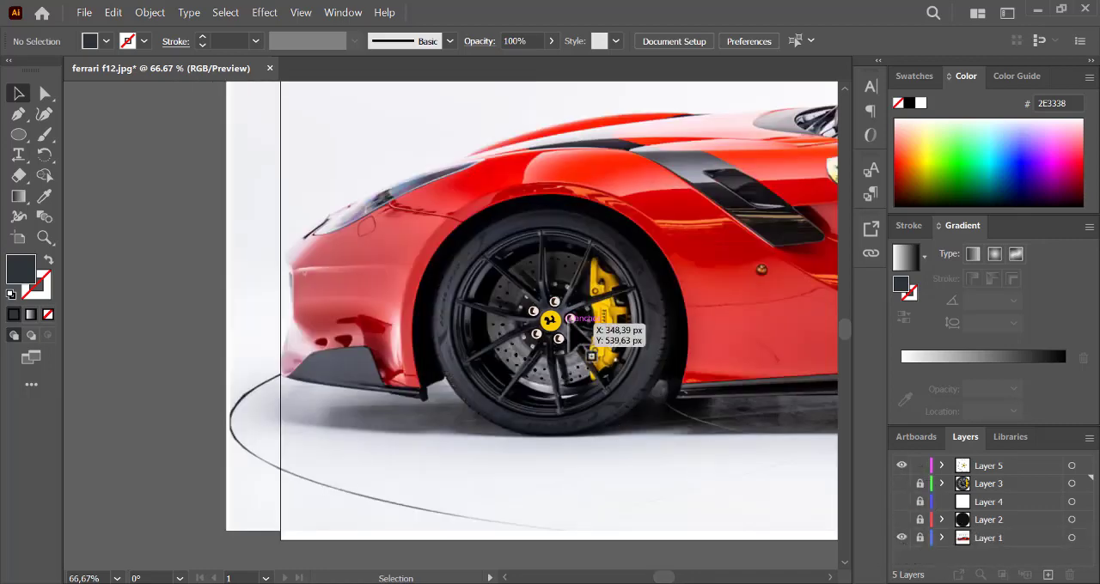
pyautogui.hotkey('ctrl', '=')
pyautogui.hotkey('ctrl', '=')
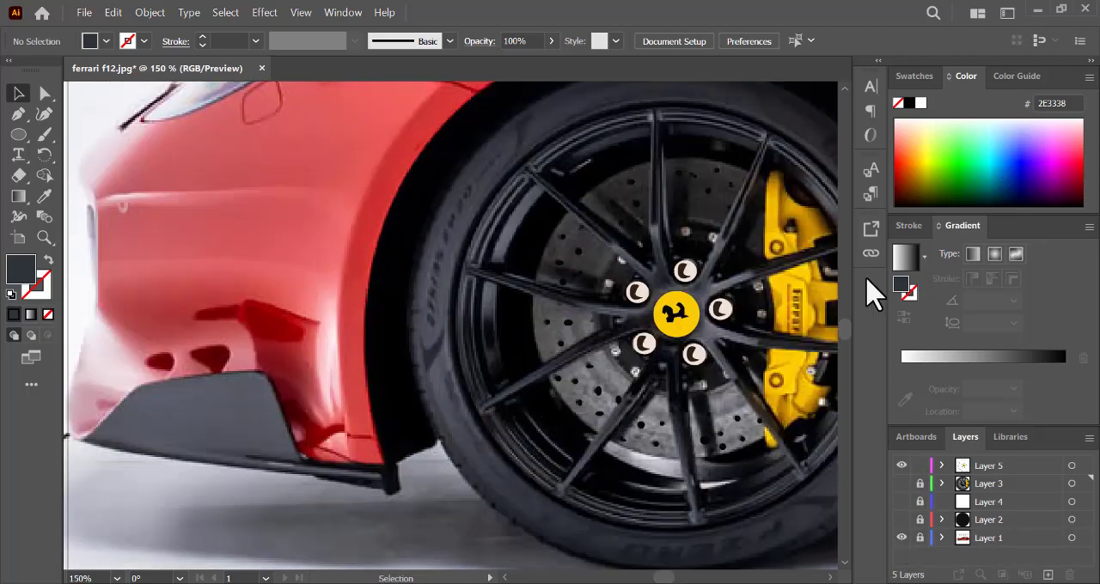
pyautogui.scroll(1, 855, 343)
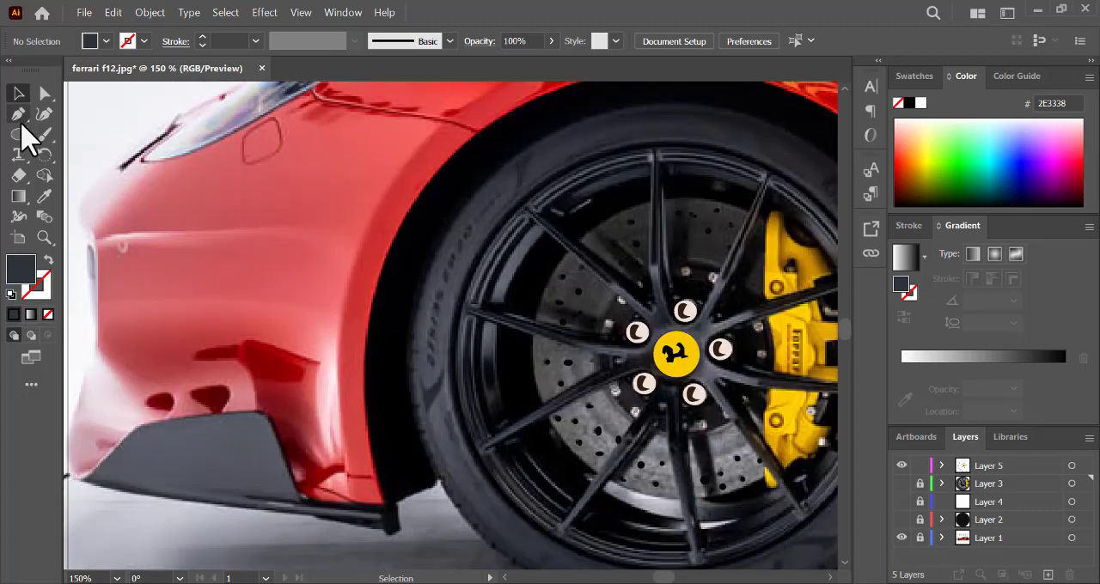
pyautogui.click(19, 135)
pyautogui.click(1050, 468)
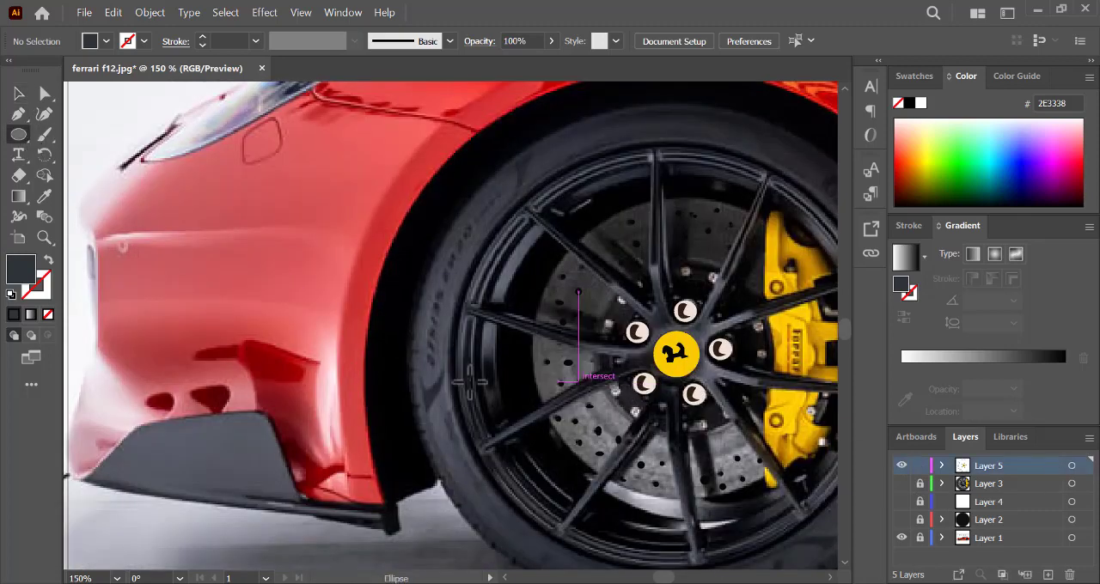
# - Trace the small hub bolt beside the lower-left wheel nut as a closed Pen tool shape on Layer 5
pyautogui.press('p')
pyautogui.click(596, 389)
pyautogui.hotkey('ctrl', '=')
pyautogui.hotkey('ctrl', '=')
pyautogui.hotkey('ctrl', '=')
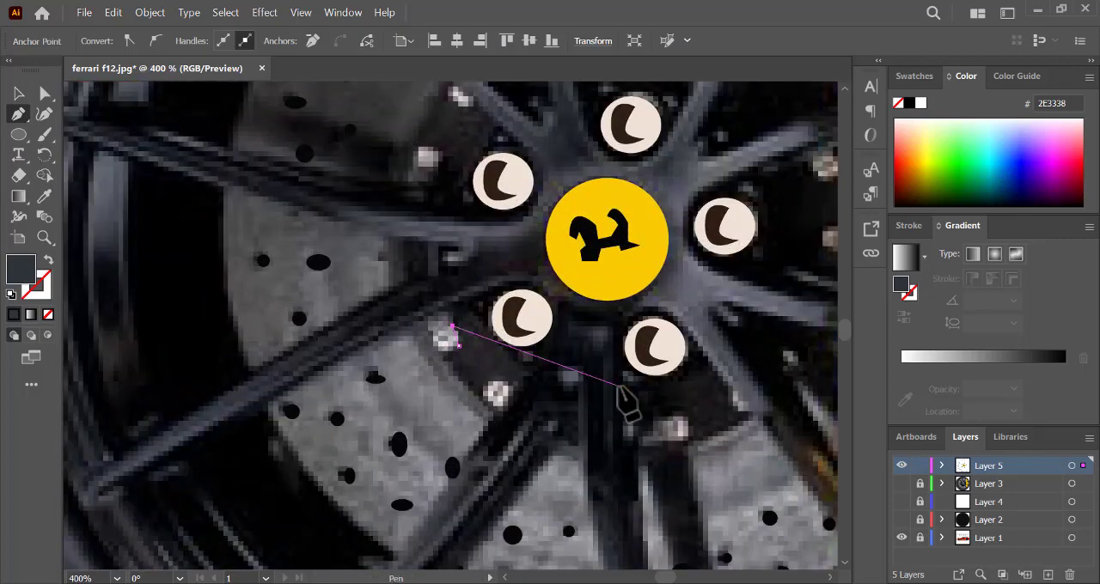
pyautogui.click(432, 311)
pyautogui.click(431, 321)
pyautogui.click(432, 330)
pyautogui.moveTo(436, 351); pyautogui.dragTo(449, 351)
# - Fill the bolt shape with light grey C4C2C1 sampled from the neighbouring bolt and resize it to about 5.85 by 6.34 px
pyautogui.click(44, 196)
pyautogui.click(505, 396)
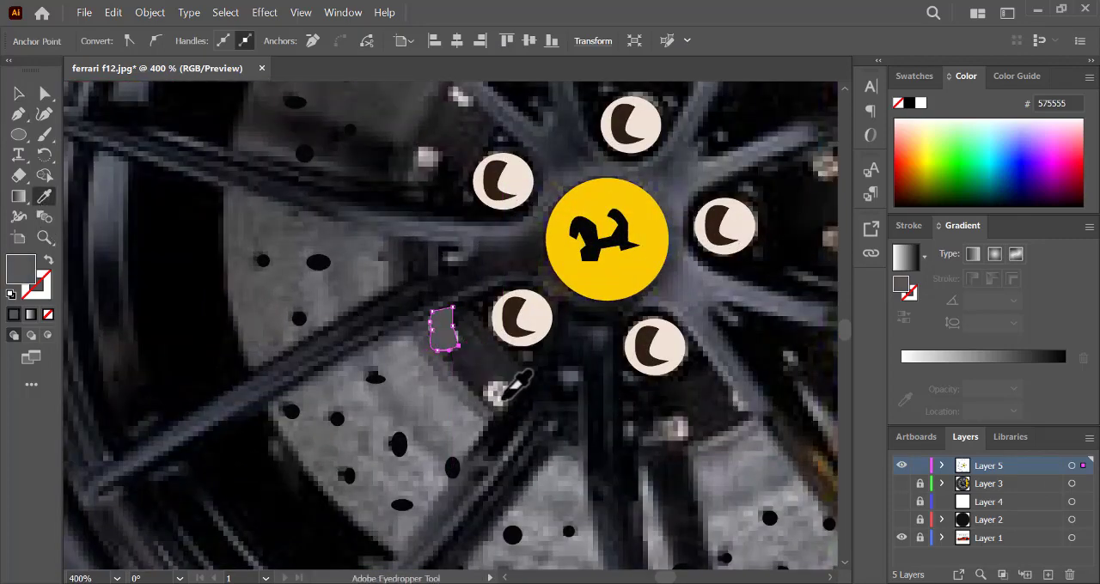
pyautogui.click(501, 397)
pyautogui.press('v')
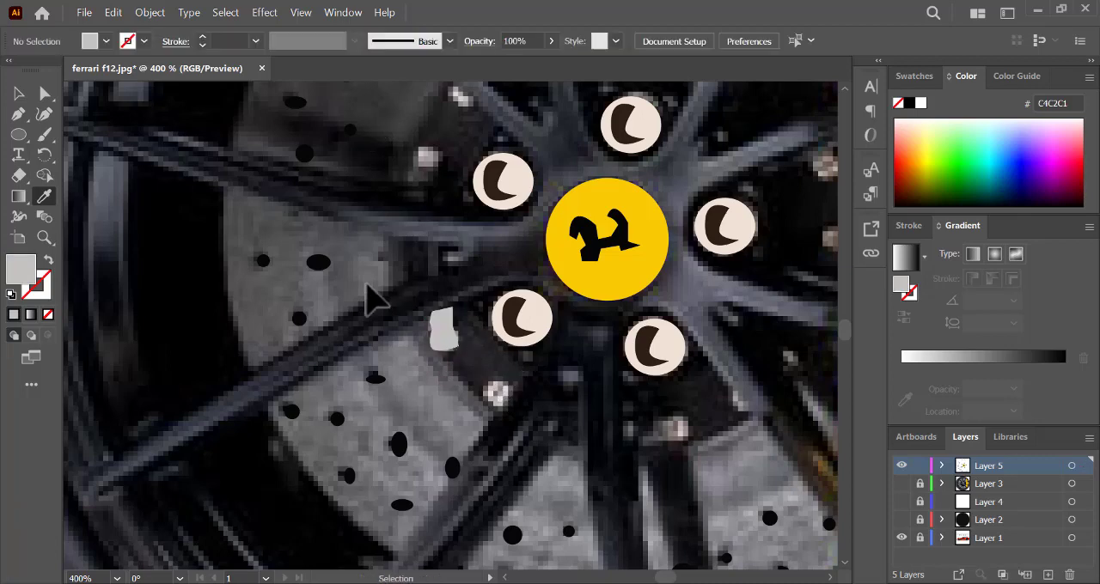
pyautogui.click(445, 339)
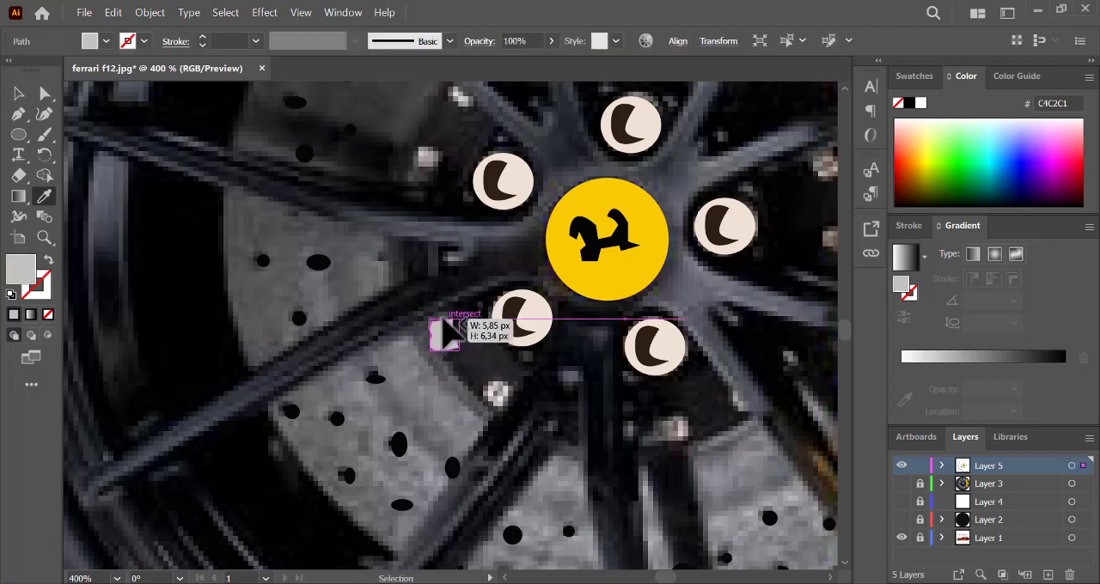
pyautogui.press('i')
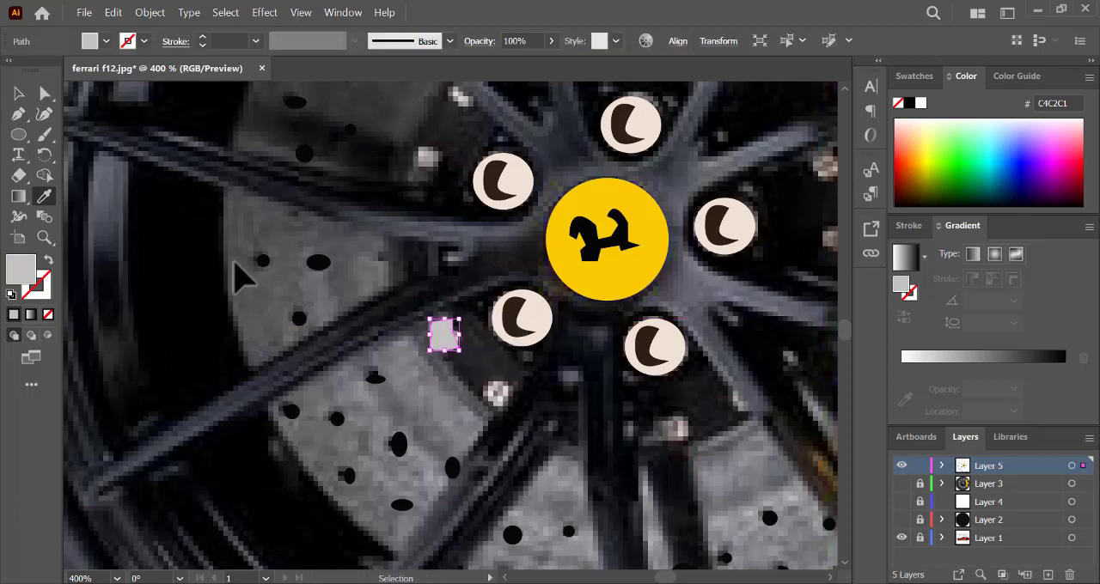
pyautogui.keyDown('ctrl'); pyautogui.click(233, 262); pyautogui.keyUp('ctrl')
pyautogui.click(18, 94)
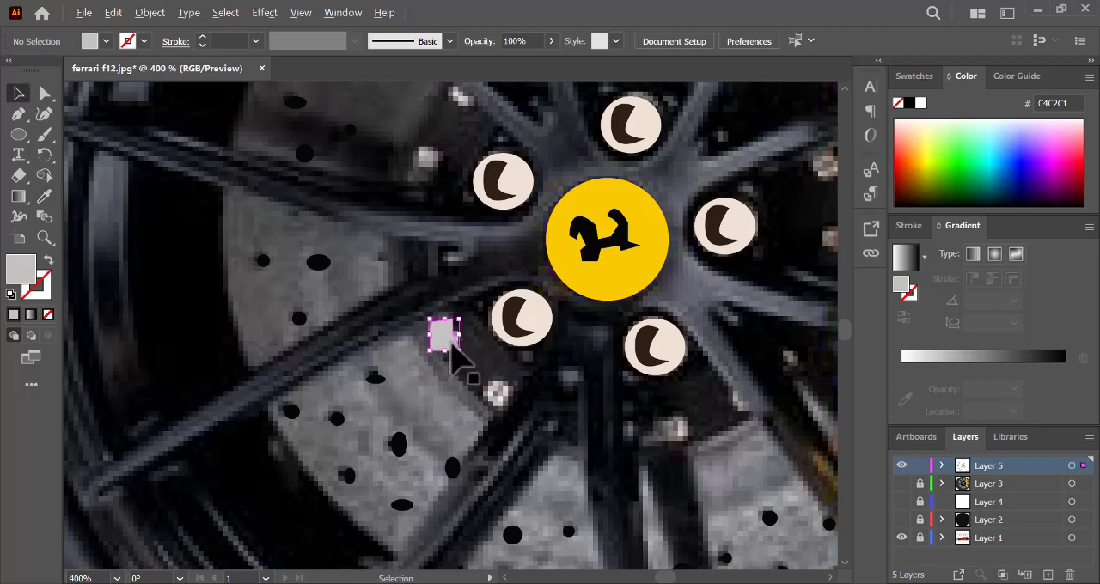
# - Copy the grey bolt shape onto the remaining bolts along the hub's lower and right edges
pyautogui.moveTo(451, 338); pyautogui.dragTo(504, 393)
pyautogui.moveTo(504, 393); pyautogui.dragTo(704, 430)
pyautogui.hotkey('ctrl', '-')
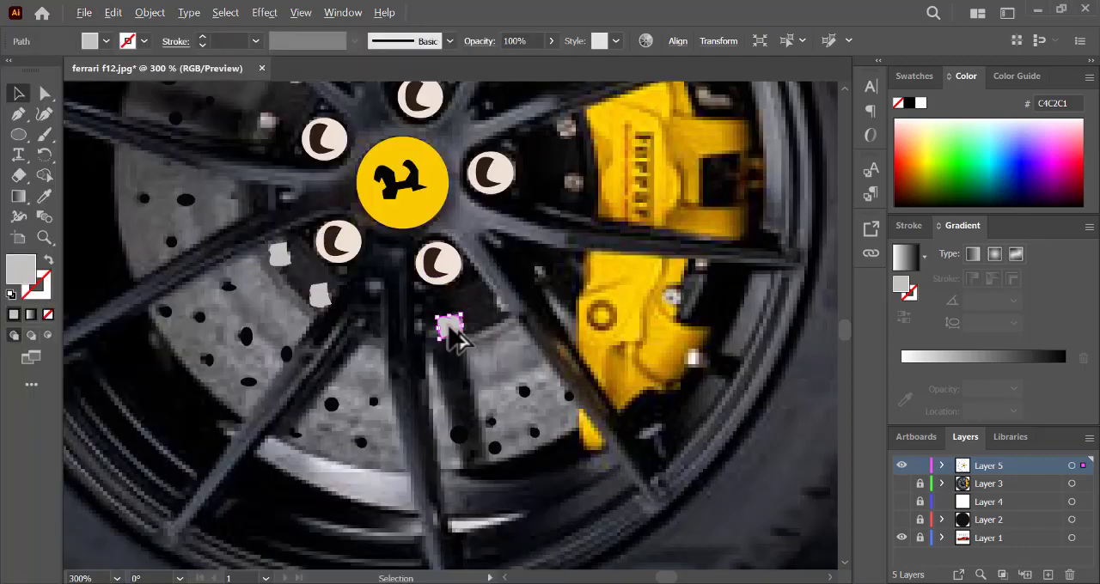
pyautogui.moveTo(451, 332); pyautogui.dragTo(571, 133)
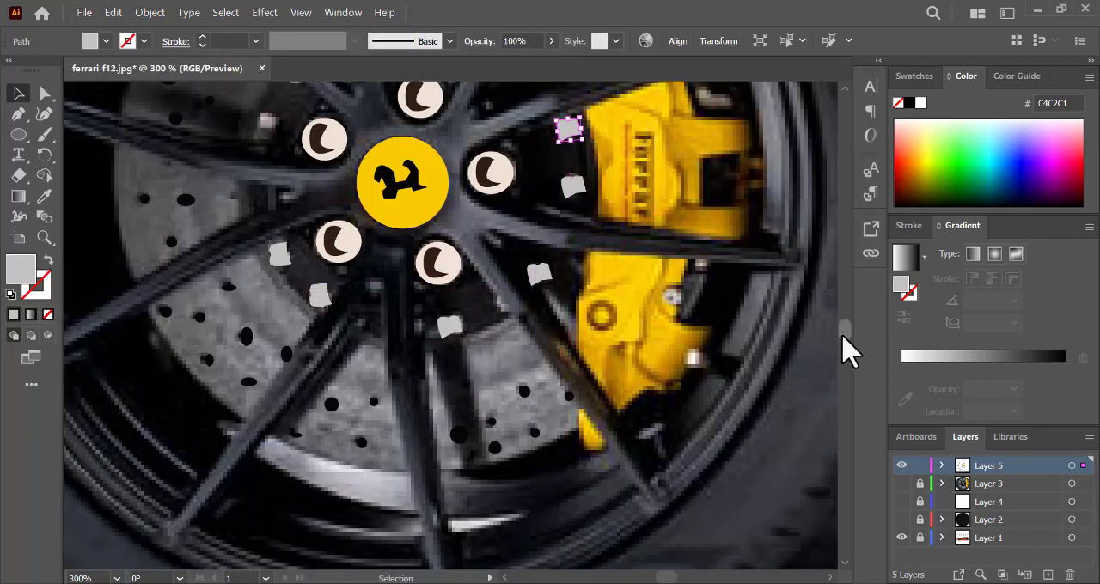
# - Copy the grey bolt shape onto the four bolts along the hub's upper and upper-left edge
pyautogui.scroll(-3, 845, 350)
pyautogui.scroll(6, 844, 352)
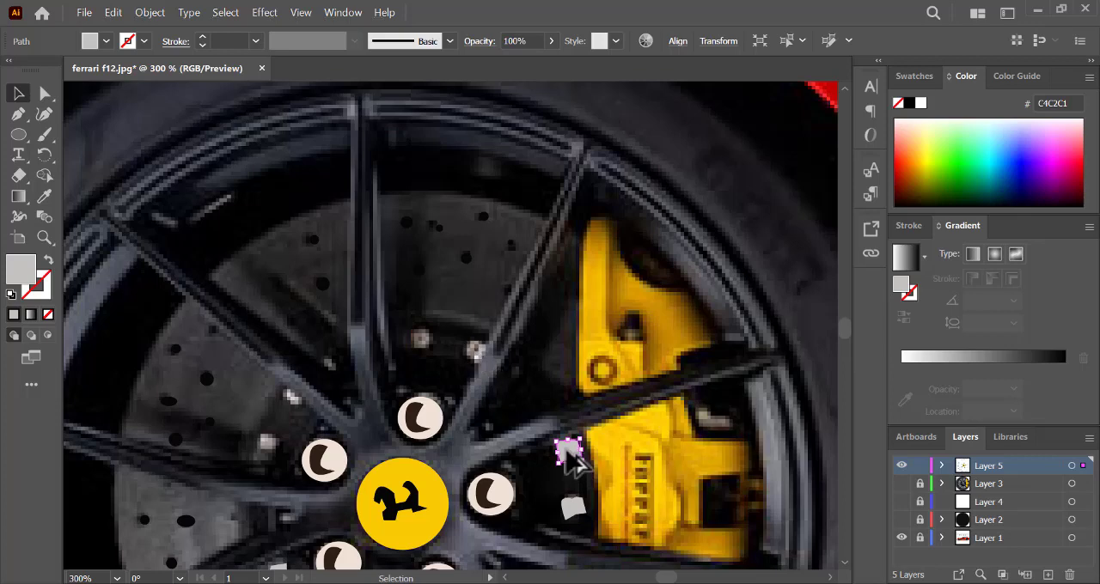
pyautogui.moveTo(569, 454); pyautogui.dragTo(480, 353)
pyautogui.moveTo(421, 348); pyautogui.dragTo(293, 394)
pyautogui.moveTo(293, 394); pyautogui.dragTo(265, 452)
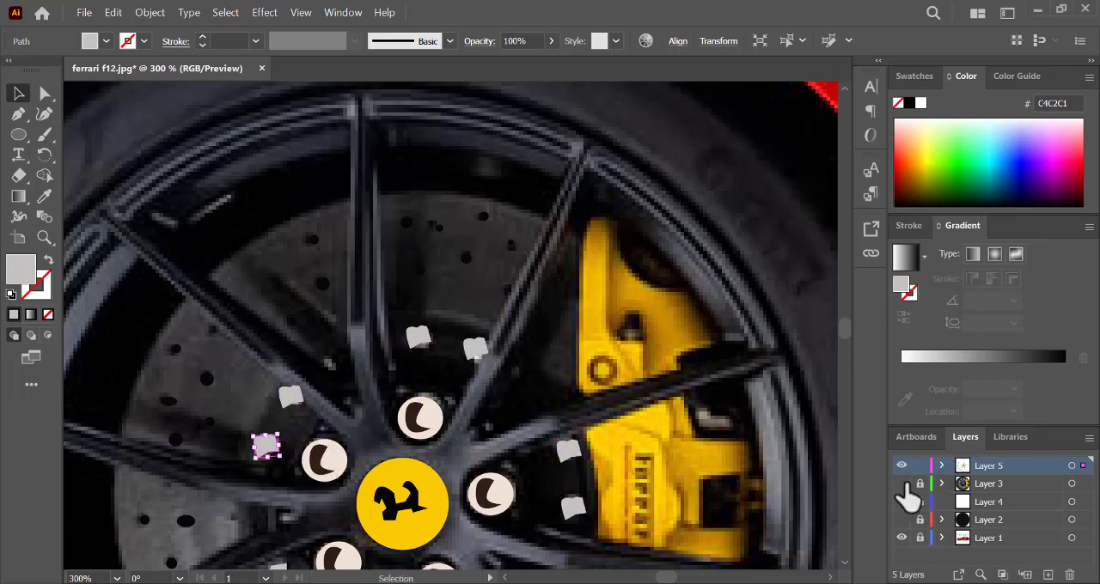
# - Show Layers 2, 3 and 4 and hide the photo to examine the traced wheel with its hub bolts
pyautogui.moveTo(904, 485); pyautogui.dragTo(902, 520)
pyautogui.click(901, 537)
pyautogui.hotkey('ctrl', '-')
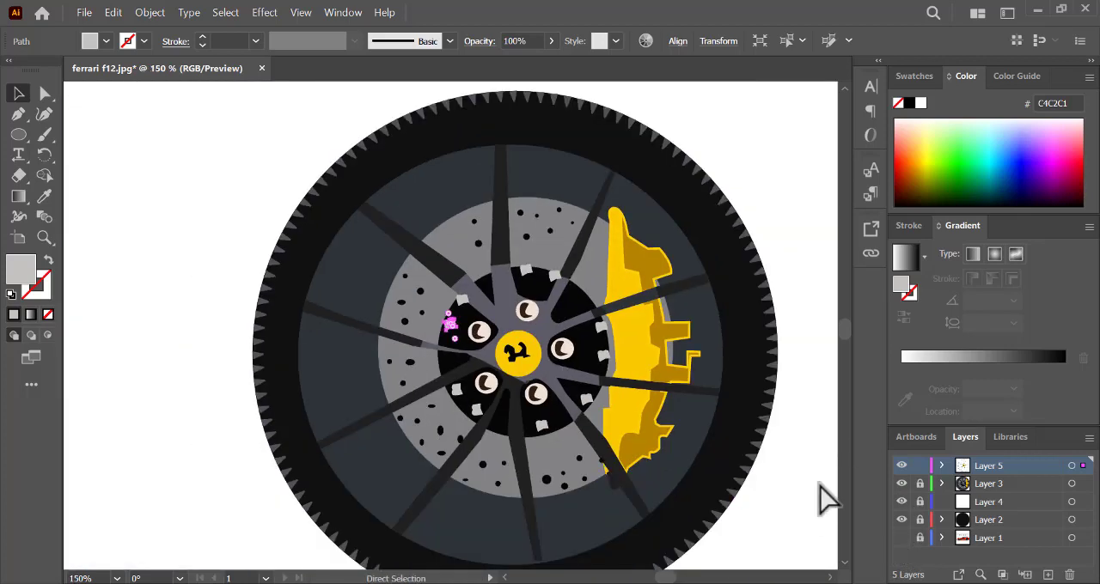
pyautogui.click(819, 487)
pyautogui.hotkey('ctrl', '-')
pyautogui.hotkey('ctrl', '-')
pyautogui.hotkey('ctrl', '-')
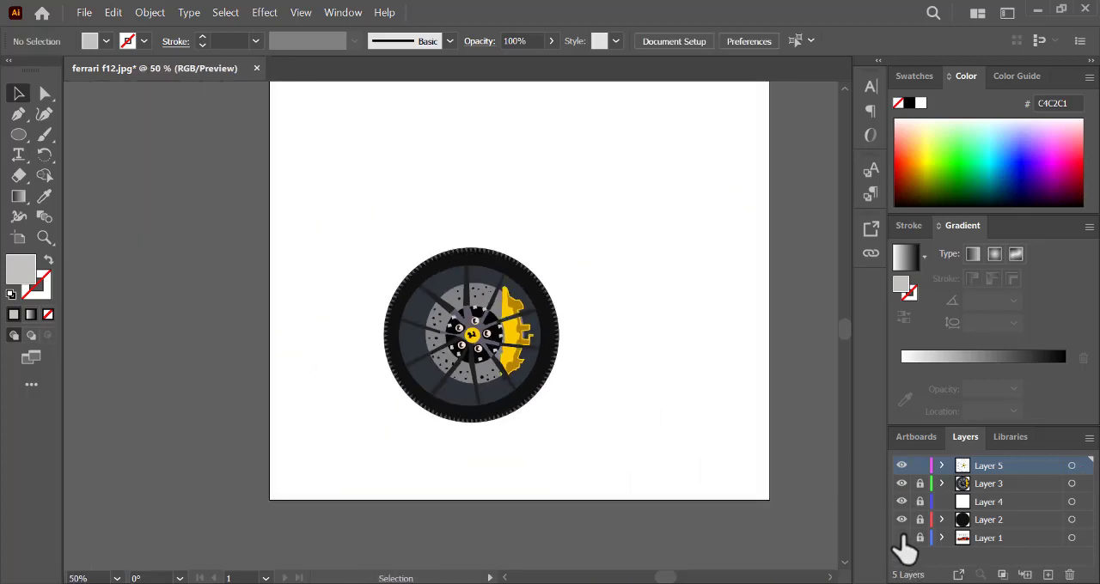
# - Show the photo, hide Layers 2, 3 and 4, and make Layer 4 active and unlocked
pyautogui.click(902, 538)
pyautogui.moveTo(906, 518); pyautogui.dragTo(900, 486)
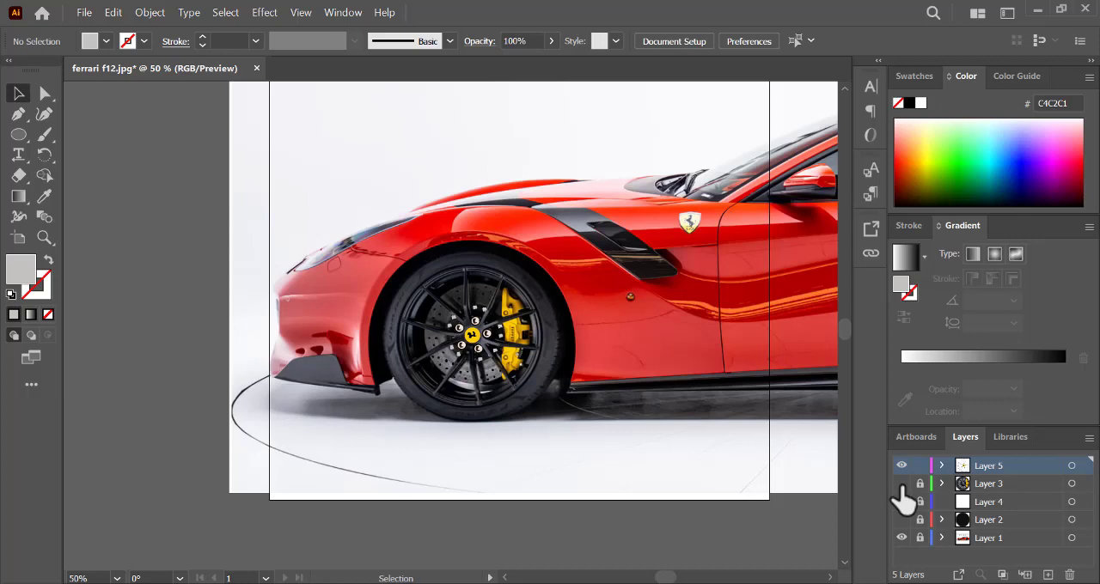
pyautogui.click(964, 502)
pyautogui.click(918, 502)
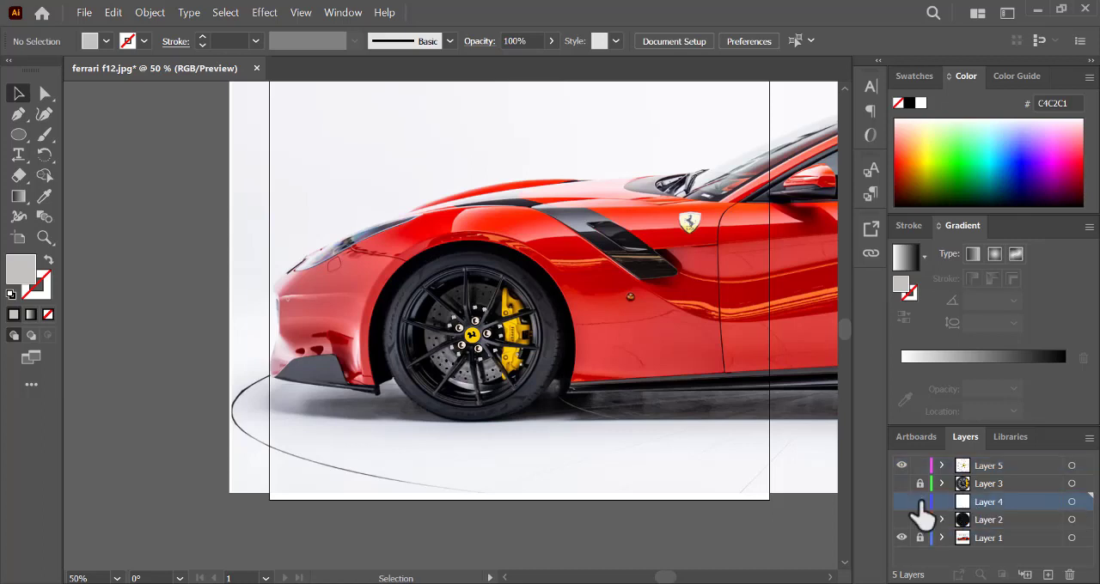
# - Unlock and show Layer 3, lock Layer 5, and expand Layer 3's contents
pyautogui.click(920, 484)
pyautogui.click(901, 484)
pyautogui.click(920, 466)
pyautogui.click(942, 484)
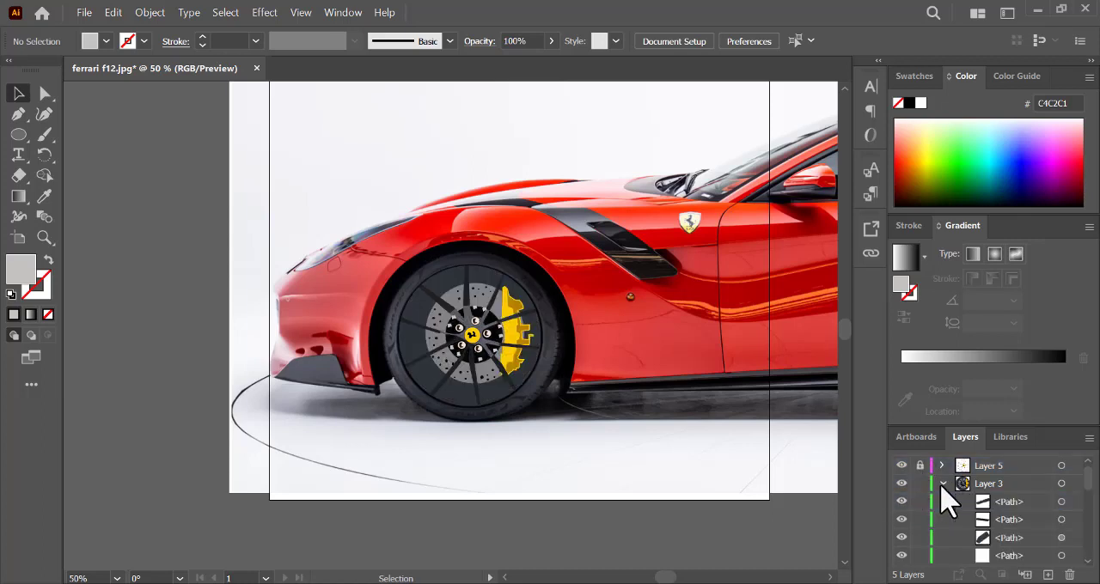
# - Collapse Layer 3's contents and switch the layer to outline view so the photographed wheel can be traced
pyautogui.click(942, 484)
pyautogui.keyDown('ctrl'); pyautogui.click(902, 484); pyautogui.keyUp('ctrl')
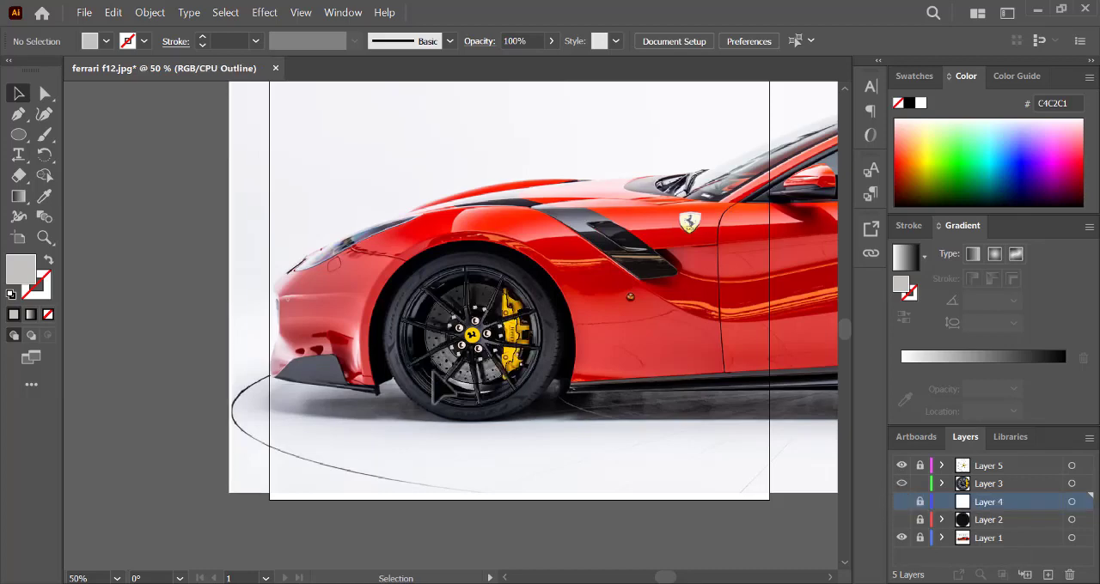
pyautogui.hotkey('ctrl', '+')
pyautogui.hotkey('ctrl', '+')
pyautogui.hotkey('ctrl', '+')
# - Trace the pale reflection along the rim's lower inner edge with the Pen tool and fill it with sampled light grey B2B2B9
pyautogui.click(19, 115)
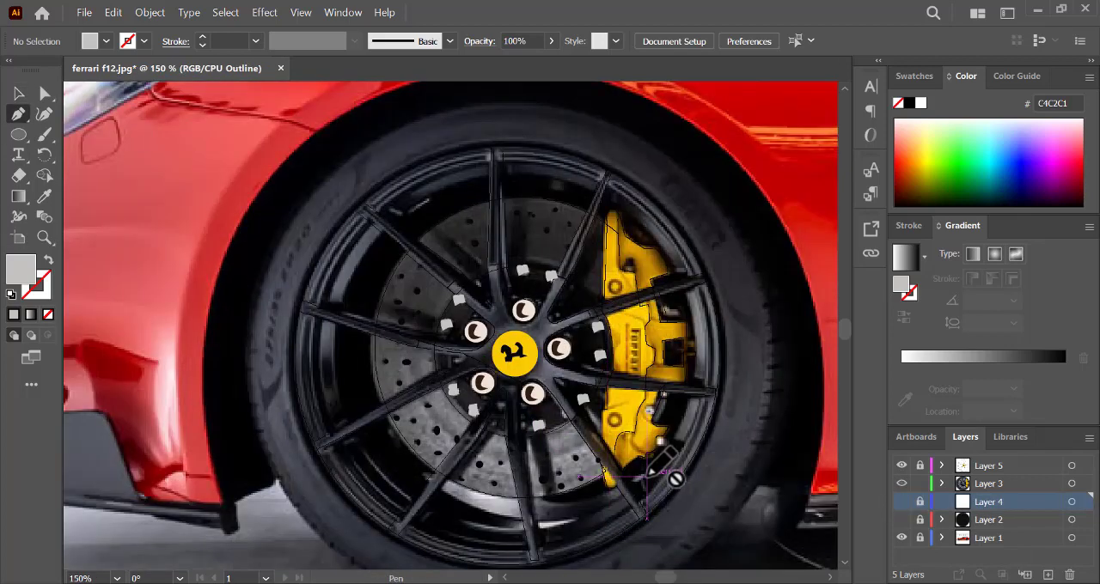
pyautogui.click(49, 259)
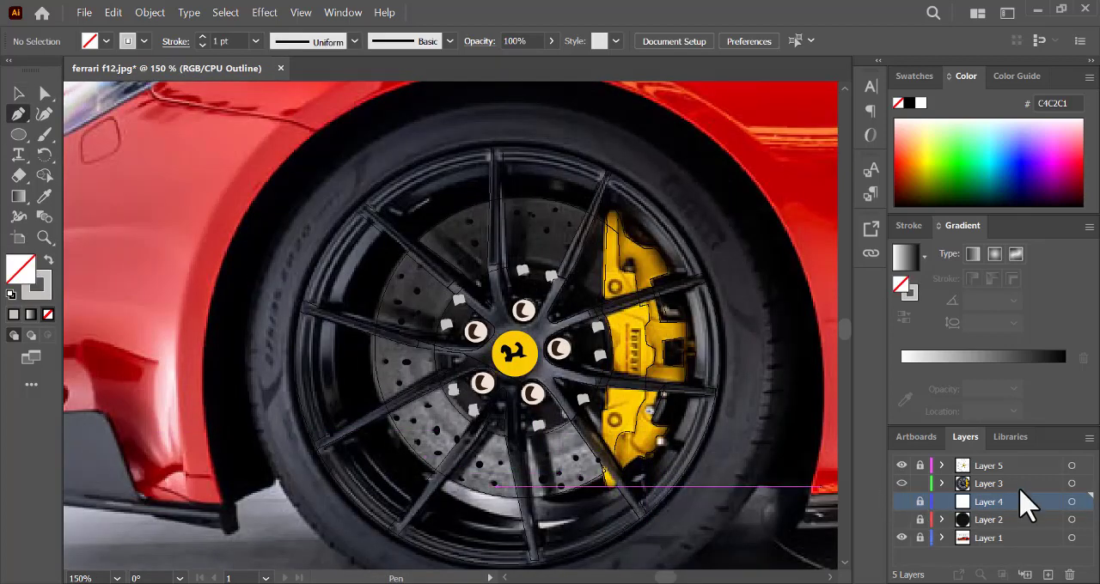
pyautogui.click(431, 472)
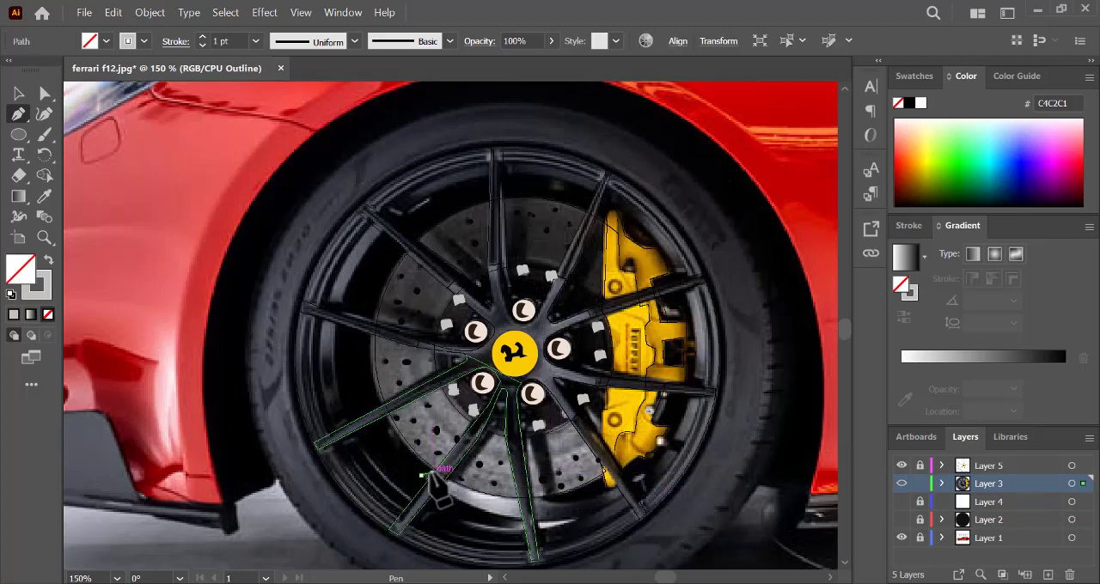
pyautogui.click(478, 492)
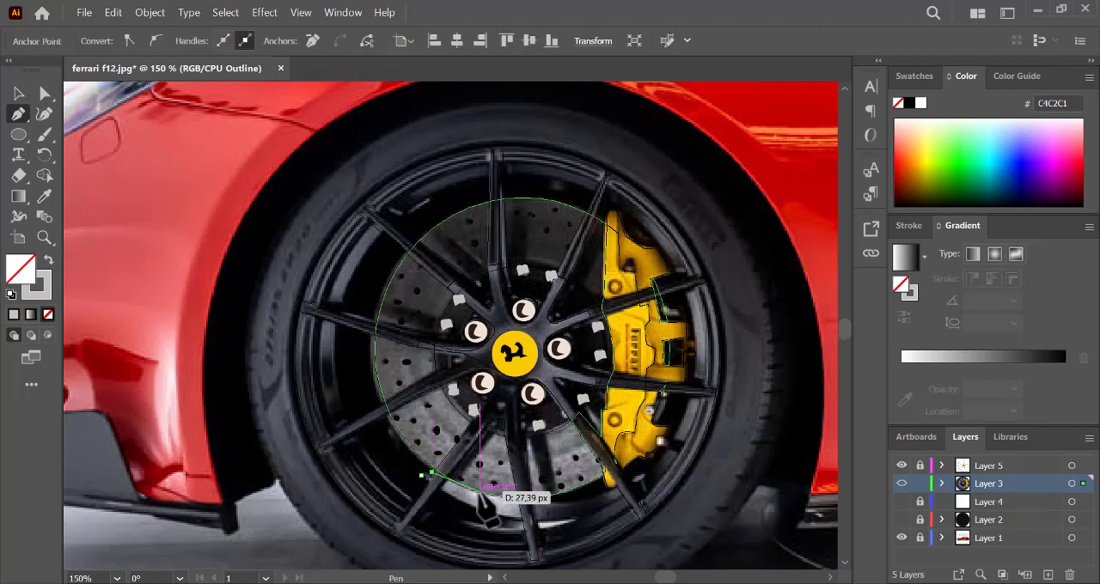
pyautogui.click(544, 500)
pyautogui.click(576, 519)
pyautogui.moveTo(444, 501); pyautogui.dragTo(421, 474)
pyautogui.click(45, 196)
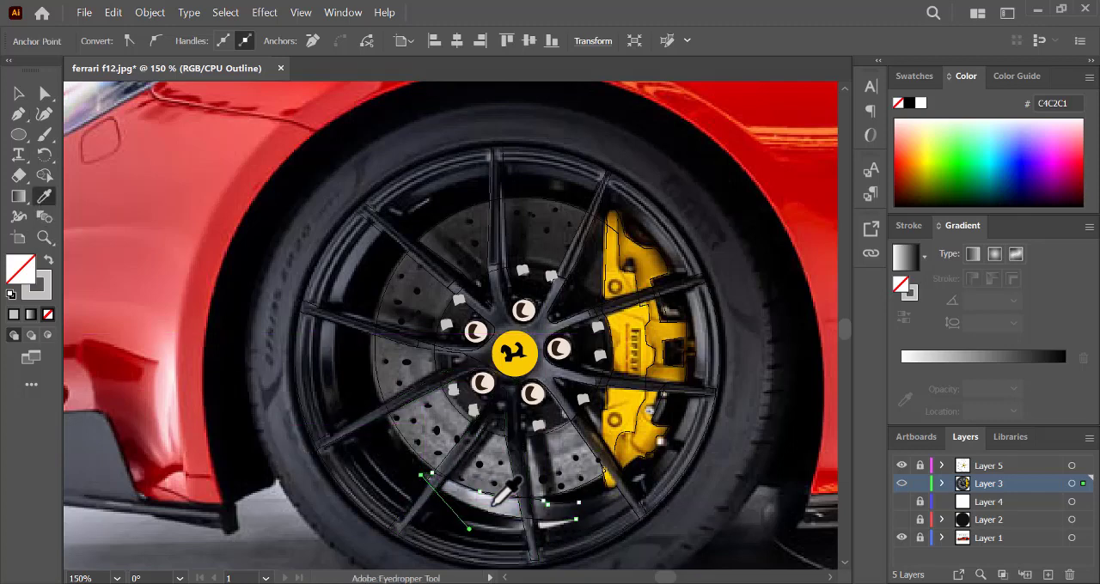
pyautogui.click(185, 374)
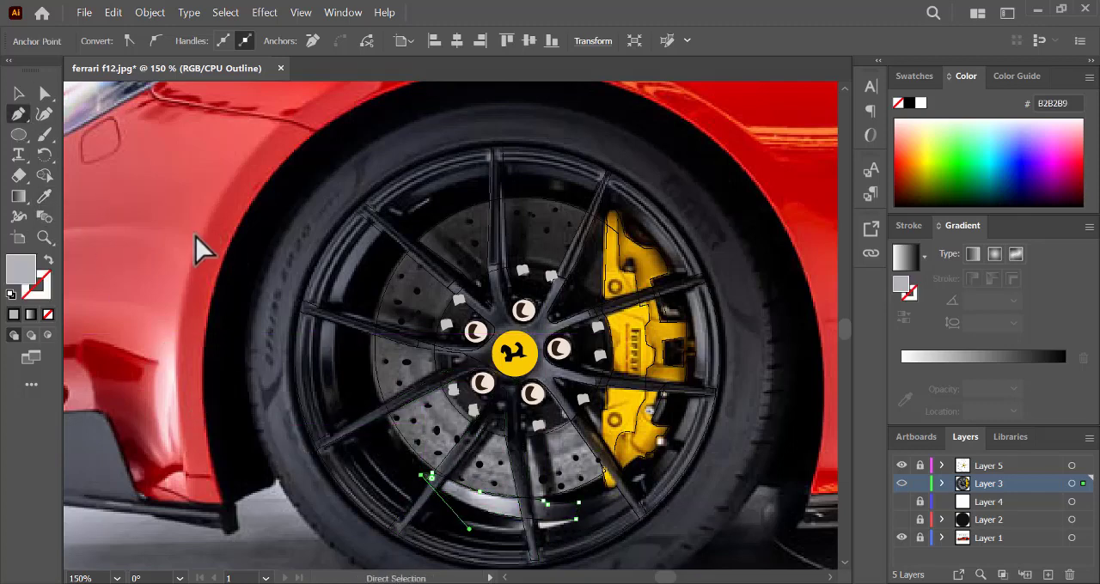
# - Trace the curved reflection band along the rim's left inner side as a closed Pen path
pyautogui.click(338, 391)
pyautogui.moveTo(335, 327); pyautogui.dragTo(339, 320)
pyautogui.moveTo(379, 233); pyautogui.dragTo(410, 213)
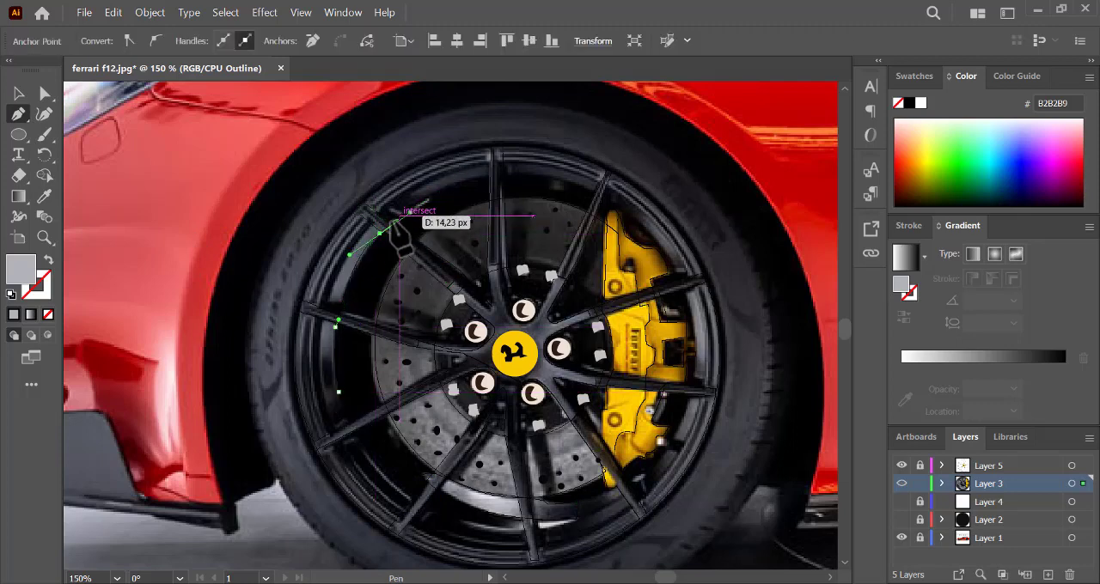
pyautogui.hotkey('ctrl', 'z')
pyautogui.click(372, 225)
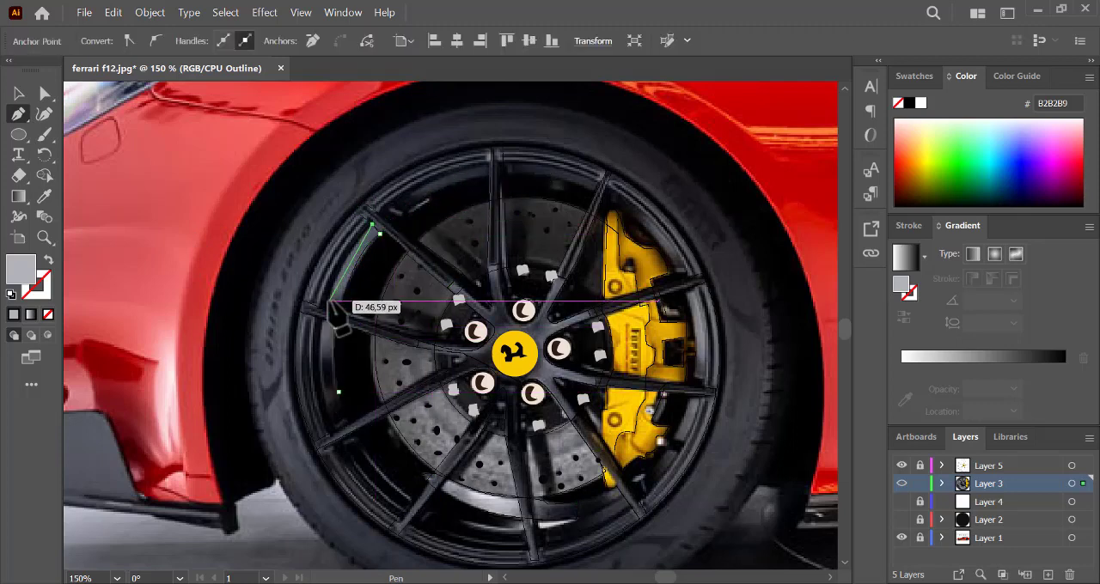
pyautogui.moveTo(330, 300); pyautogui.dragTo(325, 326)
pyautogui.click(329, 300)
pyautogui.moveTo(309, 375); pyautogui.dragTo(328, 409)
pyautogui.click(327, 407)
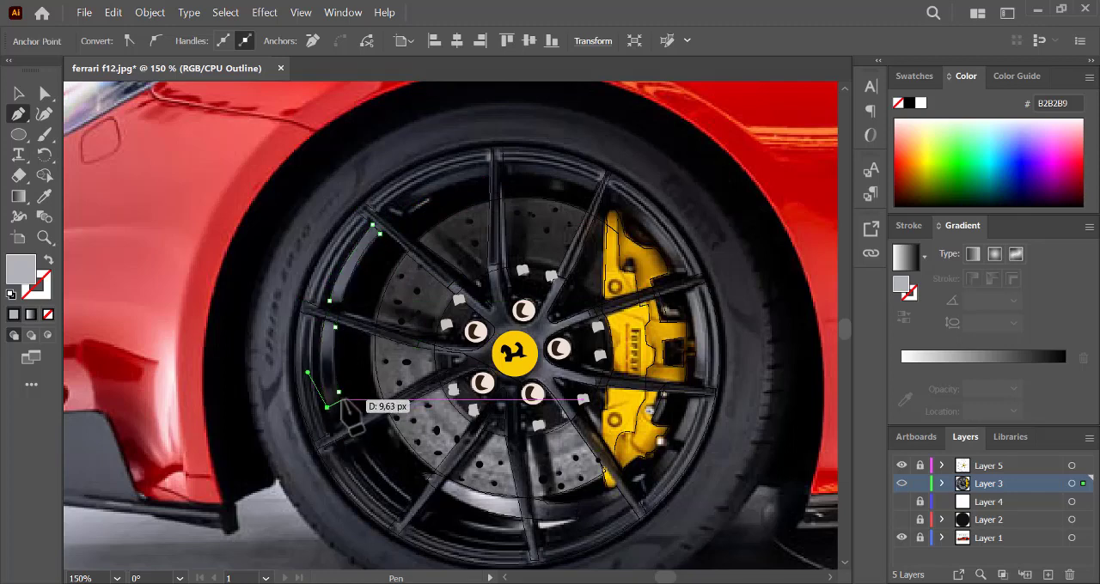
pyautogui.click(343, 399)
pyautogui.click(337, 392)
# - Fill the left rim band with sampled blue-grey 616572 and return Layer 3 to preview display
pyautogui.click(44, 200)
pyautogui.click(347, 269)
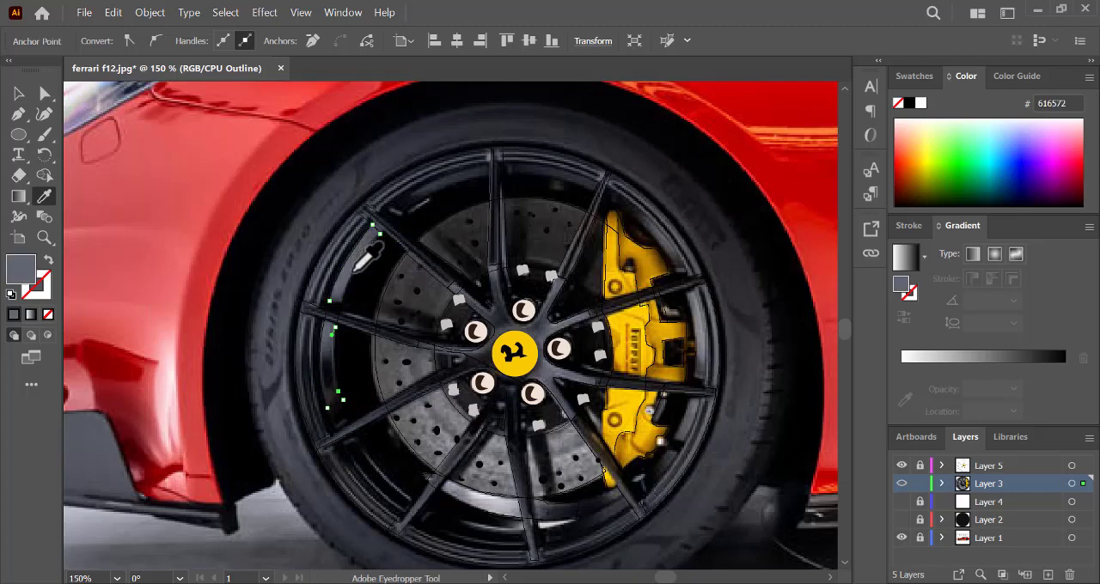
pyautogui.keyDown('ctrl'); pyautogui.click(408, 309); pyautogui.keyUp('ctrl')
pyautogui.hotkey('ctrl', 'y')
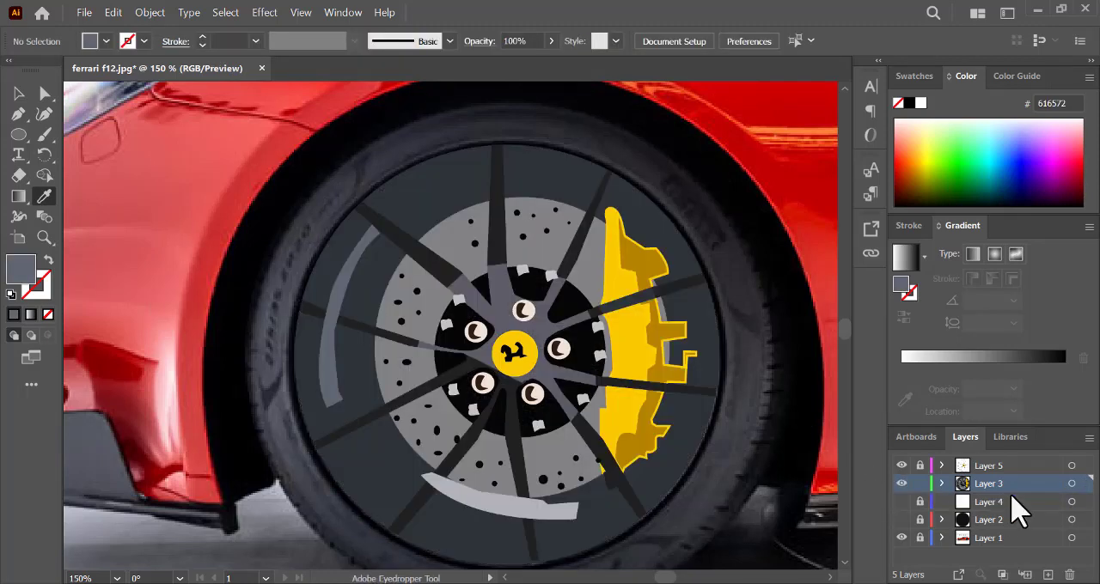
# - Expand Layer 3 and send the left rim band and the lower rim reflection to the back of its stack
pyautogui.click(941, 485)
pyautogui.click(1062, 502)
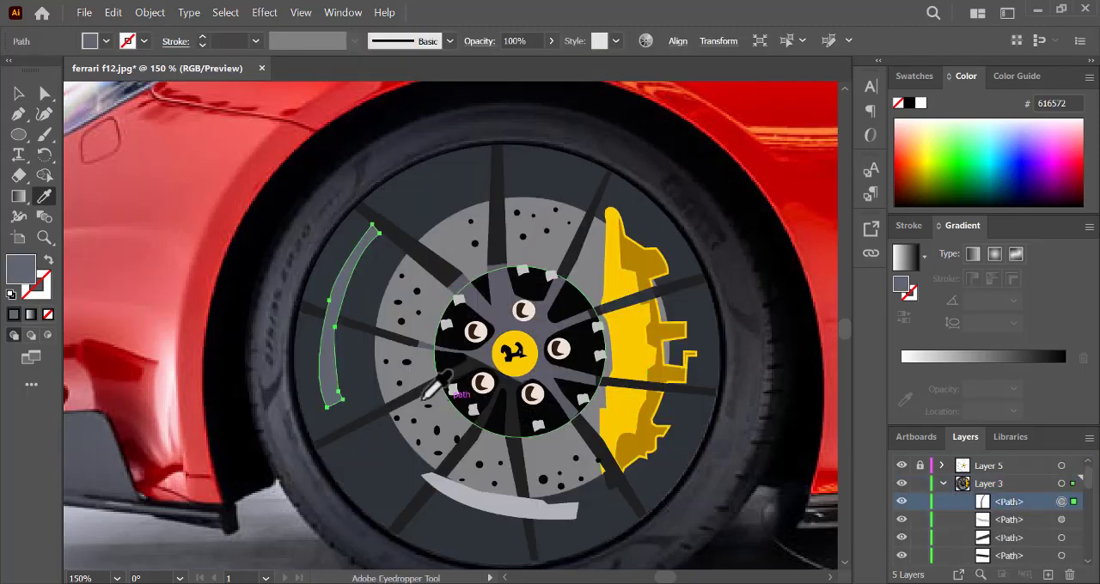
pyautogui.rightClick(335, 378)
pyautogui.moveTo(481, 523)
pyautogui.click(545, 570)
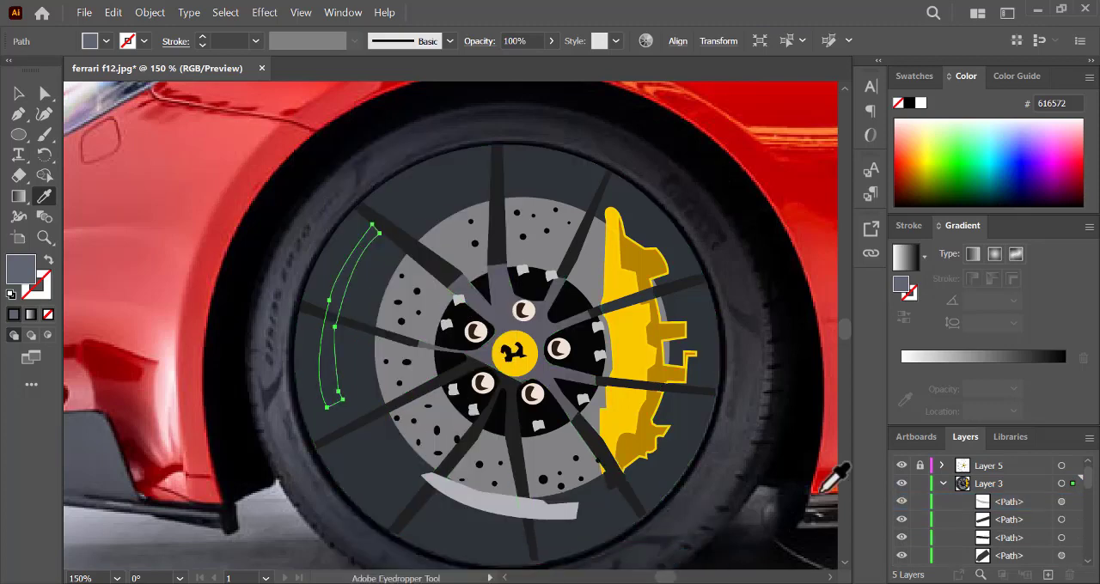
pyautogui.press('v')
pyautogui.click(486, 503)
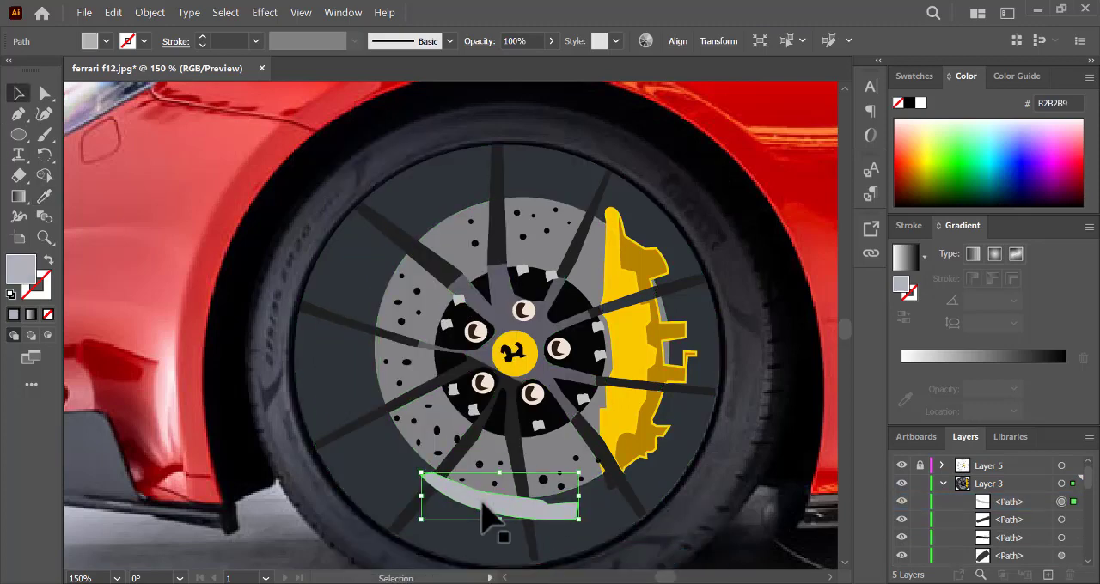
pyautogui.rightClick(490, 505)
pyautogui.moveTo(640, 422)
pyautogui.click(718, 474)
# - Restack both rim reflection paths in Layer 3 directly below the spoke hub shape and above the black hub ellipse
pyautogui.scroll(-3, 1062, 521)
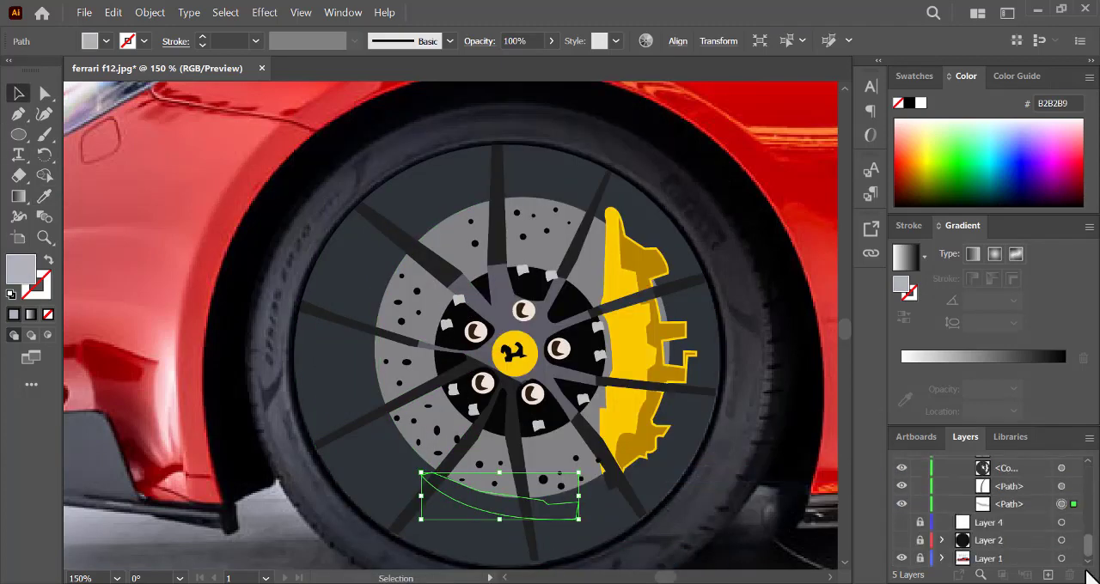
pyautogui.keyDown('shift'); pyautogui.click(1062, 487); pyautogui.keyUp('shift')
pyautogui.moveTo(1040, 489); pyautogui.dragTo(1013, 511)
pyautogui.click(1061, 487)
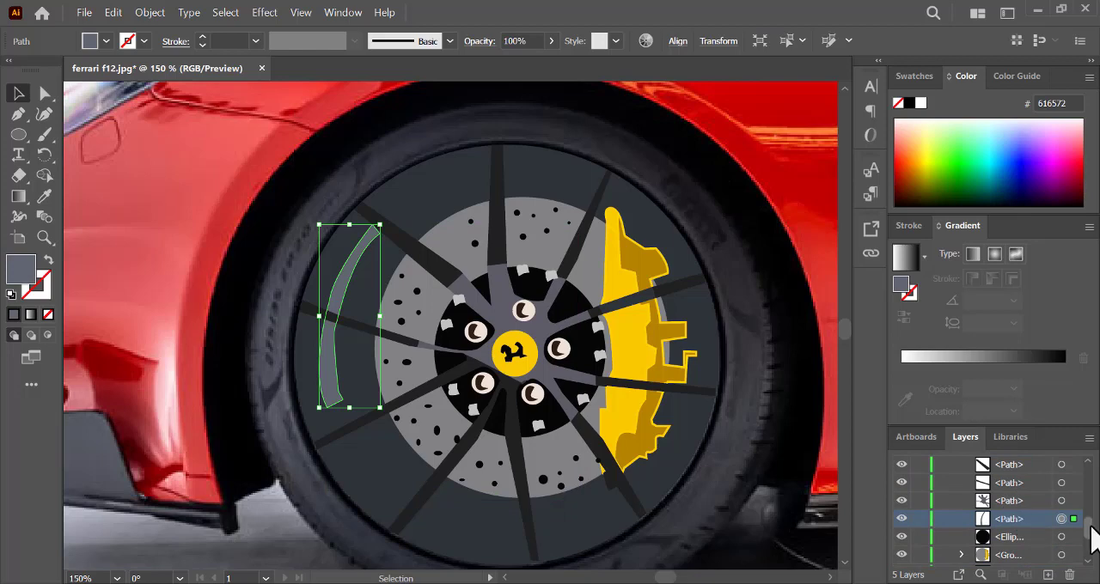
pyautogui.moveTo(1090, 527); pyautogui.dragTo(1091, 540)
pyautogui.moveTo(1032, 517); pyautogui.dragTo(1030, 510)
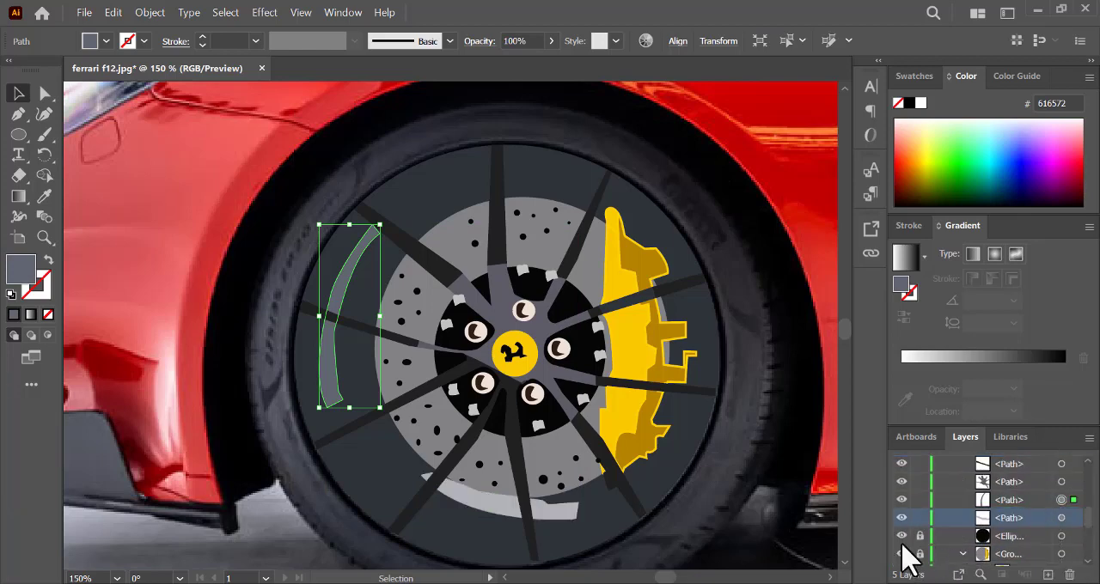
pyautogui.click(797, 426)
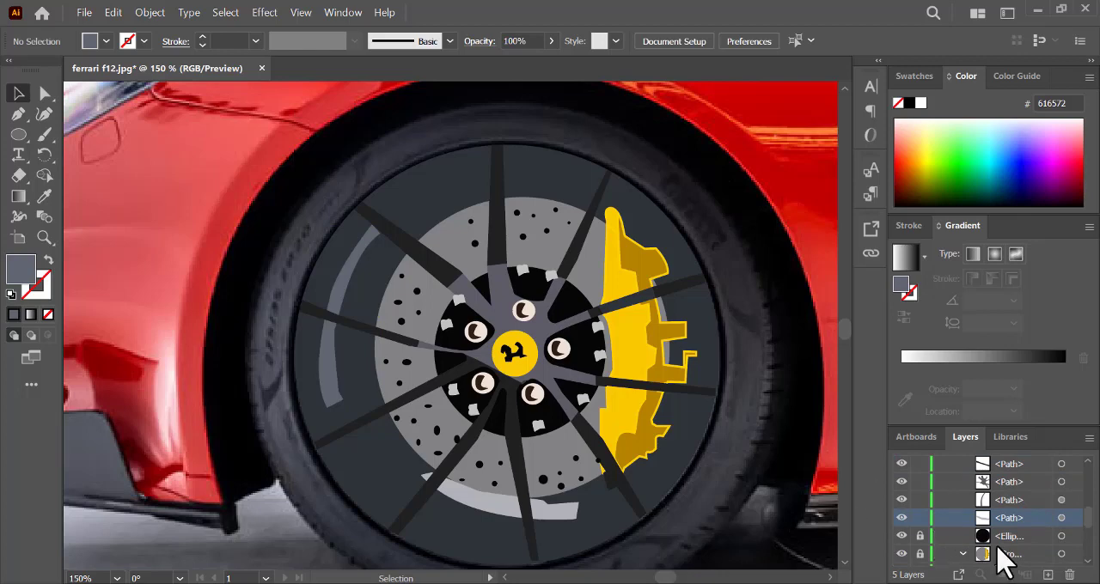
# - Hide the black hub ellipse and the brake disc and caliper group, and switch Layer 3 to outline view
pyautogui.click(901, 553)
pyautogui.click(901, 535)
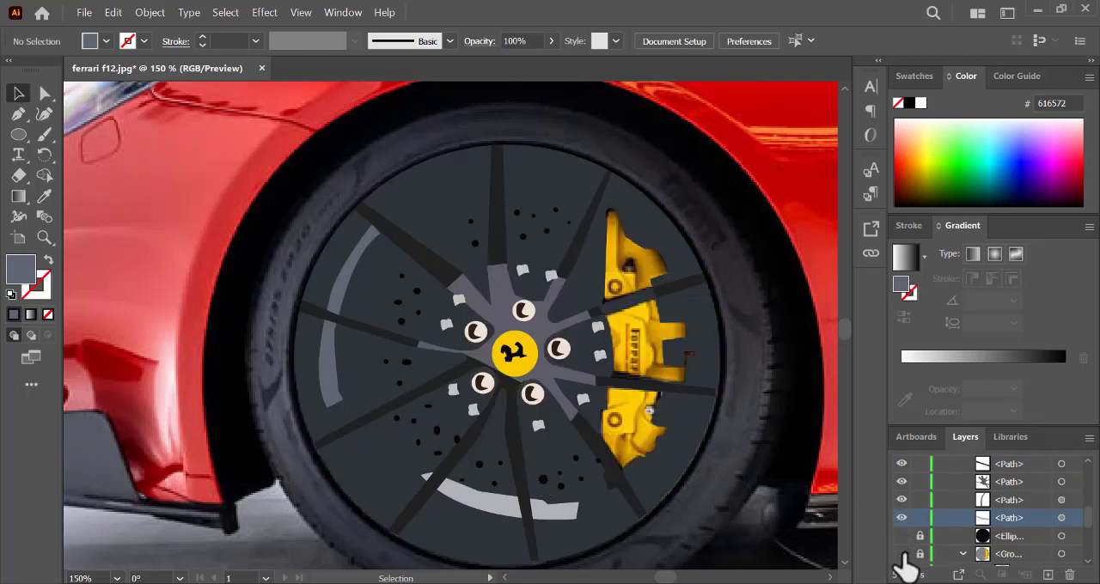
pyautogui.click(902, 554)
pyautogui.click(903, 554)
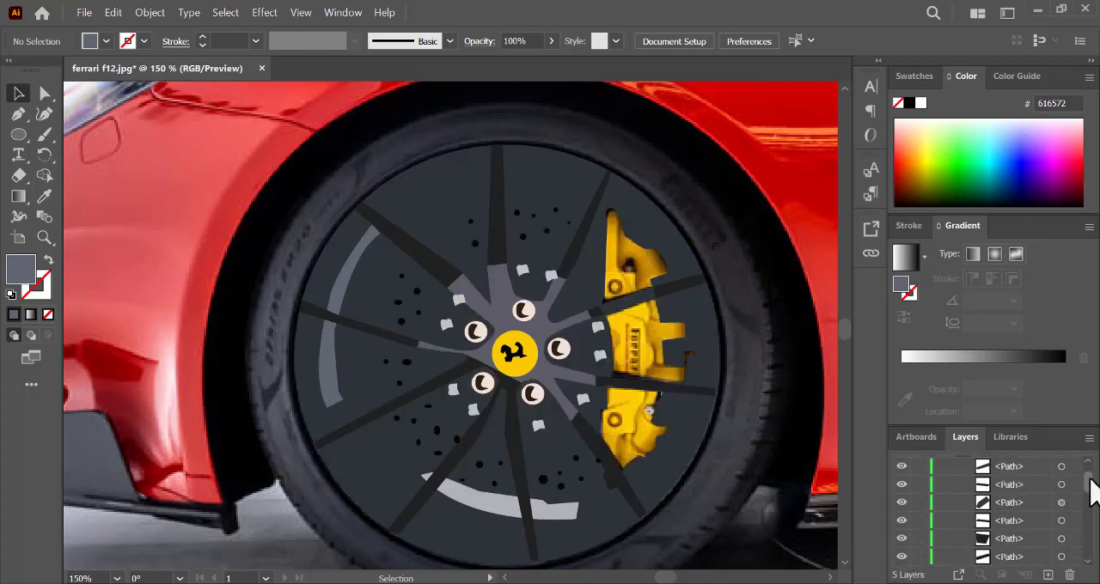
pyautogui.scroll(2, 1088, 488)
pyautogui.keyDown('ctrl'); pyautogui.click(901, 484); pyautogui.keyUp('ctrl')
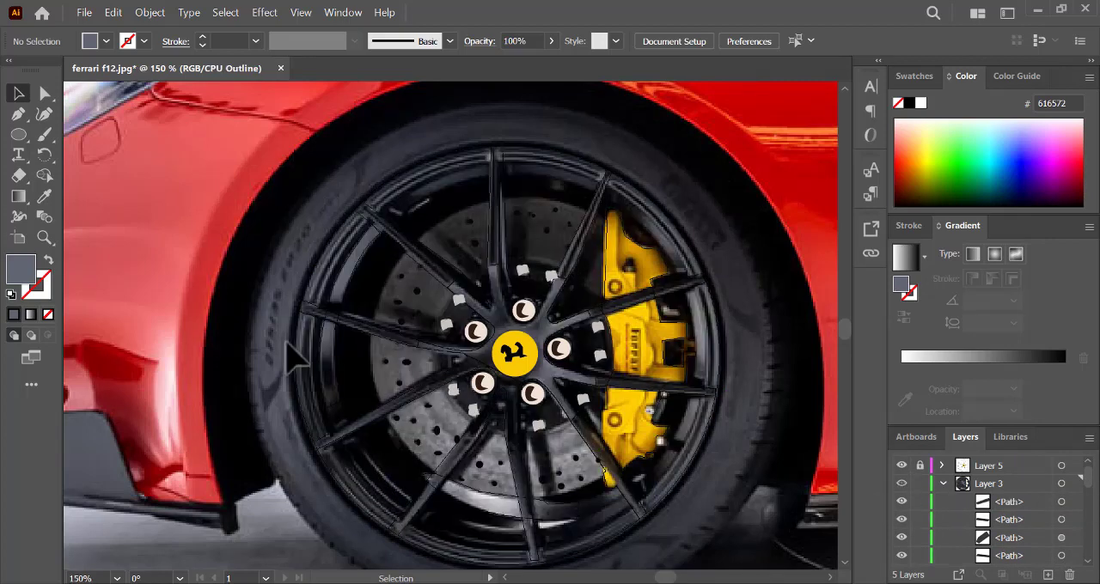
# - Trace the thin highlight on the rim below the lower reflection and fill it with sampled dark grey 46474A
pyautogui.press('p')
pyautogui.click(510, 520)
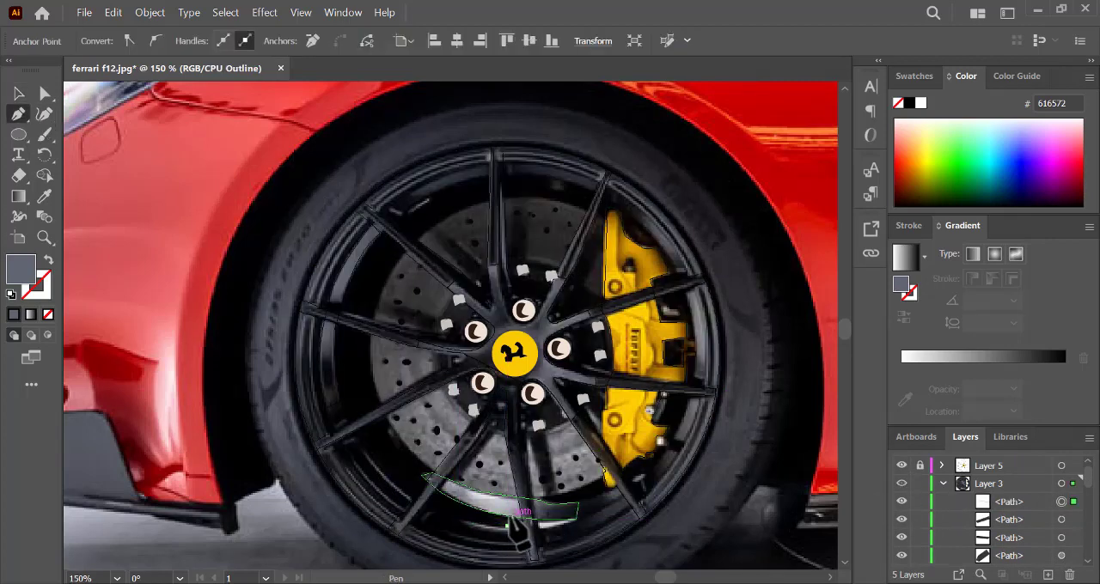
pyautogui.click(513, 517)
pyautogui.click(570, 519)
pyautogui.moveTo(490, 534); pyautogui.dragTo(459, 518)
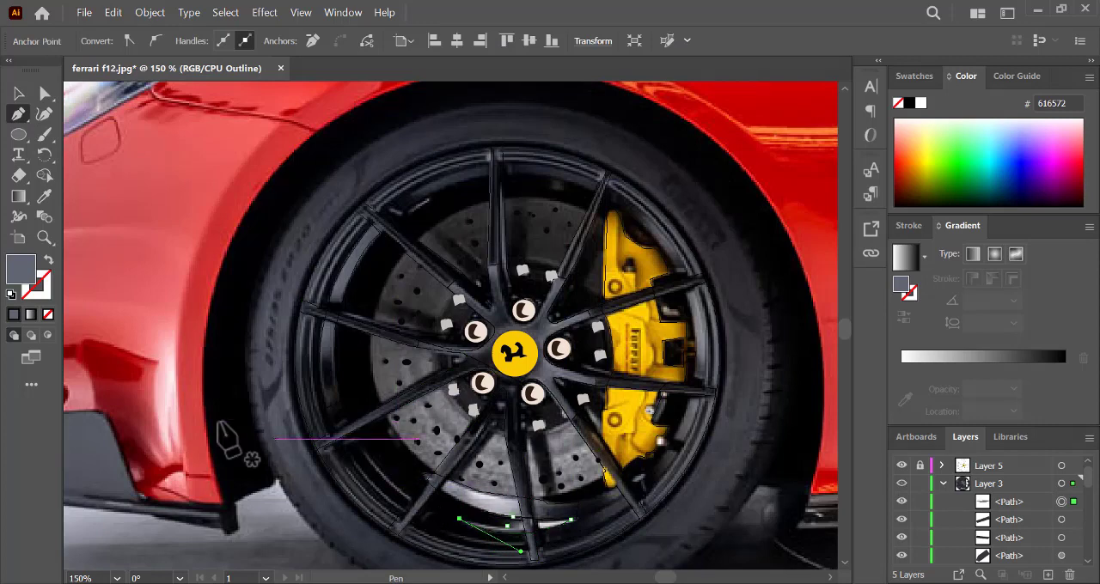
pyautogui.press('i')
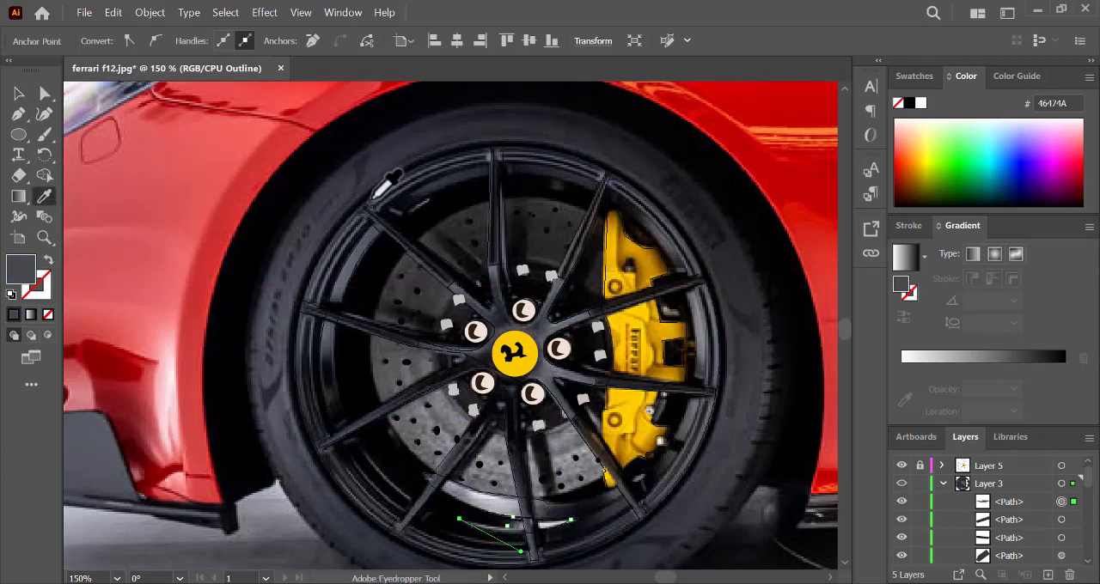
# - Draw a curved Pen line along the rim's lower-left inner edge and apply sampled dark grey 444352
pyautogui.click(18, 113)
pyautogui.click(398, 509)
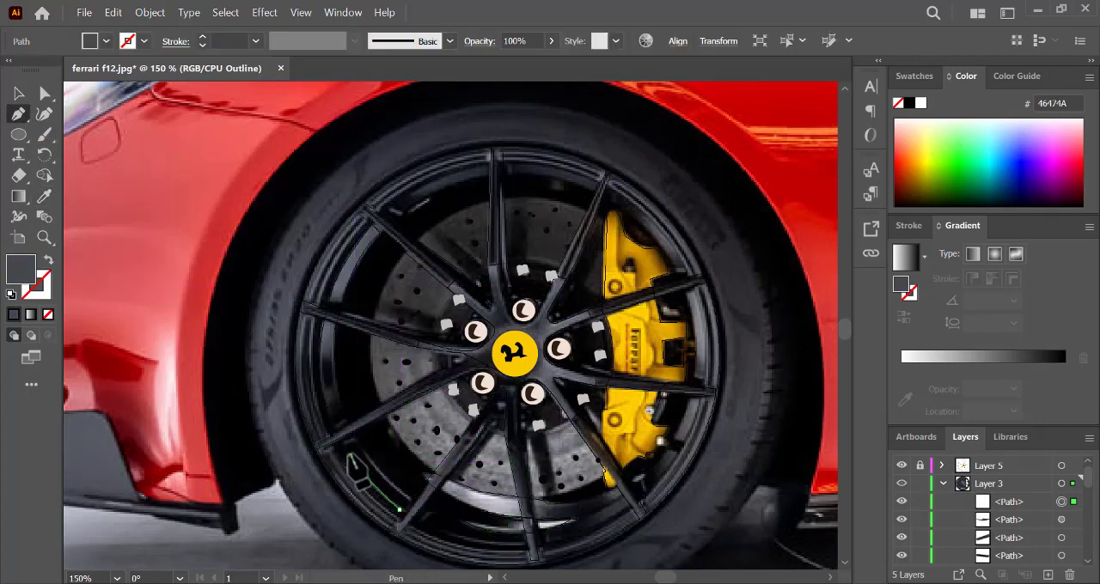
pyautogui.moveTo(353, 463); pyautogui.dragTo(348, 451)
pyautogui.click(49, 259)
pyautogui.click(44, 198)
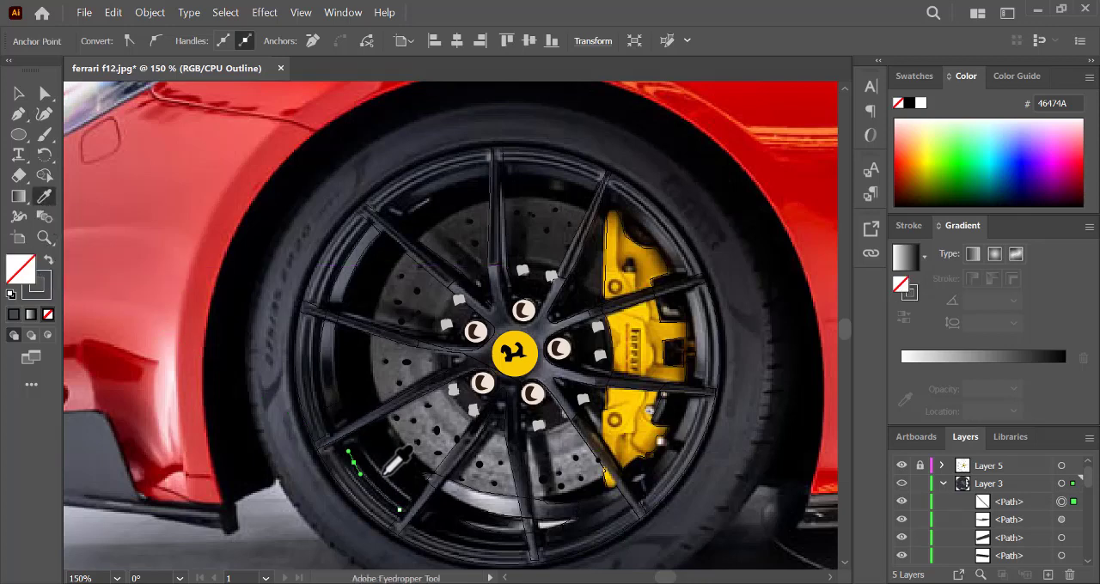
pyautogui.click(387, 469)
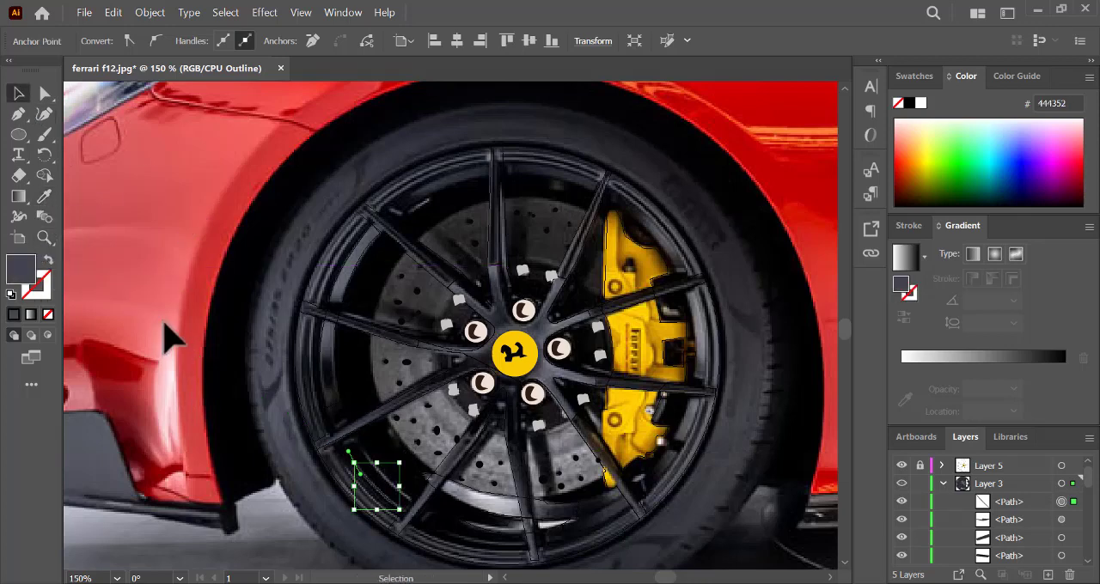
# - Give the lower-left rim line no fill and a 7 pt stroke with a width profile tapered at both ends
pyautogui.press('v')
pyautogui.click(203, 38)
pyautogui.click(203, 38)
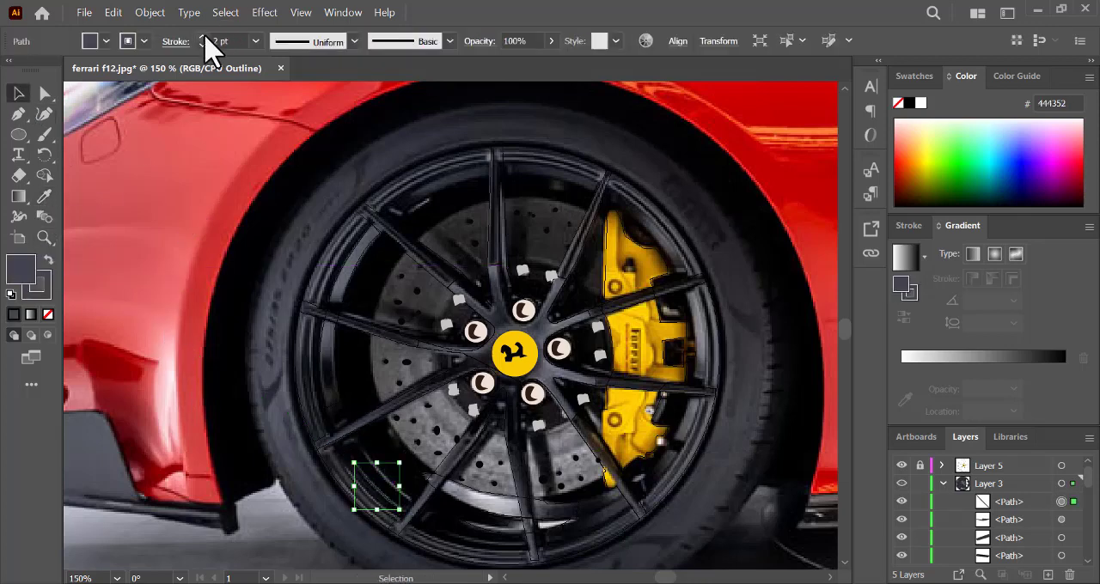
pyautogui.click(48, 315)
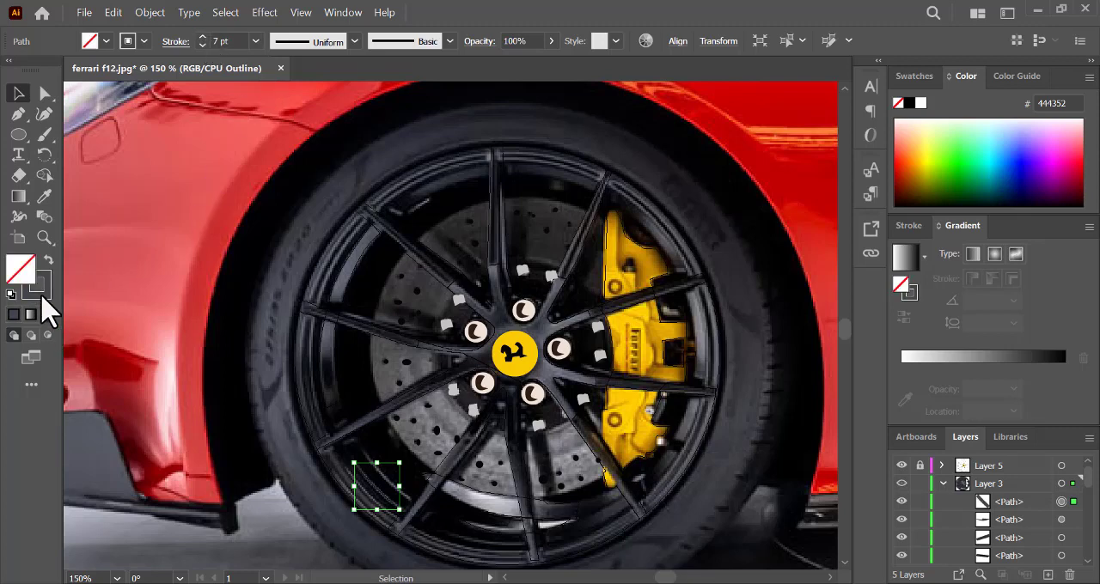
pyautogui.click(354, 42)
pyautogui.click(315, 107)
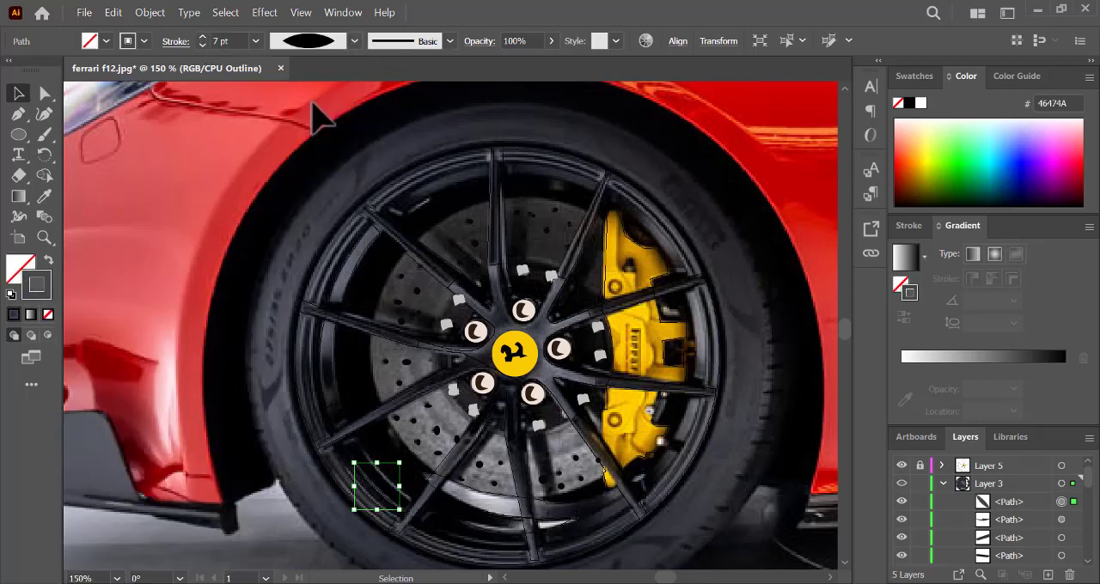
# - Copy the tapered line slightly inward towards the hub and set the stroke weight to 4 pt
pyautogui.moveTo(386, 499); pyautogui.dragTo(396, 487)
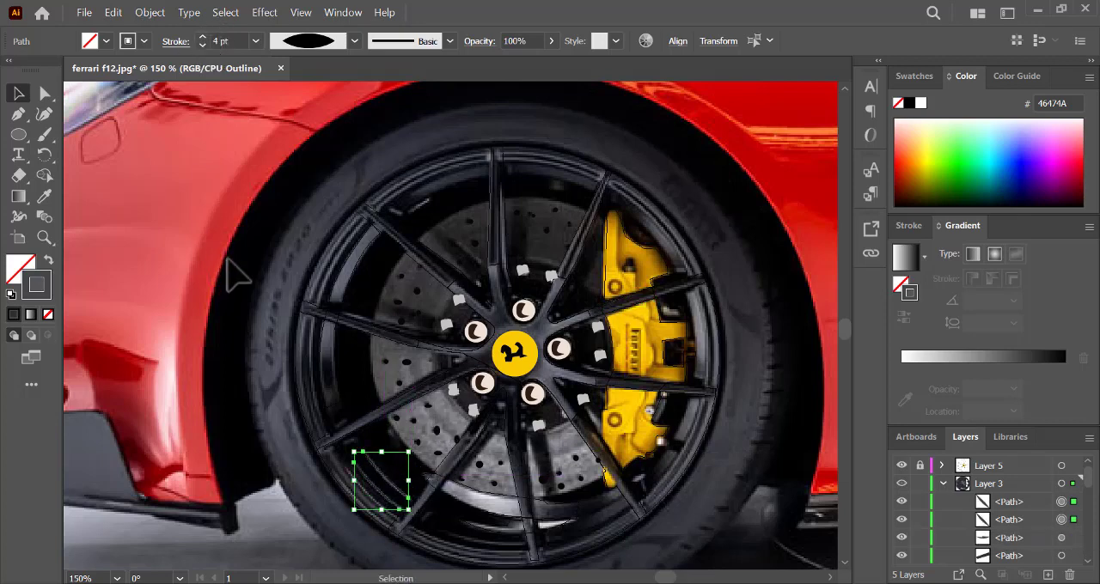
pyautogui.click(194, 249)
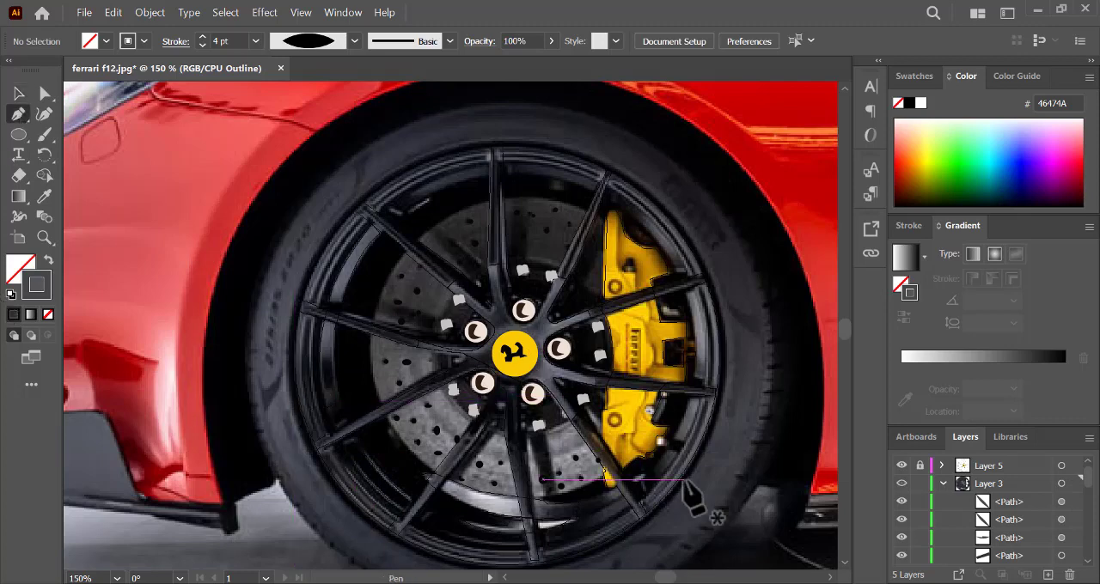
# - Trace the reflection along the rim's right inner edge with the Pen tool, from the lower-right spoke up past the caliper
pyautogui.click(647, 475)
pyautogui.moveTo(691, 400); pyautogui.dragTo(695, 374)
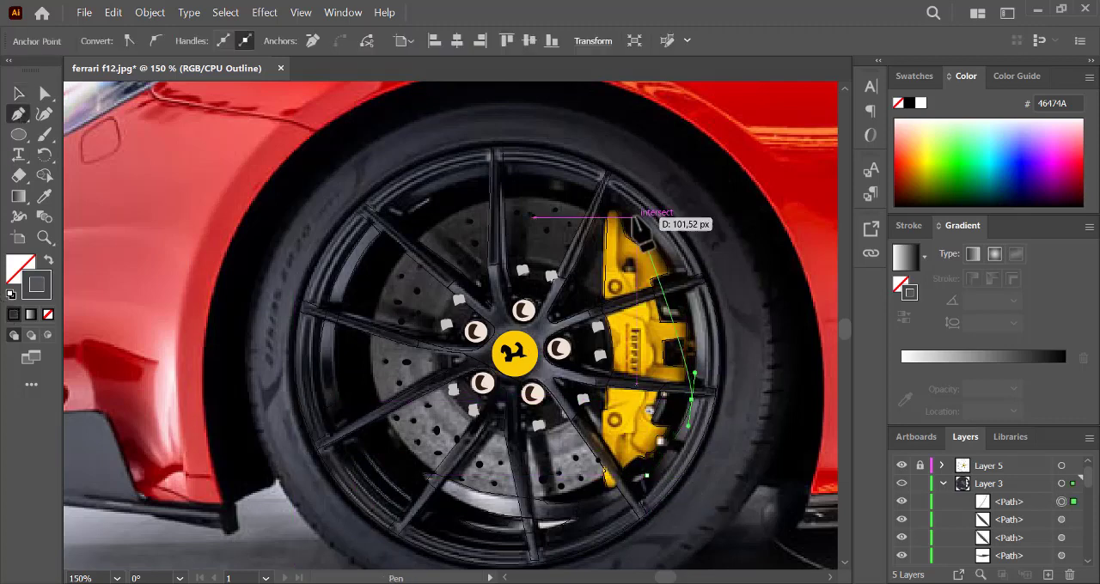
pyautogui.moveTo(631, 216); pyautogui.dragTo(550, 164)
pyautogui.click(638, 205)
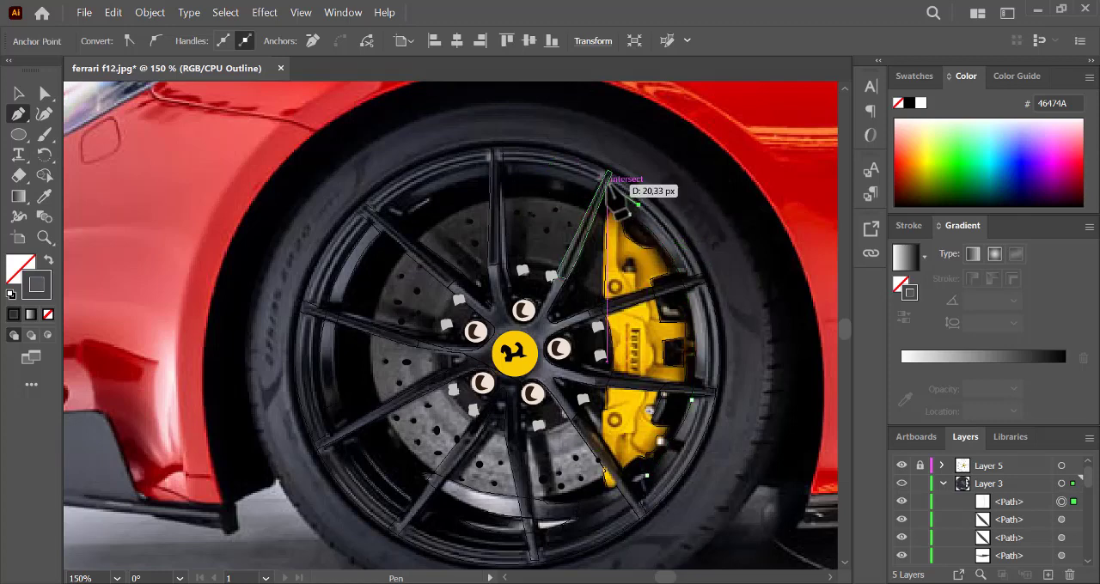
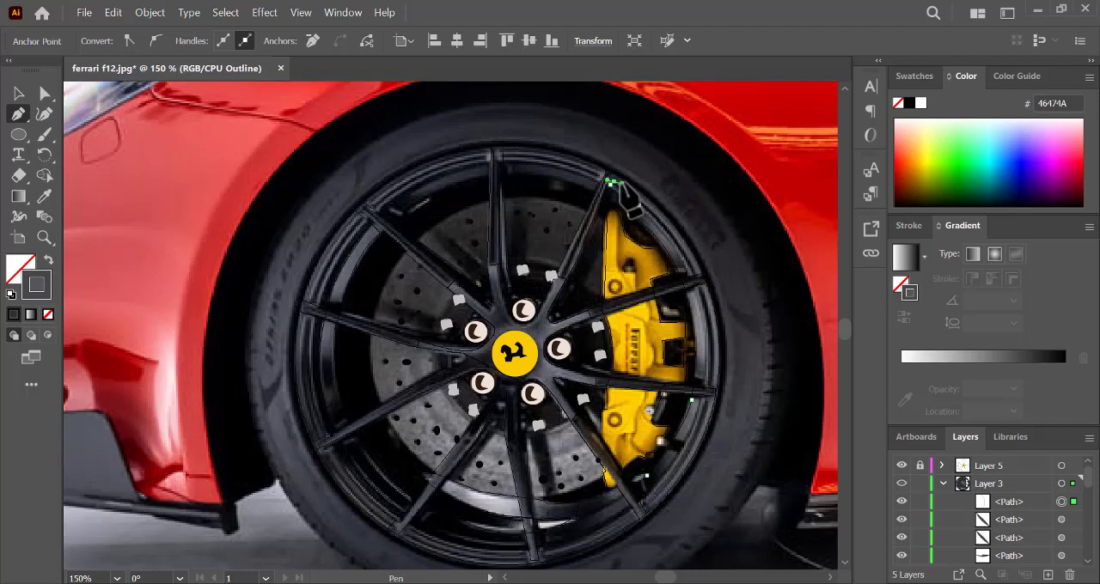
# - Trace the right rim reflection's outer edge down to the lower-right spoke, close the shape and fill it with a grey sampled from the photo
pyautogui.click(612, 182)
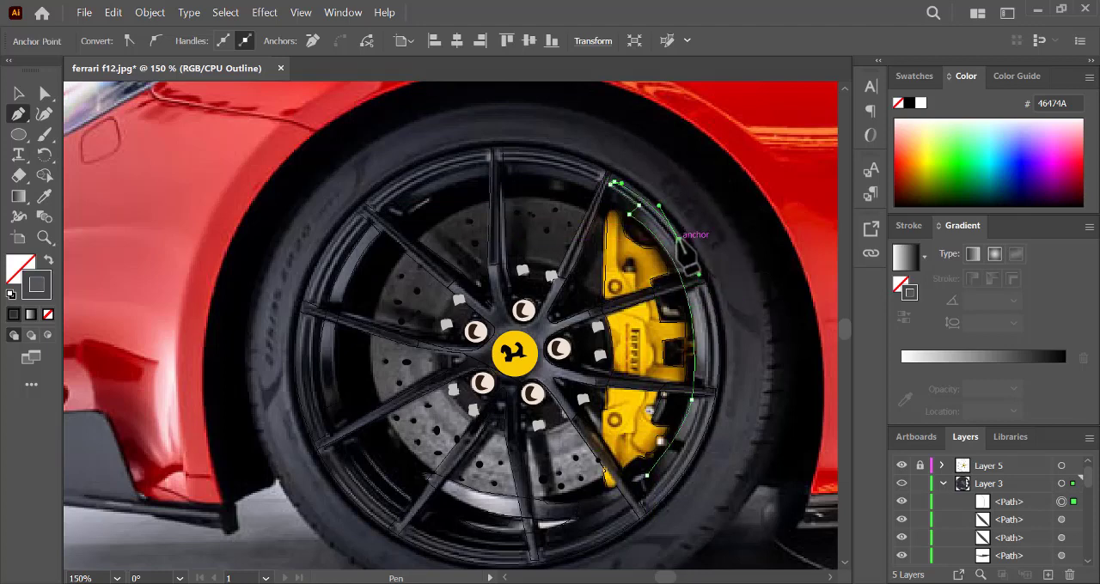
pyautogui.click(679, 240)
pyautogui.moveTo(715, 347); pyautogui.dragTo(714, 403)
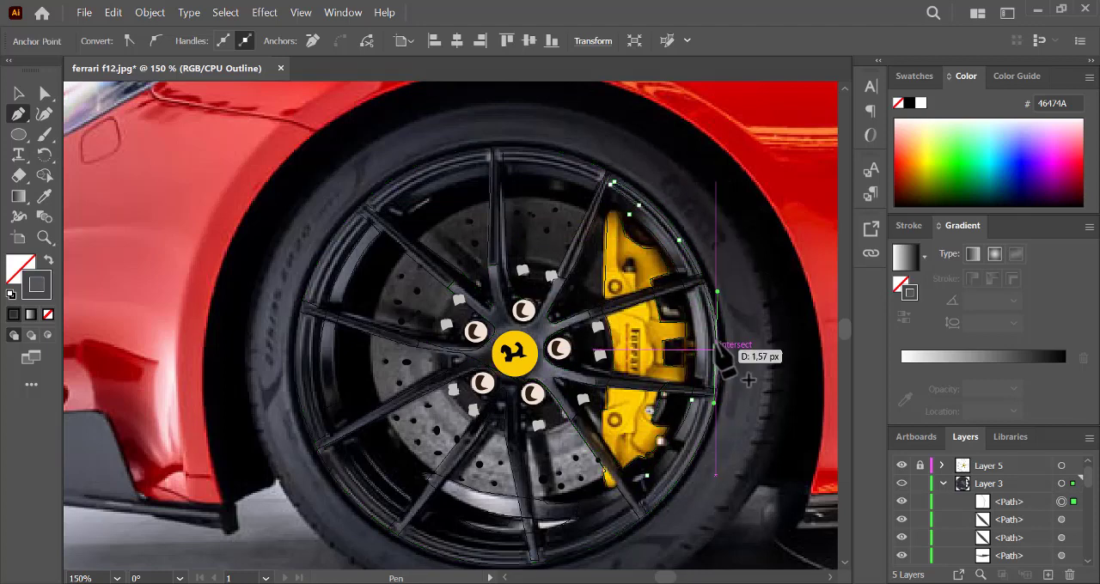
pyautogui.click(715, 347)
pyautogui.moveTo(687, 458); pyautogui.dragTo(647, 521)
pyautogui.click(687, 458)
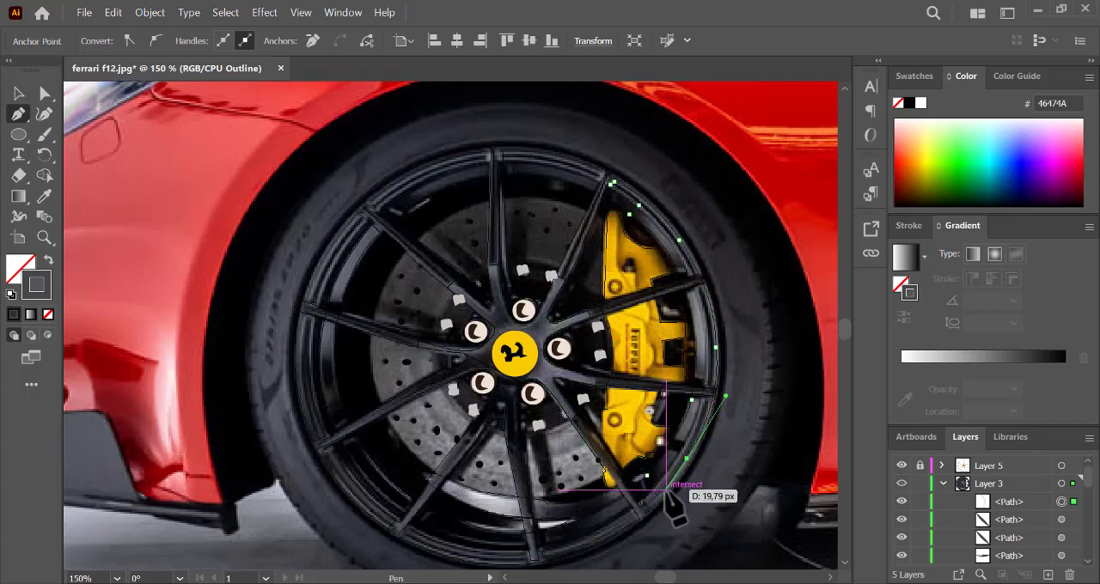
pyautogui.click(666, 489)
pyautogui.moveTo(647, 476); pyautogui.dragTo(652, 462)
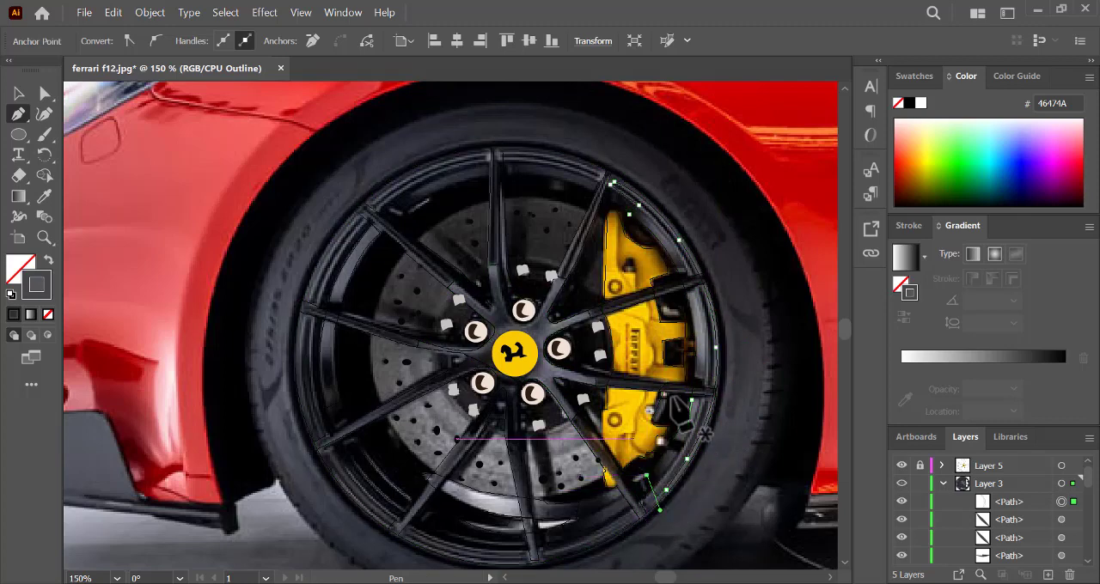
pyautogui.click(44, 196)
pyautogui.click(715, 304)
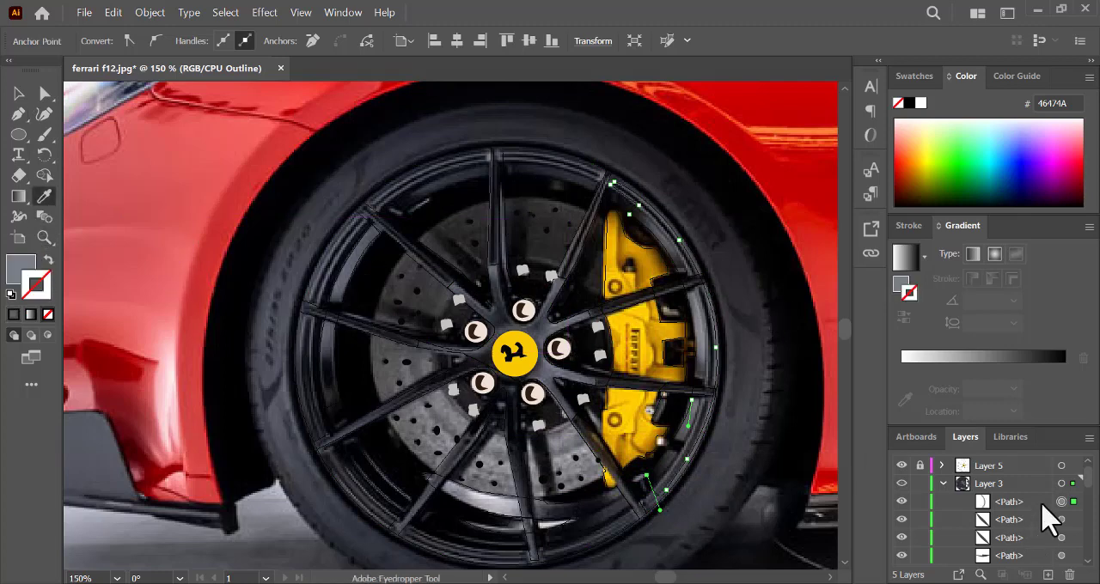
# - Switch Layer 3 from outline back to preview display and collapse its contents
pyautogui.click(902, 483)
pyautogui.click(902, 484)
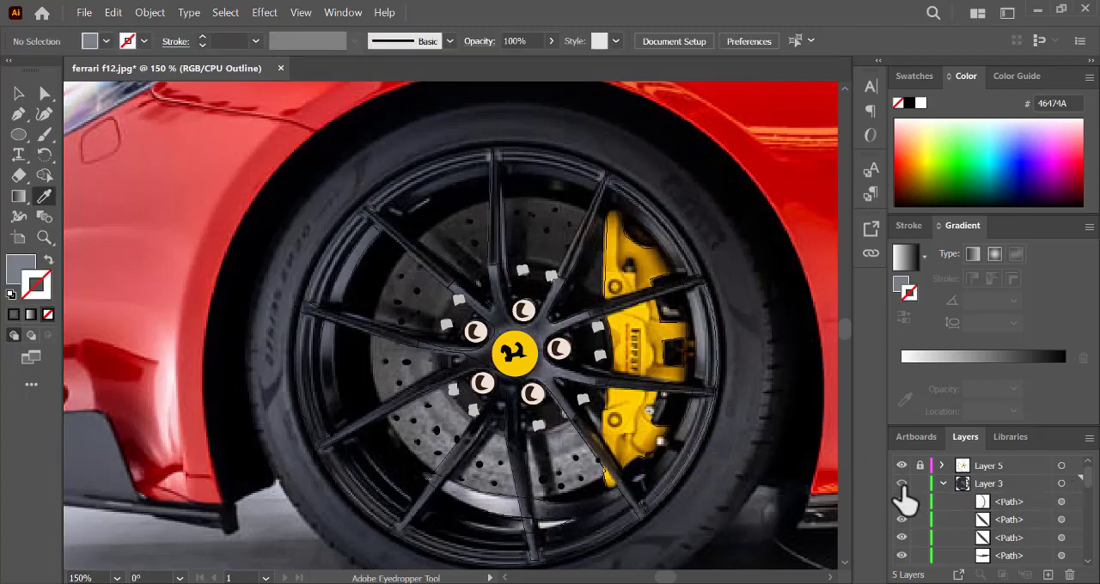
pyautogui.click(901, 483)
pyautogui.click(901, 483)
pyautogui.click(942, 483)
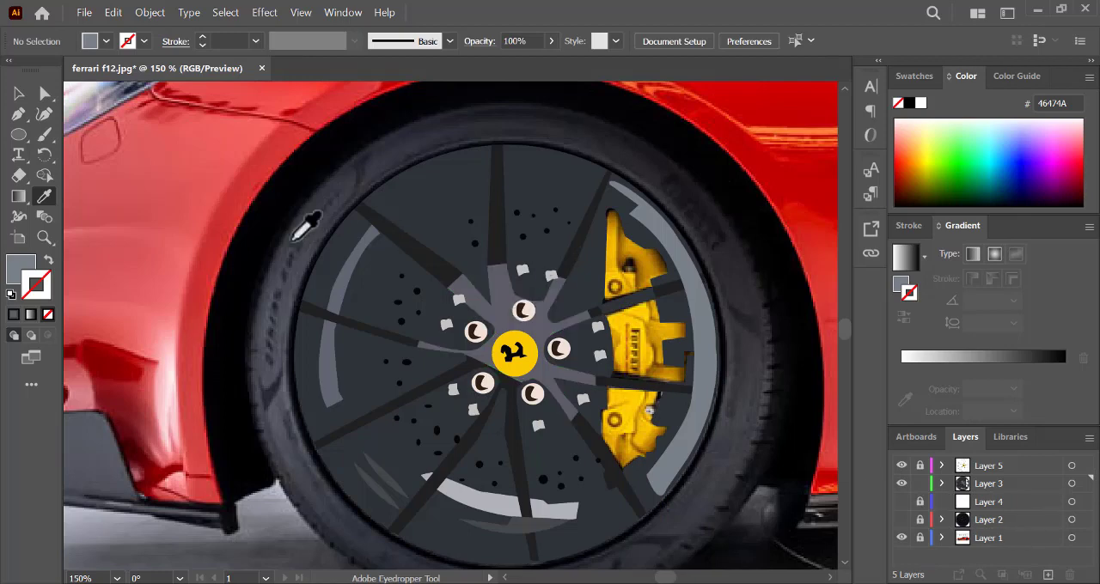
# - Send the right rim reflection and the dark grey reflection at the rim's lower edge to the back of Layer 3
pyautogui.click(24, 96)
pyautogui.click(712, 332)
pyautogui.rightClick(708, 332)
pyautogui.moveTo(777, 507)
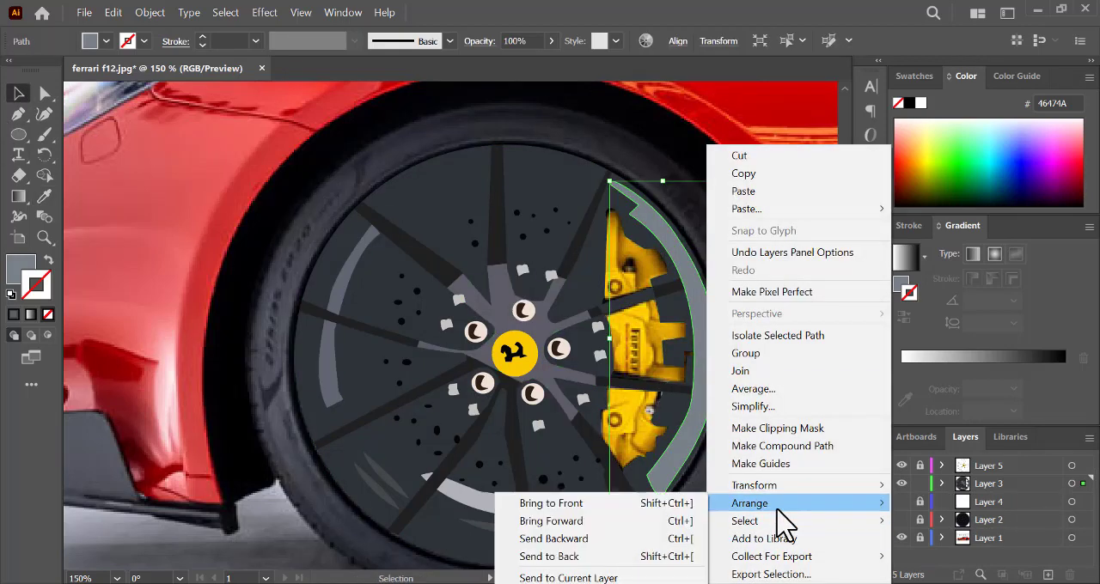
pyautogui.click(601, 557)
pyautogui.click(542, 526)
pyautogui.rightClick(541, 526)
pyautogui.moveTo(655, 451)
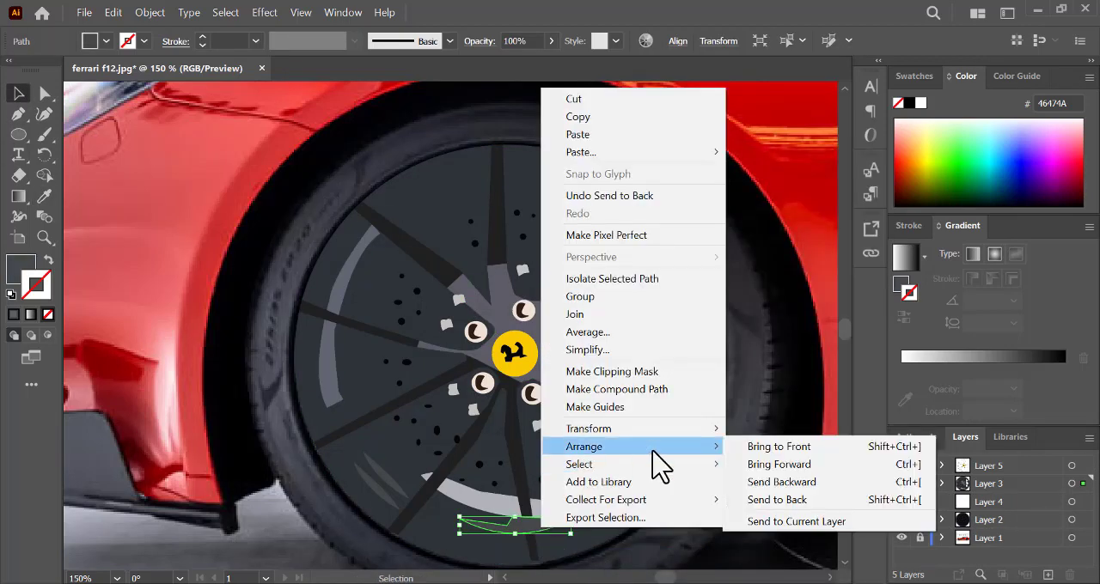
pyautogui.click(942, 505)
# - Restack both reflections within Layer 3, placing them directly above the locked ellipse, the brake group and the compound rim path
pyautogui.click(941, 483)
pyautogui.moveTo(1088, 471); pyautogui.dragTo(1088, 536)
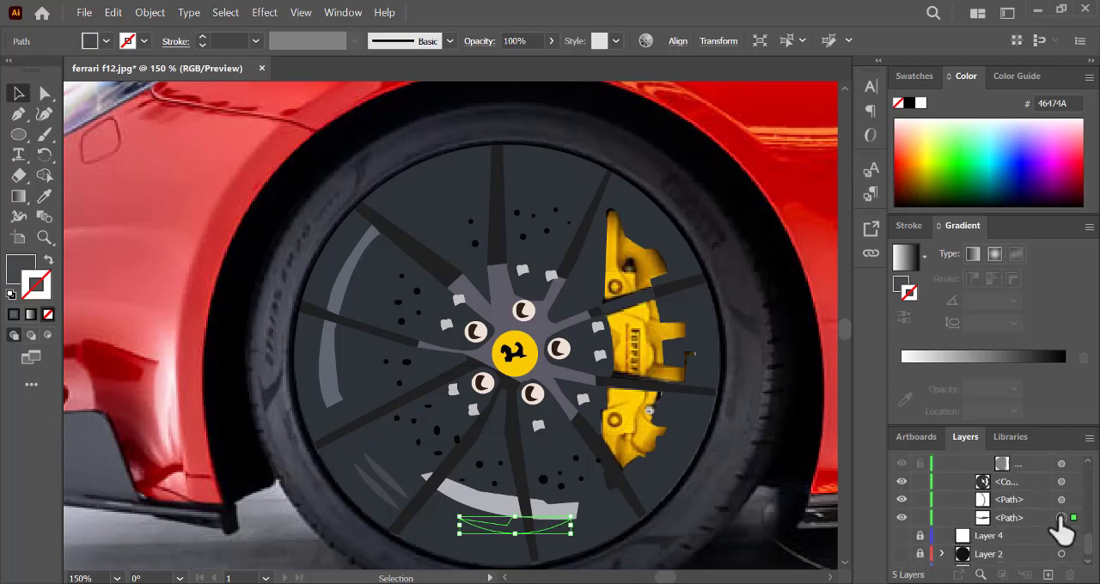
pyautogui.click(1027, 500)
pyautogui.moveTo(1031, 514)
pyautogui.mouseDown()
pyautogui.moveTo(1019, 520)
pyautogui.moveTo(1026, 454)
pyautogui.moveTo(1009, 491)
pyautogui.moveTo(1029, 466)
pyautogui.moveTo(1015, 508)
pyautogui.mouseUp()
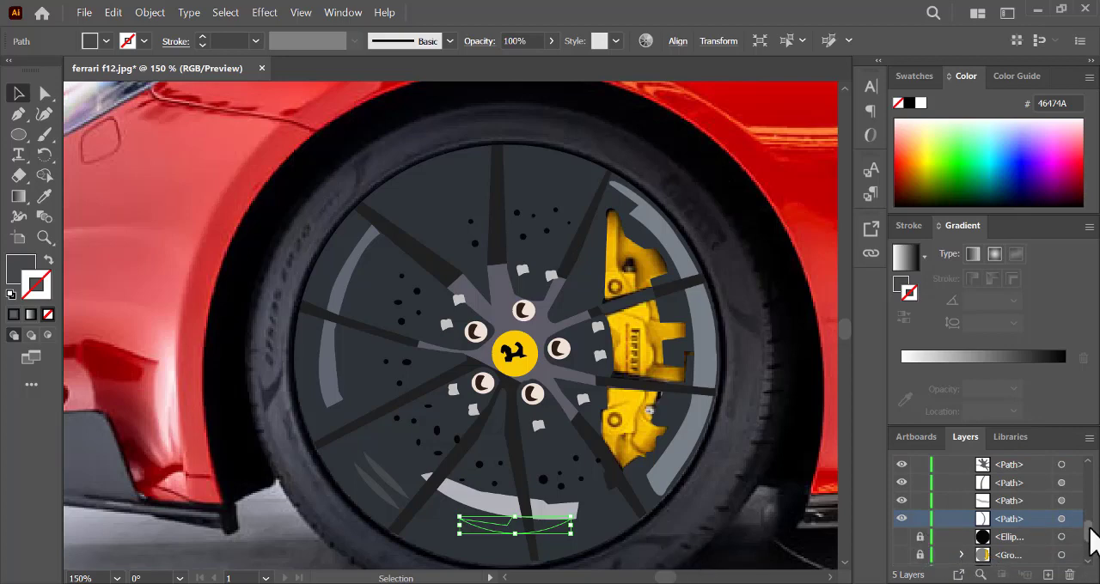
pyautogui.moveTo(1089, 528); pyautogui.dragTo(1089, 542)
pyautogui.moveTo(1030, 511); pyautogui.dragTo(979, 506)
pyautogui.click(770, 540)
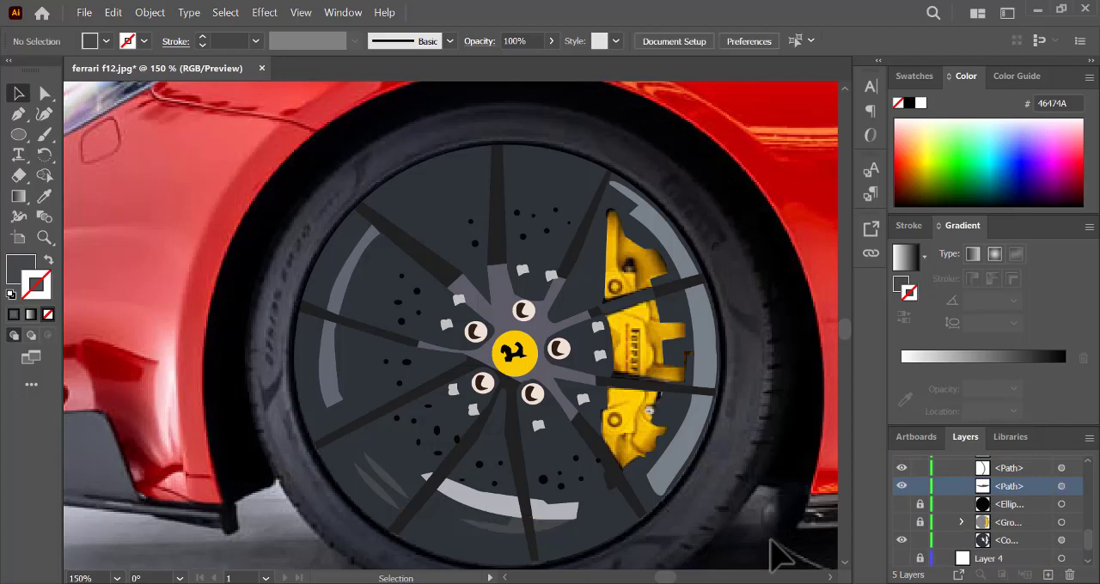
# - Recolour the right rim reflection with a darker blue-grey using the Eyedropper, and deselect it
pyautogui.click(702, 454)
pyautogui.click(44, 196)
pyautogui.click(636, 518)
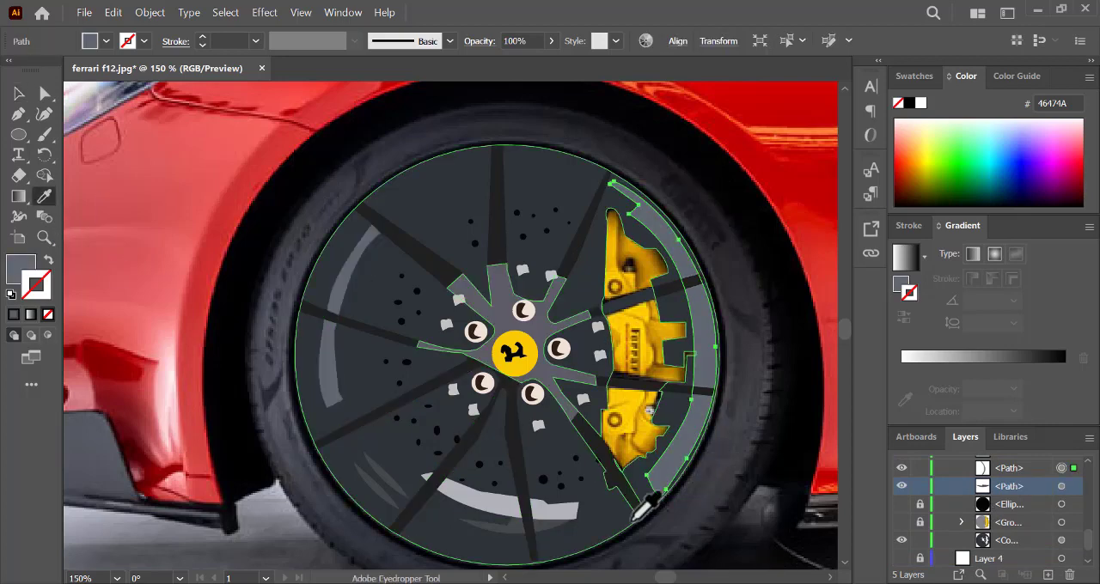
pyautogui.keyDown('ctrl'); pyautogui.click(820, 236); pyautogui.keyUp('ctrl')
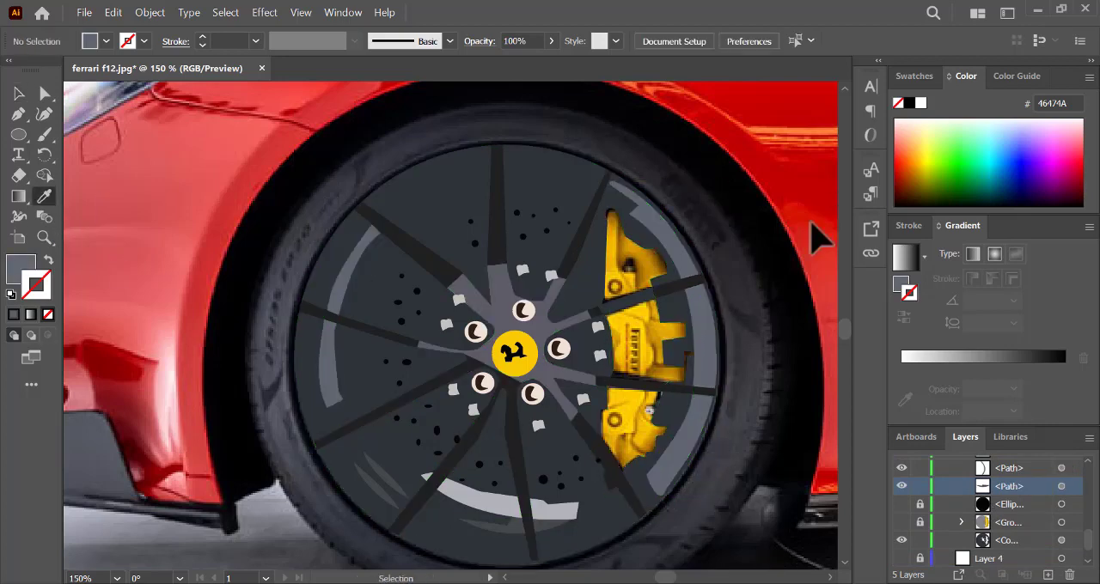
# - Show Layer 3's hidden ellipse and brake group plus Layers 4 and 2, and hide the Layer 1 photo
pyautogui.click(902, 522)
pyautogui.scroll(-2, 1091, 545)
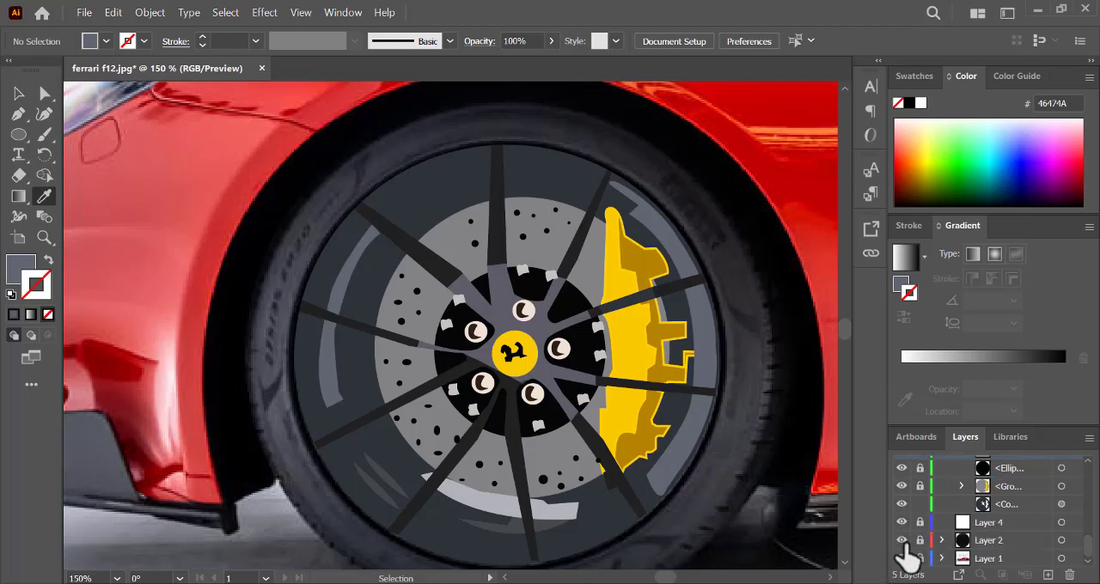
pyautogui.click(901, 540)
pyautogui.click(901, 558)
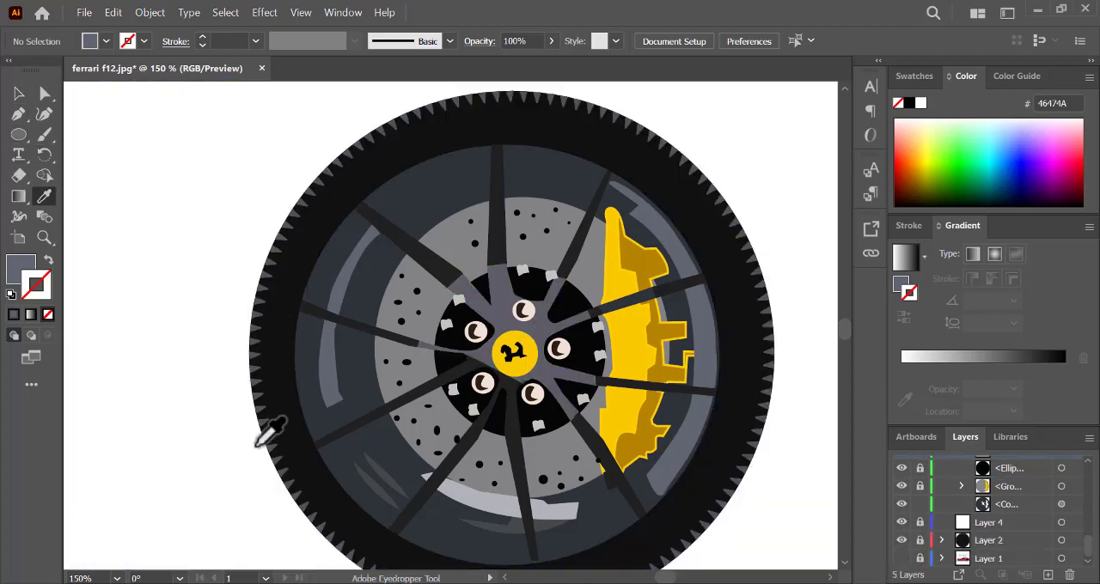
# - Recolour the two tapered lines at the rim's lower left with the lighter stroke greys 67686B and 62656D
pyautogui.scroll(5, 1092, 540)
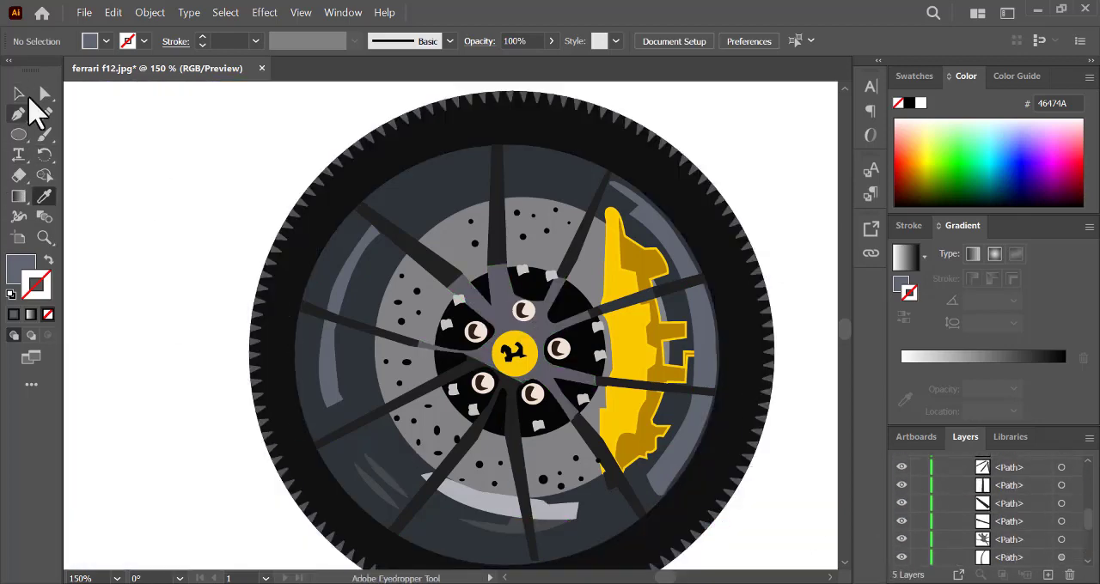
pyautogui.click(19, 93)
pyautogui.click(380, 510)
pyautogui.doubleClick(43, 282)
pyautogui.click(701, 312)
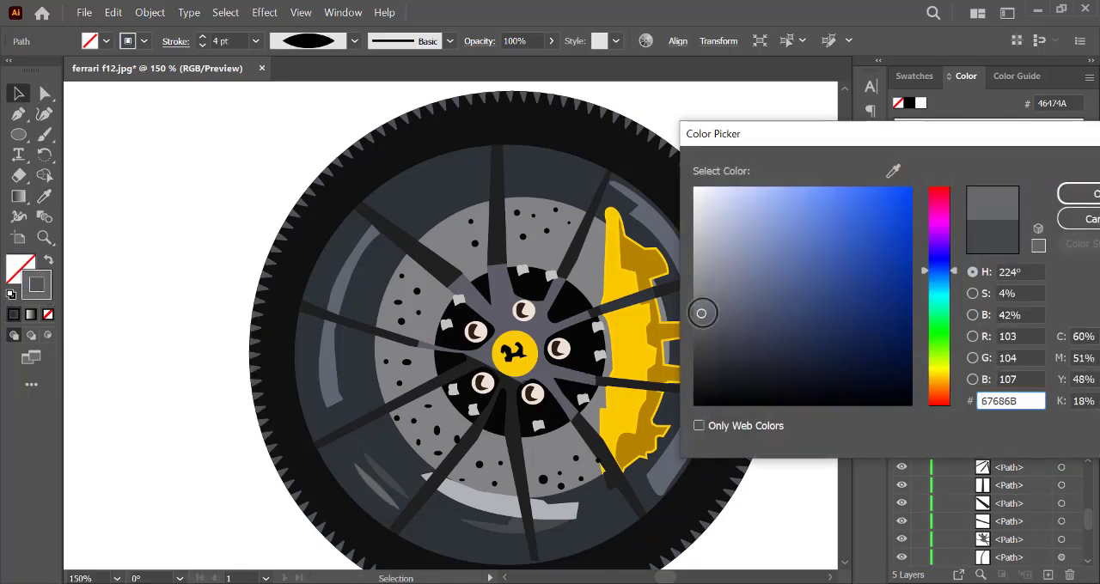
pyautogui.click(1078, 193)
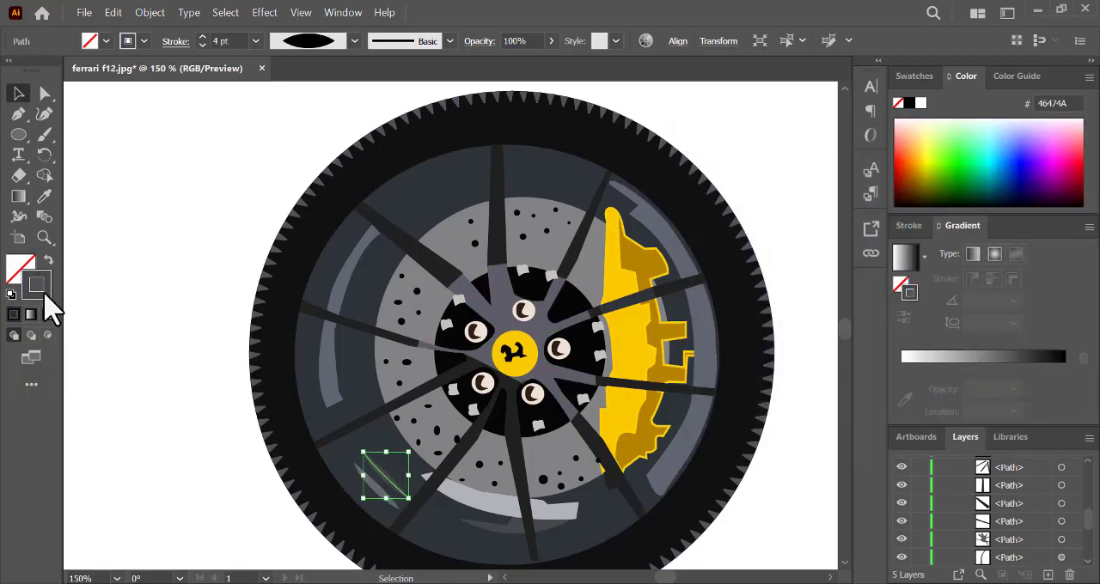
pyautogui.doubleClick(45, 293)
pyautogui.click(714, 310)
pyautogui.click(1090, 191)
pyautogui.click(826, 493)
# - Show the Layer 1 photo, collapse Layer 3, unlock Layer 5 and hide Layers 3, 4 and 2
pyautogui.hotkey('ctrl', '-')
pyautogui.hotkey('ctrl', '-')
pyautogui.hotkey('ctrl', '-')
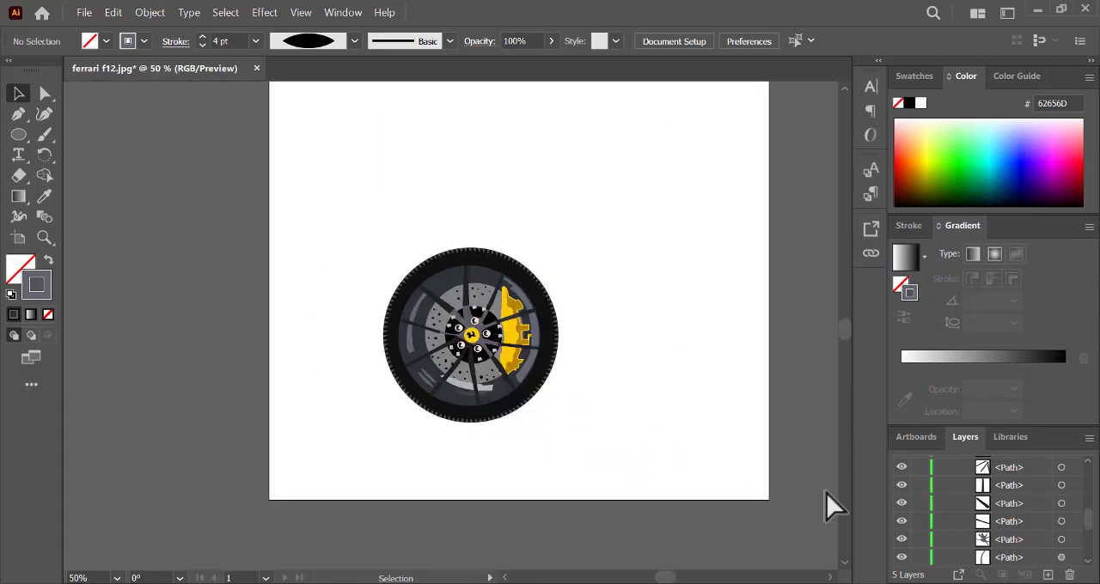
pyautogui.moveTo(1088, 515); pyautogui.dragTo(1071, 479)
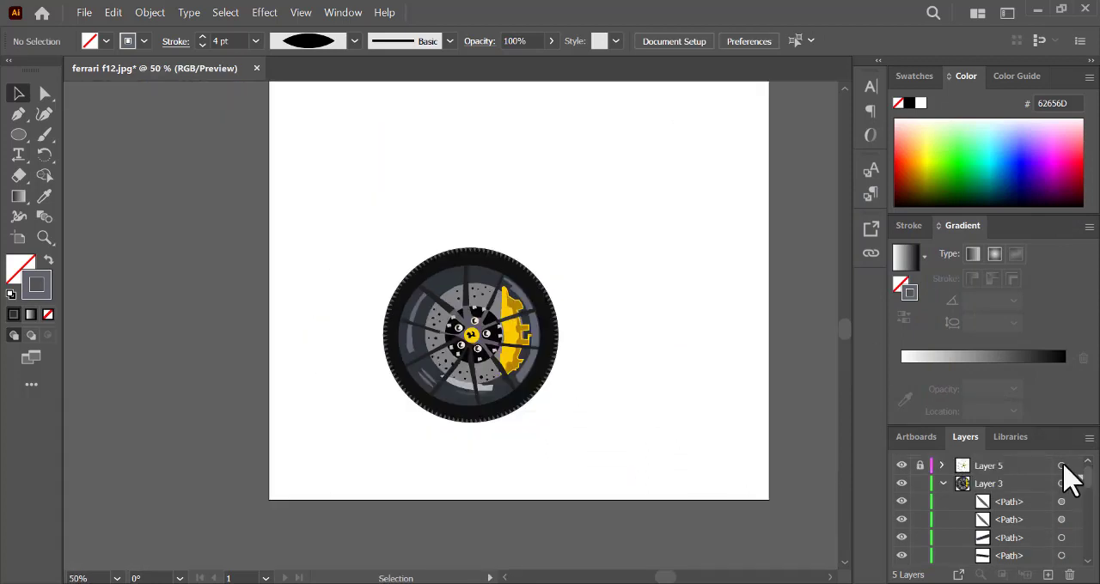
pyautogui.click(941, 484)
pyautogui.click(901, 538)
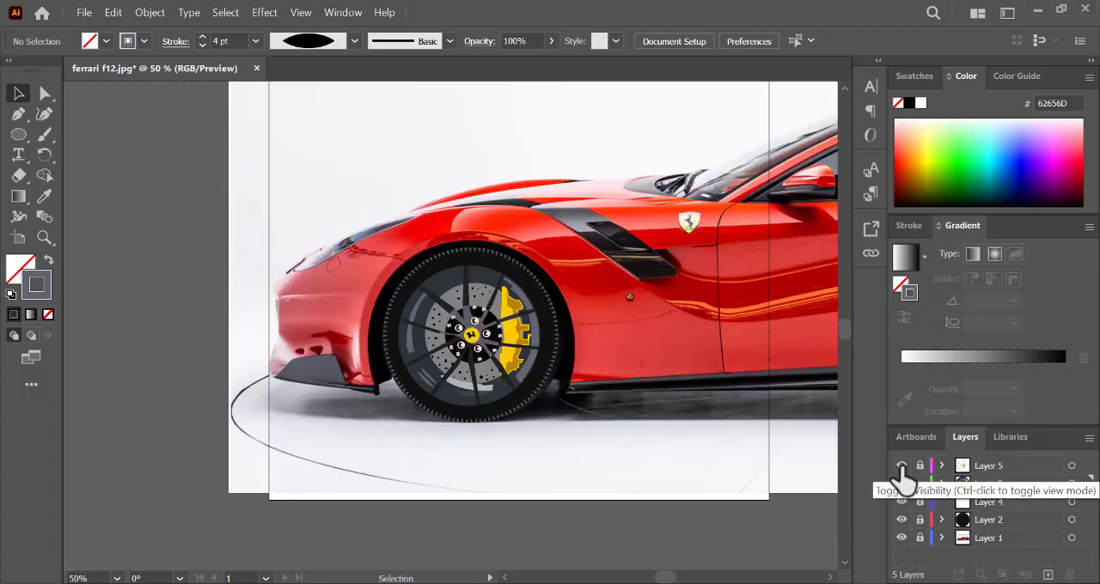
pyautogui.click(920, 465)
pyautogui.click(901, 484)
pyautogui.moveTo(902, 514); pyautogui.dragTo(902, 537)
pyautogui.click(901, 538)
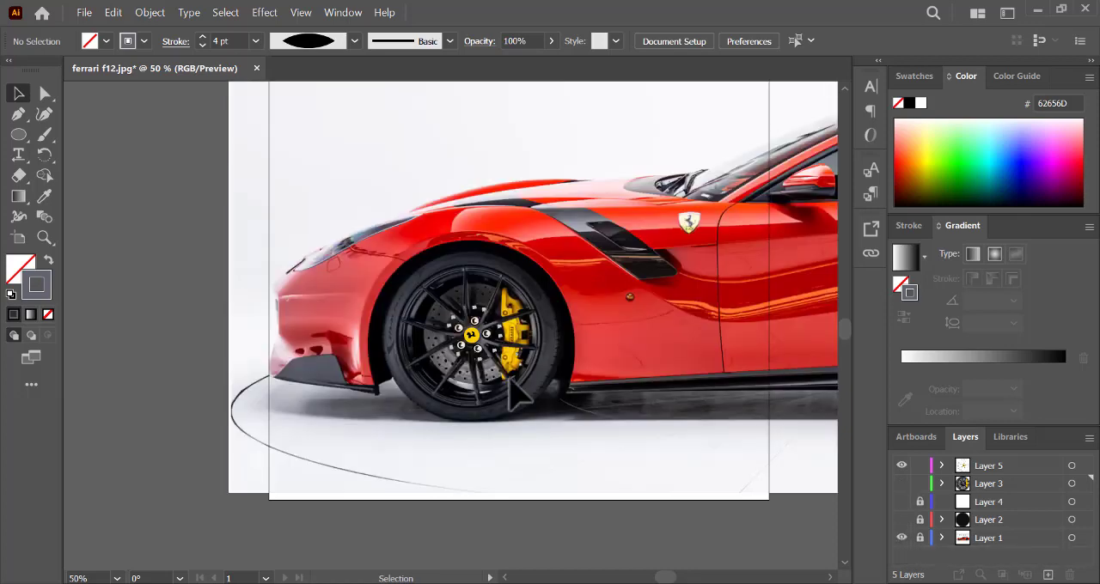
# - Start a Pen path on Layer 5 along the tyre's inner edge, curving from the left side down to the lower left of the rim
pyautogui.scroll(3, 513, 394)
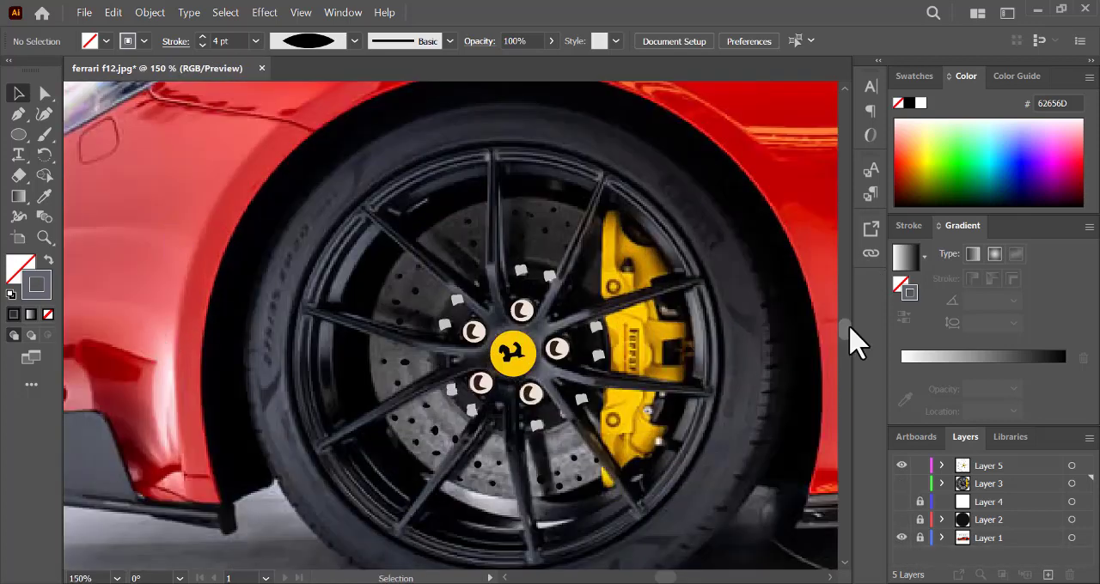
pyautogui.scroll(-2, 854, 342)
pyautogui.press('p')
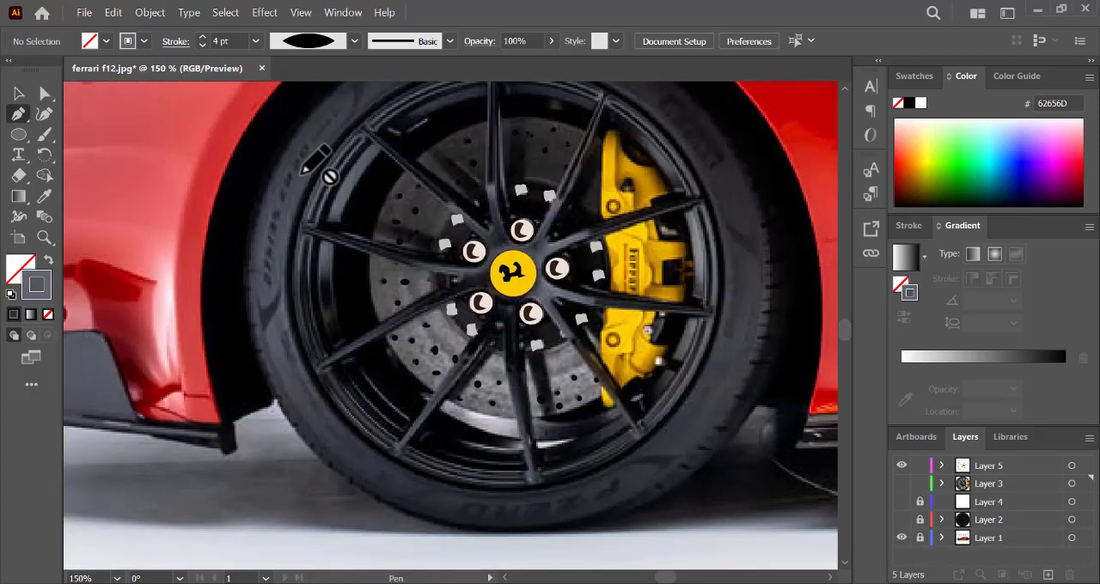
pyautogui.click(988, 465)
pyautogui.click(296, 189)
pyautogui.moveTo(342, 429); pyautogui.dragTo(446, 537)
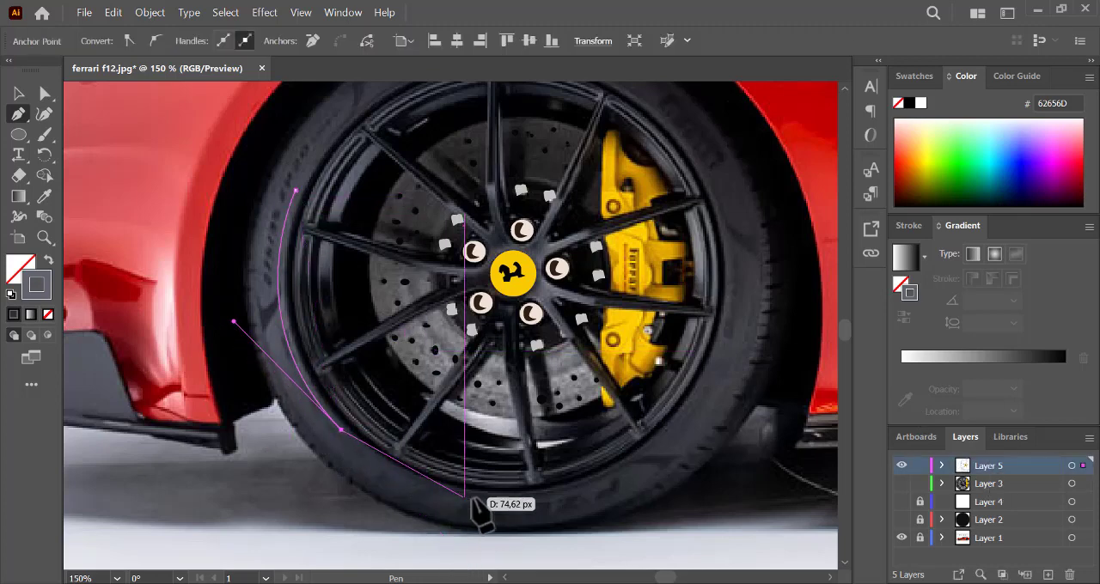
pyautogui.moveTo(477, 498); pyautogui.dragTo(557, 496)
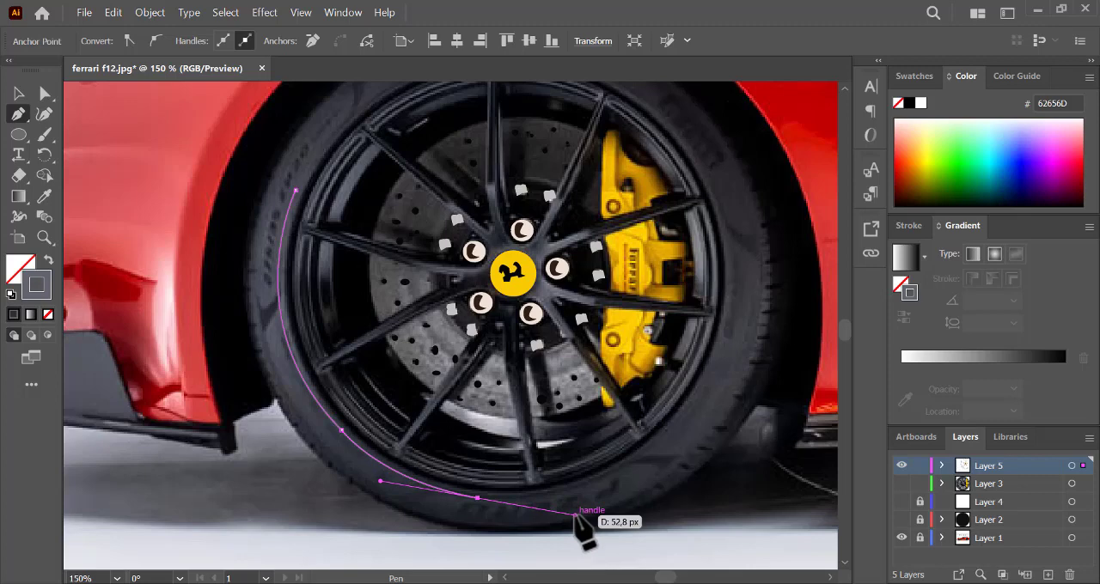
pyautogui.click(18, 93)
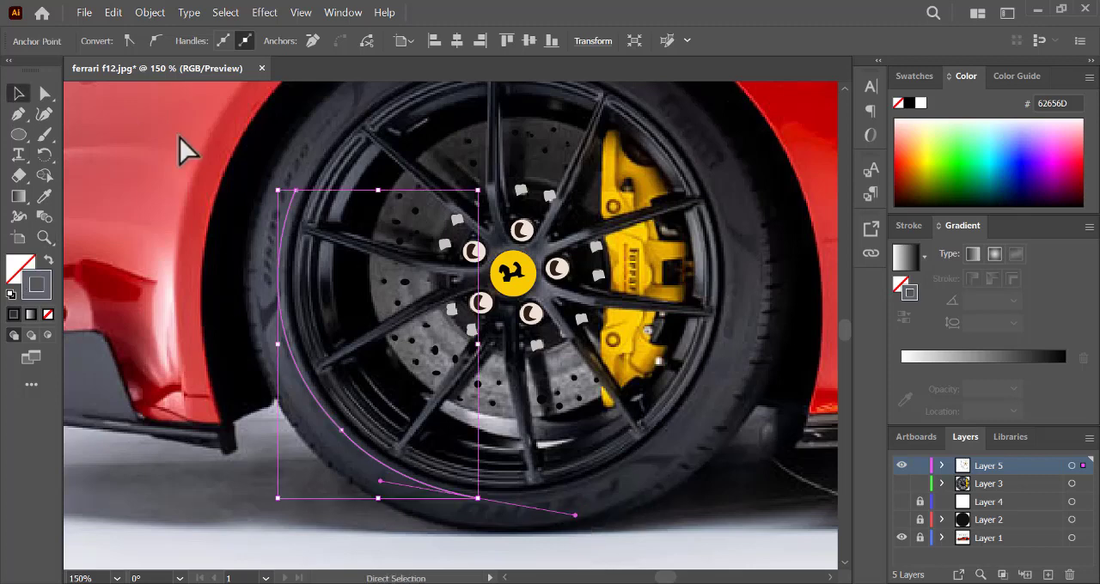
pyautogui.hotkey('ctrl', 'z')
# - Extend the tyre path to a pointed tip below the rim's lower left and trace the outer edge back up the tyre's left side
pyautogui.click(15, 117)
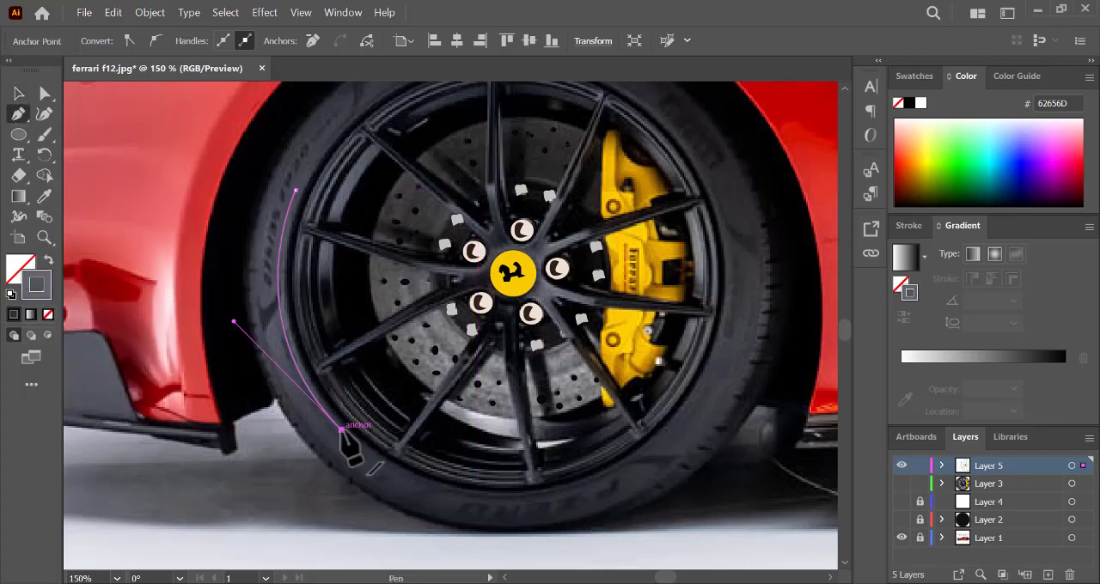
pyautogui.moveTo(426, 488); pyautogui.dragTo(338, 450)
pyautogui.moveTo(284, 401); pyautogui.dragTo(283, 401)
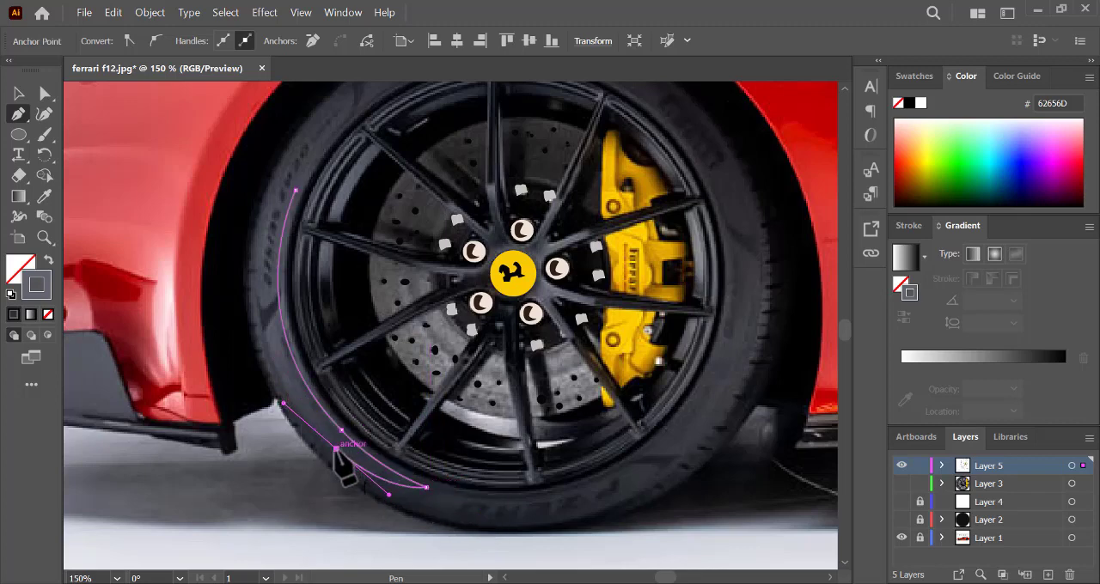
pyautogui.click(336, 449)
pyautogui.moveTo(275, 362); pyautogui.dragTo(275, 362)
pyautogui.moveTo(247, 298); pyautogui.dragTo(247, 298)
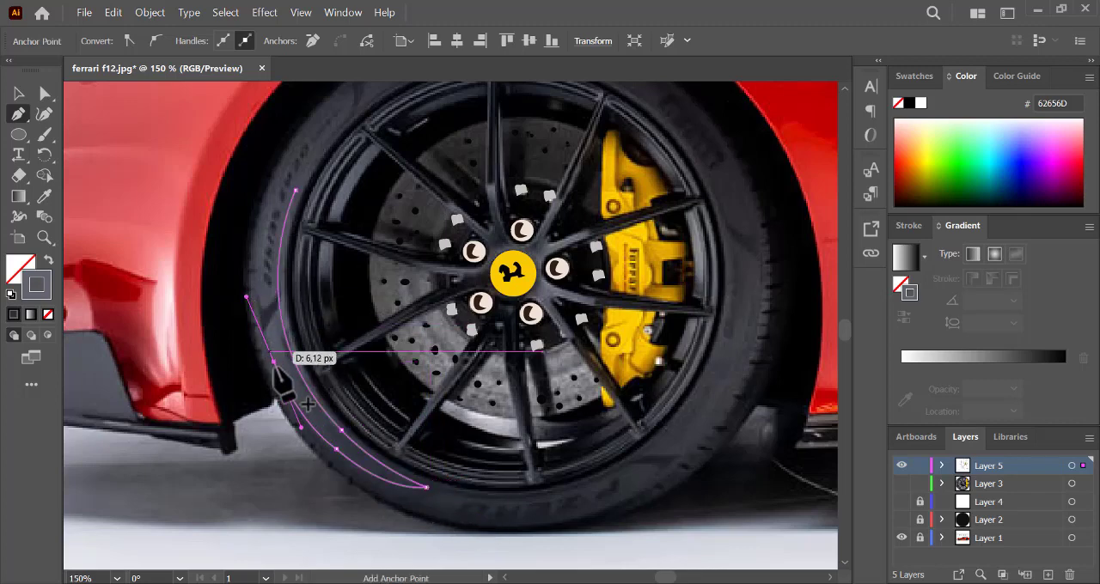
pyautogui.click(275, 361)
pyautogui.moveTo(277, 189); pyautogui.dragTo(354, 361)
pyautogui.click(277, 190)
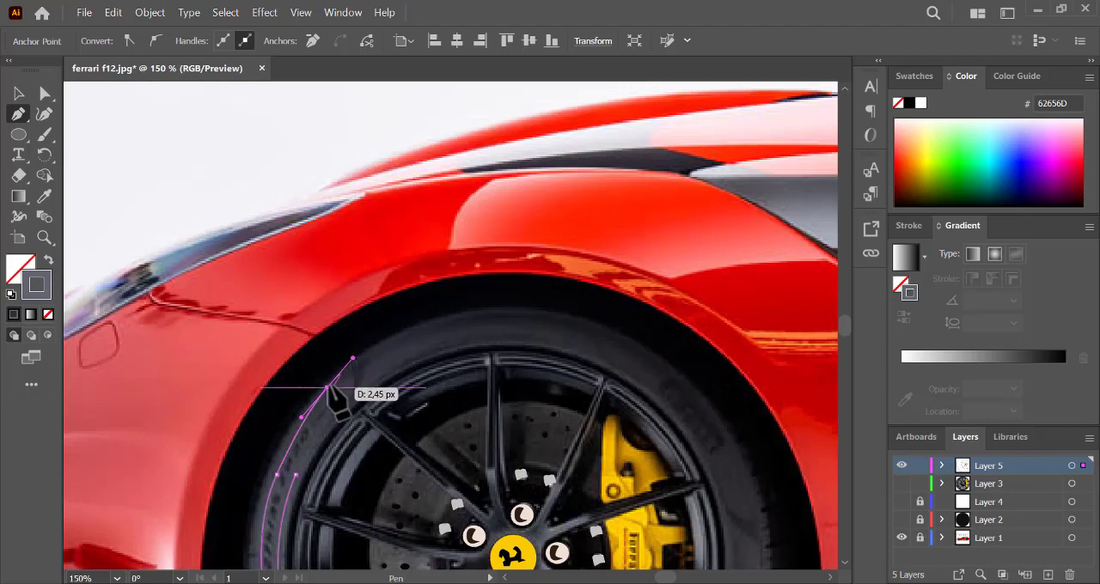
# - Trace the tyre highlight's upper end, close the shape beside the rim and fill it with dark grey sampled from the tyre
pyautogui.click(327, 388)
pyautogui.click(352, 368)
pyautogui.click(352, 395)
pyautogui.click(317, 435)
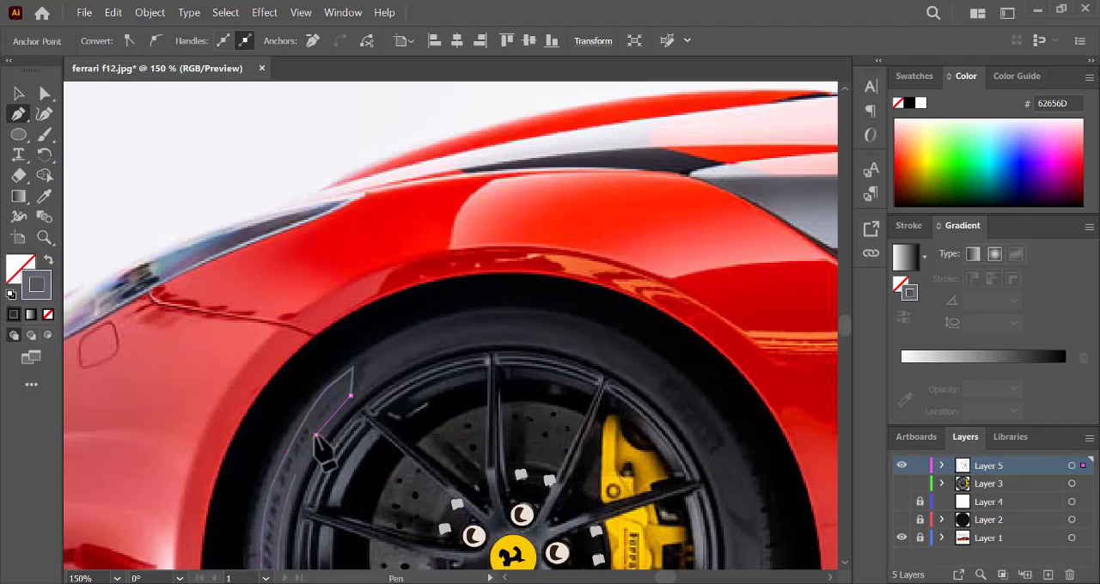
pyautogui.click(355, 402)
pyautogui.moveTo(296, 474); pyautogui.dragTo(287, 497)
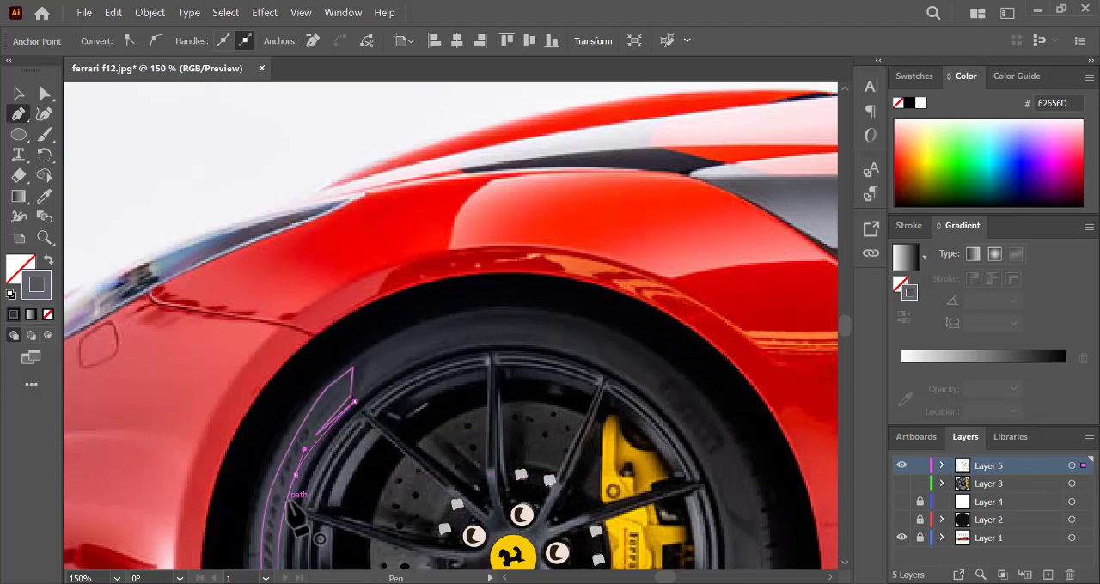
pyautogui.click(44, 196)
pyautogui.click(331, 409)
pyautogui.keyDown('ctrl'); pyautogui.click(753, 417); pyautogui.keyUp('ctrl')
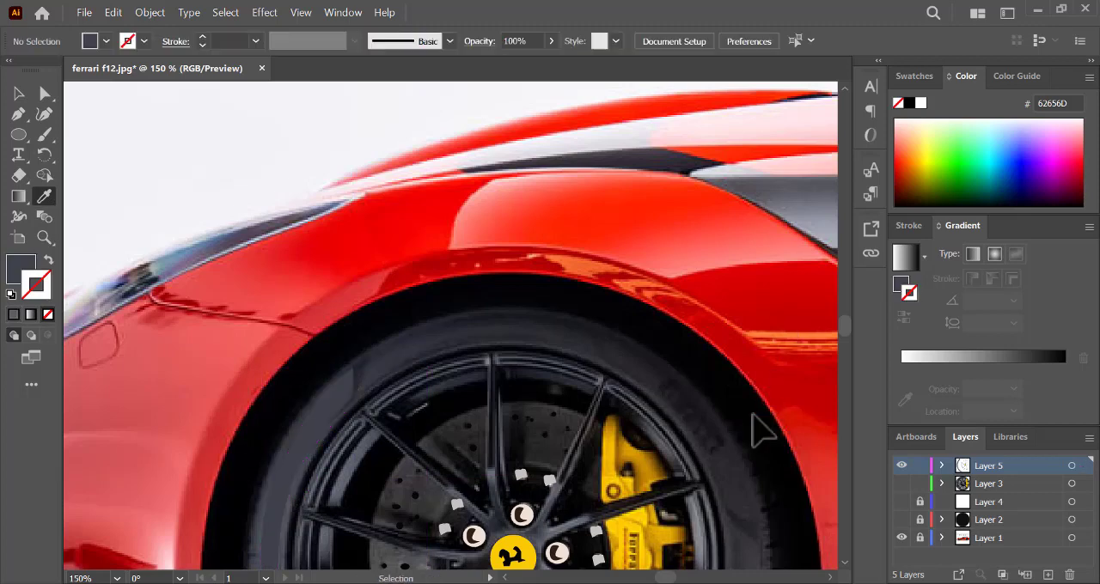
# - Show Layers 2, 4 and 3 and hide the Layer 1 photo to view the wheel artwork alone
pyautogui.click(902, 520)
pyautogui.click(901, 538)
pyautogui.hotkey('ctrl', '-')
pyautogui.hotkey('ctrl', '-')
pyautogui.hotkey('ctrl', '-')
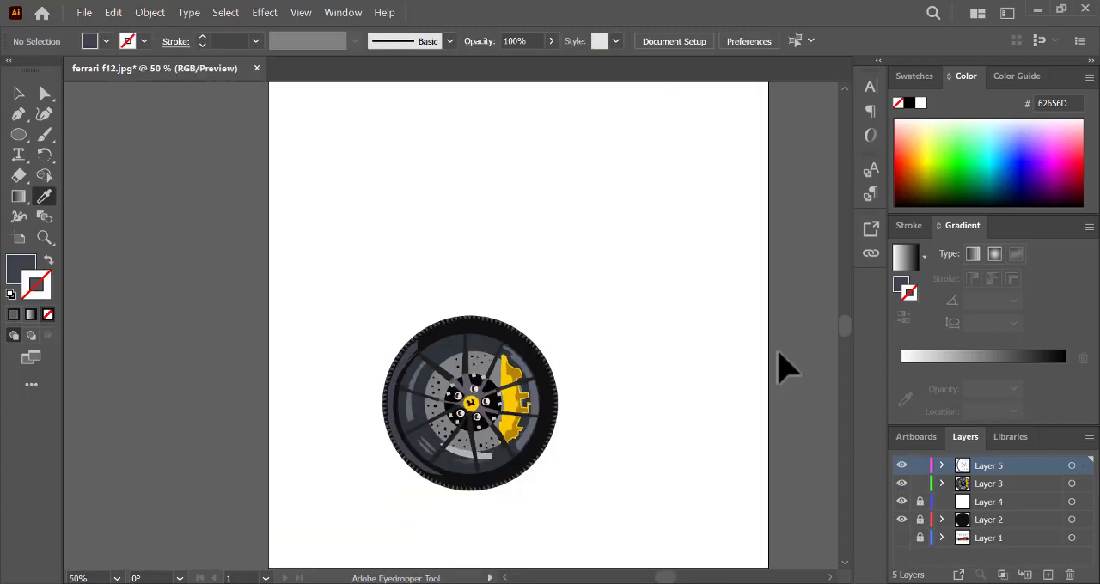
# - Lower the opacity of the curved dark grey highlight on the tyre's left side to 52%
pyautogui.click(18, 92)
pyautogui.click(410, 351)
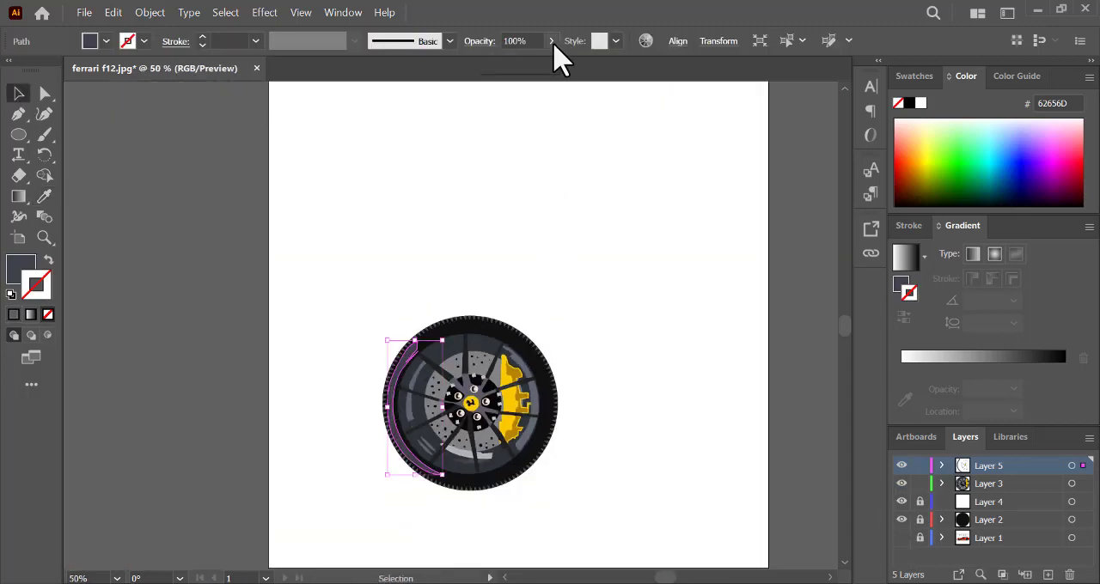
pyautogui.click(551, 42)
pyautogui.moveTo(551, 61); pyautogui.dragTo(518, 62)
pyautogui.click(602, 215)
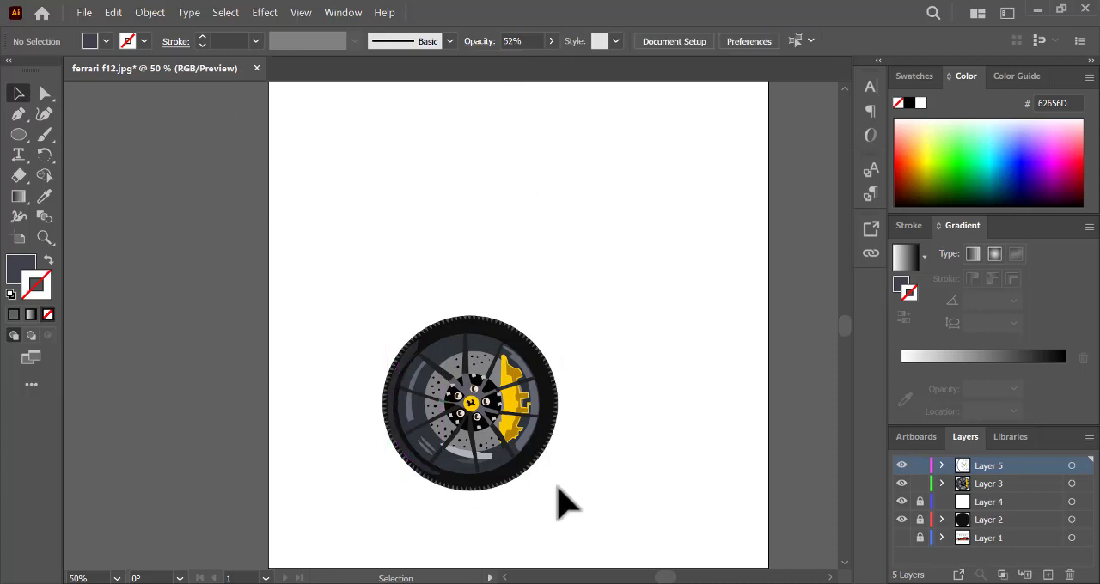
# - Recolour the spoke highlight path around the wheel hub to the lighter grey 7C7B84
pyautogui.click(486, 403)
pyautogui.doubleClick(21, 268)
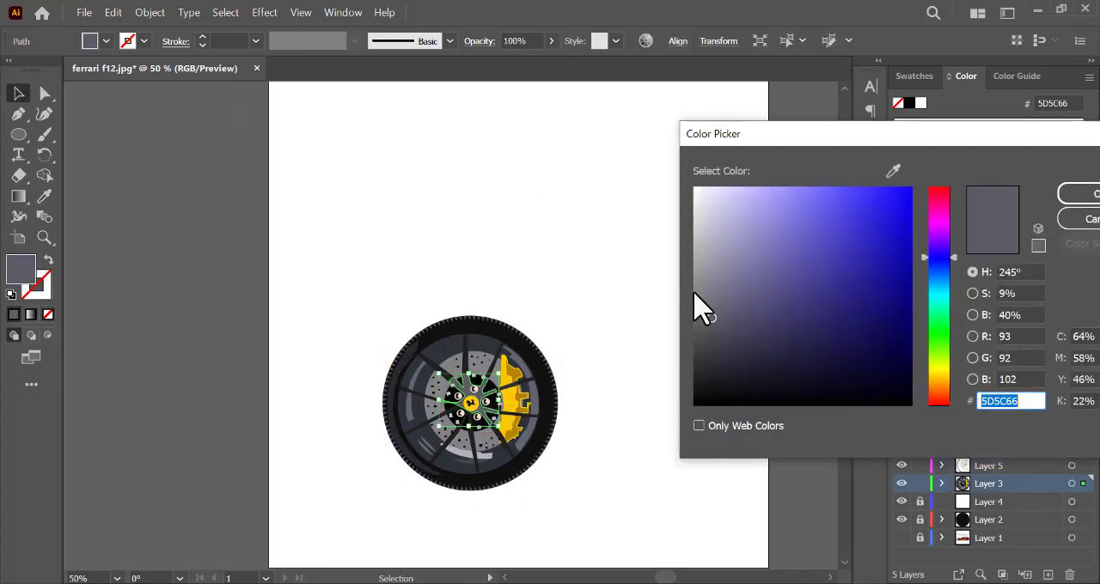
pyautogui.click(701, 296)
pyautogui.click(705, 421)
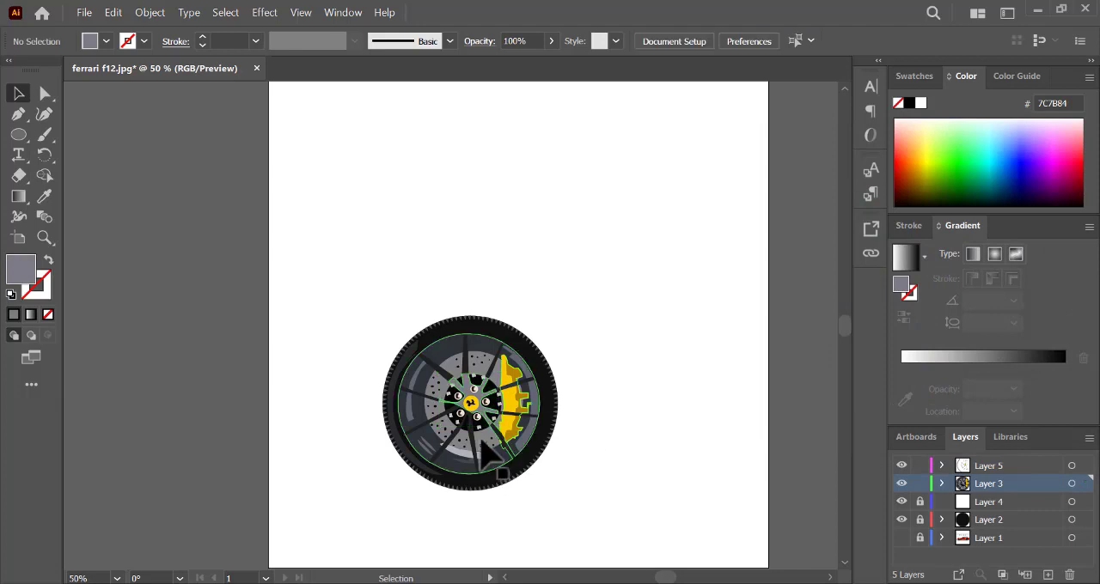
# - Unlock Layer 4, then expand Layer 3 and unlock its ellipse and the brake disc group
pyautogui.click(919, 503)
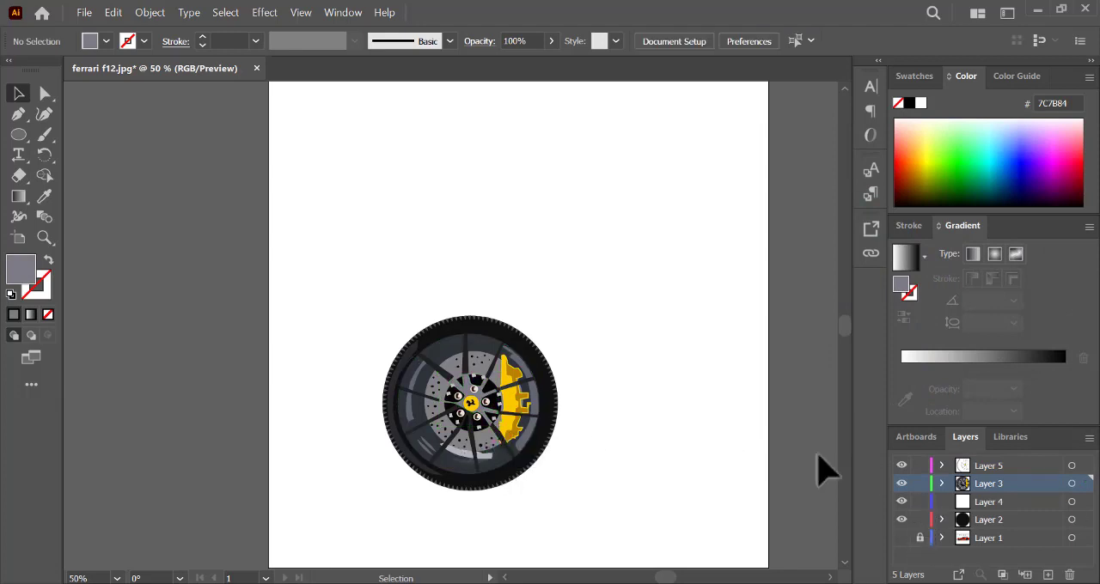
pyautogui.click(941, 483)
pyautogui.moveTo(1087, 477); pyautogui.dragTo(1090, 539)
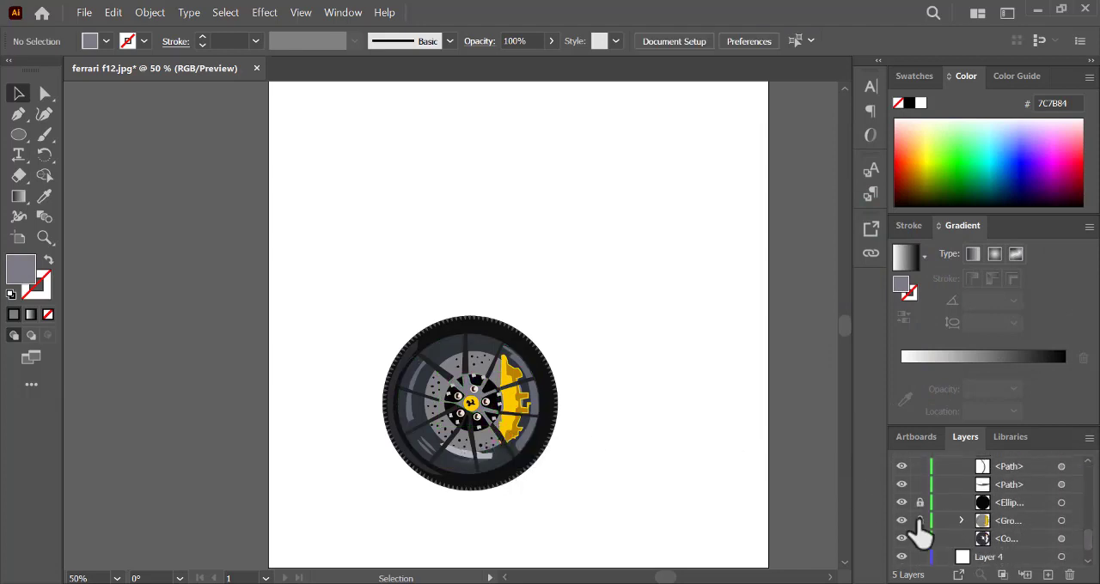
# - Try a dark red 580015 fill on the isolated brake disc compound path, undo it and leave isolation mode
pyautogui.click(490, 452)
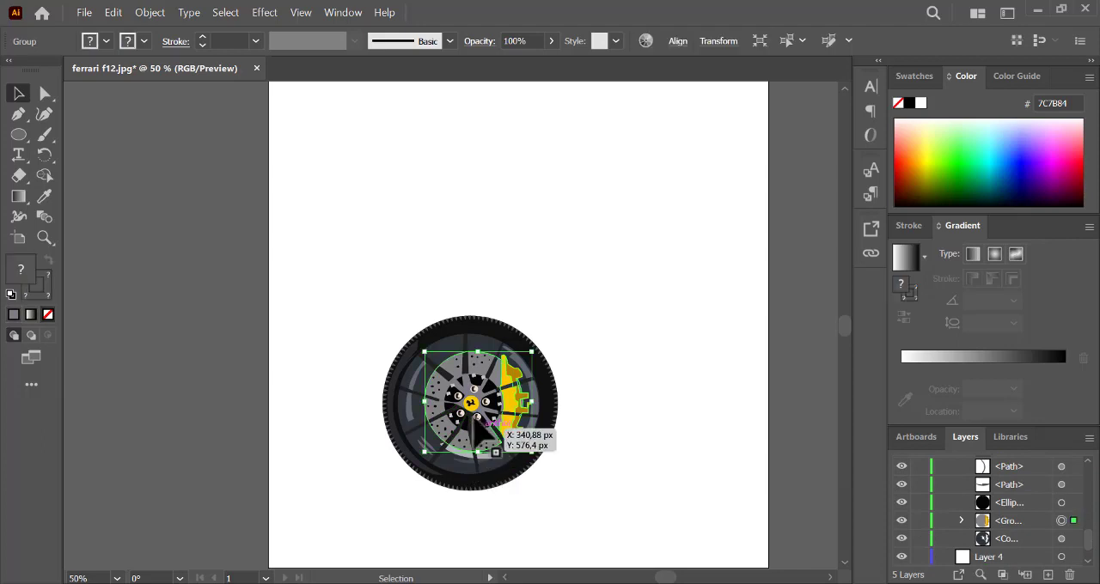
pyautogui.doubleClick(488, 448)
pyautogui.doubleClick(488, 447)
pyautogui.doubleClick(22, 270)
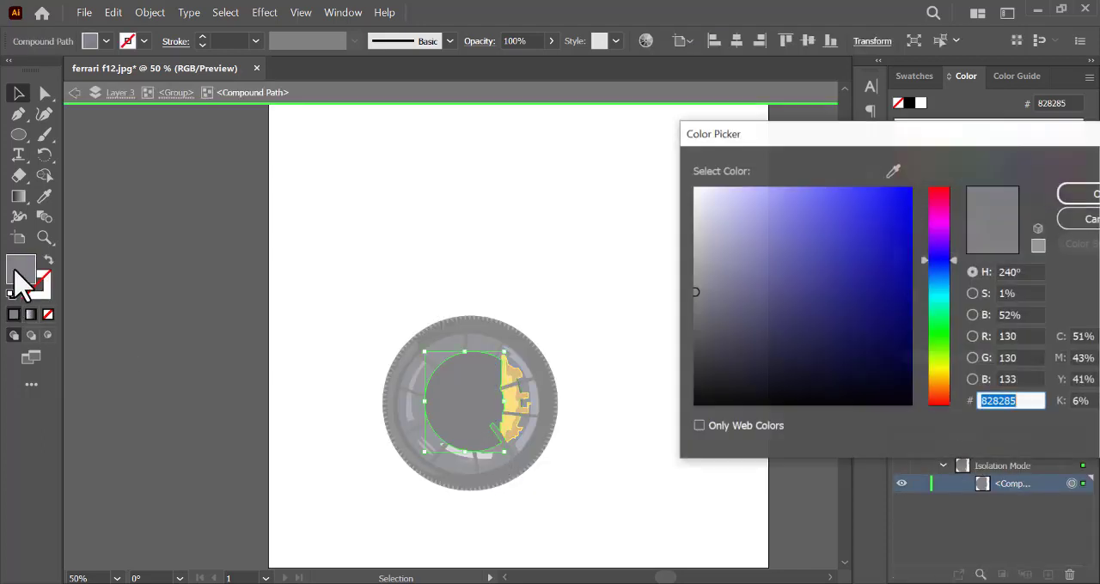
pyautogui.click(699, 272)
pyautogui.click(694, 241)
pyautogui.click(1071, 194)
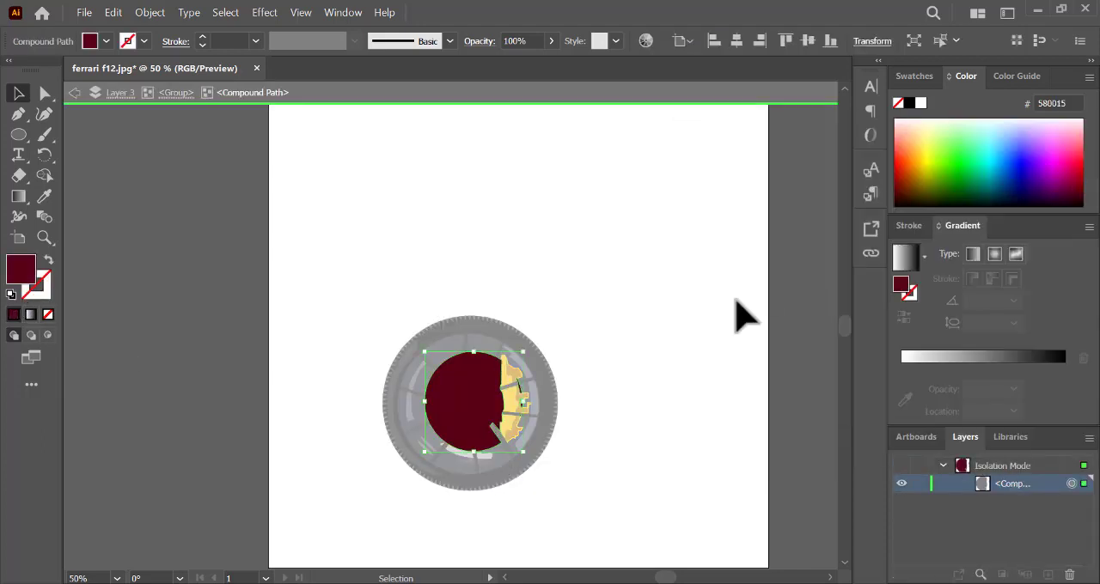
pyautogui.doubleClick(718, 310)
pyautogui.hotkey('ctrl', 'z')
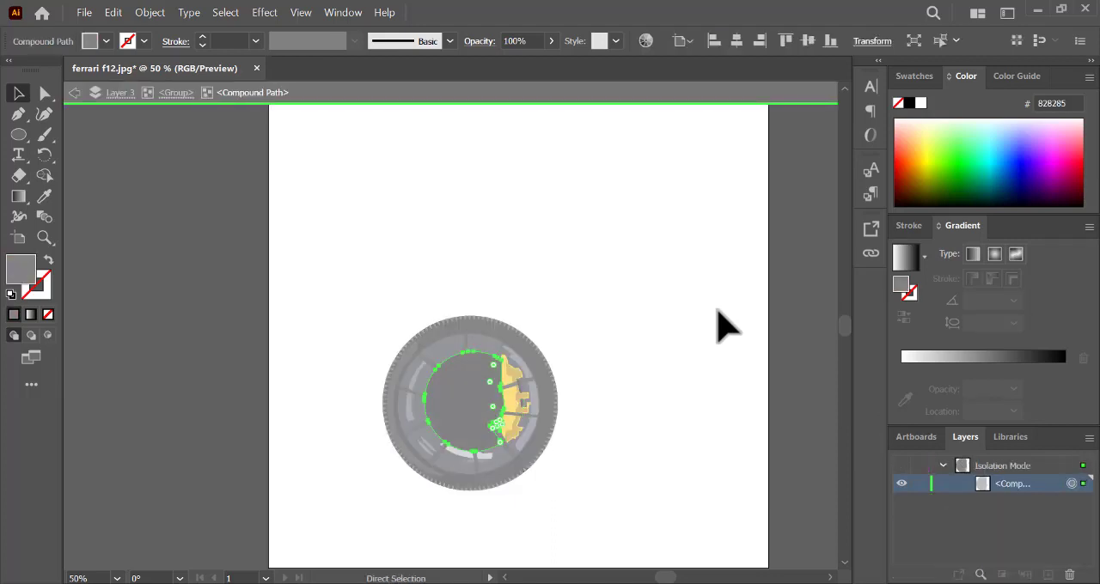
pyautogui.doubleClick(817, 336)
# - Recolour the curved reflection on the left side of the rim to grey 767777
pyautogui.click(416, 393)
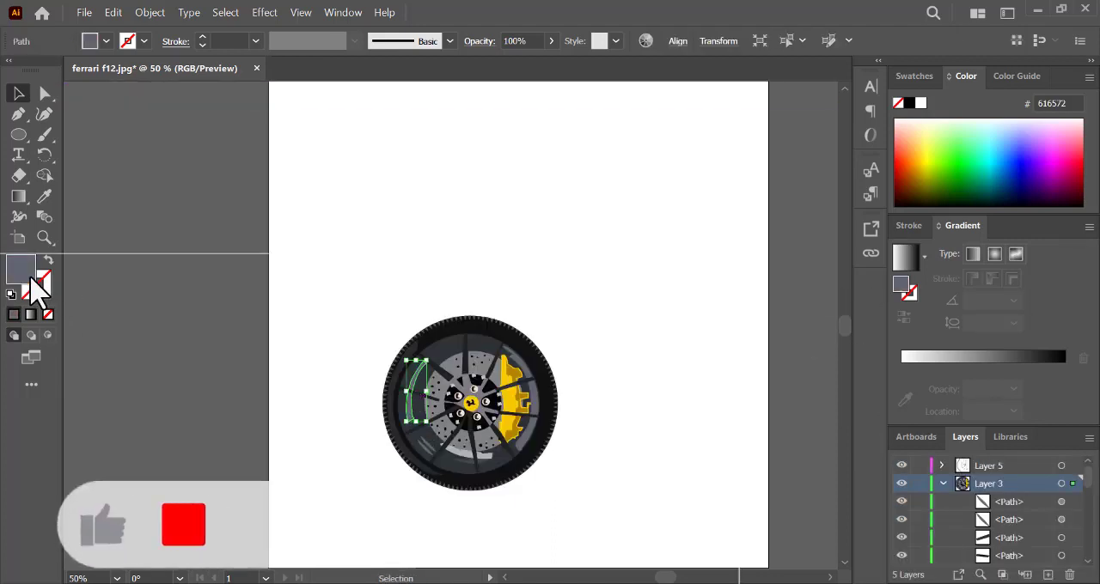
pyautogui.doubleClick(22, 270)
pyautogui.click(695, 303)
pyautogui.click(1067, 196)
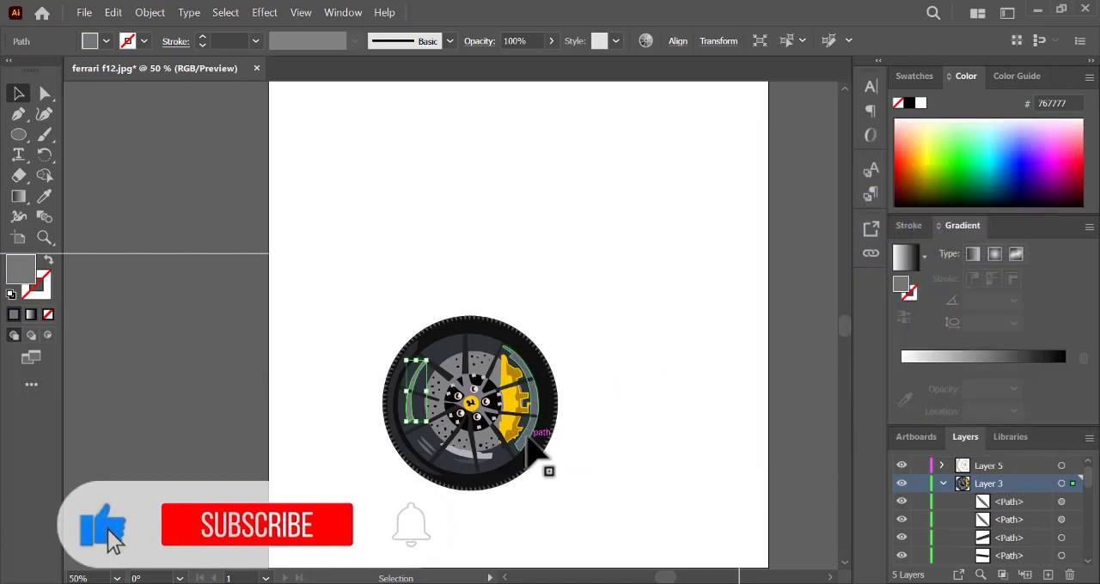
# - Recolour the curved rim reflection behind the yellow caliper to a lighter neutral grey
pyautogui.click(540, 442)
pyautogui.doubleClick(31, 275)
pyautogui.click(695, 272)
pyautogui.click(1079, 194)
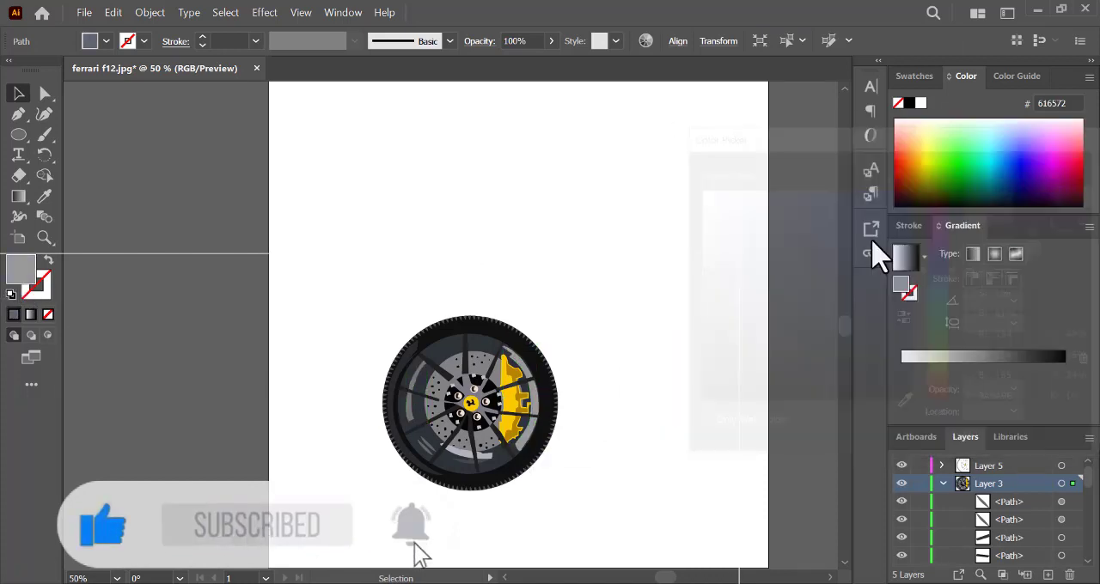
# - Recolour the small reflection at the bottom of the rim to blue-grey 565A63 and deselect it
pyautogui.click(471, 461)
pyautogui.doubleClick(26, 277)
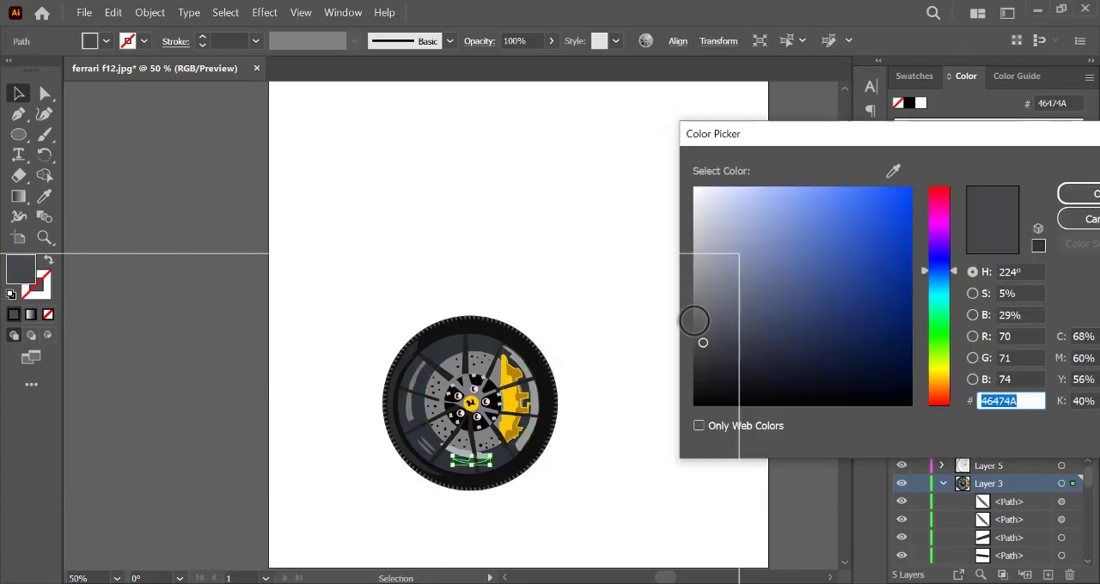
pyautogui.click(719, 318)
pyautogui.click(1074, 196)
pyautogui.click(816, 400)
# - Collapse Layer 3, show the Layer 1 photo, hide Layers 2, 4 and 3, and make Layer 5 active
pyautogui.click(944, 484)
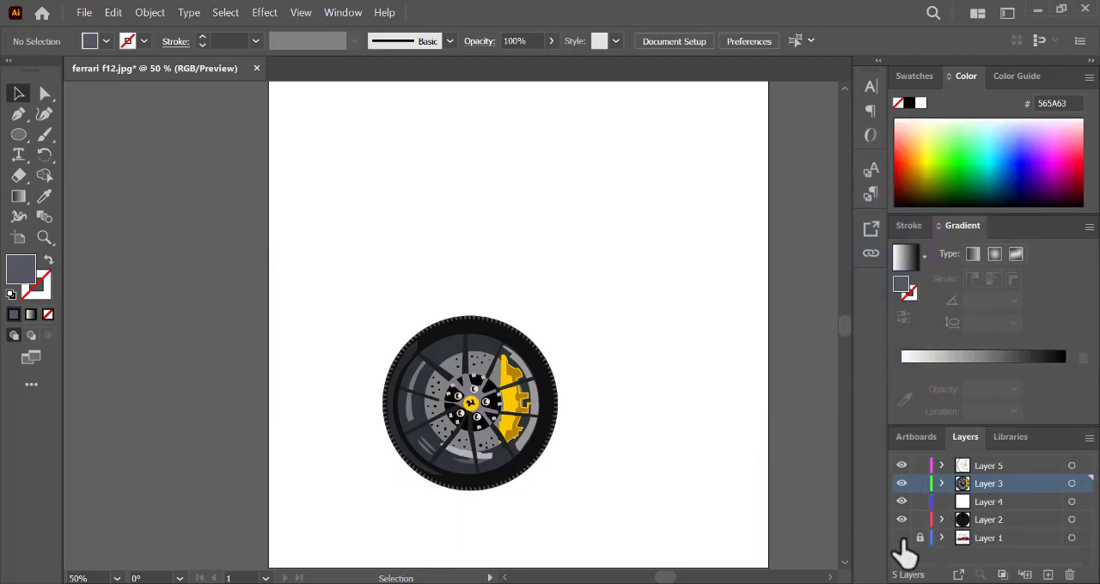
pyautogui.click(902, 538)
pyautogui.moveTo(901, 520); pyautogui.dragTo(902, 485)
pyautogui.click(997, 466)
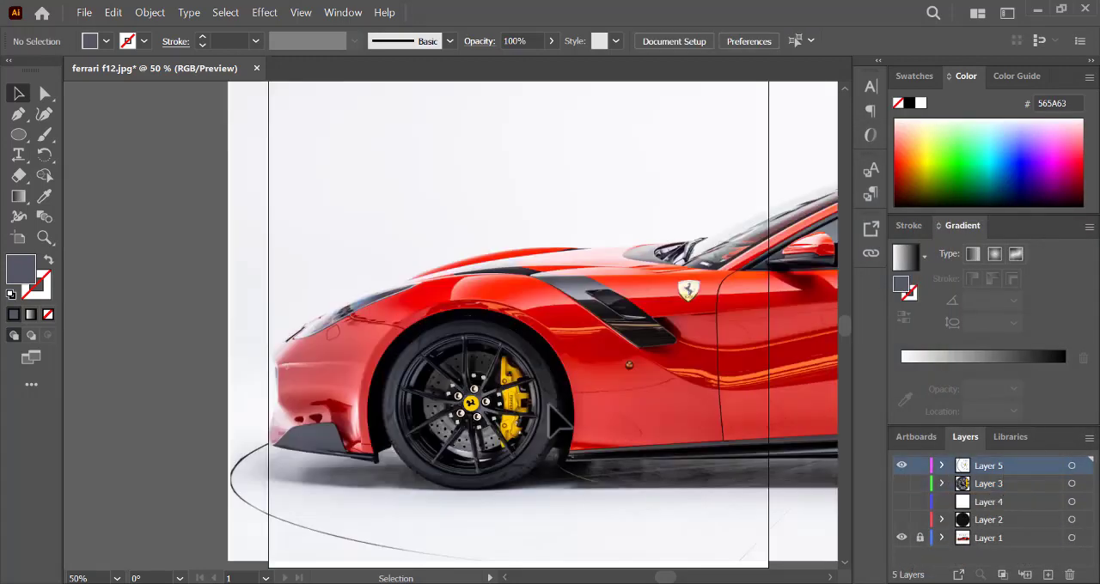
# - Draw a small circle on the caliper's lower bolt with no fill and a 2 pt near-black 050505 stroke
pyautogui.hotkey('ctrl', '+')
pyautogui.hotkey('ctrl', '+')
pyautogui.hotkey('ctrl', '+')
pyautogui.scroll(-3, 475, 460)
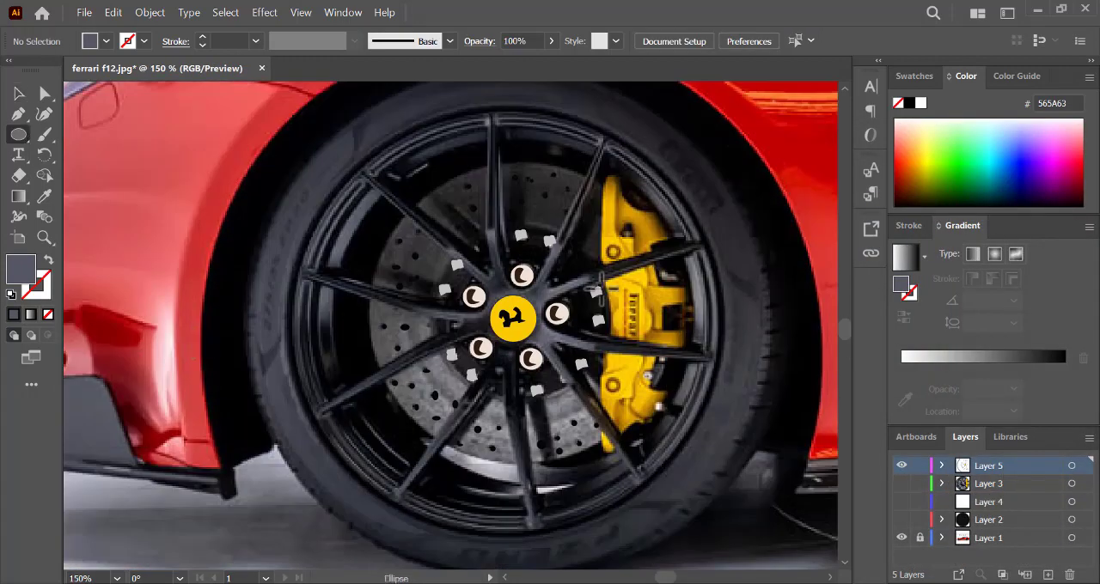
pyautogui.moveTo(608, 380); pyautogui.dragTo(622, 394)
pyautogui.doubleClick(25, 268)
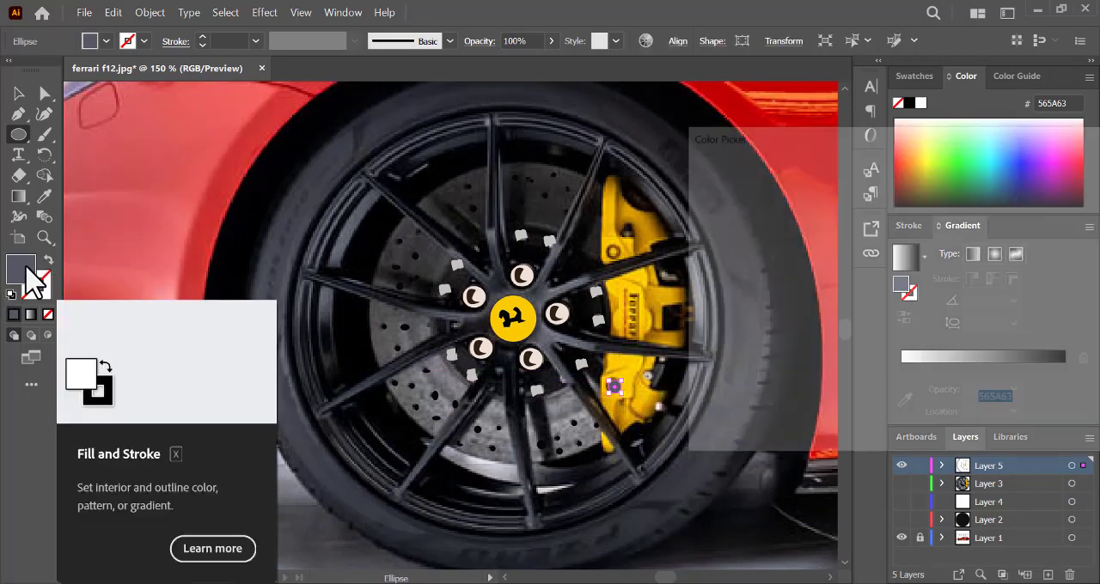
pyautogui.click(695, 397)
pyautogui.click(1078, 194)
pyautogui.hotkey('shift', 'x')
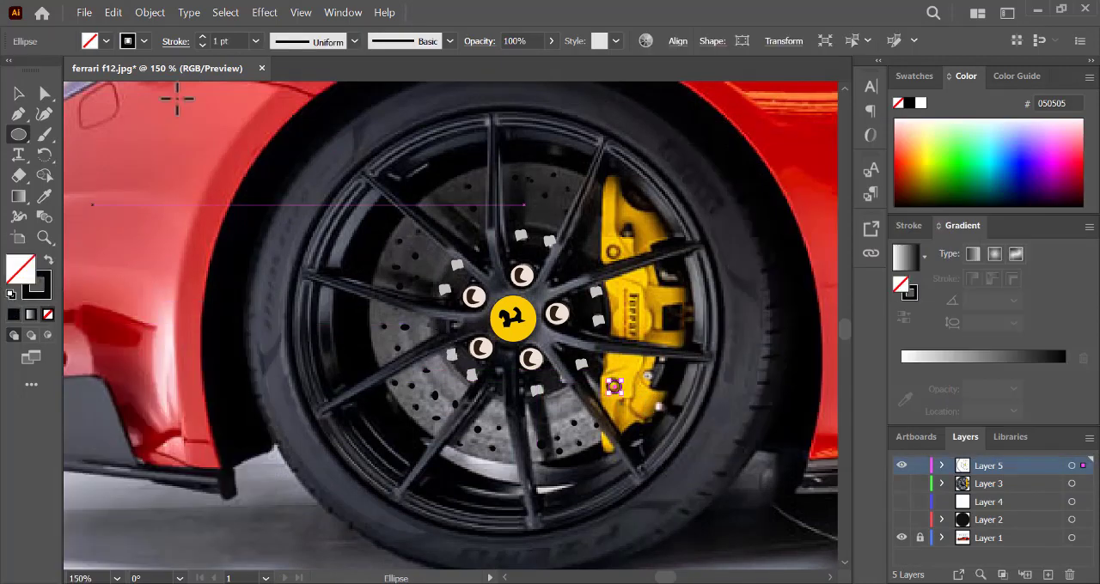
pyautogui.click(202, 37)
pyautogui.click(203, 46)
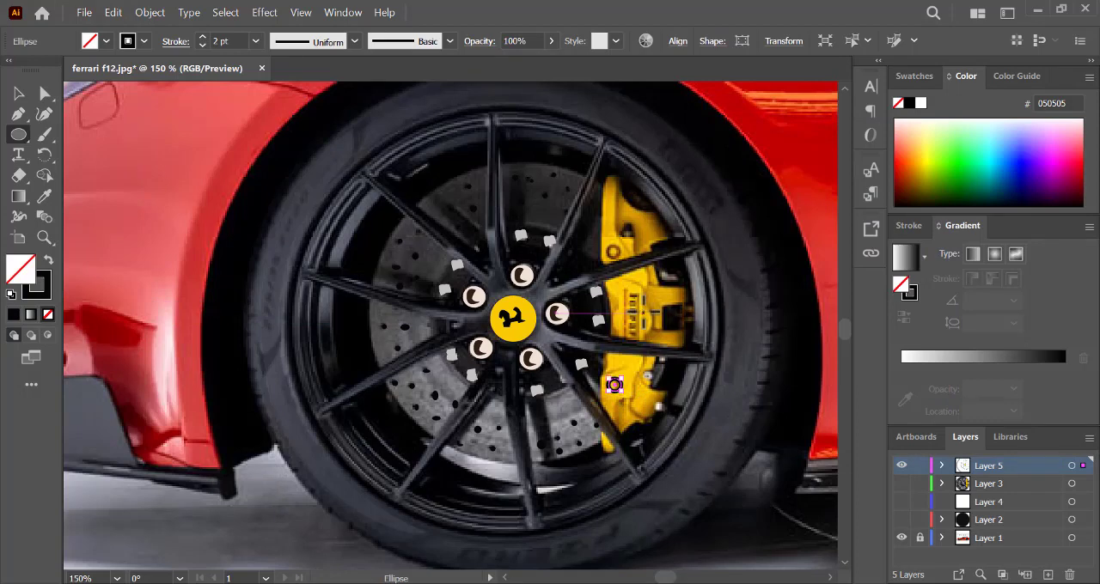
# - Draw a matching 2 pt near-black ring over the caliper's upper bolt and adjust its placement
pyautogui.moveTo(606, 246); pyautogui.dragTo(622, 261)
pyautogui.keyDown('ctrl'); pyautogui.click(608, 255); pyautogui.keyUp('ctrl')
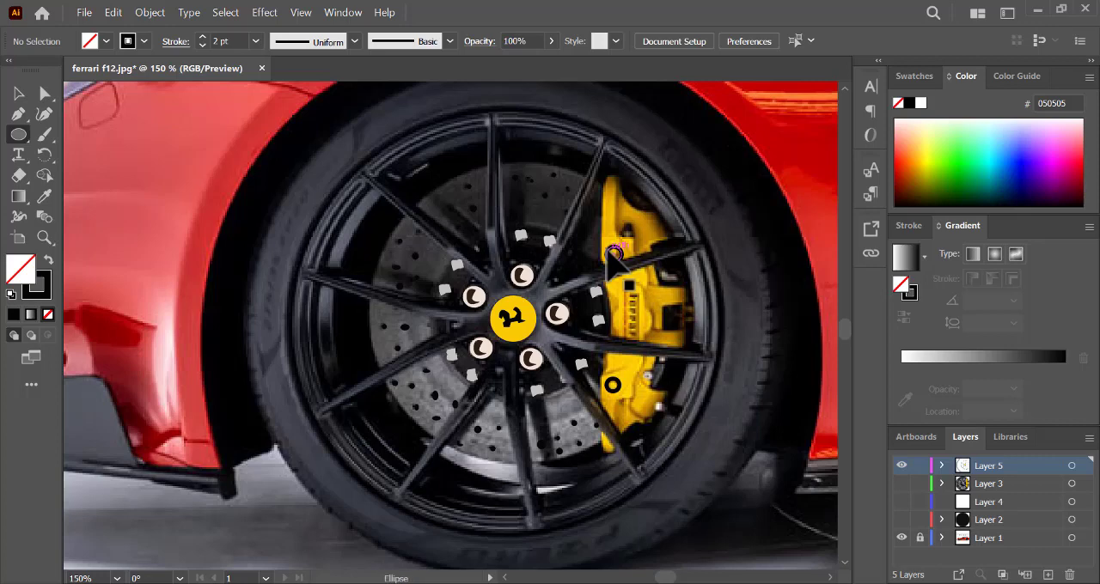
pyautogui.press('v')
pyautogui.click(619, 255)
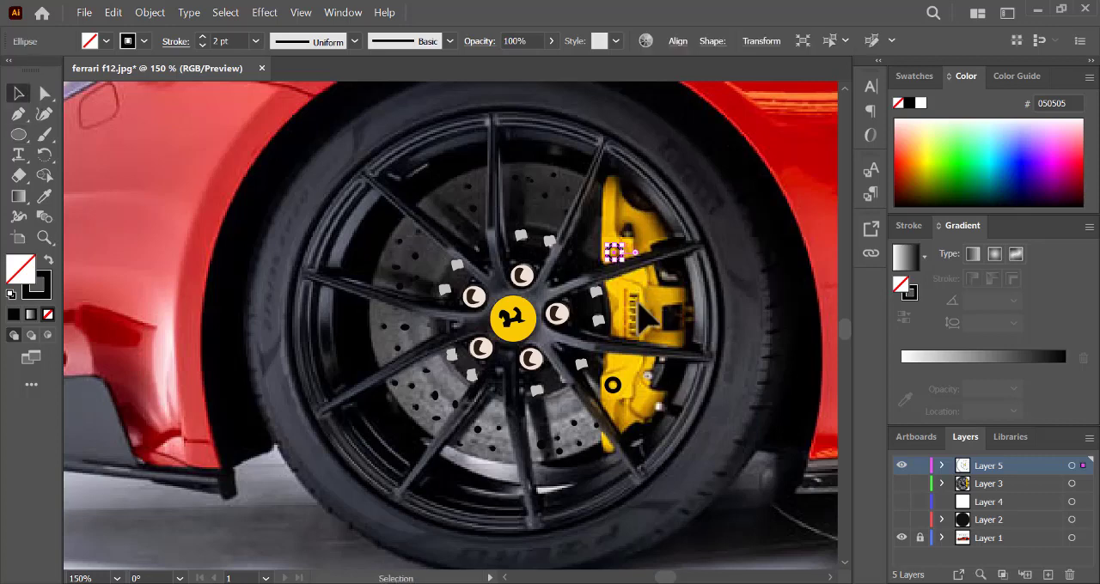
pyautogui.click(639, 305)
# - Trace the small dark tapered shape above the upper ring with the Pen tool and fill it near-black without a stroke
pyautogui.click(21, 115)
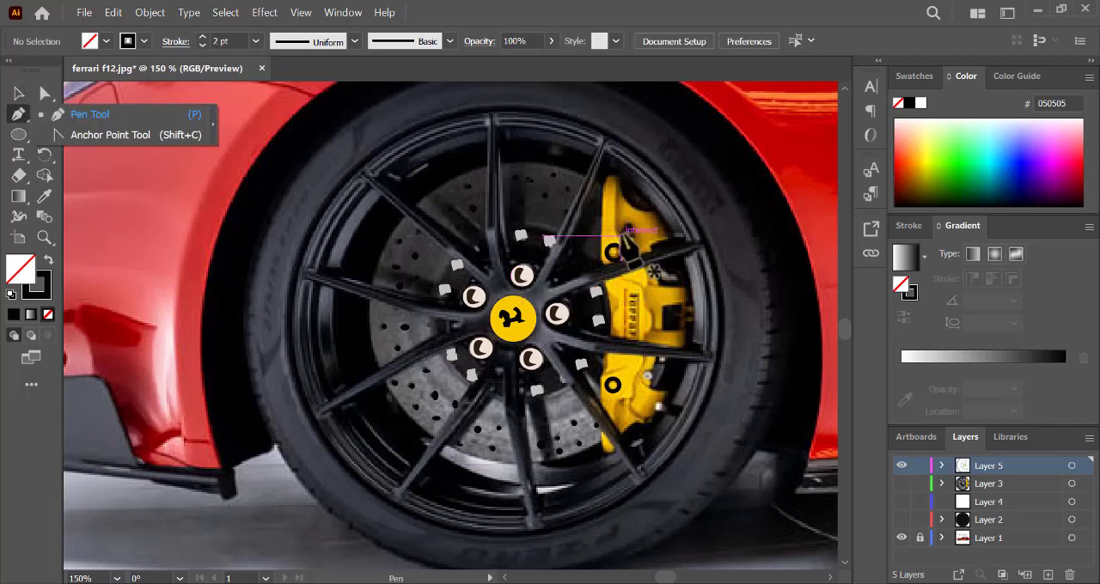
pyautogui.click(620, 239)
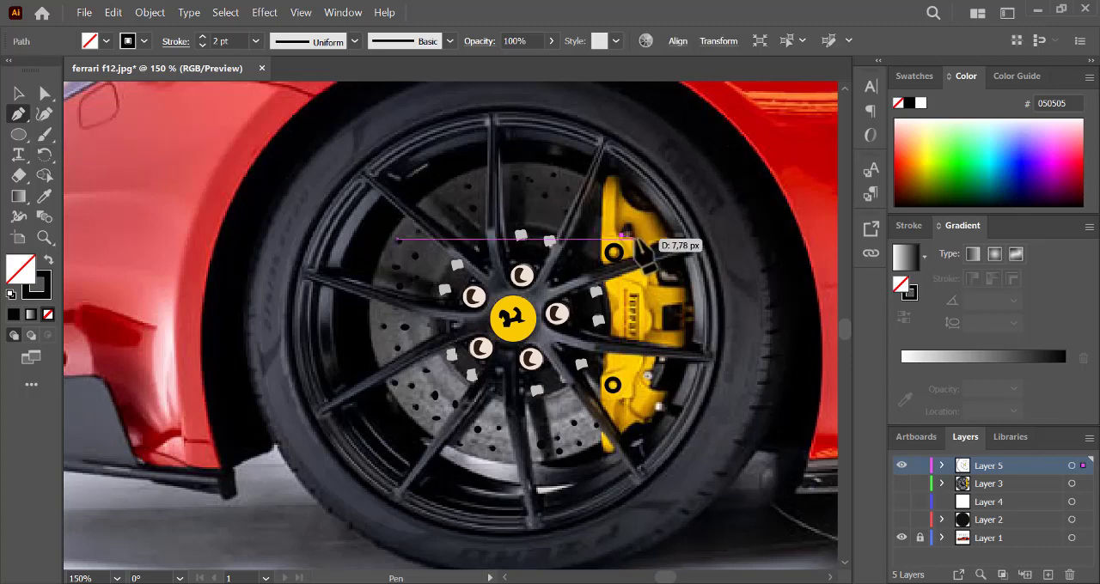
pyautogui.hotkey('ctrl', '+')
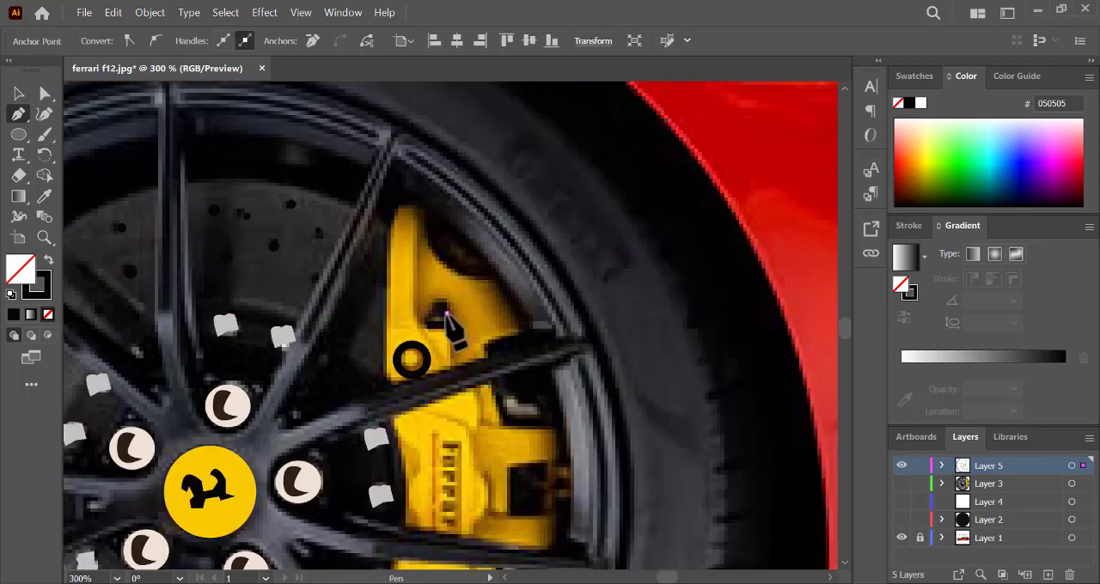
pyautogui.click(447, 312)
pyautogui.click(454, 325)
pyautogui.click(427, 326)
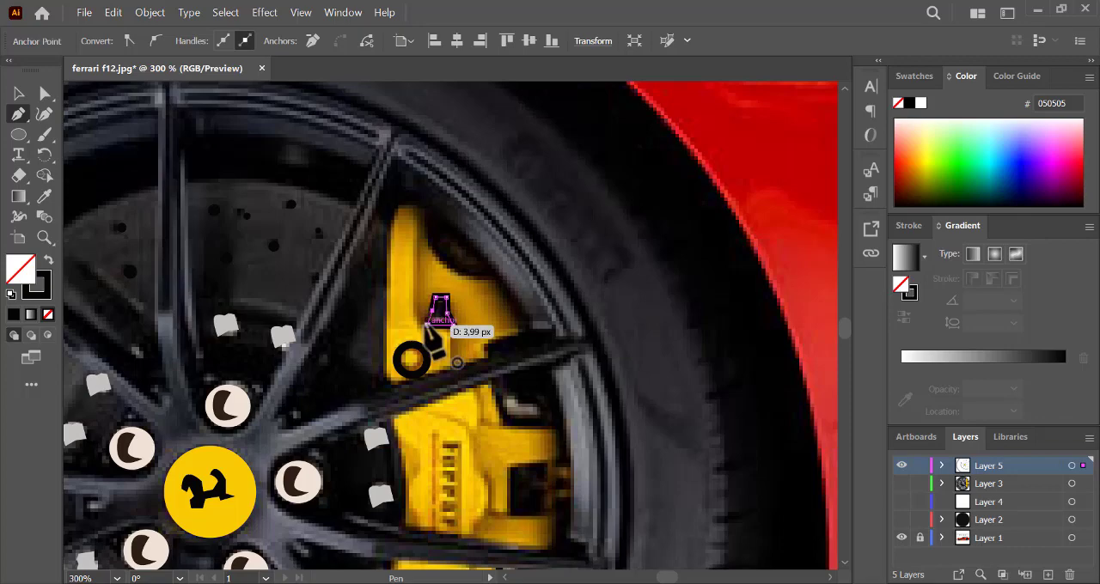
pyautogui.click(433, 311)
pyautogui.click(435, 298)
pyautogui.click(48, 260)
pyautogui.keyDown('ctrl'); pyautogui.click(490, 466); pyautogui.keyUp('ctrl')
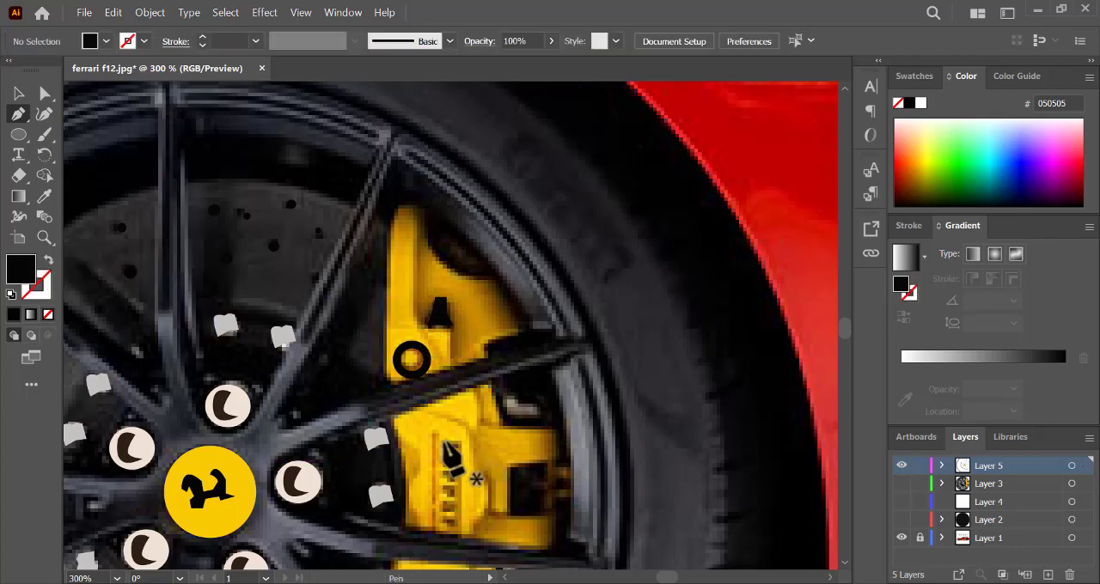
# - Draw the caliper's Ferrari lettering as black Pencil shapes and add a straight vertical 1 pt Pen line beside it
pyautogui.scroll(-5, 855, 345)
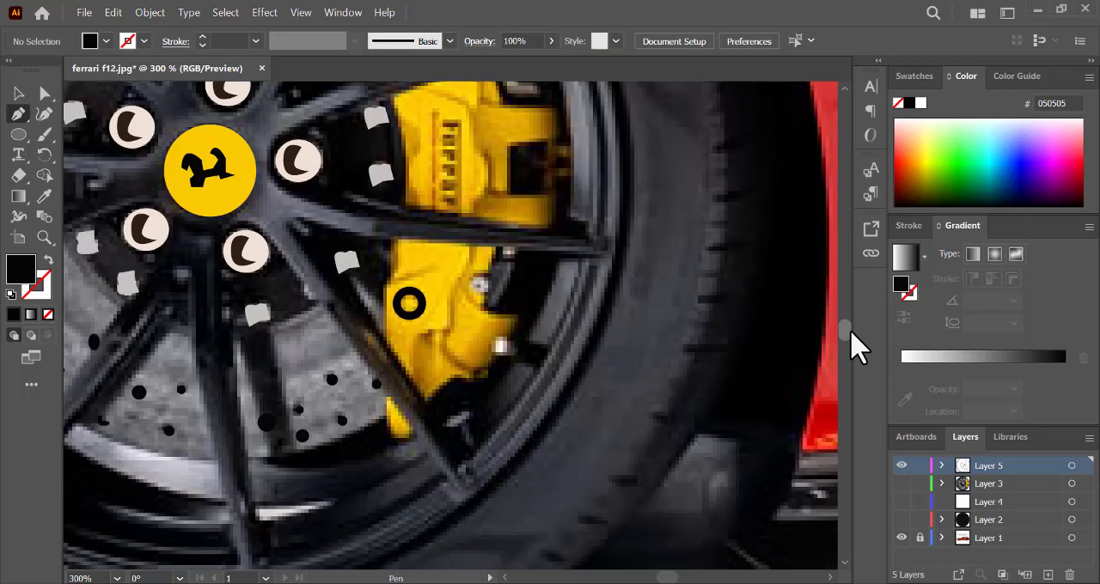
pyautogui.press('n')
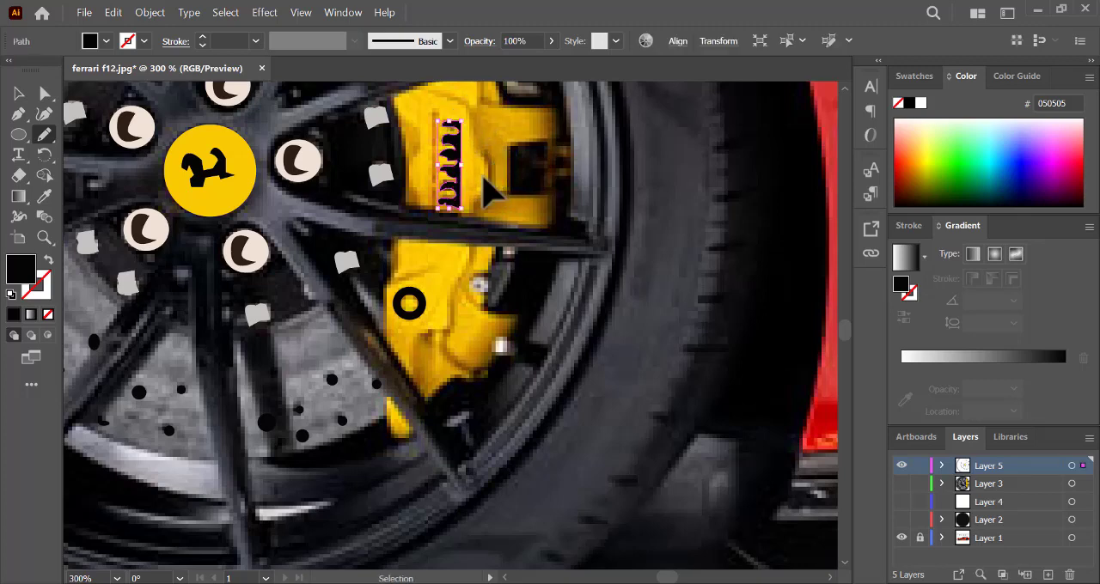
pyautogui.click(18, 114)
pyautogui.click(433, 112)
pyautogui.click(433, 205)
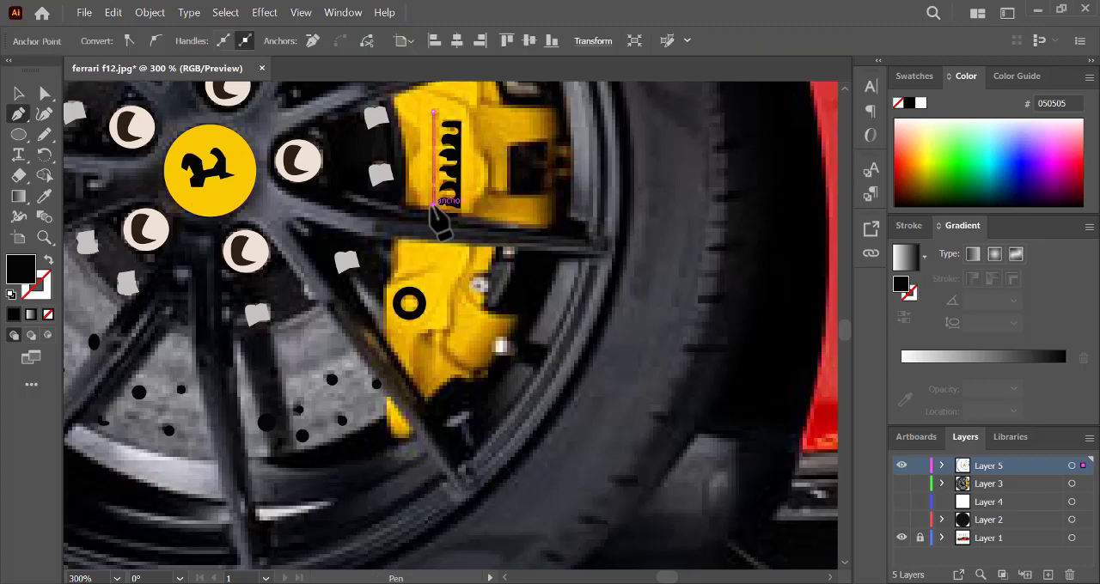
pyautogui.hotkey('shift', 'x')
pyautogui.keyDown('ctrl'); pyautogui.click(506, 196); pyautogui.keyUp('ctrl')
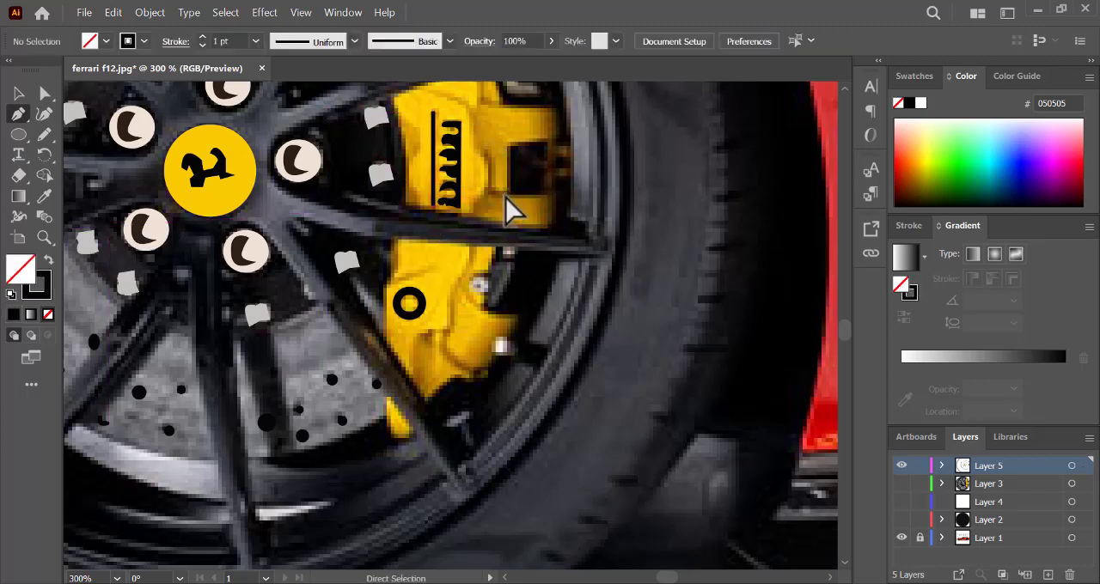
# - Apply the lens-shaped tapered width profile to the vertical line beside the lettering and switch to the Pencil tool
pyautogui.keyDown('ctrl'); pyautogui.click(438, 176); pyautogui.keyUp('ctrl')
pyautogui.press('v')
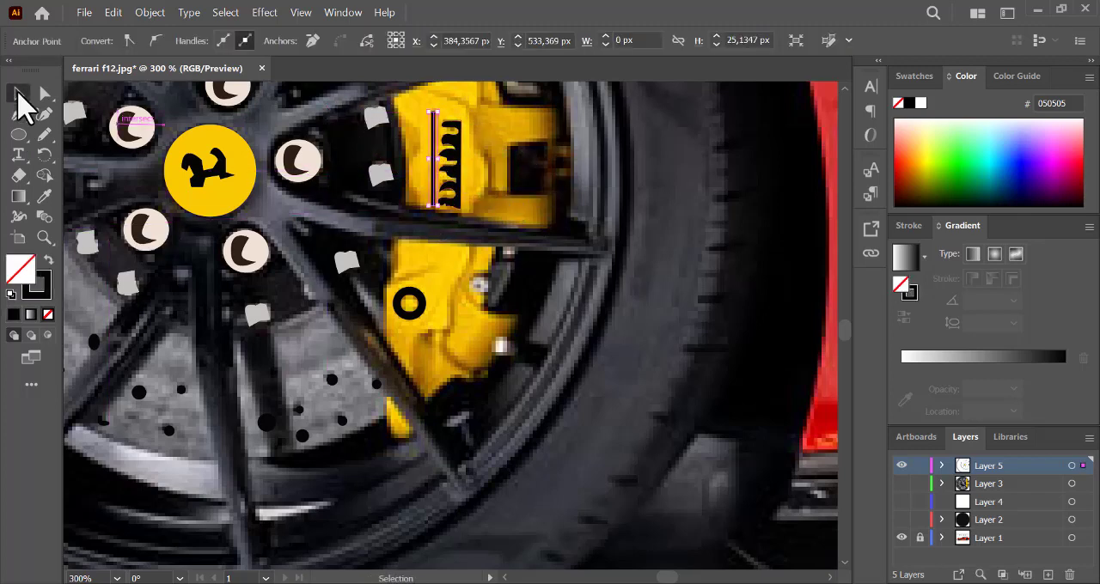
pyautogui.click(354, 41)
pyautogui.click(327, 103)
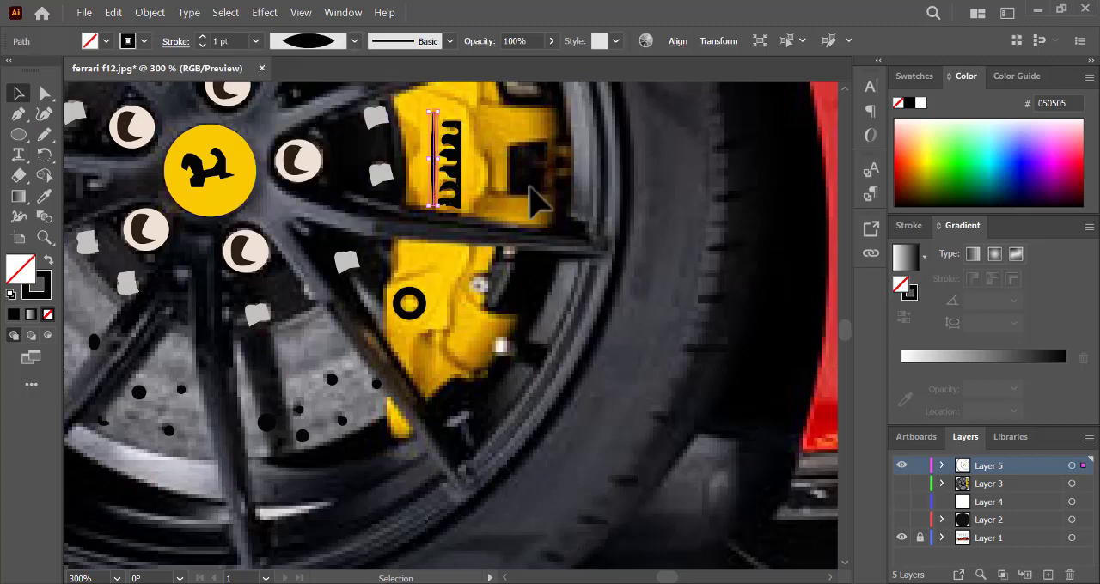
pyautogui.click(533, 199)
pyautogui.click(44, 134)
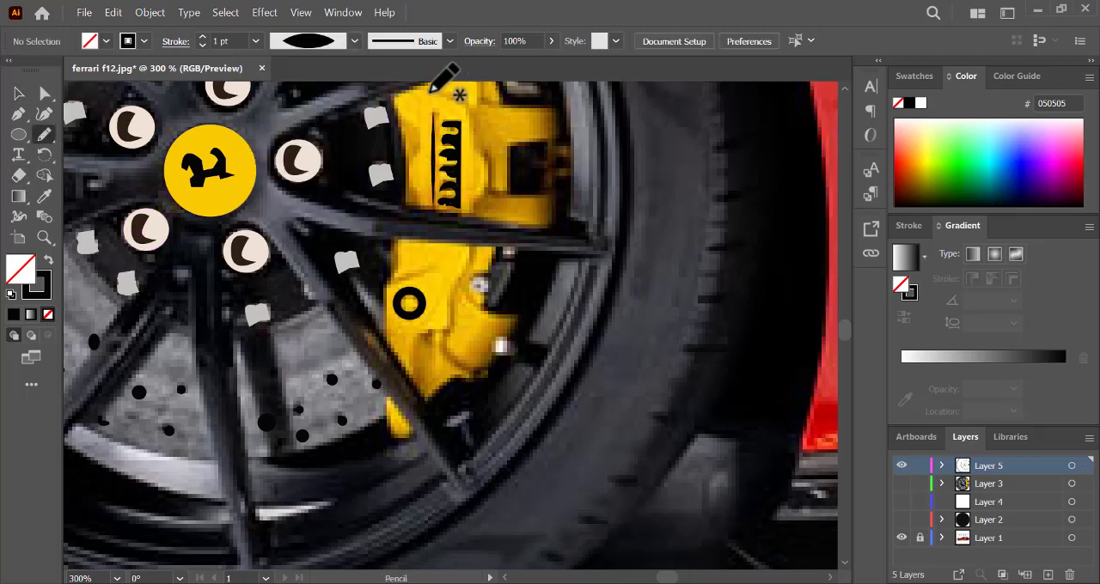
# - Draw a curving Pencil shadow shape beside the caliper's lettering and fill it with dark gold 9B6B00 without a stroke
pyautogui.moveTo(431, 89); pyautogui.dragTo(478, 117)
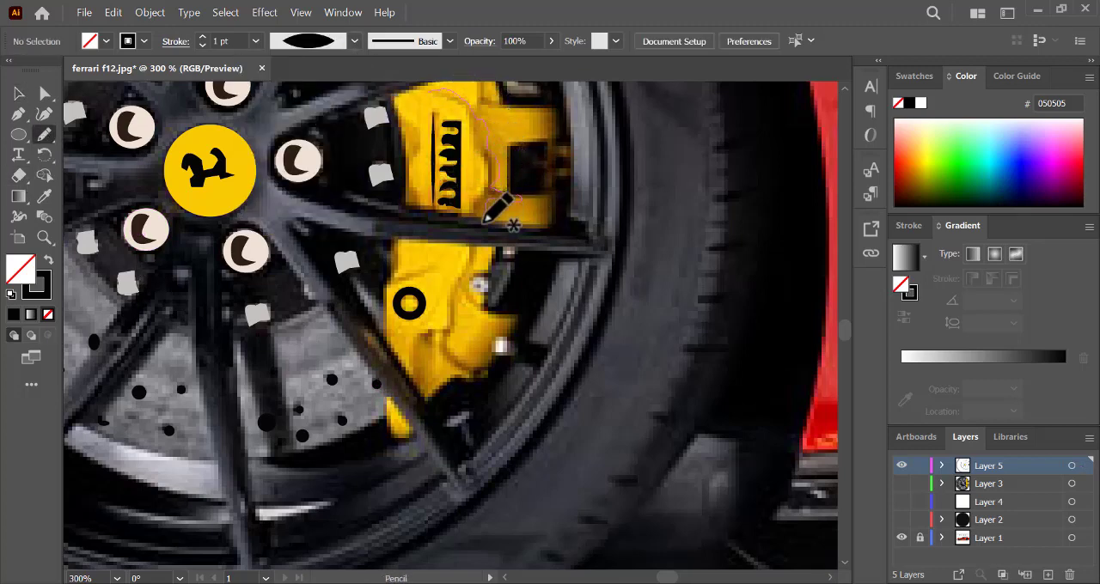
pyautogui.moveTo(478, 256); pyautogui.dragTo(477, 256)
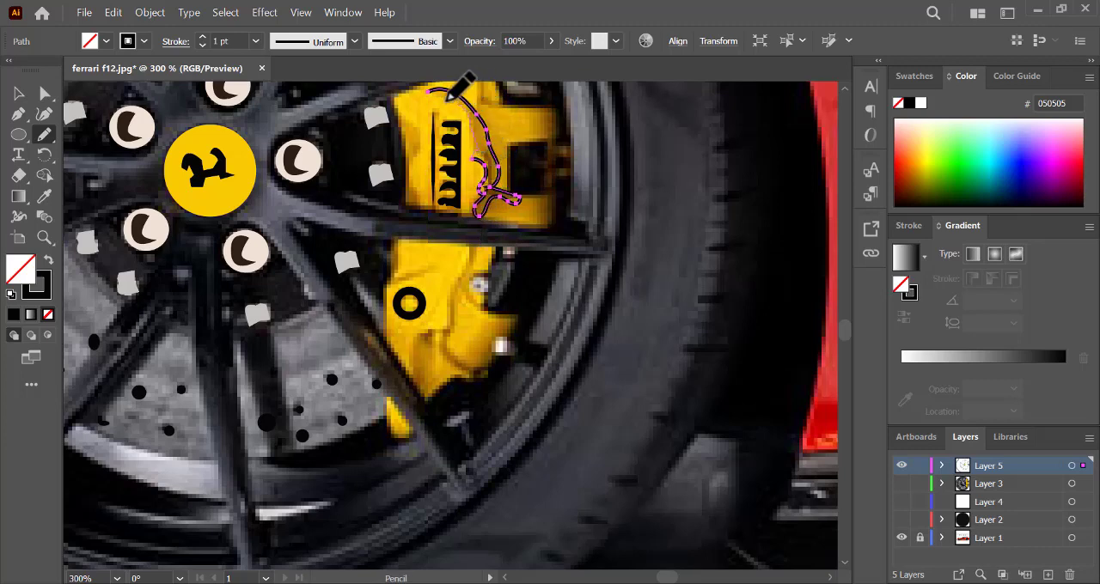
pyautogui.press('i')
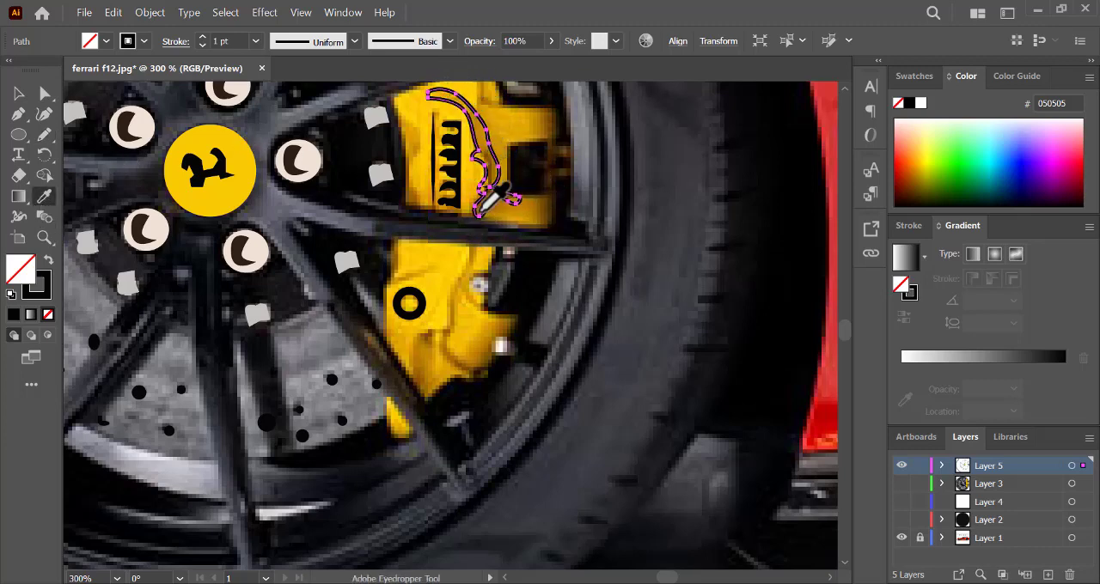
pyautogui.click(479, 214)
pyautogui.click(15, 96)
pyautogui.click(453, 329)
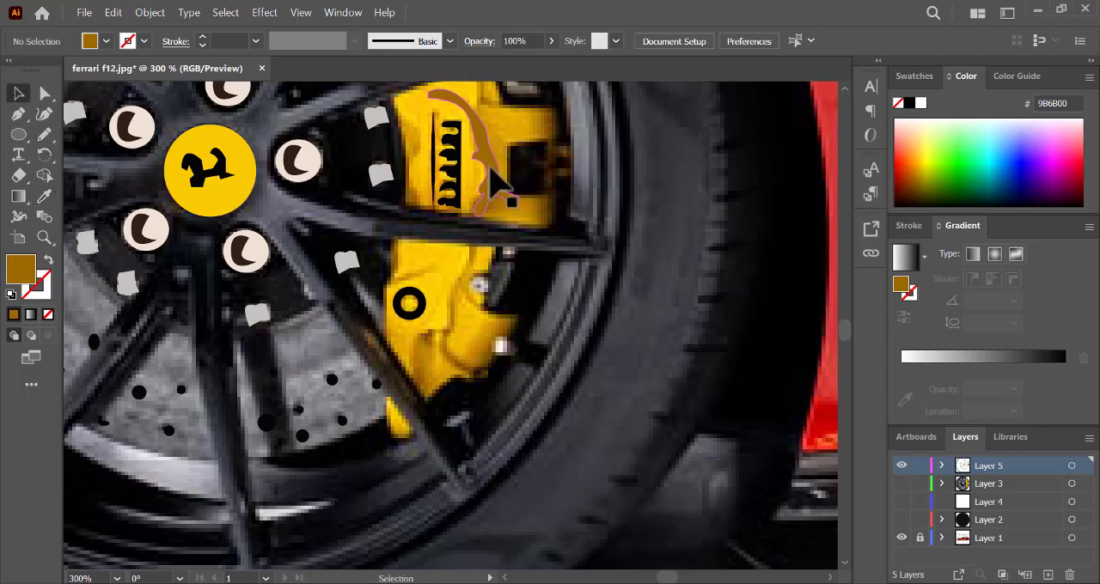
pyautogui.click(495, 180)
pyautogui.click(532, 217)
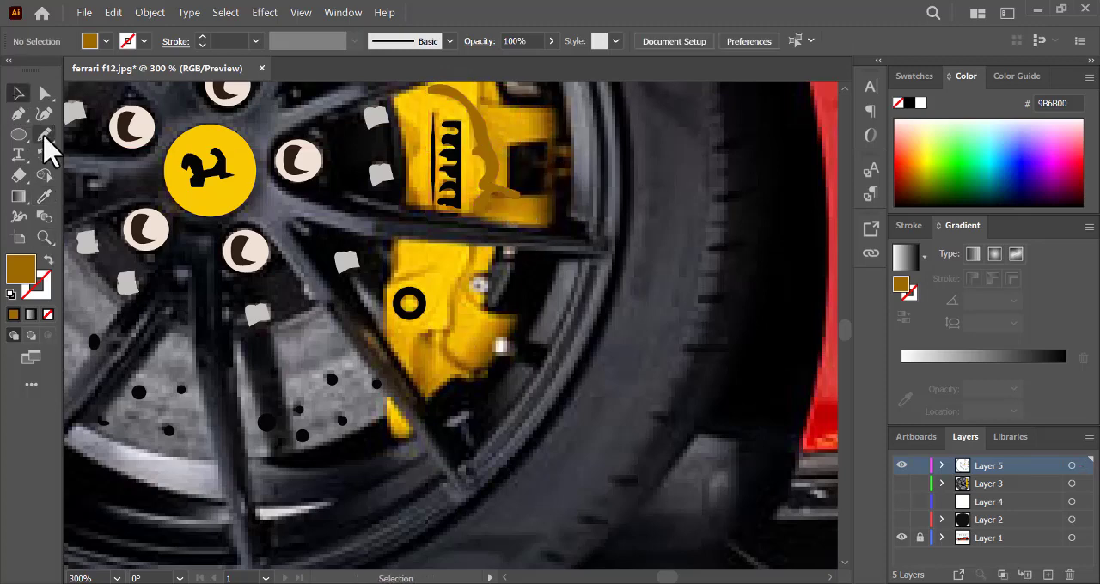
# - Draw a branching Pencil shadow shape on the caliper's lower part and fill it with dark gold 9B6B00 without a stroke
pyautogui.click(44, 136)
pyautogui.click(49, 260)
pyautogui.moveTo(415, 384)
pyautogui.mouseDown()
pyautogui.moveTo(424, 331)
pyautogui.moveTo(438, 353)
pyautogui.moveTo(472, 249)
pyautogui.moveTo(484, 314)
pyautogui.moveTo(465, 297)
pyautogui.moveTo(448, 348)
pyautogui.moveTo(469, 368)
pyautogui.moveTo(435, 357)
pyautogui.moveTo(426, 385)
pyautogui.mouseUp()
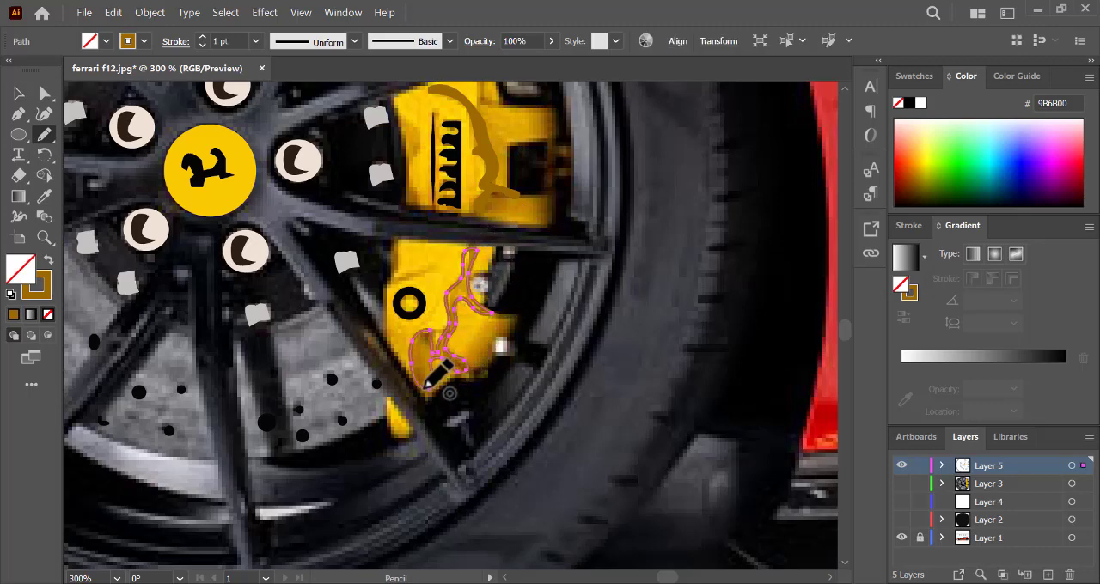
pyautogui.click(48, 261)
pyautogui.keyDown('ctrl'); pyautogui.click(612, 440); pyautogui.keyUp('ctrl')
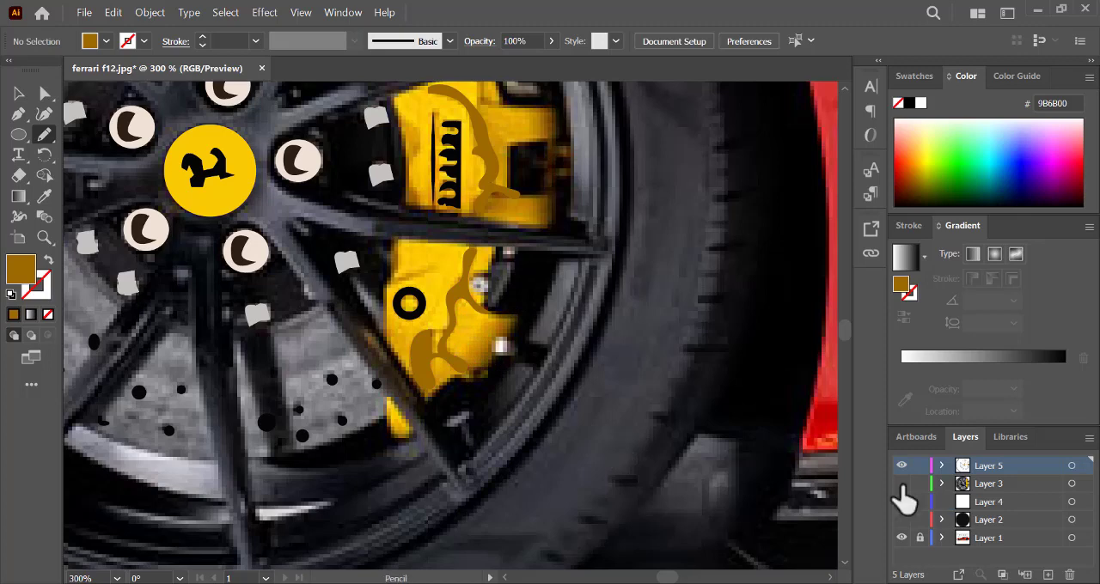
# - Show Layers 2, 3 and 4 and hide the photo on Layer 1 to display the wheel artwork alone
pyautogui.moveTo(901, 484); pyautogui.dragTo(901, 519)
pyautogui.click(901, 538)
pyautogui.hotkey('ctrl', '0')
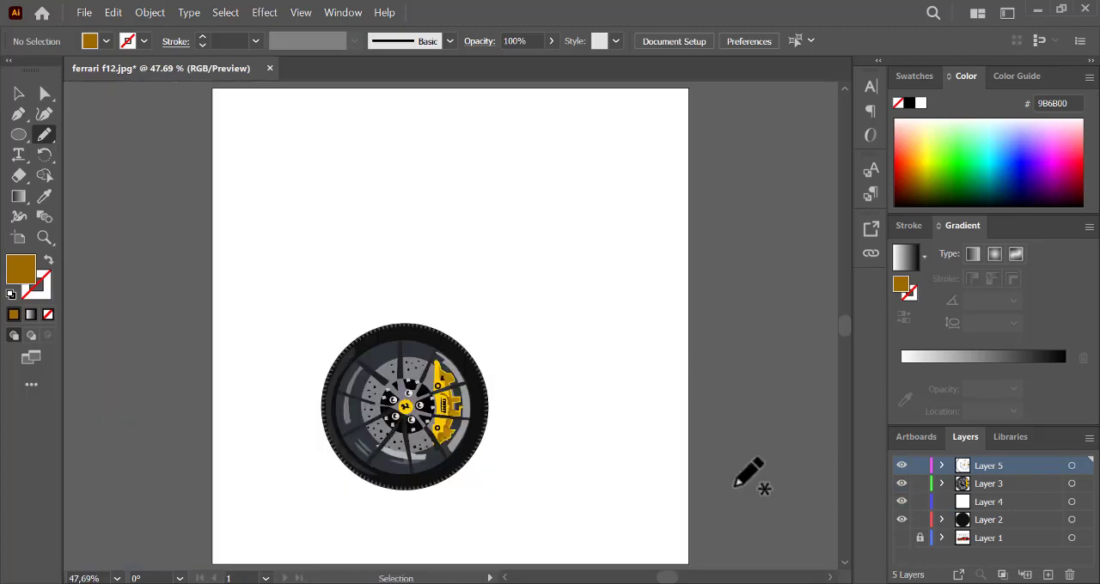
pyautogui.press('a')
pyautogui.hotkey('ctrl', '+')
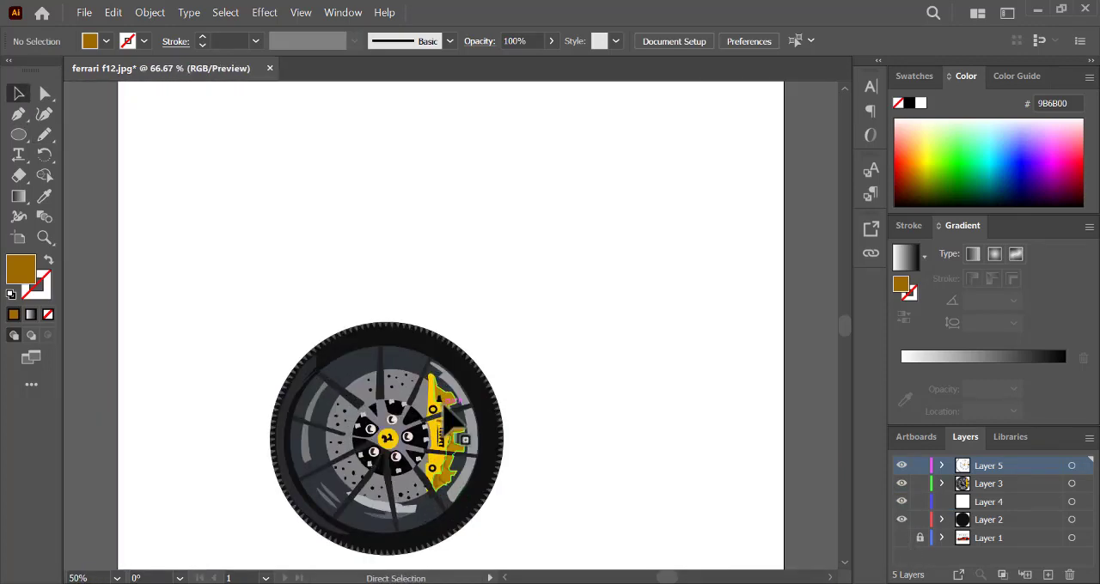
pyautogui.hotkey('ctrl', '+')
pyautogui.moveTo(848, 327); pyautogui.dragTo(849, 338)
pyautogui.hotkey('ctrl', '+')
# - Recolour the caliper's Ferrari lettering to dark grey 2B2C2D
pyautogui.click(426, 255)
pyautogui.doubleClick(20, 269)
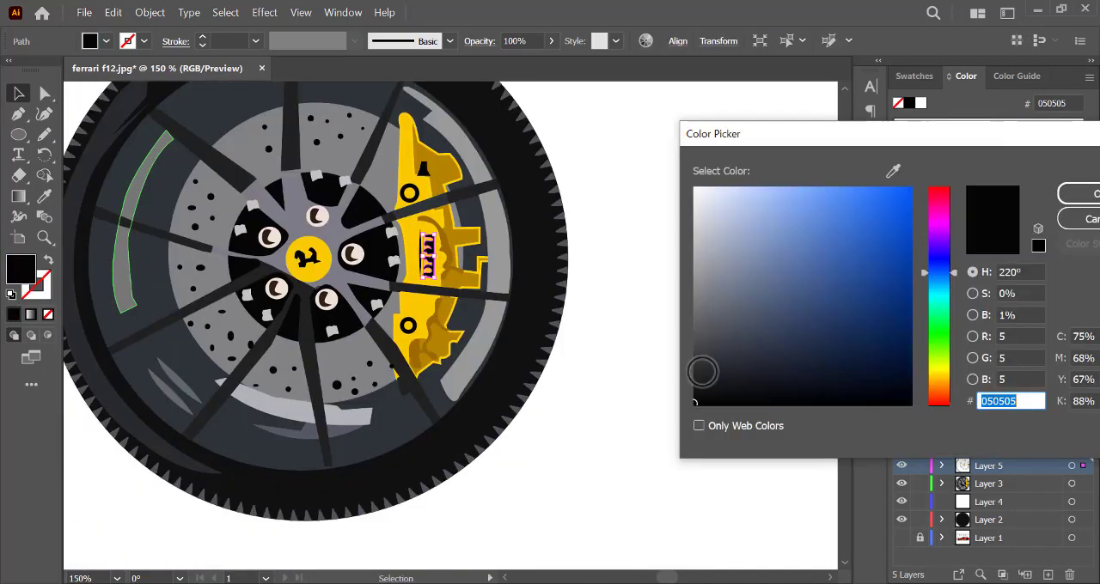
pyautogui.moveTo(702, 372)
pyautogui.mouseDown()
pyautogui.moveTo(694, 359)
pyautogui.moveTo(704, 346)
pyautogui.moveTo(702, 369)
pyautogui.mouseUp()
pyautogui.press('Return')
pyautogui.click(693, 350)
pyautogui.hotkey('ctrl', '+')
pyautogui.hotkey('ctrl', '+')
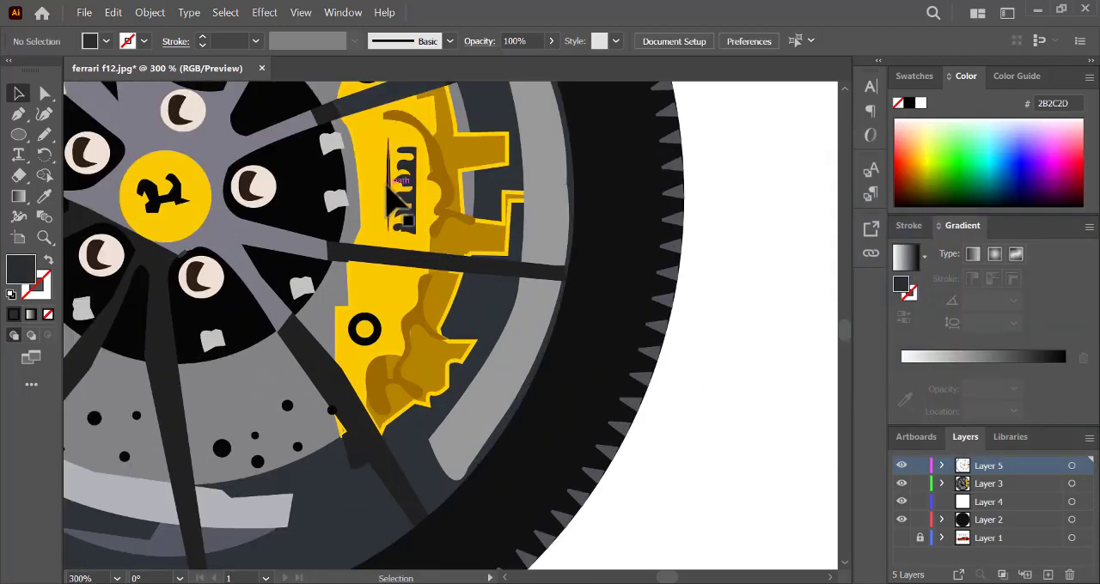
# - Match the vertical line's 1 pt stroke to the lettering's dark grey and reapply the lens-shaped width profile without a fill
pyautogui.click(388, 184)
pyautogui.click(45, 198)
pyautogui.click(407, 183)
pyautogui.click(49, 260)
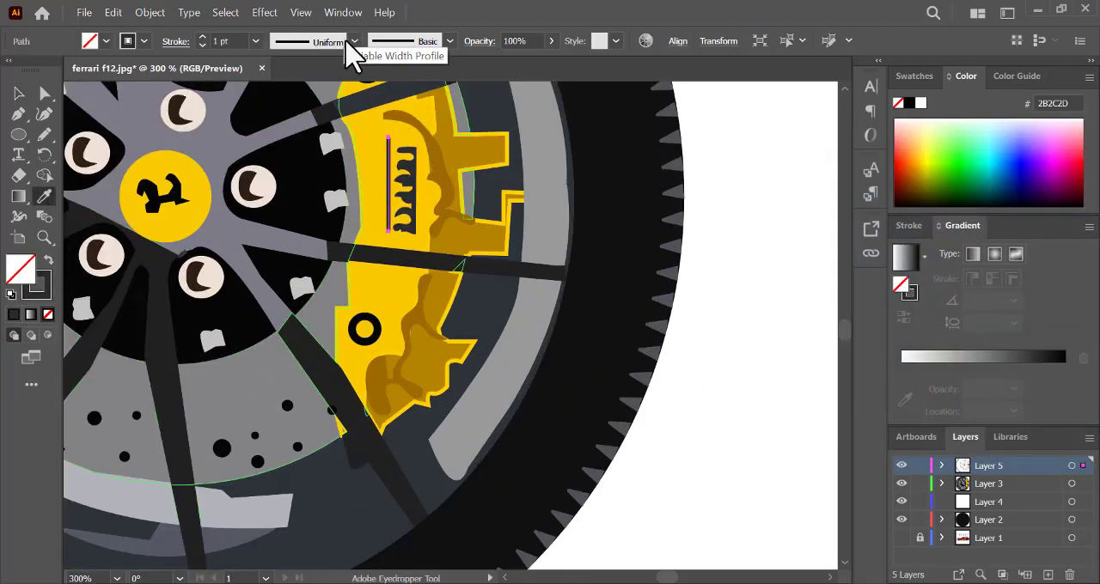
pyautogui.click(353, 42)
pyautogui.click(312, 96)
pyautogui.keyDown('ctrl'); pyautogui.click(768, 278); pyautogui.keyUp('ctrl')
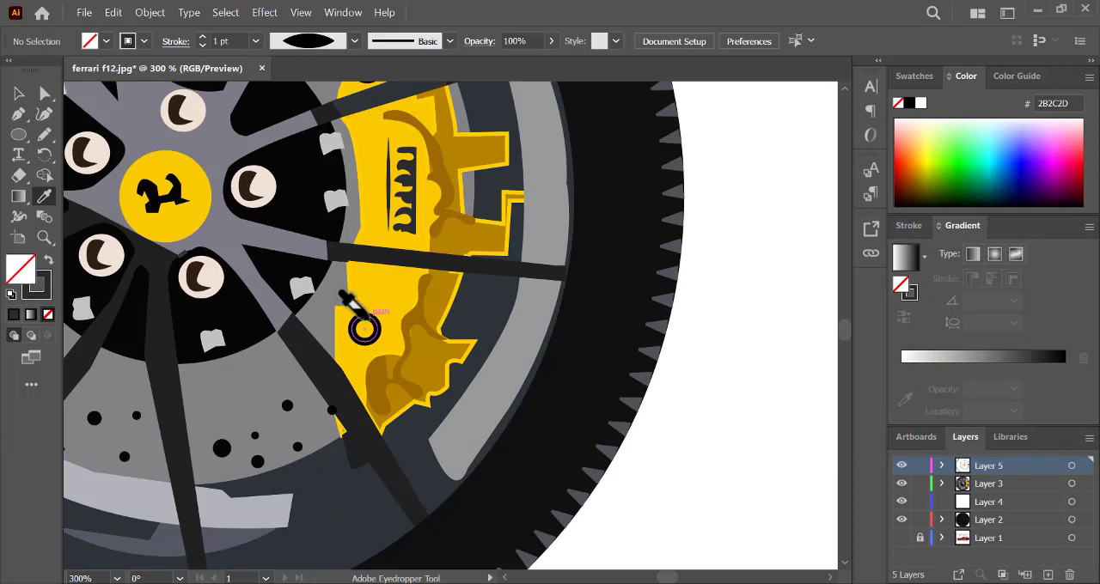
# - Give the tapered shape above the caliper's upper ring a dark grey 2B2C2D fill and no stroke
pyautogui.scroll(5, 850, 350)
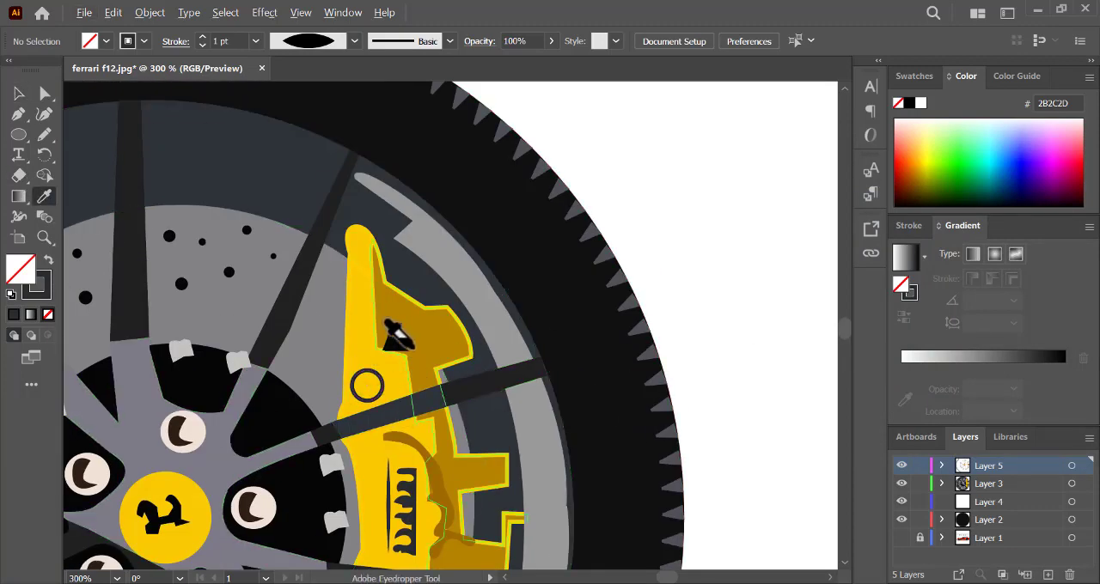
pyautogui.click(19, 93)
pyautogui.click(397, 339)
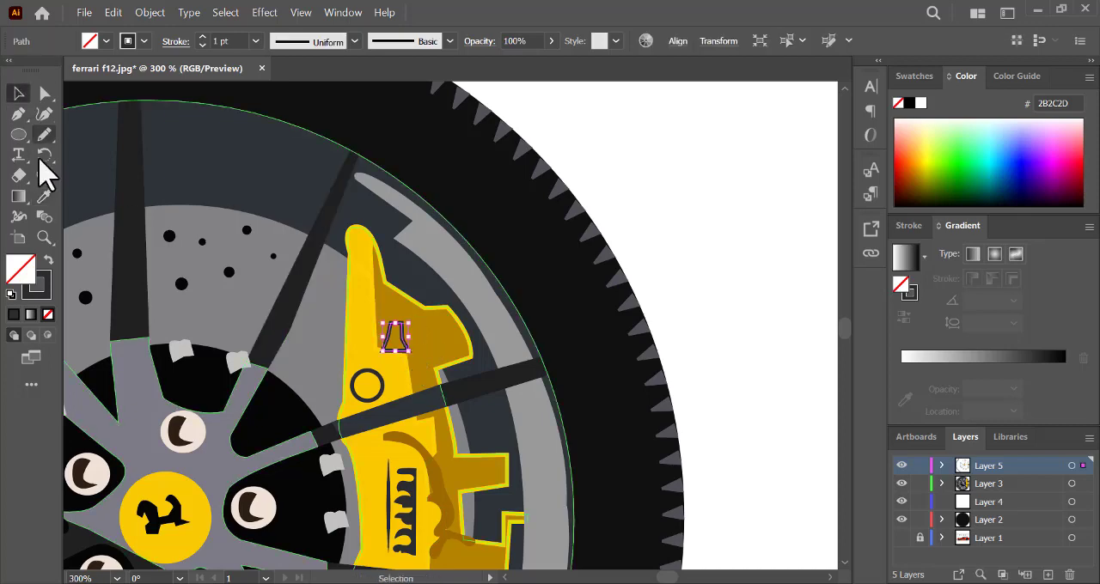
pyautogui.click(49, 259)
pyautogui.click(695, 283)
pyautogui.hotkey('ctrl', '-')
pyautogui.hotkey('ctrl', '-')
pyautogui.hotkey('ctrl', '-')
pyautogui.hotkey('ctrl', '-')
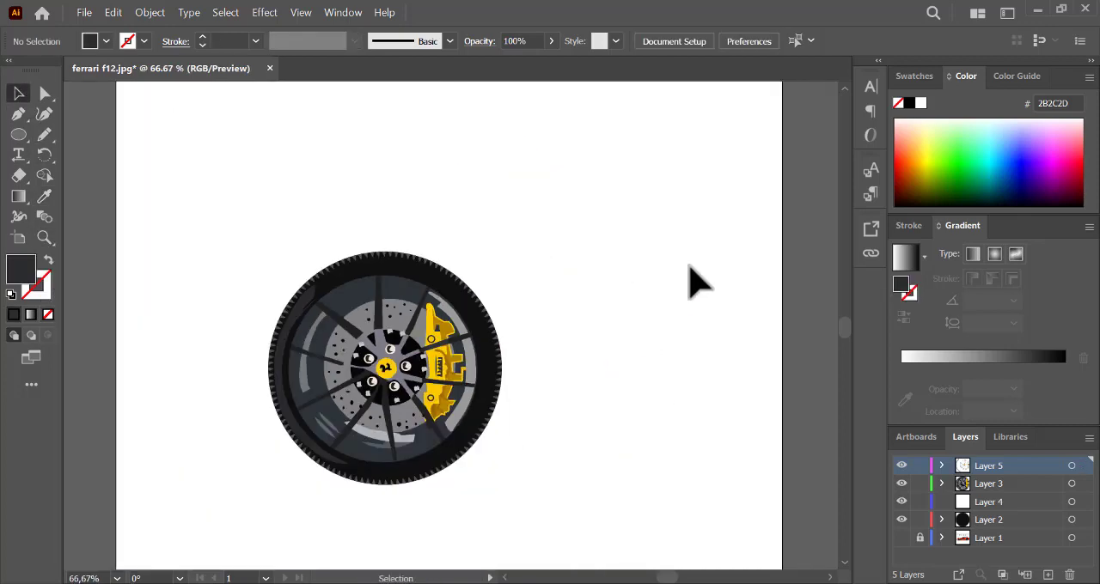
# - Show the photo on Layer 1 again and hide Layers 2, 3 and 4
pyautogui.click(902, 538)
pyautogui.moveTo(901, 520); pyautogui.dragTo(901, 484)
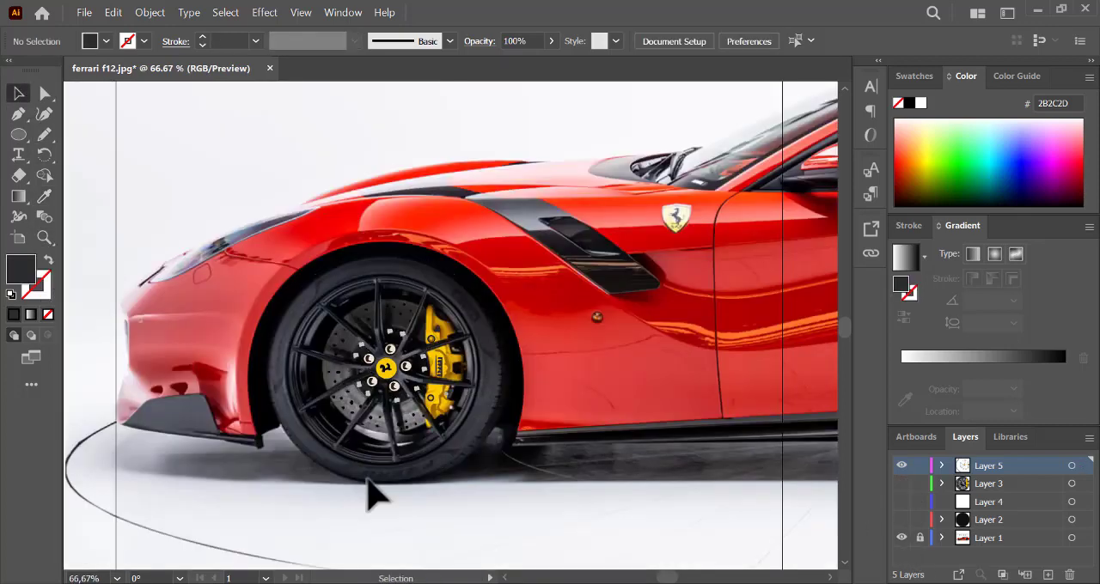
pyautogui.hotkey('ctrl', '1')
pyautogui.hotkey('ctrl', '+')
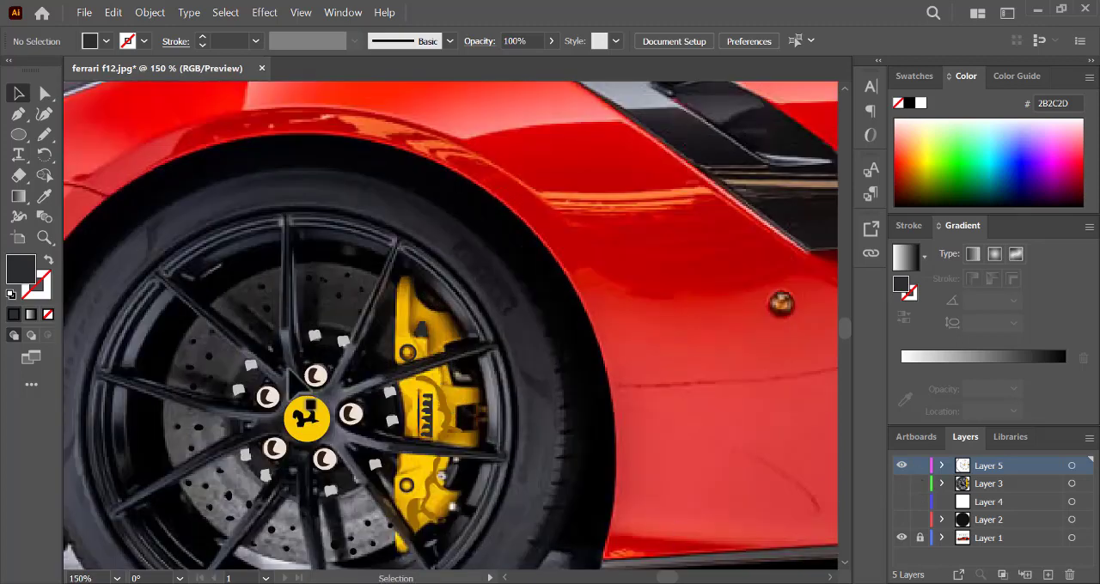
# - Draw a Pencil shadow shape across the lower part of the yellow centre badge and fill it with the caliper's dark gold 9B6B00
pyautogui.click(44, 134)
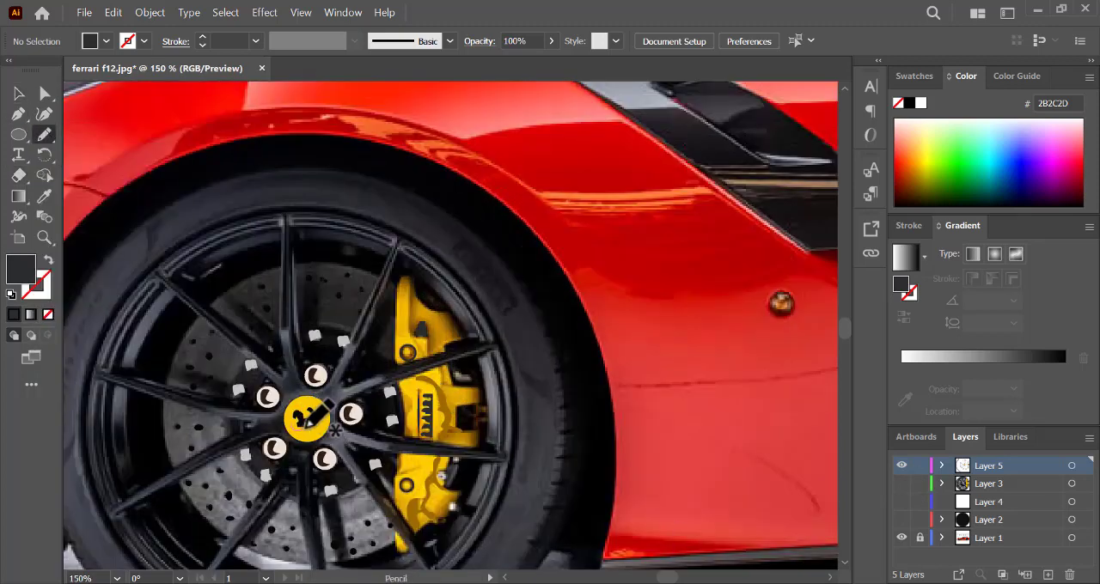
pyautogui.moveTo(290, 428); pyautogui.dragTo(291, 428)
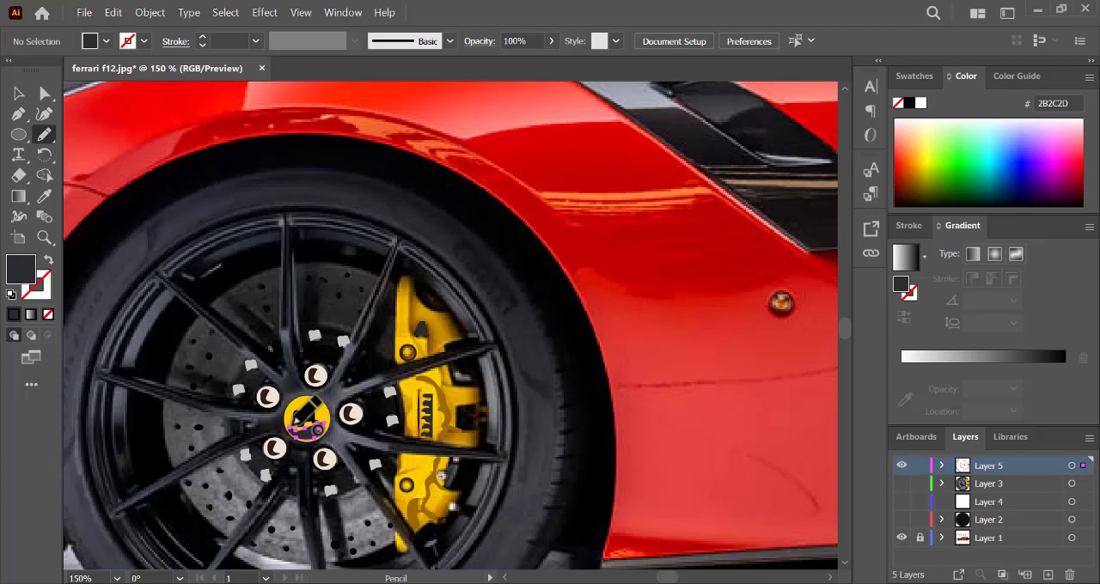
pyautogui.click(44, 196)
pyautogui.click(435, 388)
pyautogui.hotkey('ctrl', 'shift', 'a')
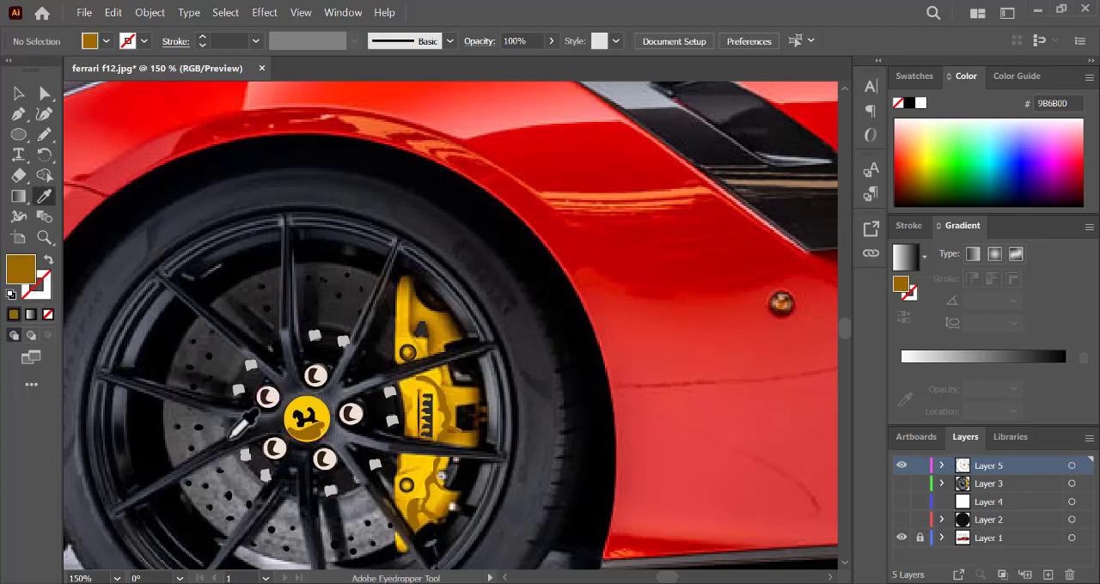
# - Hide the photo layer and show the full wheel artwork on Layers 2, 3 and 4
pyautogui.moveTo(901, 484); pyautogui.dragTo(901, 519)
pyautogui.click(901, 538)
pyautogui.hotkey('ctrl', '-')
pyautogui.hotkey('ctrl', '-')
pyautogui.hotkey('ctrl', '-')
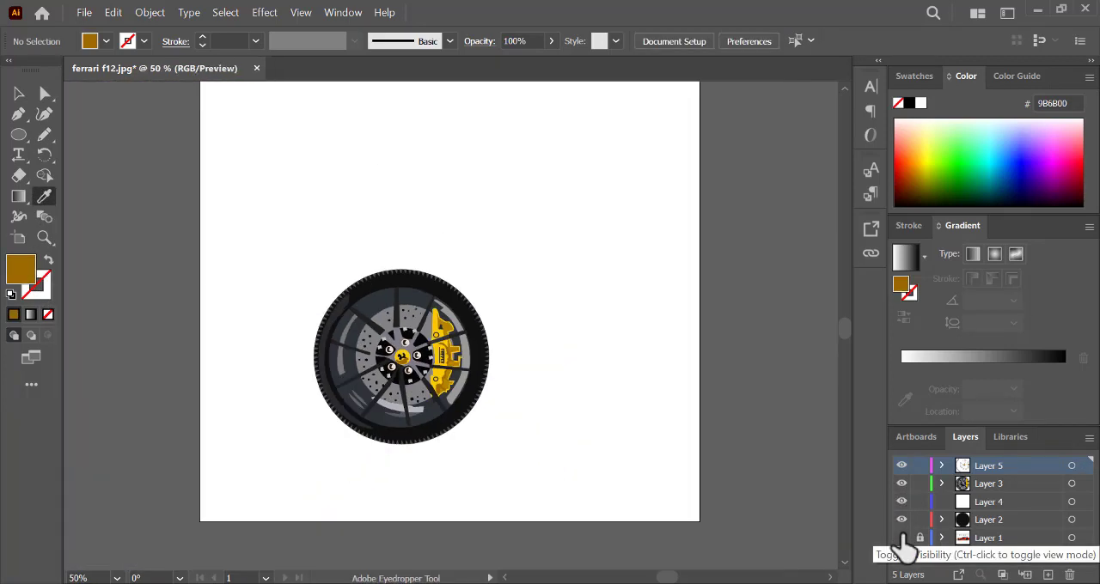
# - Select the shadow shape on the centre badge and open its opacity setting
pyautogui.click(18, 93)
pyautogui.click(404, 357)
pyautogui.click(551, 41)
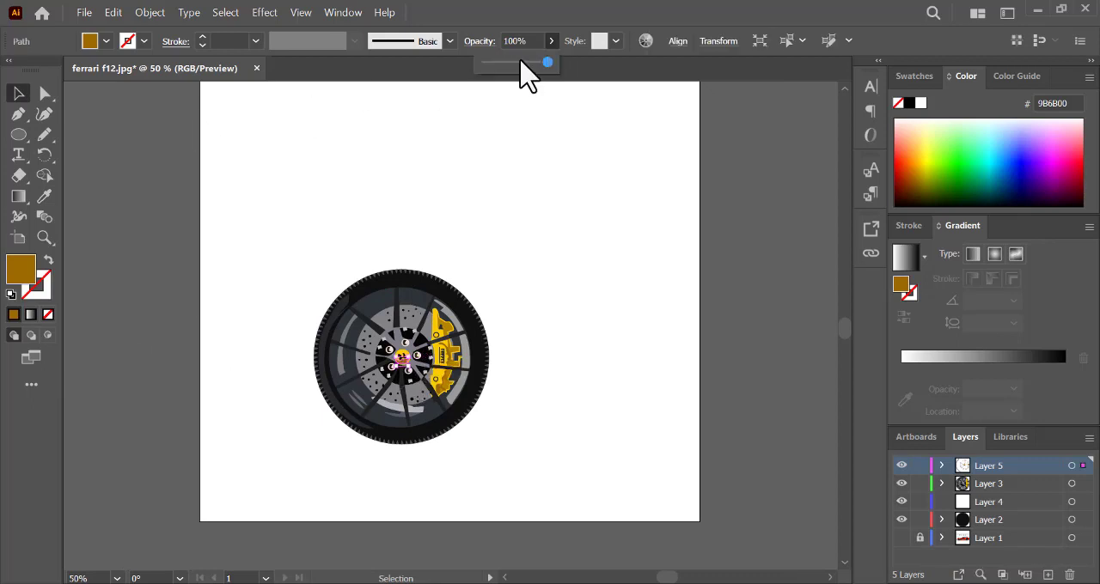
pyautogui.click(754, 274)
# - Darken the tyre ellipse's fill to near-black 020202
pyautogui.click(377, 285)
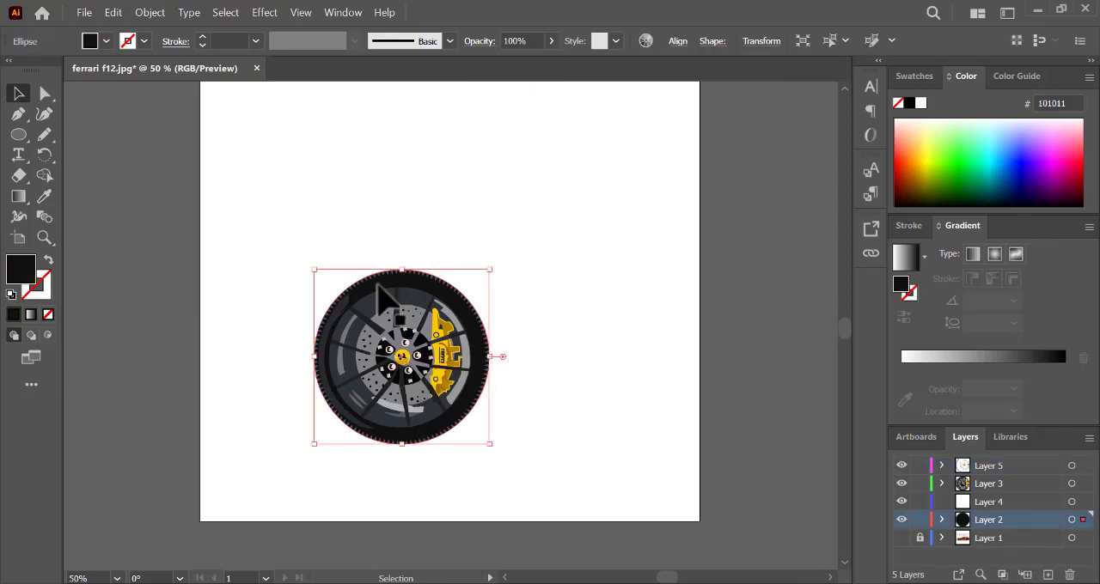
pyautogui.doubleClick(20, 288)
pyautogui.moveTo(699, 393); pyautogui.dragTo(705, 423)
pyautogui.click(1079, 195)
pyautogui.click(651, 397)
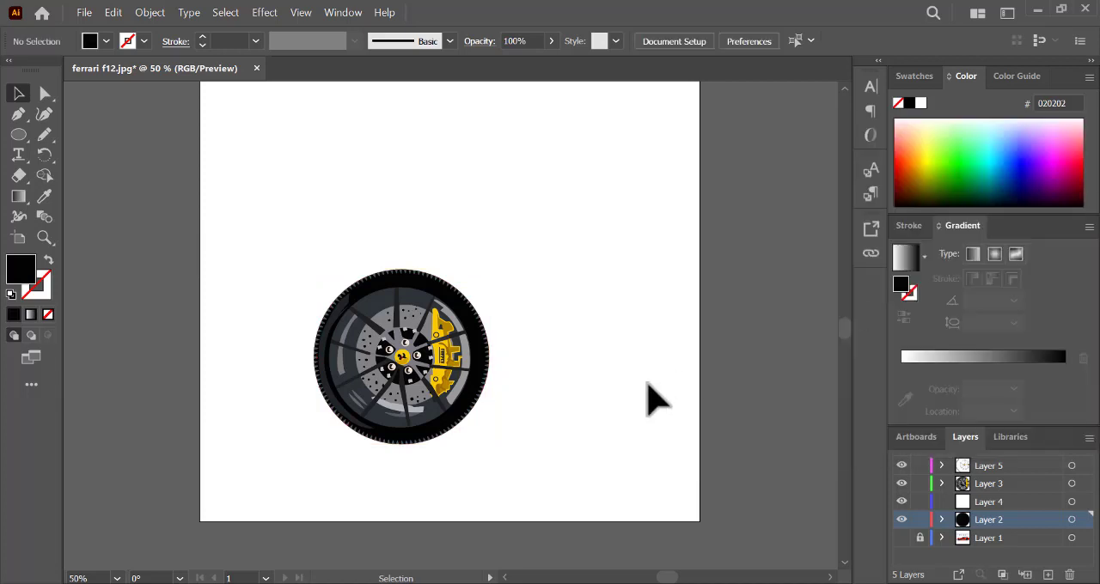
# - Adjust the fill of the hub's dark disc behind the wheel bolts to a near-black shade
pyautogui.click(381, 315)
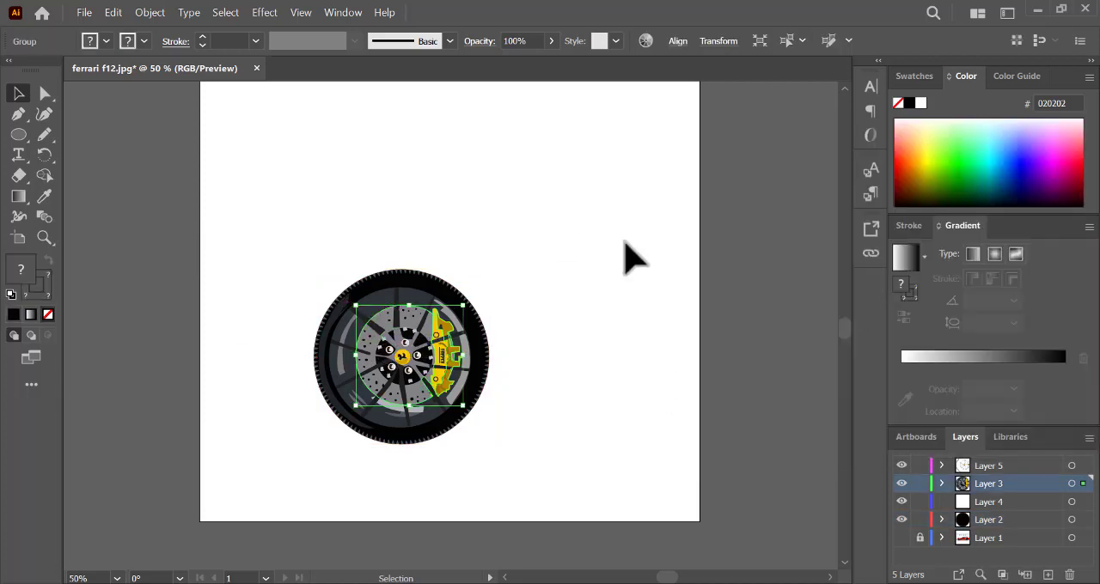
pyautogui.click(626, 243)
pyautogui.click(413, 378)
pyautogui.doubleClick(22, 274)
pyautogui.moveTo(704, 404)
pyautogui.mouseDown()
pyautogui.moveTo(704, 387)
pyautogui.moveTo(695, 402)
pyautogui.mouseUp()
pyautogui.click(1084, 194)
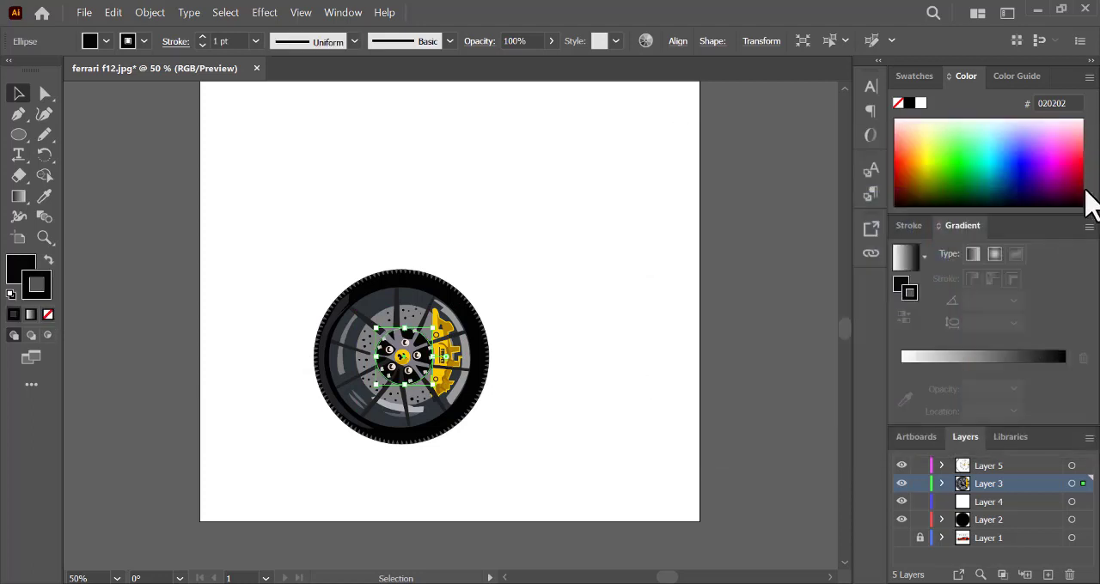
pyautogui.click(575, 323)
# - Change the hub disc's 3 pt stroke to light grey BDBDC1
pyautogui.click(384, 370)
pyautogui.doubleClick(38, 284)
pyautogui.click(701, 295)
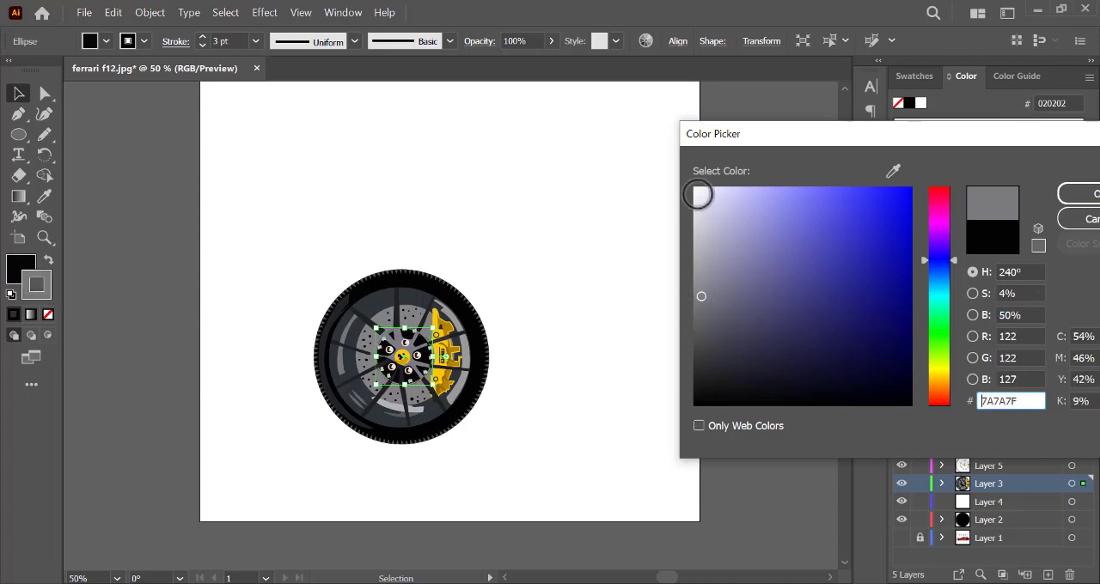
pyautogui.click(696, 191)
pyautogui.moveTo(696, 200); pyautogui.dragTo(697, 235)
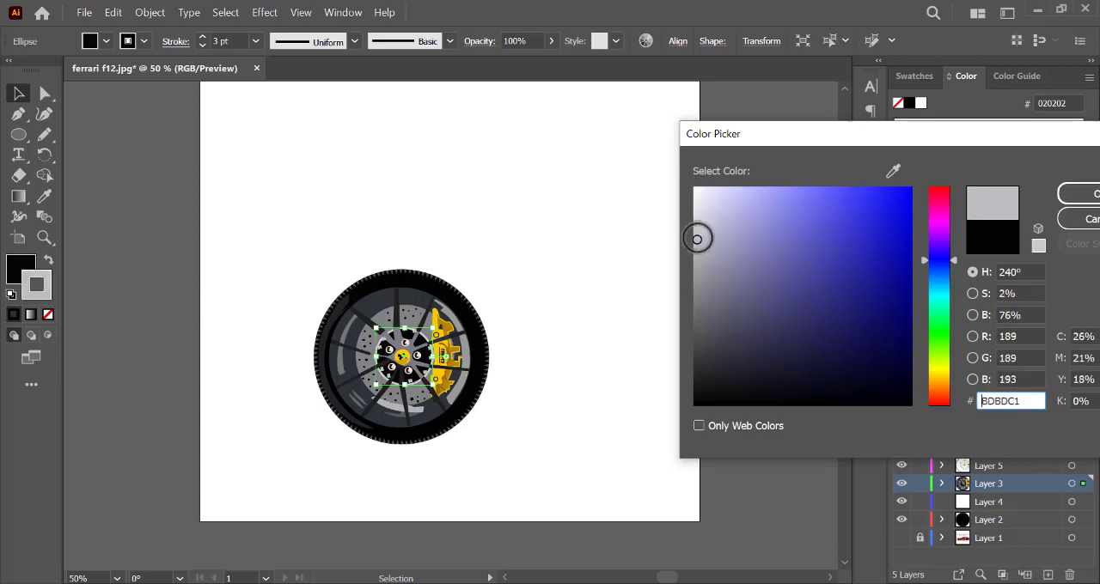
pyautogui.click(1079, 195)
pyautogui.click(789, 378)
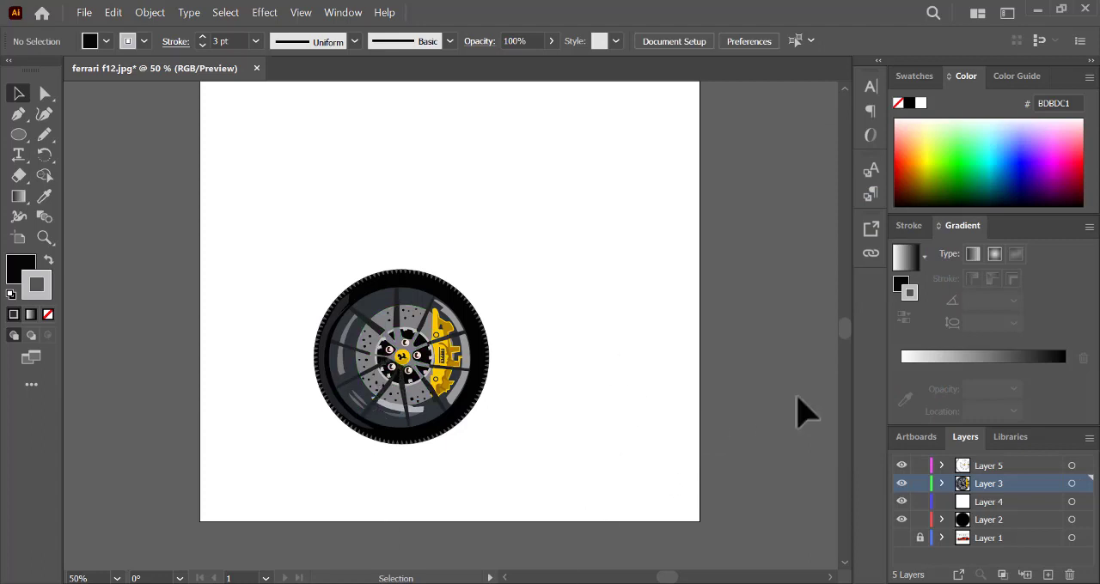
# - Darken the fill of the rim reflection beside the caliper to grey 717172
pyautogui.click(464, 401)
pyautogui.doubleClick(24, 268)
pyautogui.click(694, 307)
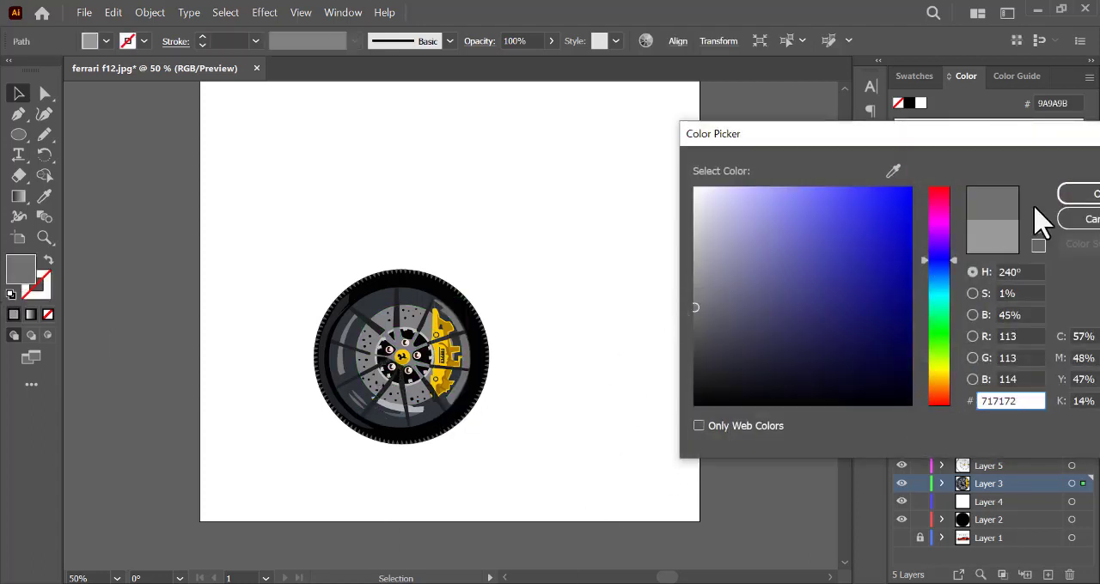
pyautogui.click(1079, 195)
pyautogui.click(668, 418)
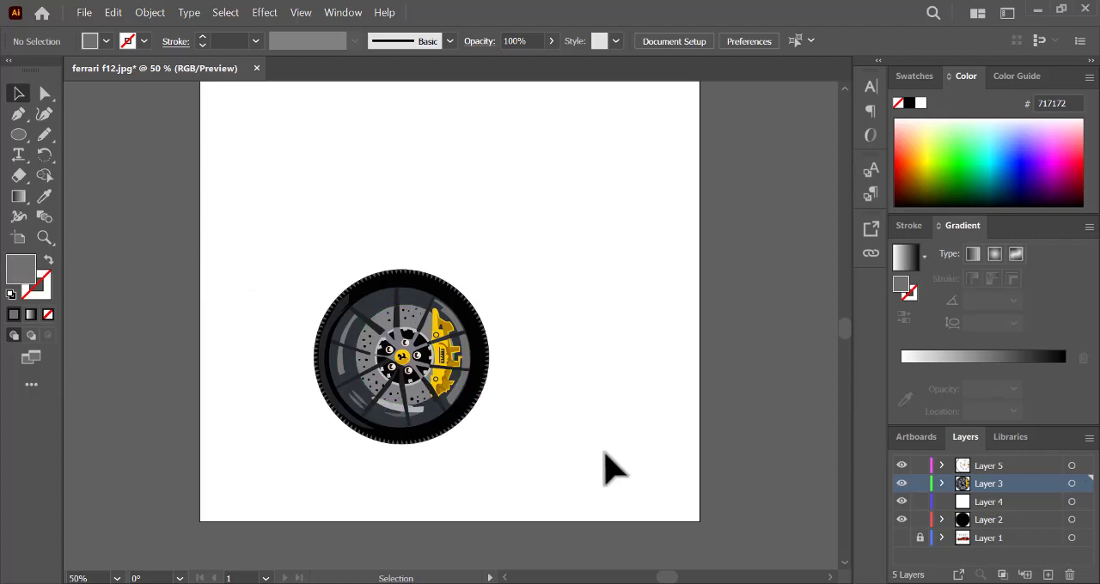
# - Select the whole wheel artwork and move it straight up to the middle of the artboard
pyautogui.moveTo(220, 249); pyautogui.dragTo(550, 500)
pyautogui.moveTo(402, 364); pyautogui.dragTo(465, 223)
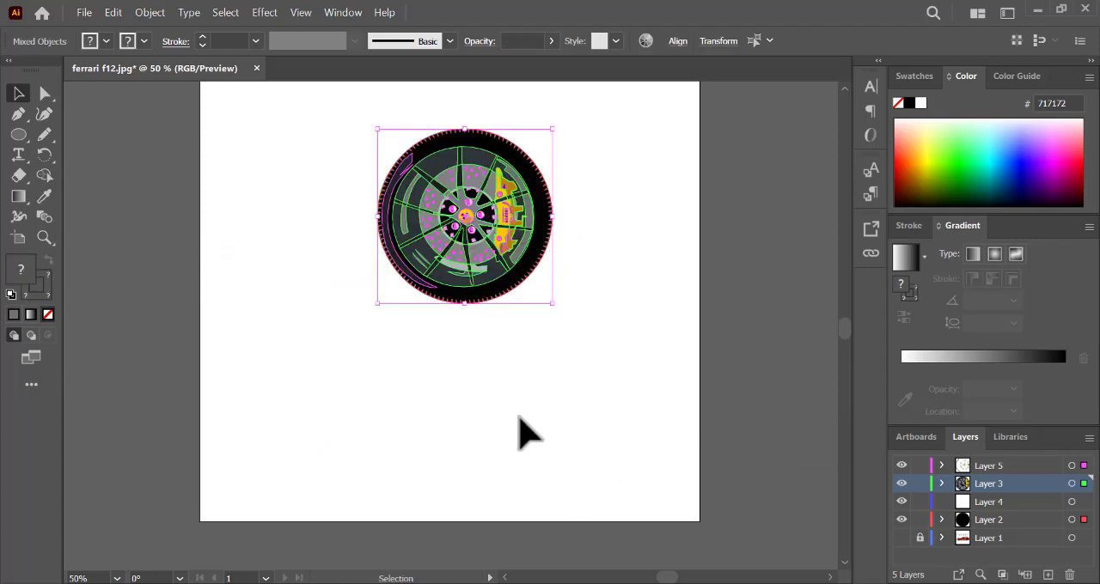
pyautogui.hotkey('ctrl', 'z')
pyautogui.moveTo(400, 353); pyautogui.dragTo(404, 229)
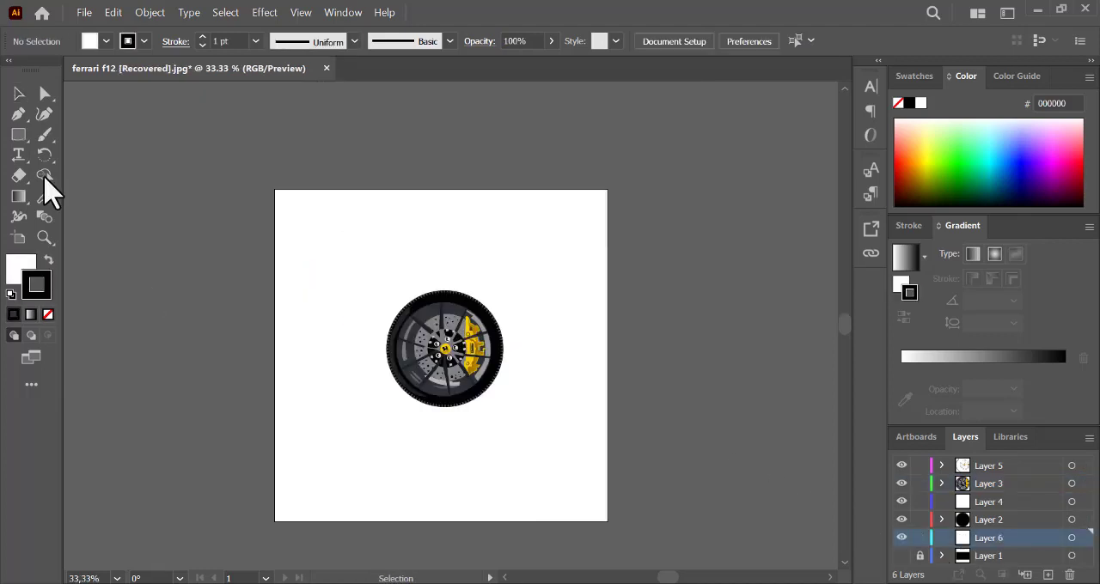
# - Draw a rectangle covering the whole artboard behind the wheel and remove its stroke
pyautogui.press('m')
pyautogui.moveTo(277, 189)
pyautogui.mouseDown()
pyautogui.moveTo(614, 504)
pyautogui.moveTo(608, 491)
pyautogui.mouseUp()
pyautogui.click(48, 315)
# - Fill the background rectangle with blue 1B77DB and deselect it
pyautogui.doubleClick(19, 268)
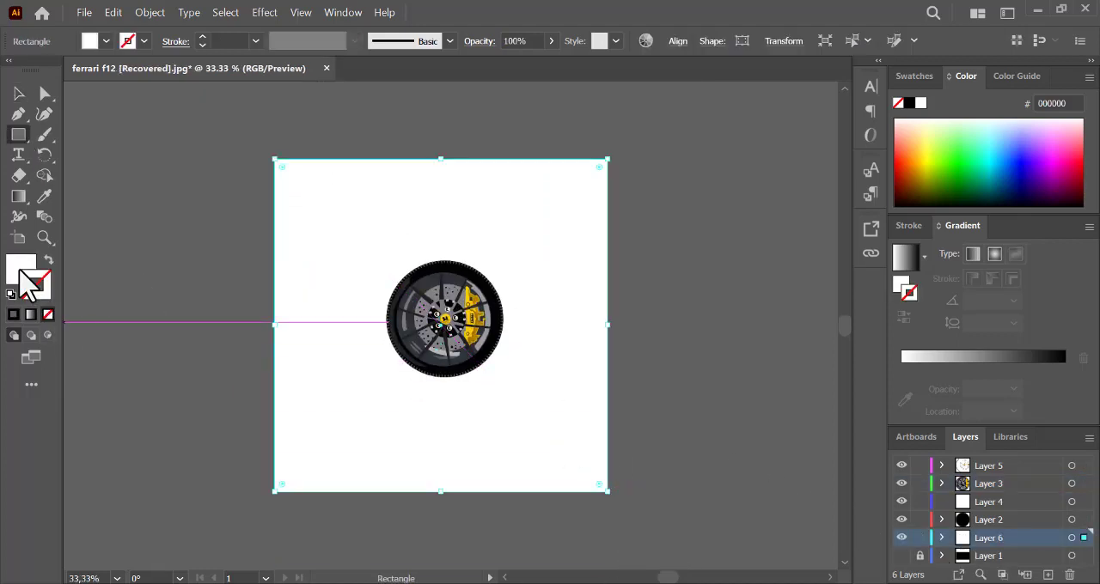
pyautogui.click(938, 340)
pyautogui.click(864, 229)
pyautogui.click(885, 217)
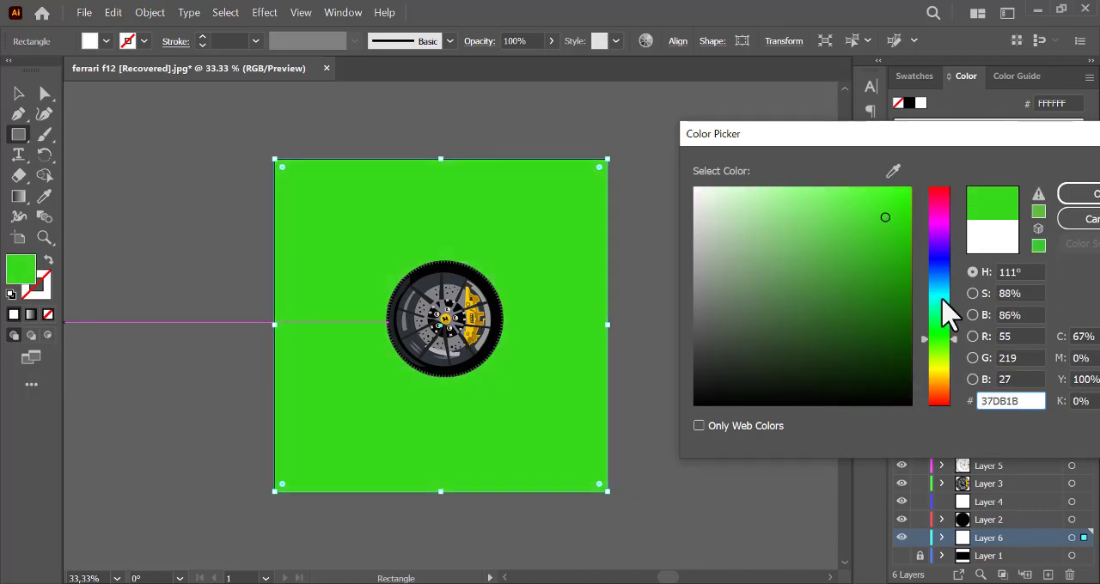
pyautogui.moveTo(945, 344); pyautogui.dragTo(946, 276)
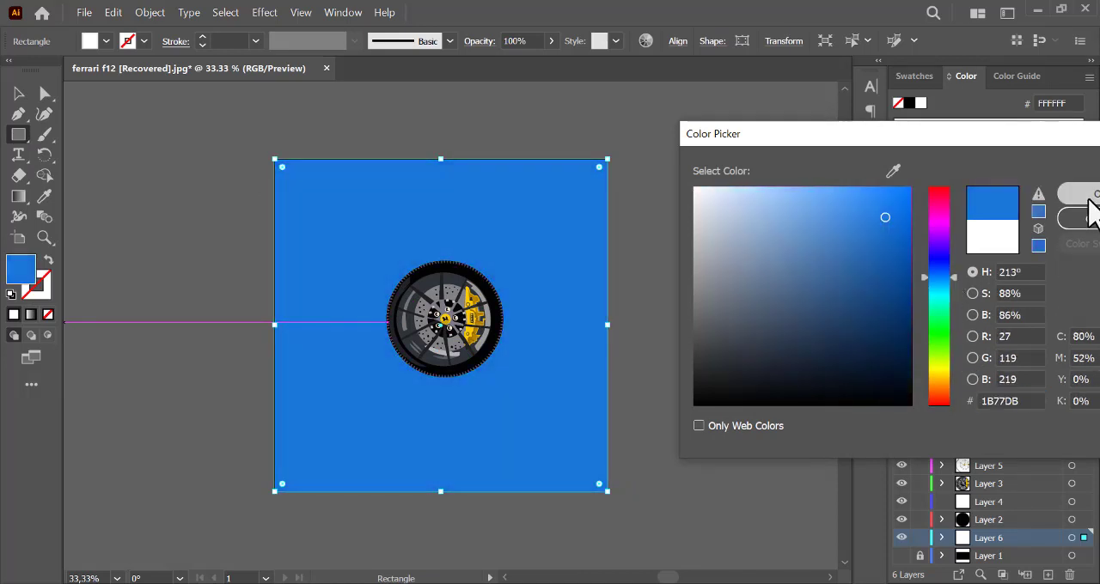
pyautogui.click(1088, 198)
pyautogui.click(18, 96)
pyautogui.click(170, 294)
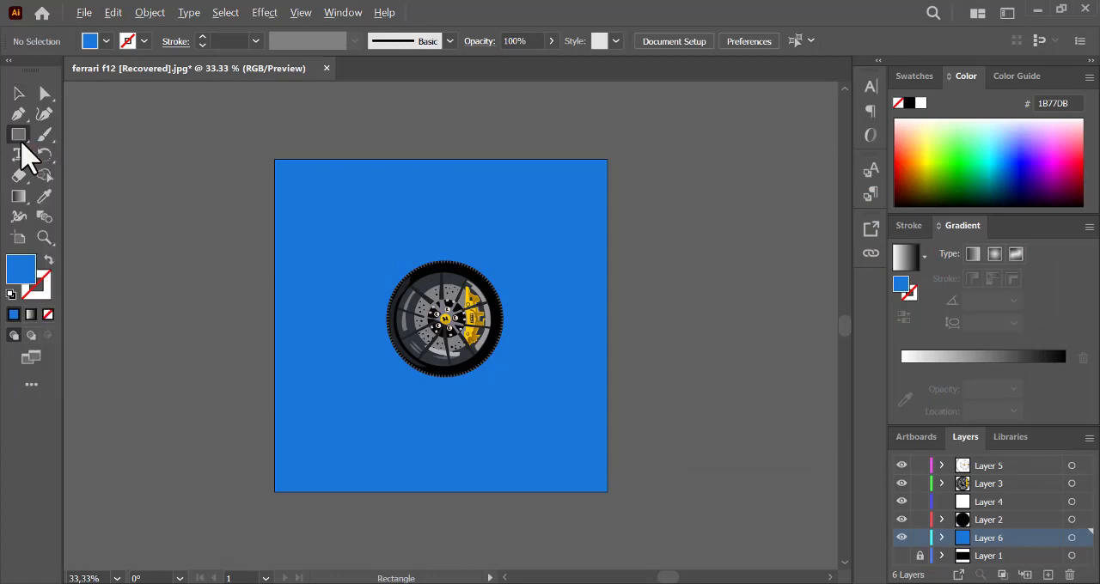
# - Draw a wide, flat ellipse below the wheel as its shadow and fill it with near-black 050505
pyautogui.press('l')
pyautogui.moveTo(417, 395); pyautogui.dragTo(531, 414)
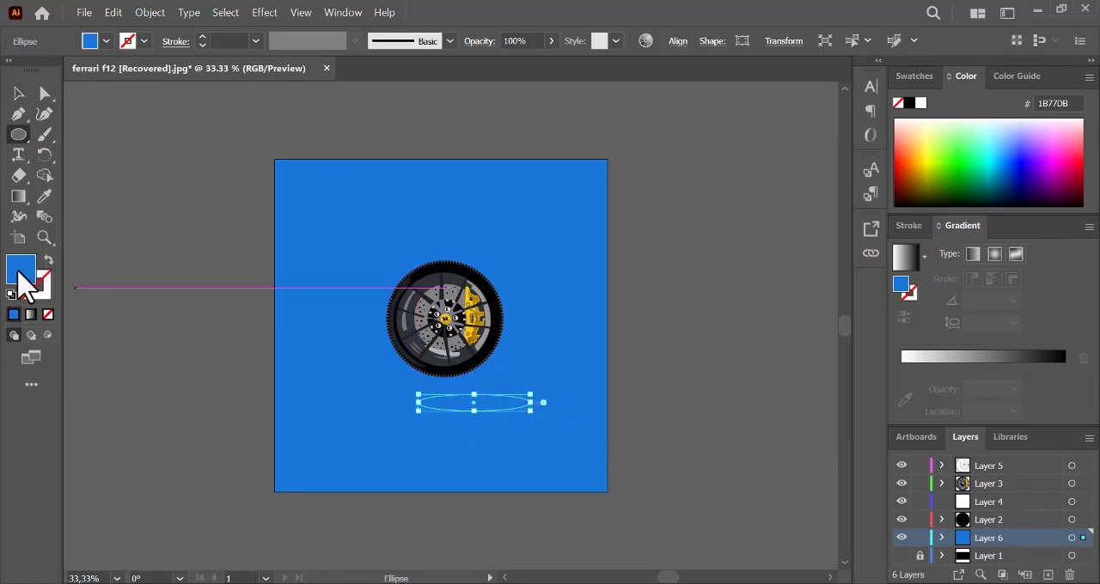
pyautogui.doubleClick(21, 272)
pyautogui.click(794, 300)
pyautogui.click(696, 402)
pyautogui.click(1084, 196)
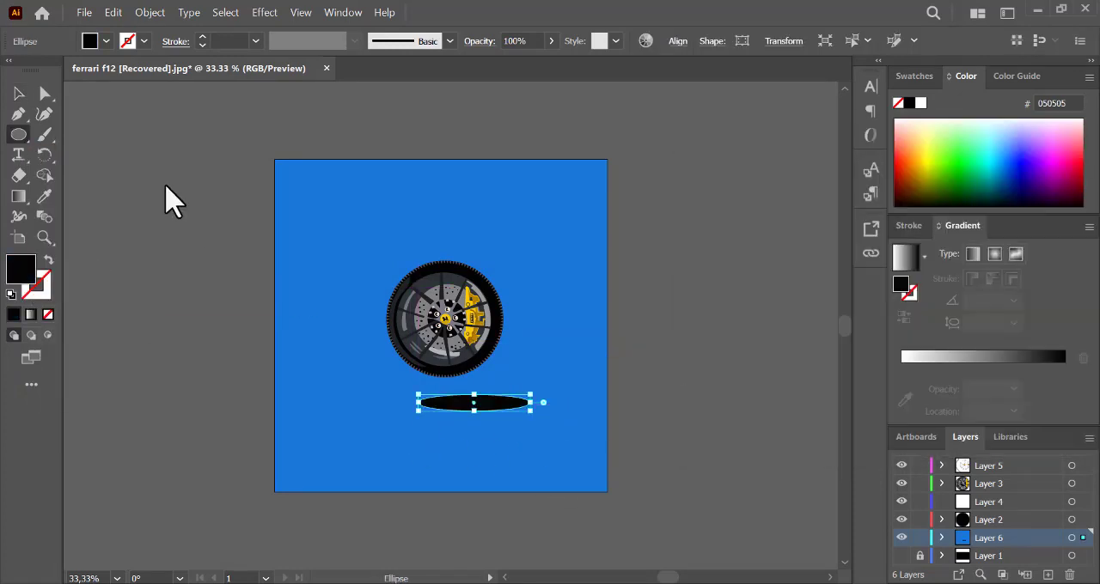
# - Centre the shadow ellipse just beneath the wheel and reduce its opacity to 54%
pyautogui.click(18, 94)
pyautogui.moveTo(507, 421); pyautogui.dragTo(479, 416)
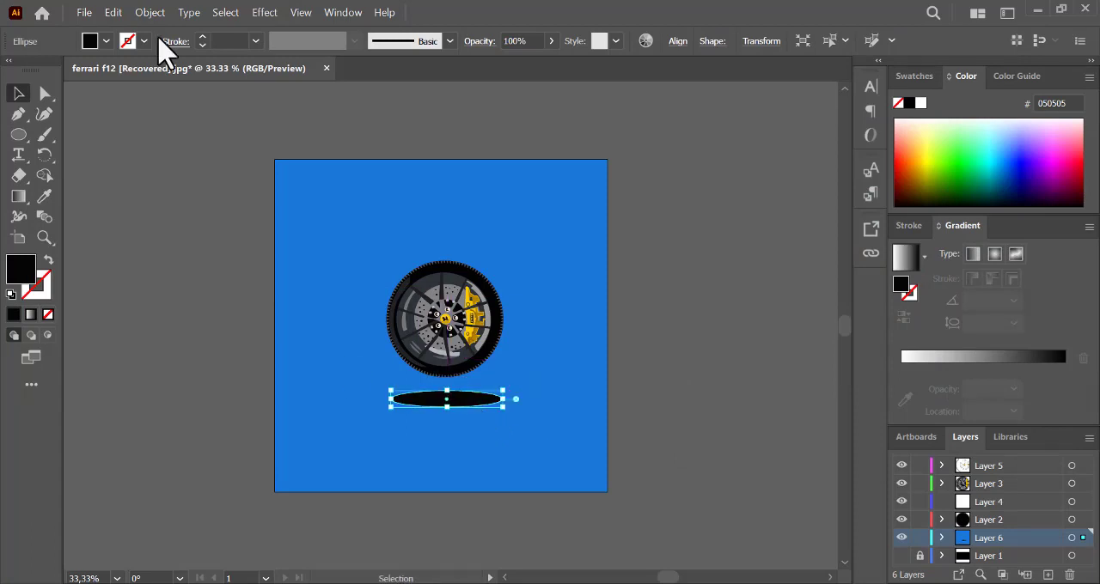
pyautogui.click(551, 41)
pyautogui.moveTo(541, 61); pyautogui.dragTo(515, 61)
pyautogui.click(710, 334)
pyautogui.moveTo(445, 400); pyautogui.dragTo(445, 396)
pyautogui.click(756, 336)
pyautogui.hotkey('ctrl', '+')
pyautogui.hotkey('ctrl', '+')
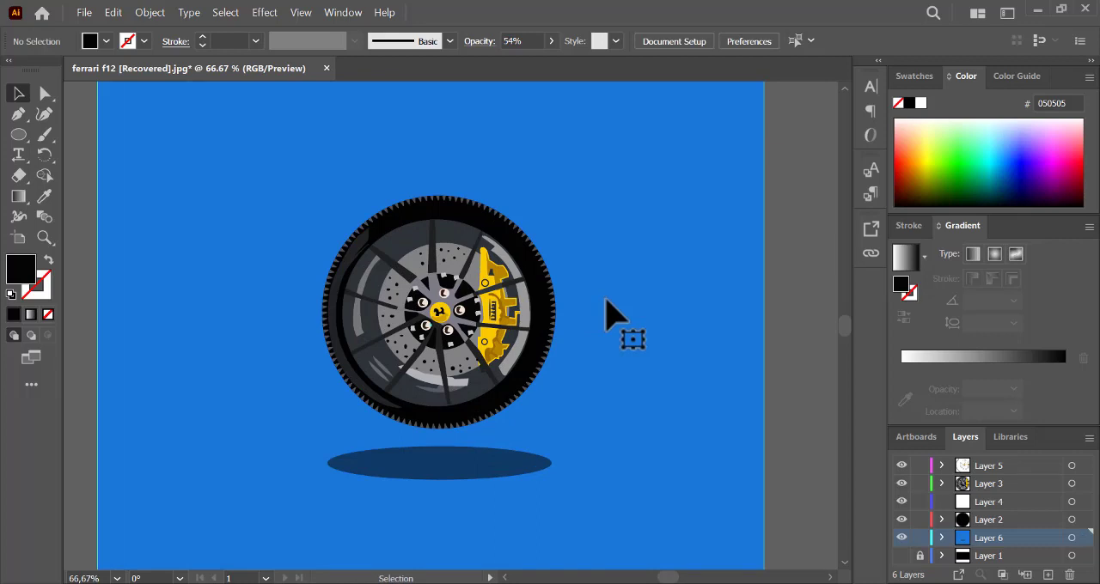
pyautogui.hotkey('ctrl', '+')
pyautogui.scroll(-2, 847, 344)
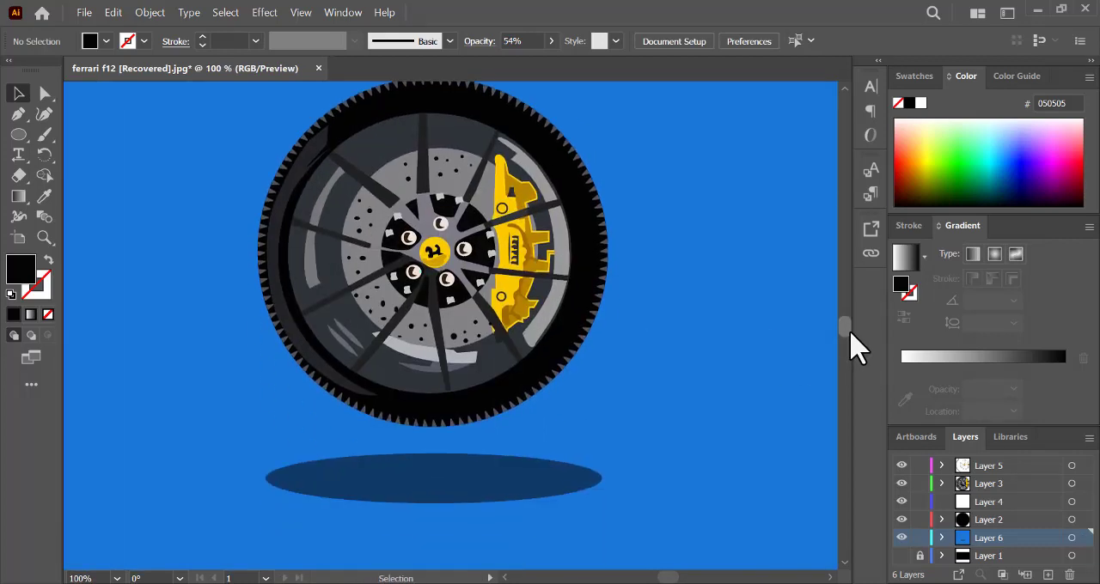
pyautogui.scroll(1, 858, 347)
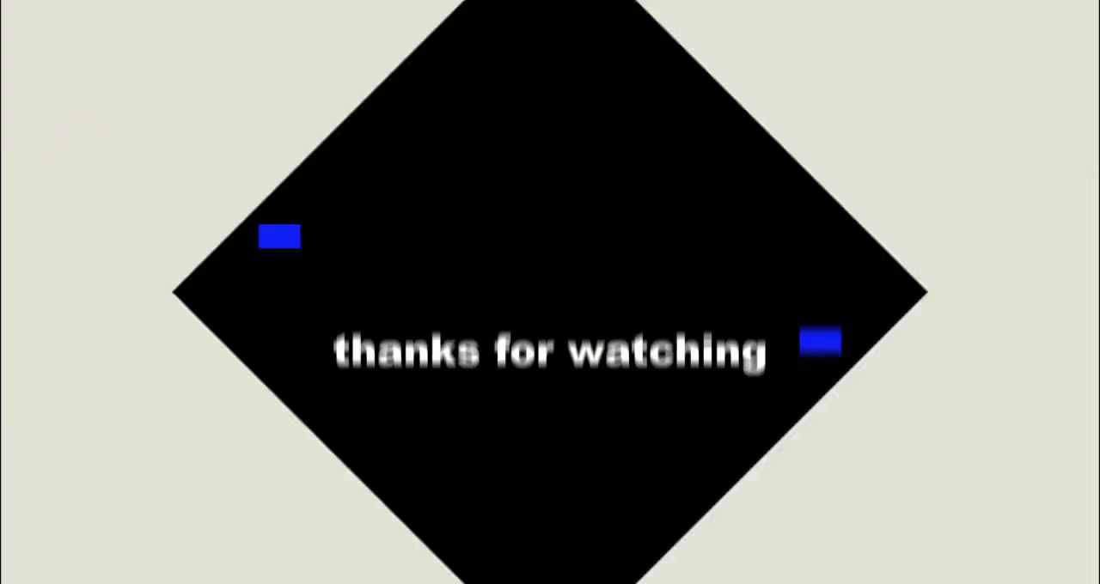